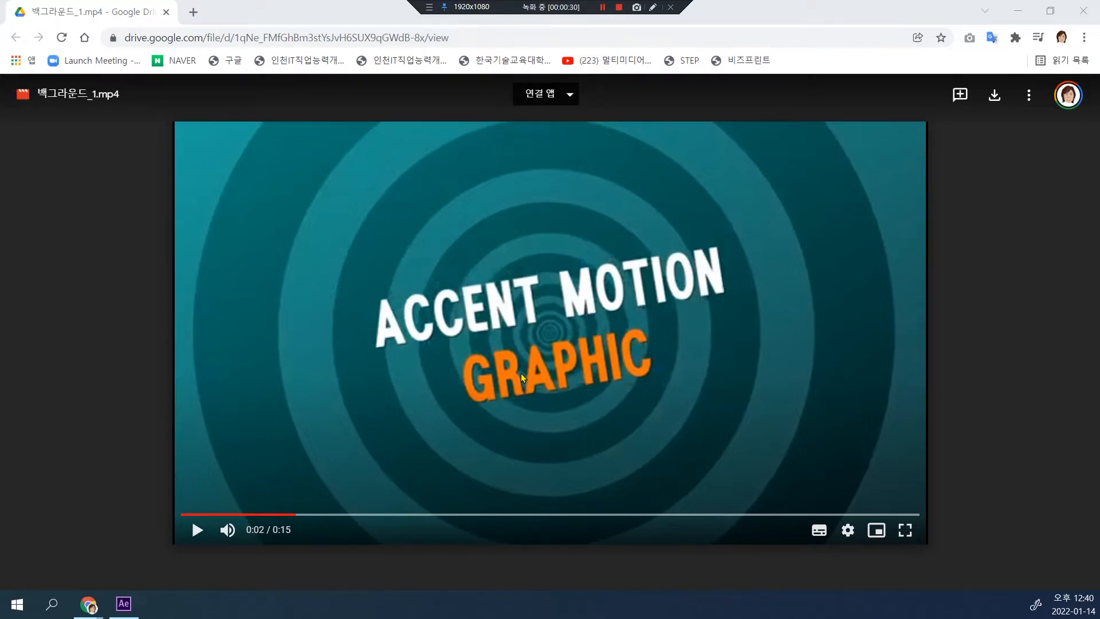
# Step: Switch to After Effects and create a 1920 × 1080, 29.97 fps, 10-second composition named shape_1
pyautogui.click(128, 604)
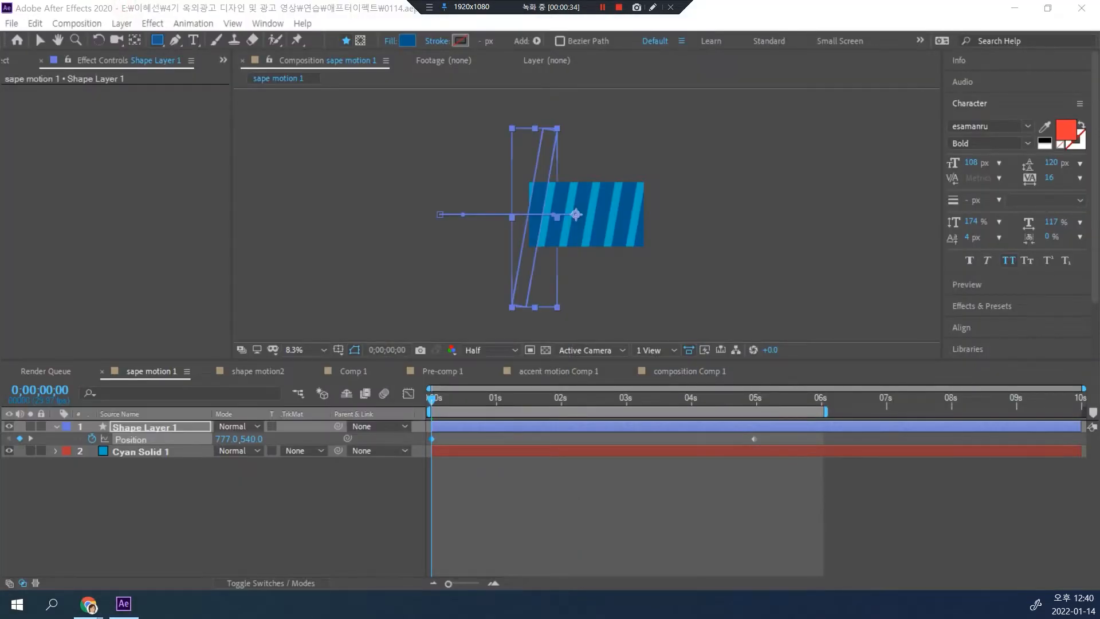
pyautogui.click(151, 515)
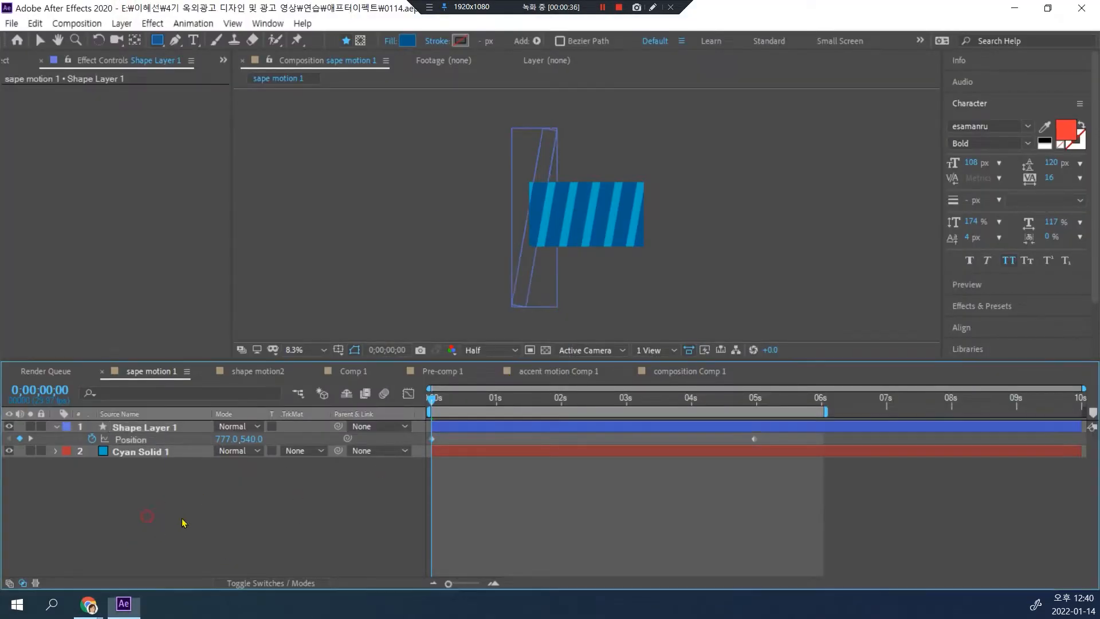
pyautogui.hotkey('ctrl', 'n')
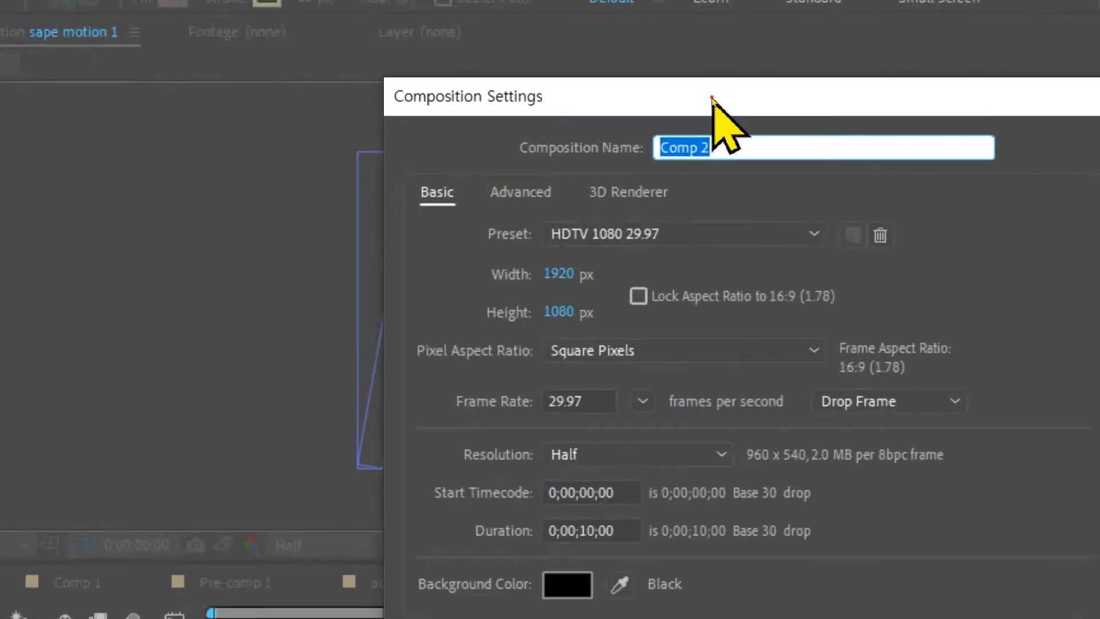
pyautogui.write('sh')
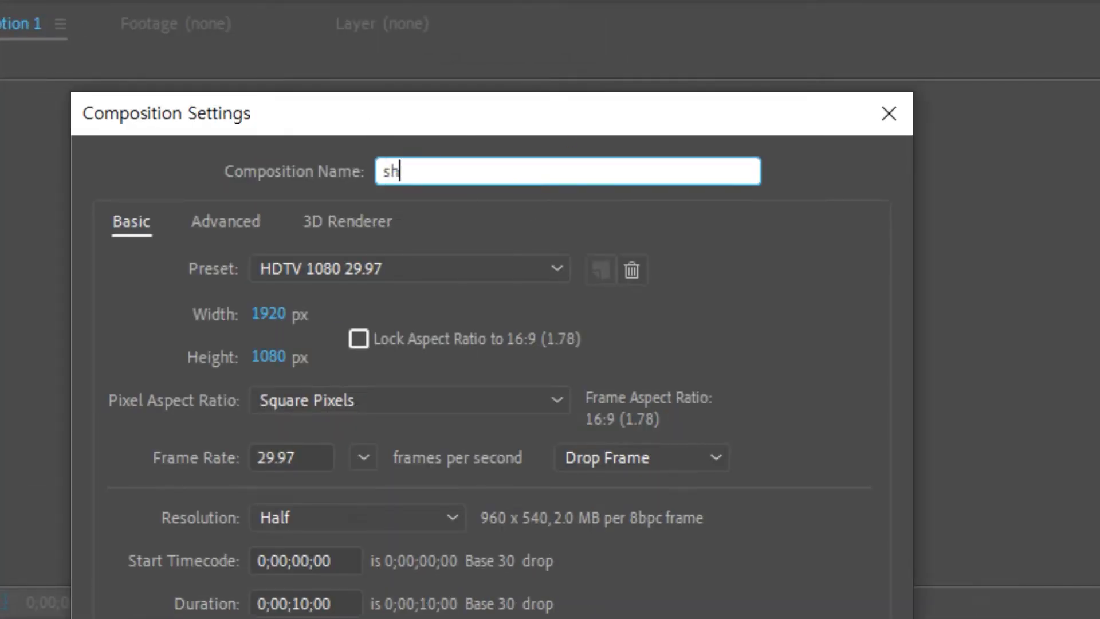
pyautogui.write('ape_1')
pyautogui.press('Return')
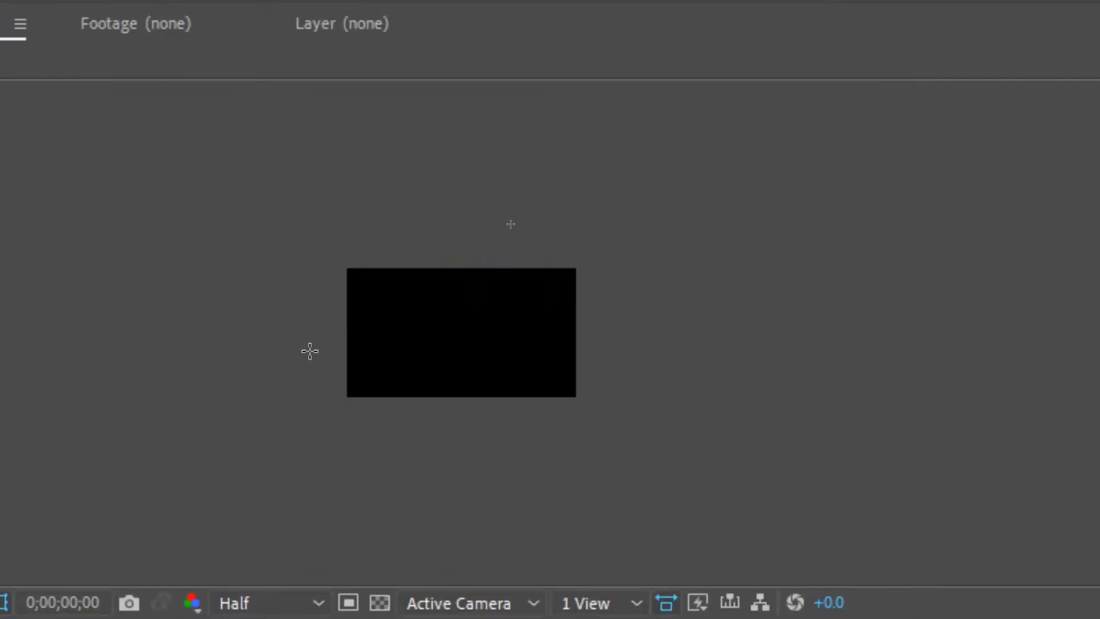
# Step: Add a composition-sized deep cyan solid layer as the background of shape_1
pyautogui.hotkey('shift', '/')
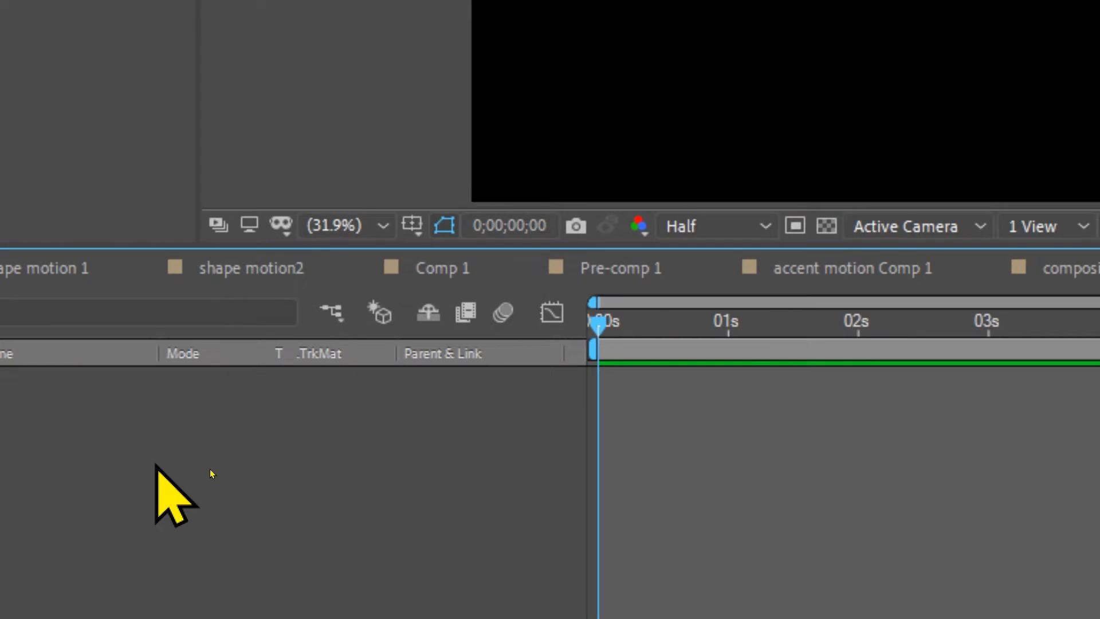
pyautogui.hotkey('ctrl', 'y')
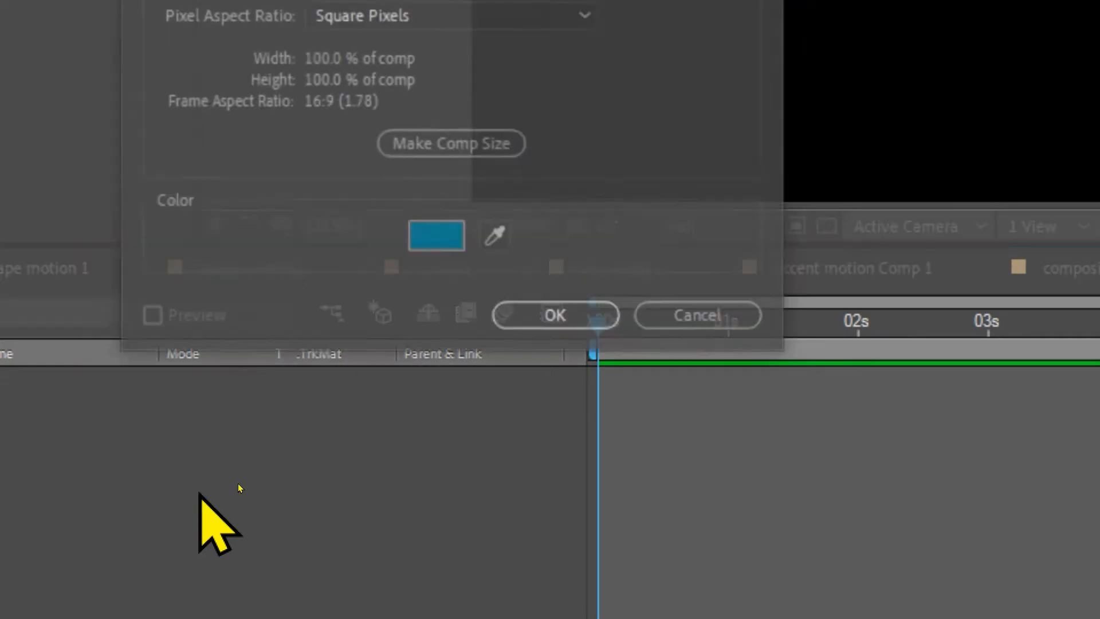
pyautogui.click(548, 316)
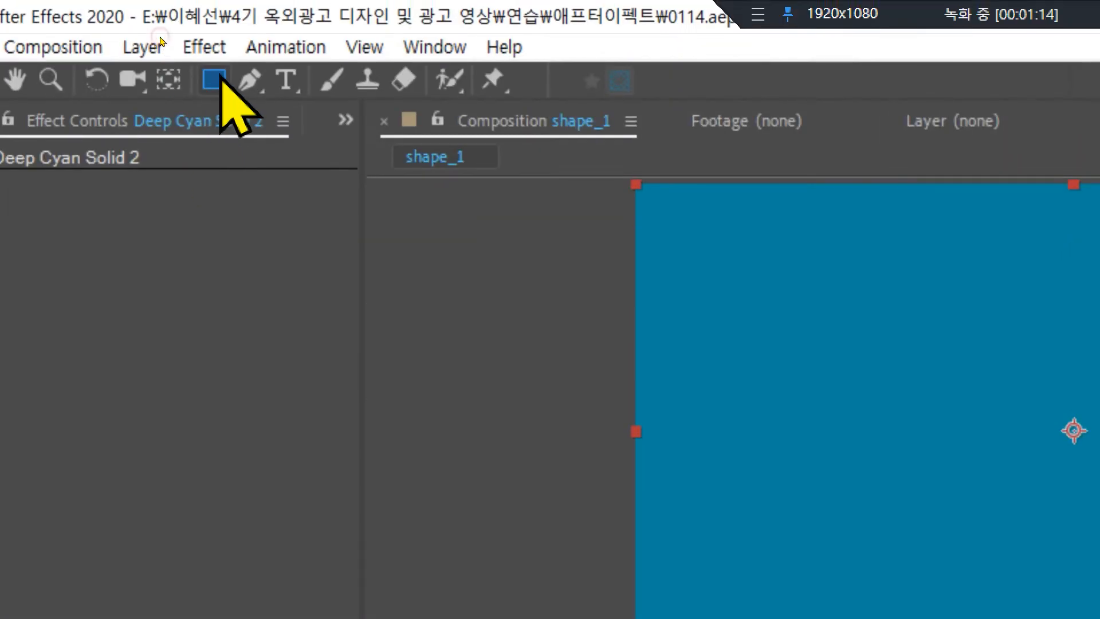
# Step: Activate the Ellipse tool, try a circular mask on the solid, undo it and deselect the solid layer
pyautogui.click(213, 79)
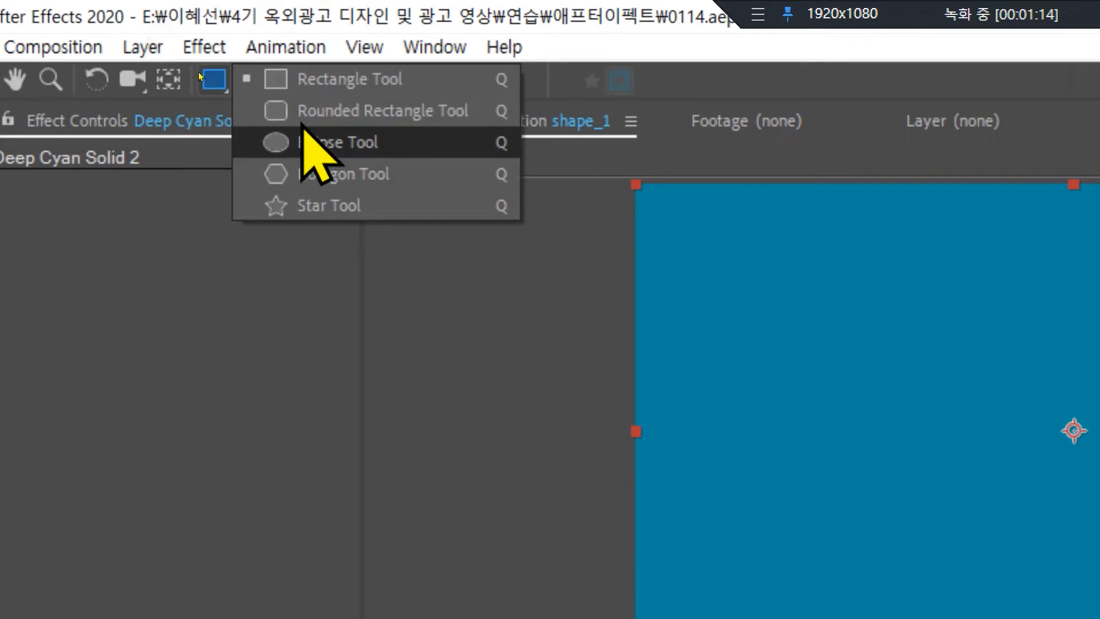
pyautogui.click(302, 130)
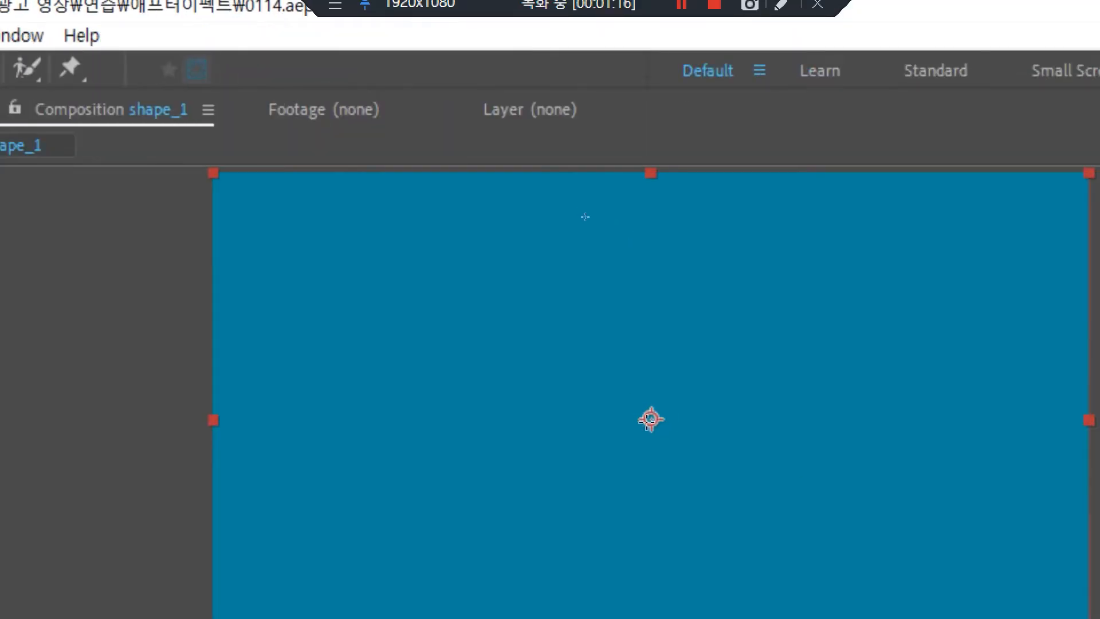
pyautogui.moveTo(651, 419); pyautogui.dragTo(809, 618)
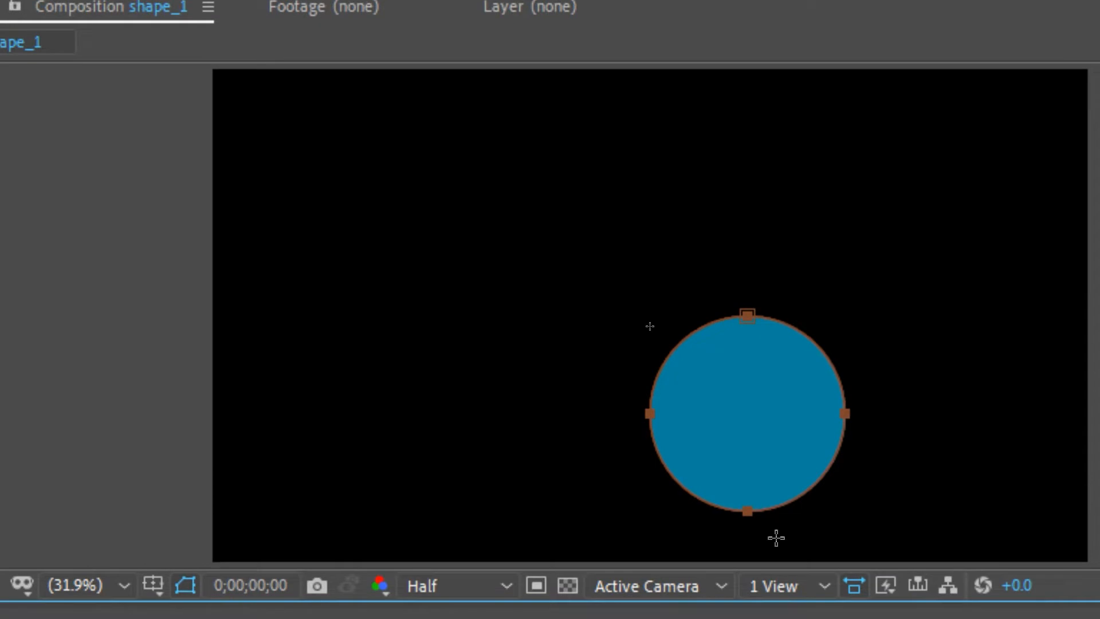
pyautogui.hotkey('ctrl', 'z')
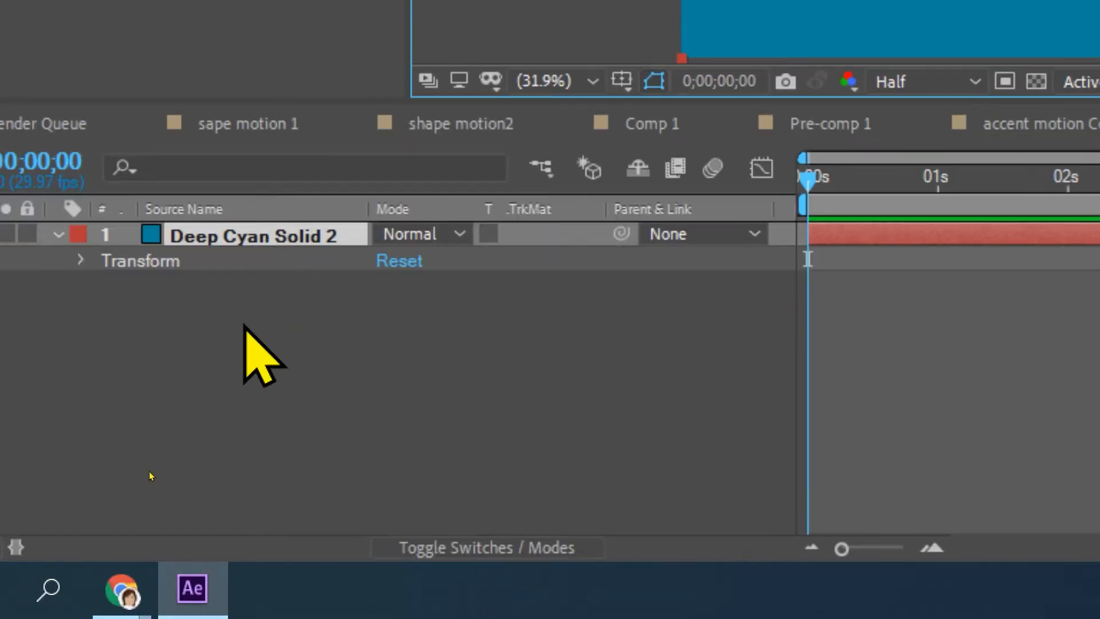
pyautogui.click(247, 369)
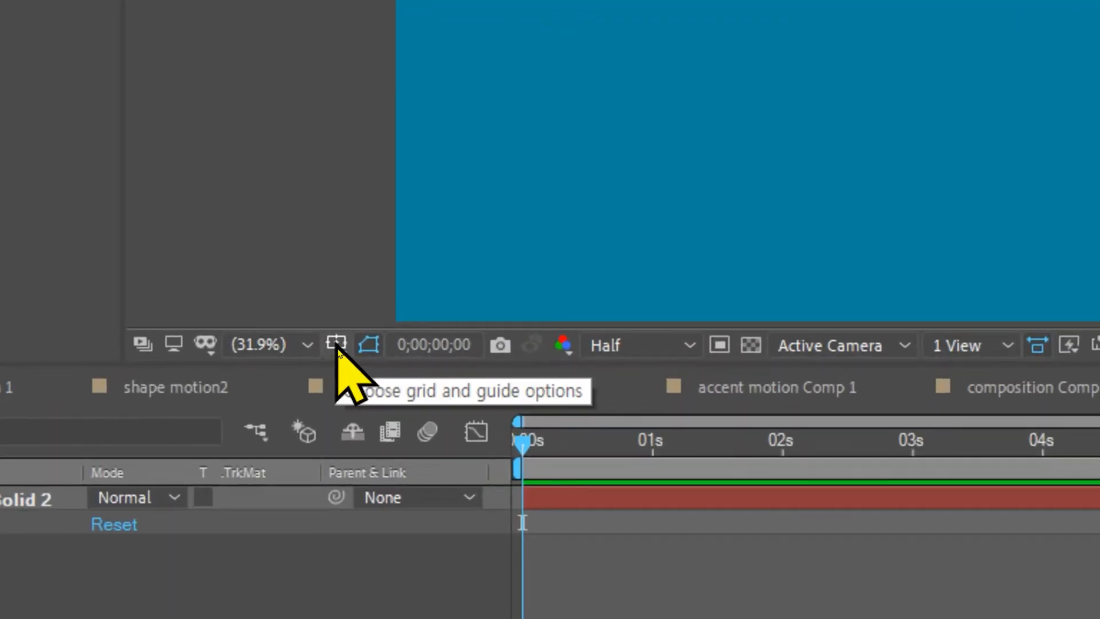
# Step: Display the Title/Action Safe guides over the composition to mark its centre
pyautogui.click(337, 345)
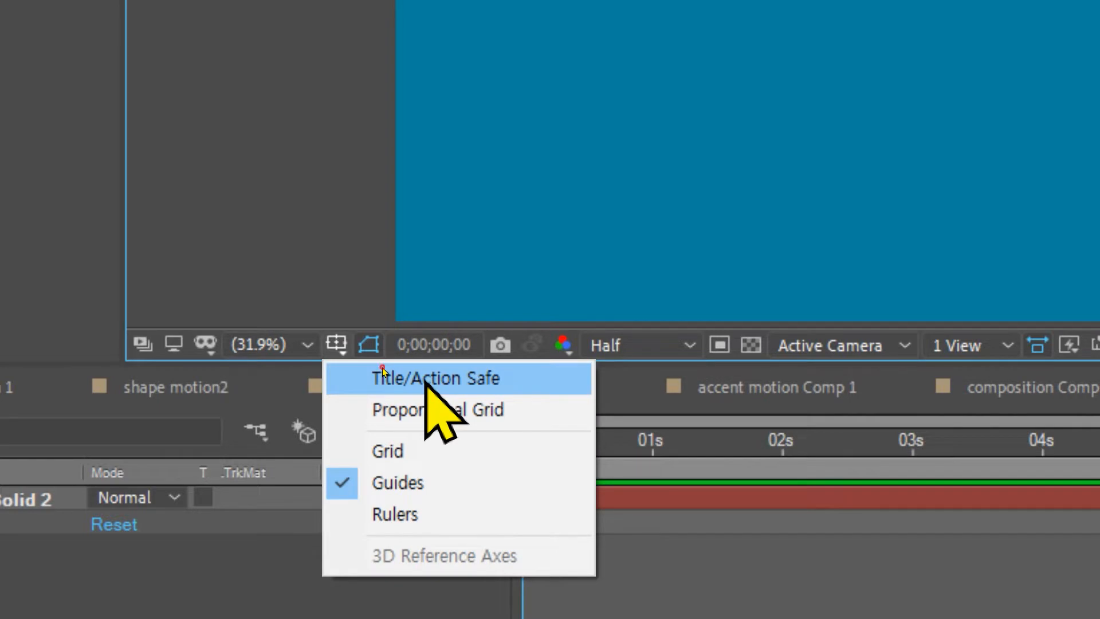
pyautogui.click(383, 373)
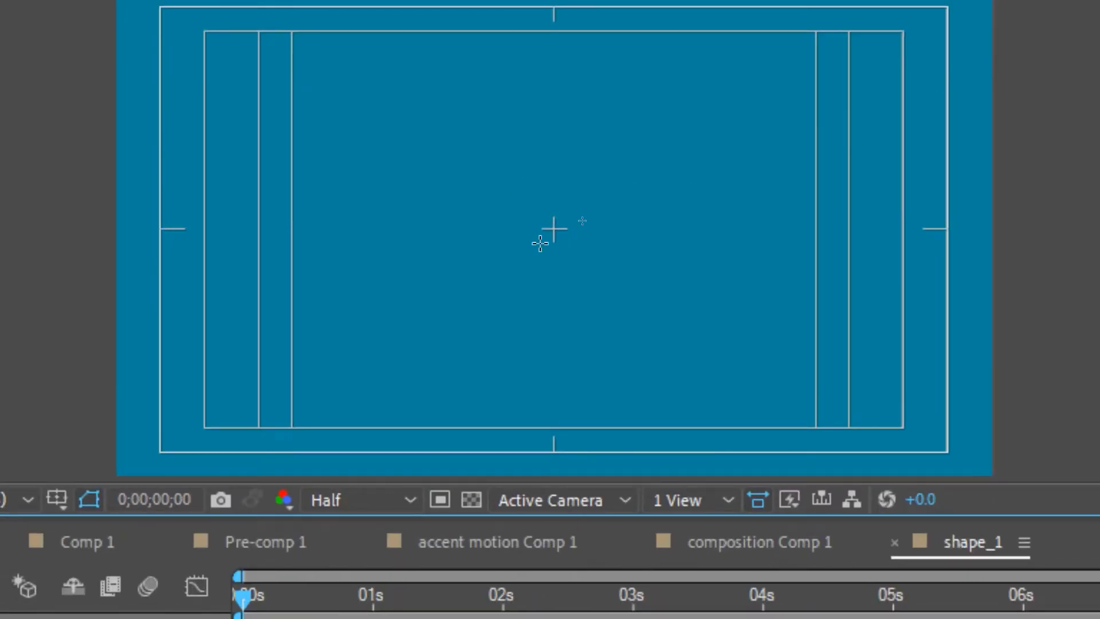
pyautogui.press("'")
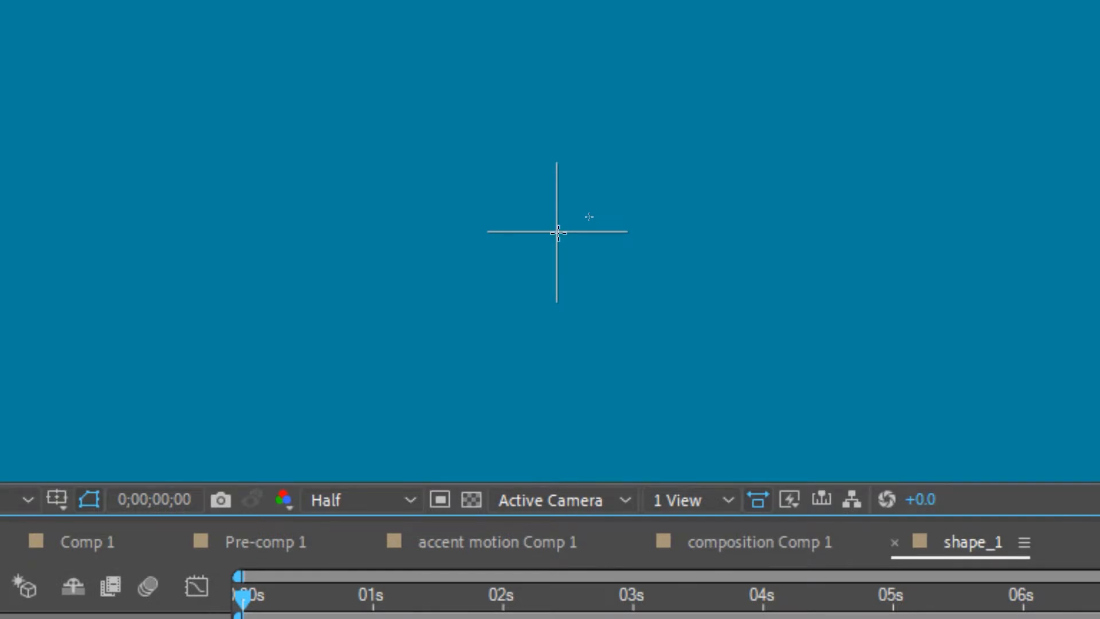
# Step: Draw an unfilled circle about 142 px wide with a 20 px pale yellow stroke, centred on the composition's centre mark
pyautogui.scroll(3, 558, 233)
pyautogui.scroll(-3, 558, 233)
pyautogui.scroll(3, 558, 233)
pyautogui.scroll(-3, 558, 232)
pyautogui.scroll(2, 558, 232)
pyautogui.scroll(-3, 558, 232)
pyautogui.scroll(3, 558, 233)
pyautogui.scroll(-3, 558, 232)
pyautogui.scroll(1, 558, 232)
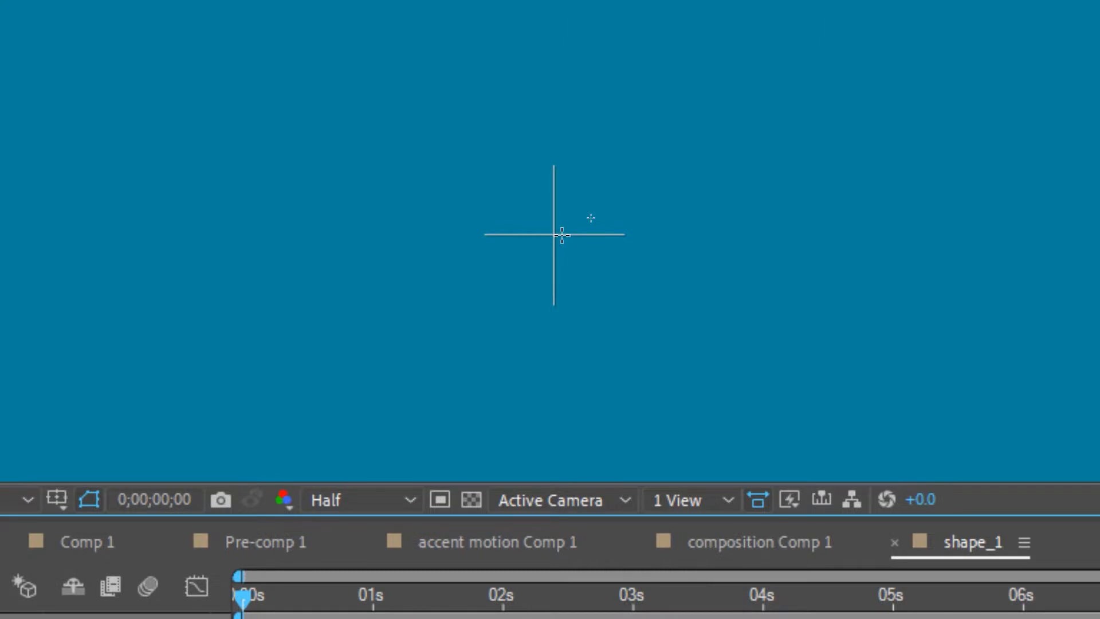
pyautogui.scroll(-3, 562, 235)
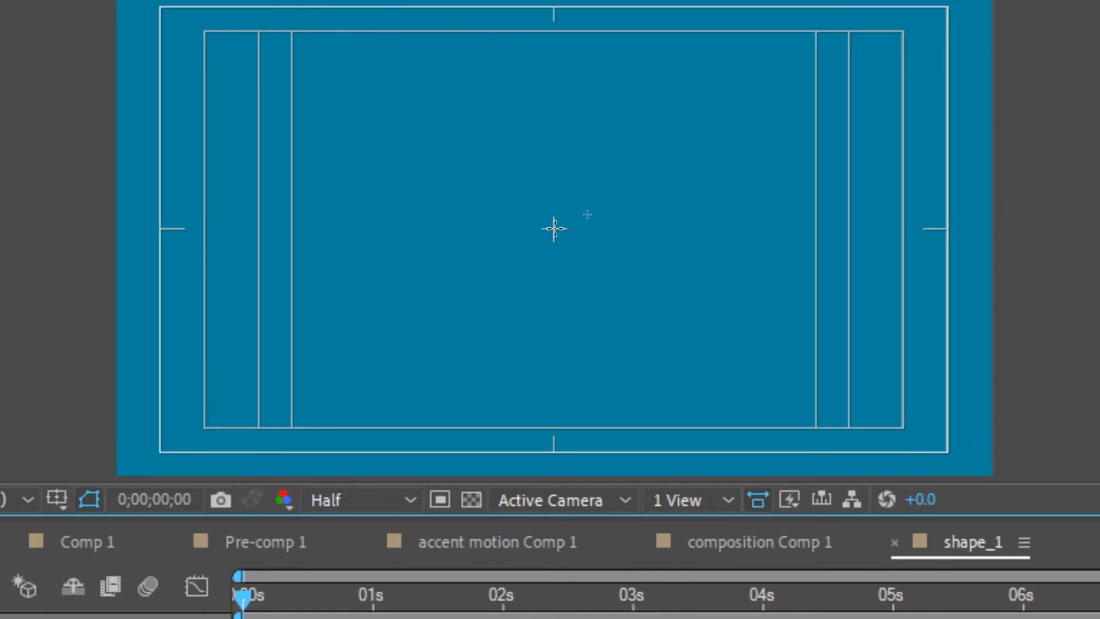
pyautogui.scroll(4, 554, 229)
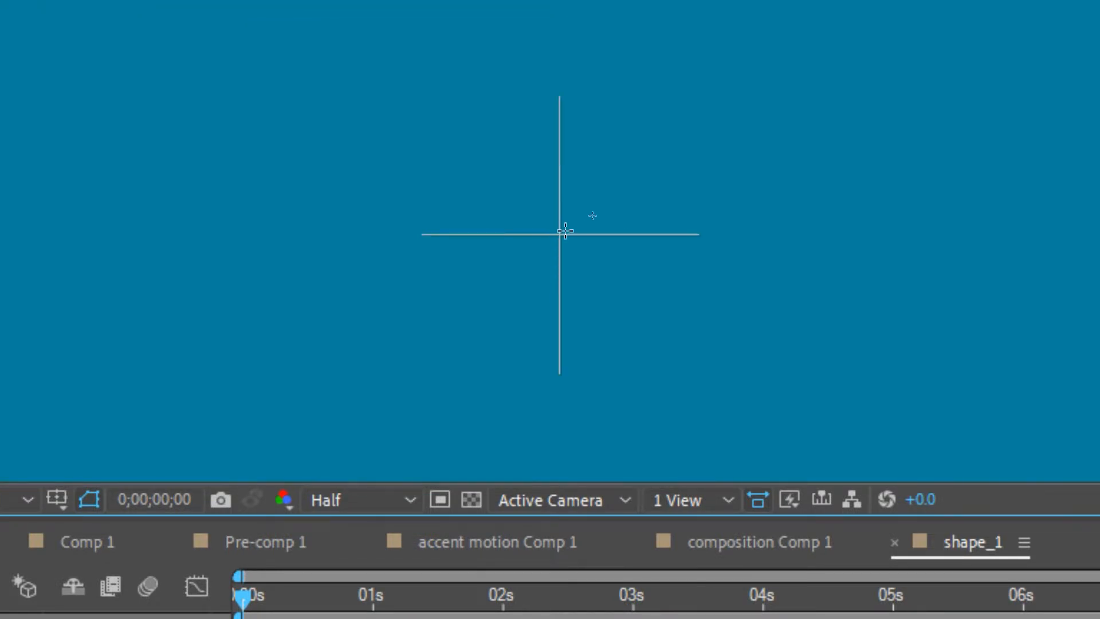
pyautogui.moveTo(561, 235)
pyautogui.mouseDown()
pyautogui.moveTo(587, 276)
pyautogui.moveTo(633, 312)
pyautogui.moveTo(716, 354)
pyautogui.moveTo(543, 338)
pyautogui.moveTo(565, 356)
pyautogui.moveTo(736, 339)
pyautogui.moveTo(677, 328)
pyautogui.moveTo(617, 296)
pyautogui.moveTo(963, 616)
pyautogui.mouseUp()
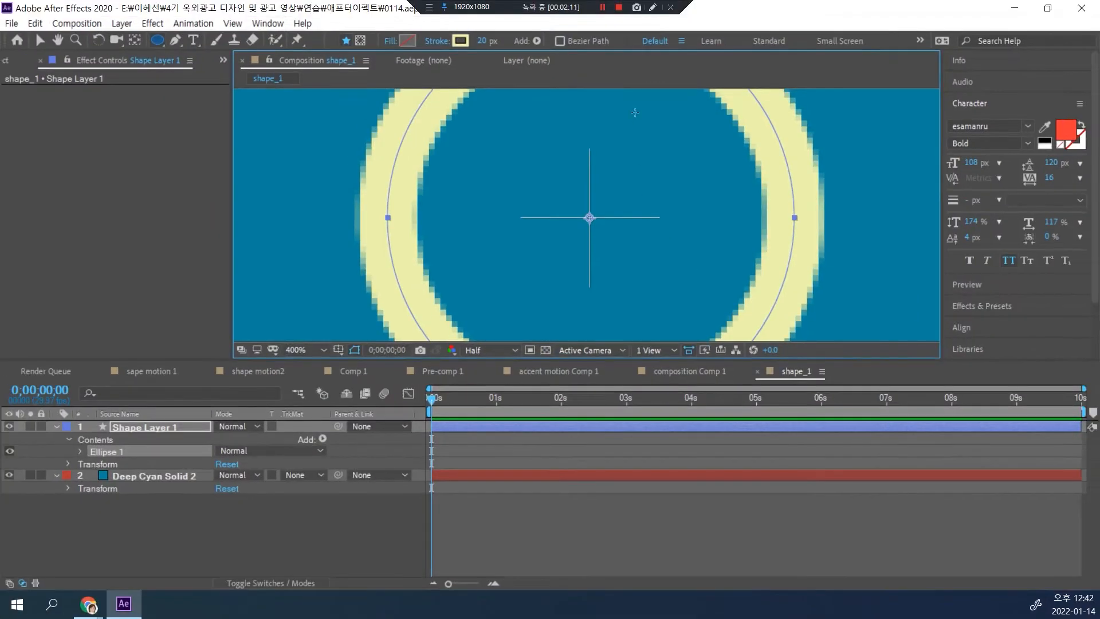
# Step: Enlarge the circle by setting its Ellipse Path size to 624 × 624 px
pyautogui.hotkey('shift', '/')
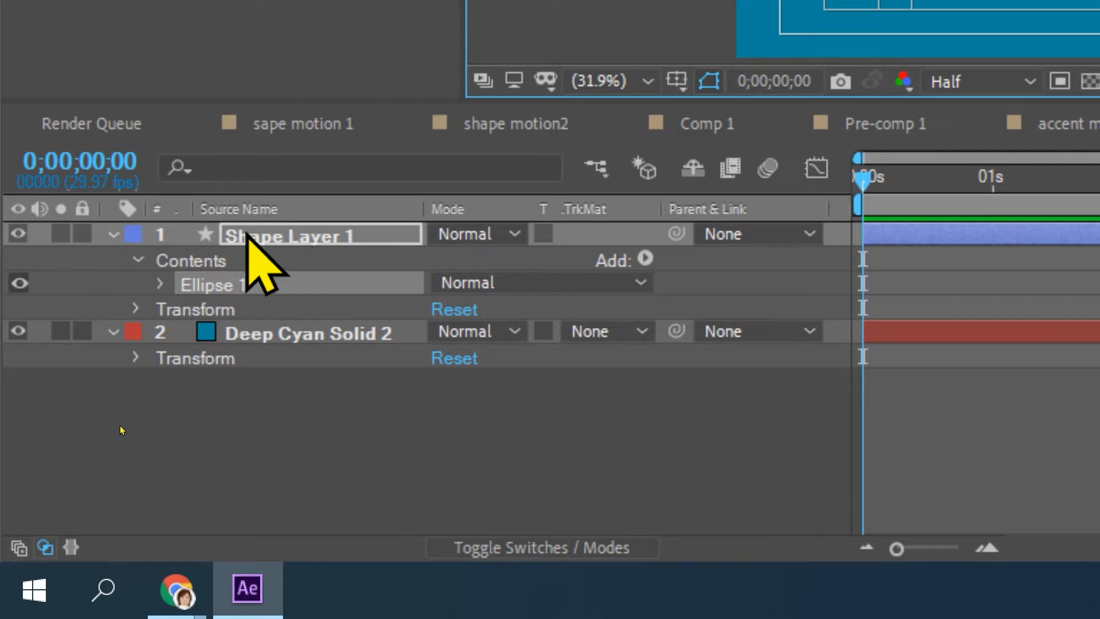
pyautogui.click(160, 283)
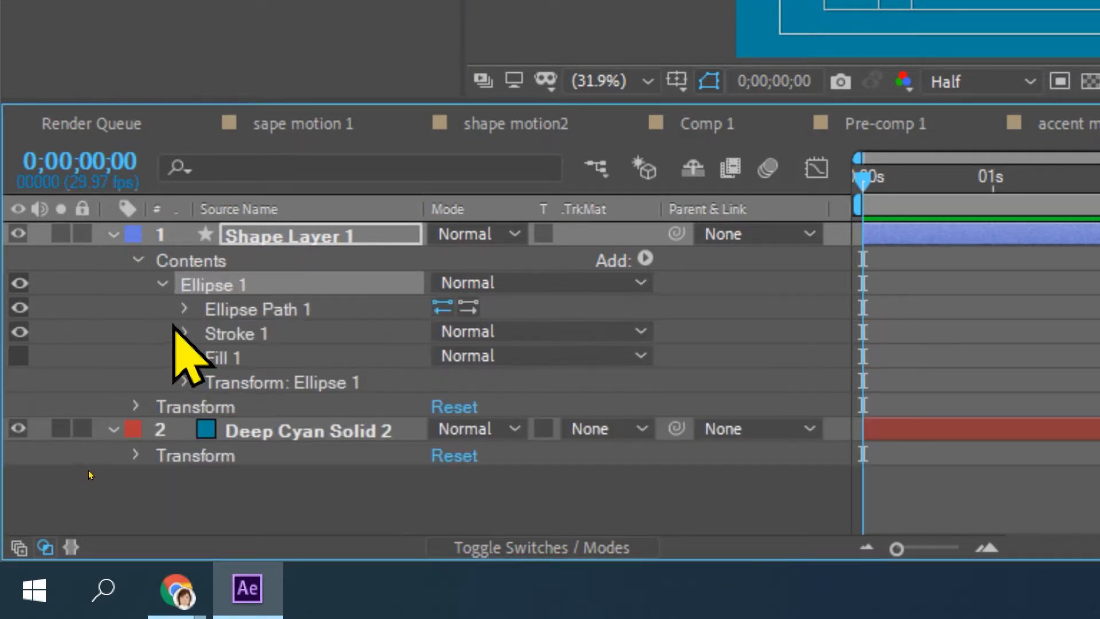
pyautogui.click(184, 310)
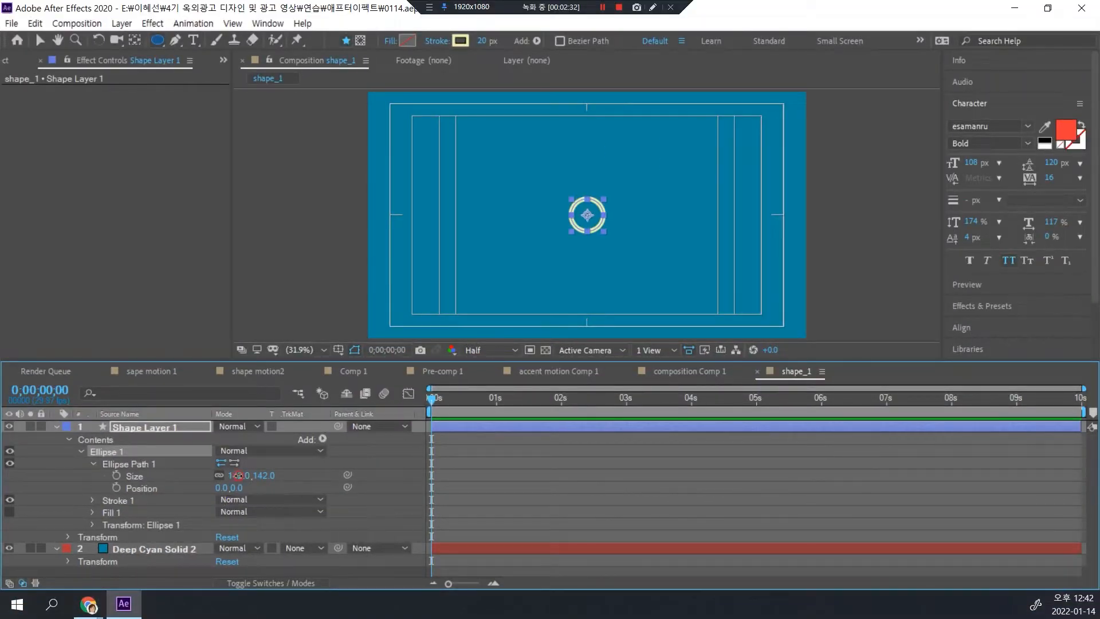
pyautogui.moveTo(238, 476); pyautogui.dragTo(582, 472)
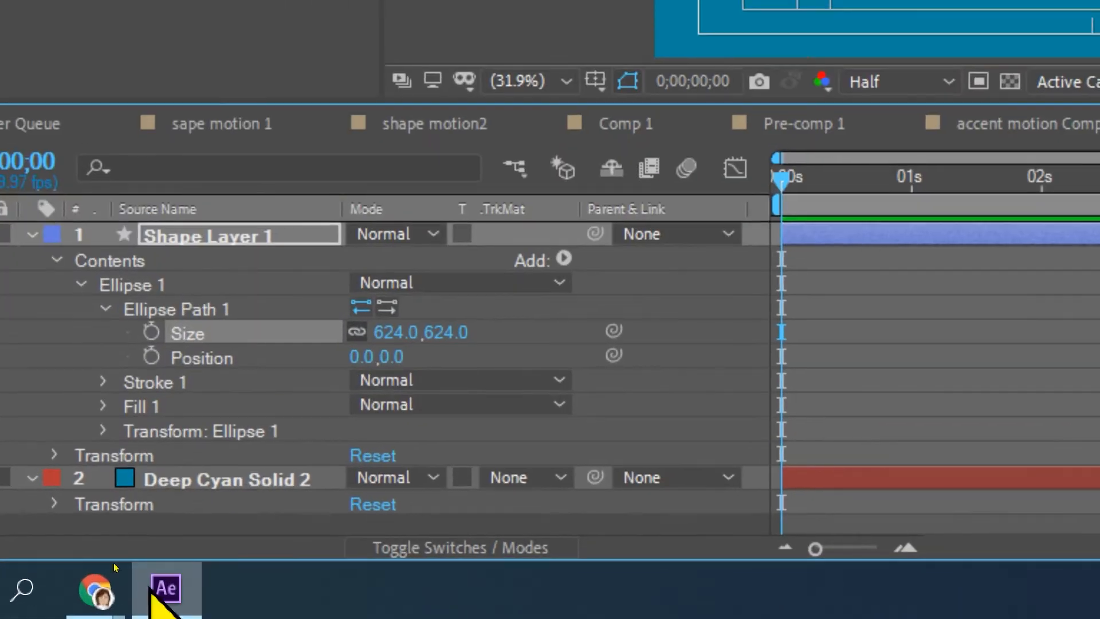
# Step: Thicken the circle's outline by setting its Stroke Width to 63
pyautogui.click(103, 383)
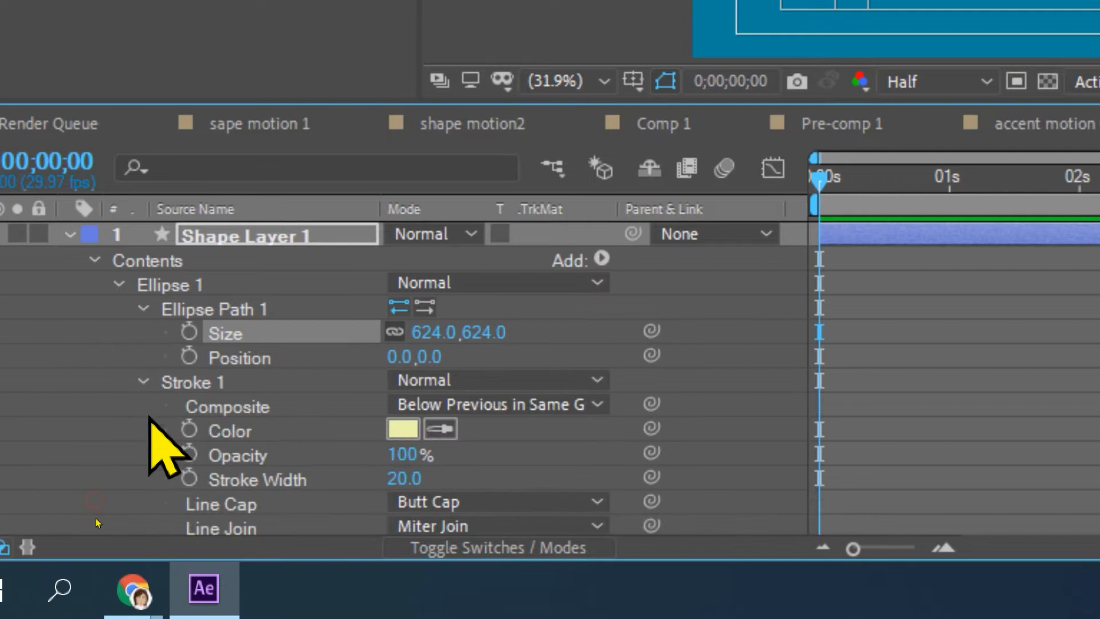
pyautogui.scroll(-1, 172, 447)
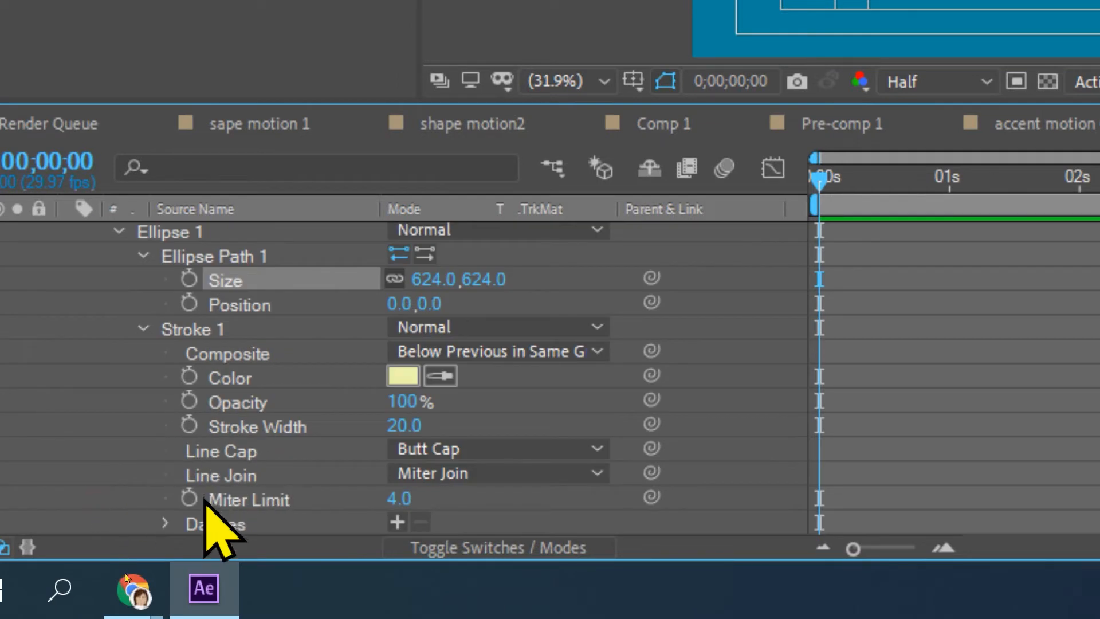
pyautogui.scroll(-3, 290, 504)
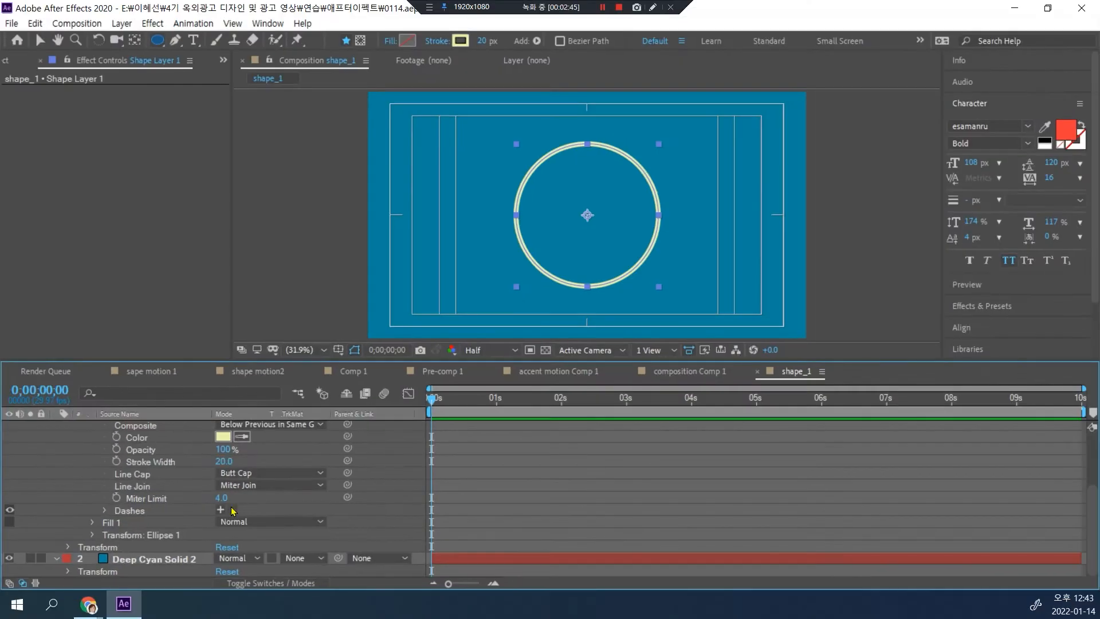
pyautogui.moveTo(223, 461); pyautogui.dragTo(253, 462)
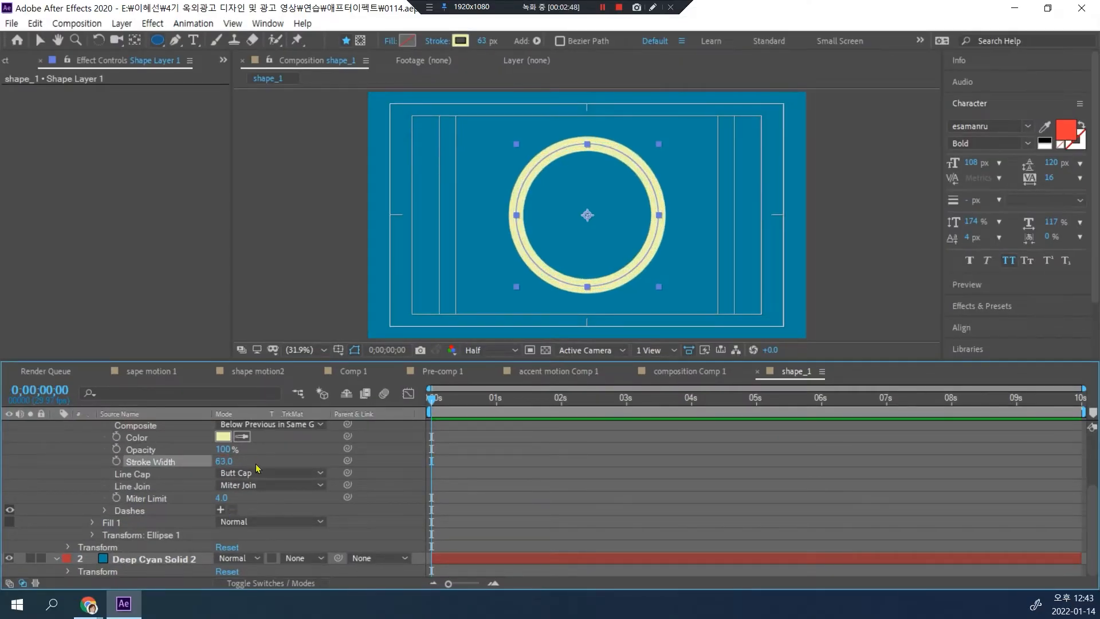
# Step: Collapse the Ellipse 1 properties and add a Repeater to the Contents of Shape Layer 1
pyautogui.scroll(3, 202, 499)
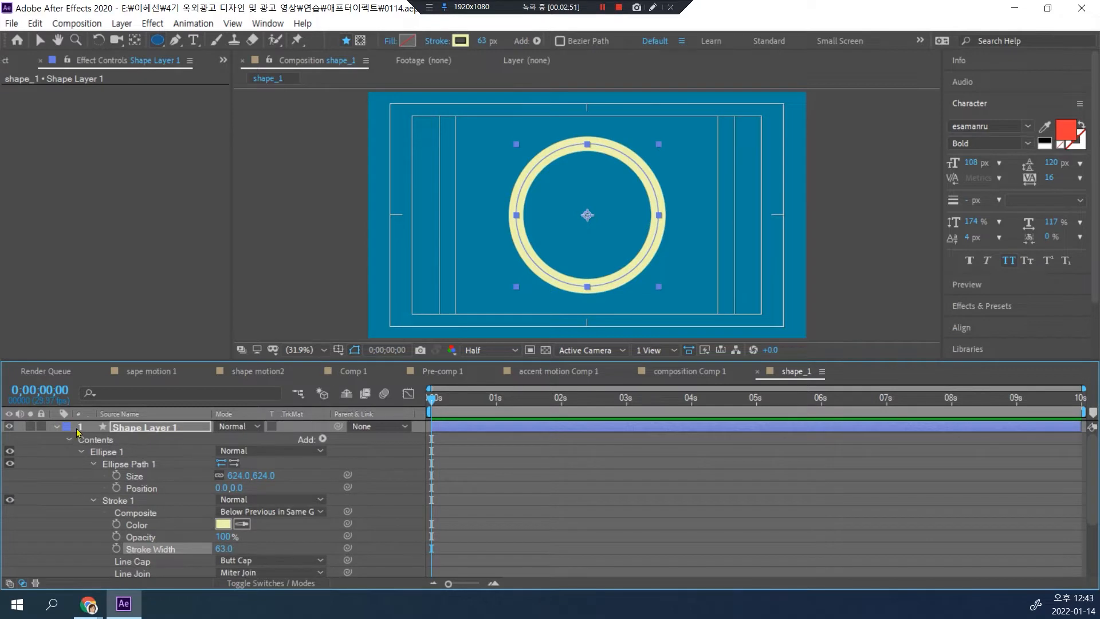
pyautogui.click(56, 427)
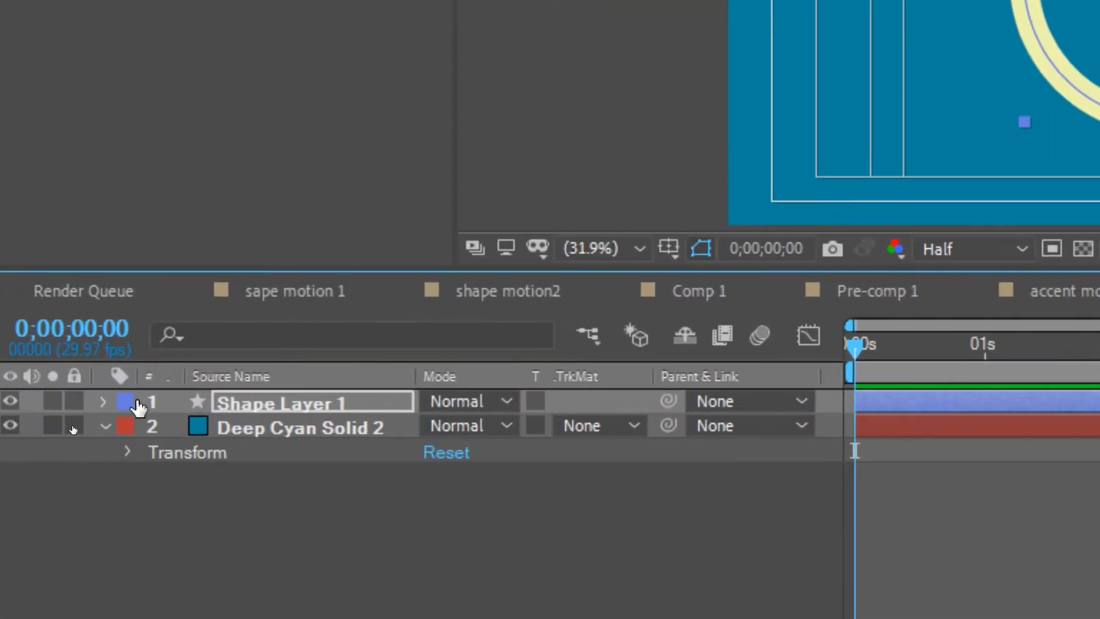
pyautogui.click(56, 427)
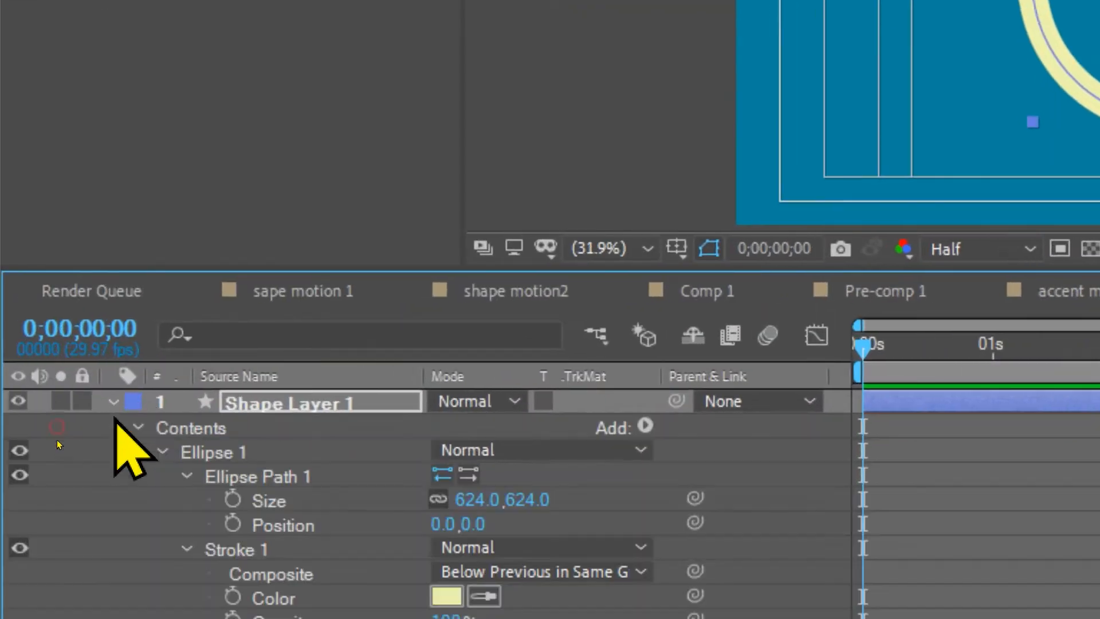
pyautogui.click(163, 452)
pyautogui.click(200, 428)
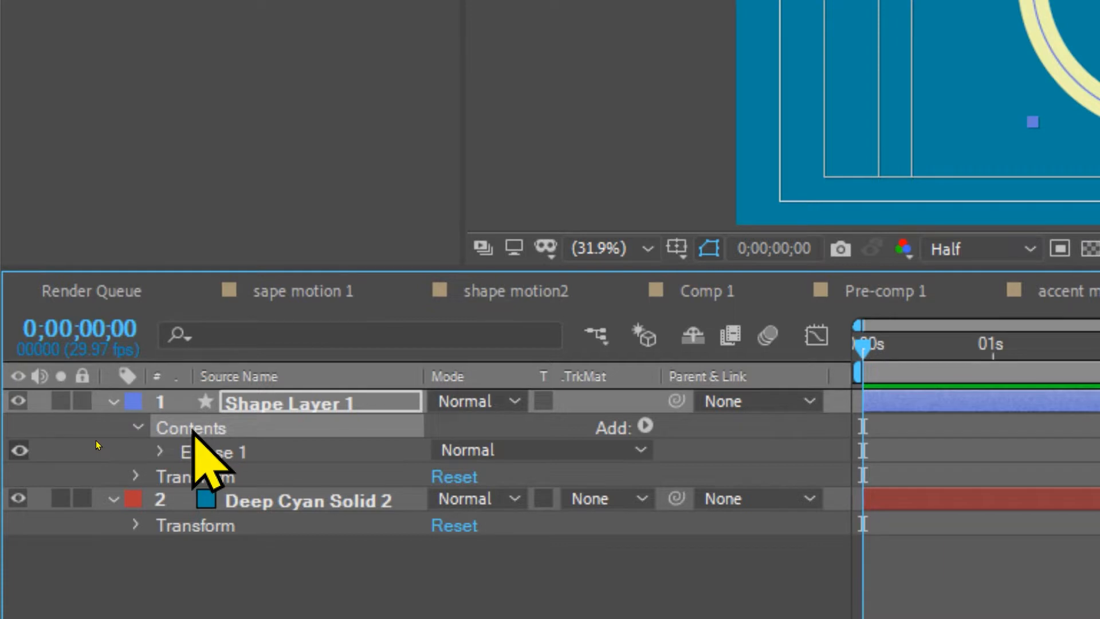
pyautogui.click(646, 425)
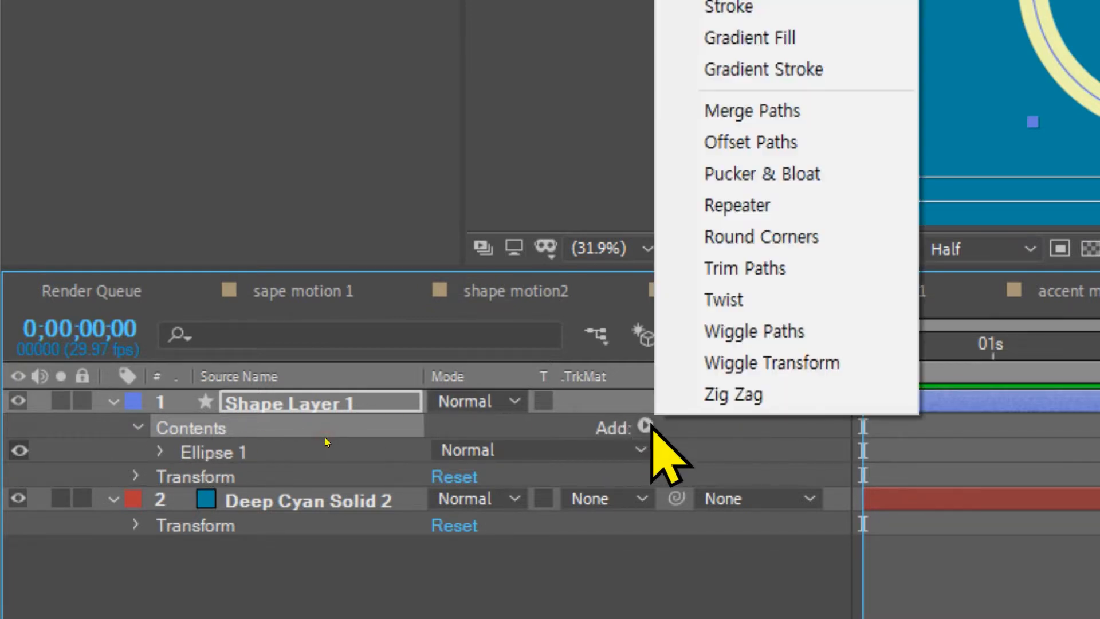
pyautogui.click(751, 206)
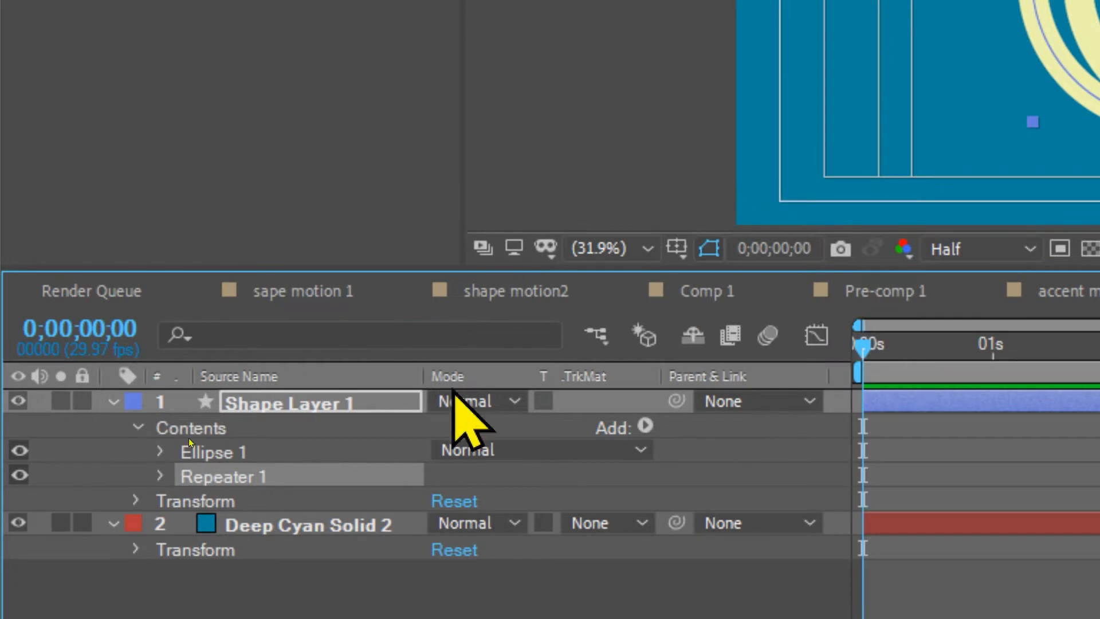
# Step: Expand Repeater 1 on Shape Layer 1 and set its Copies to 60
pyautogui.click(160, 476)
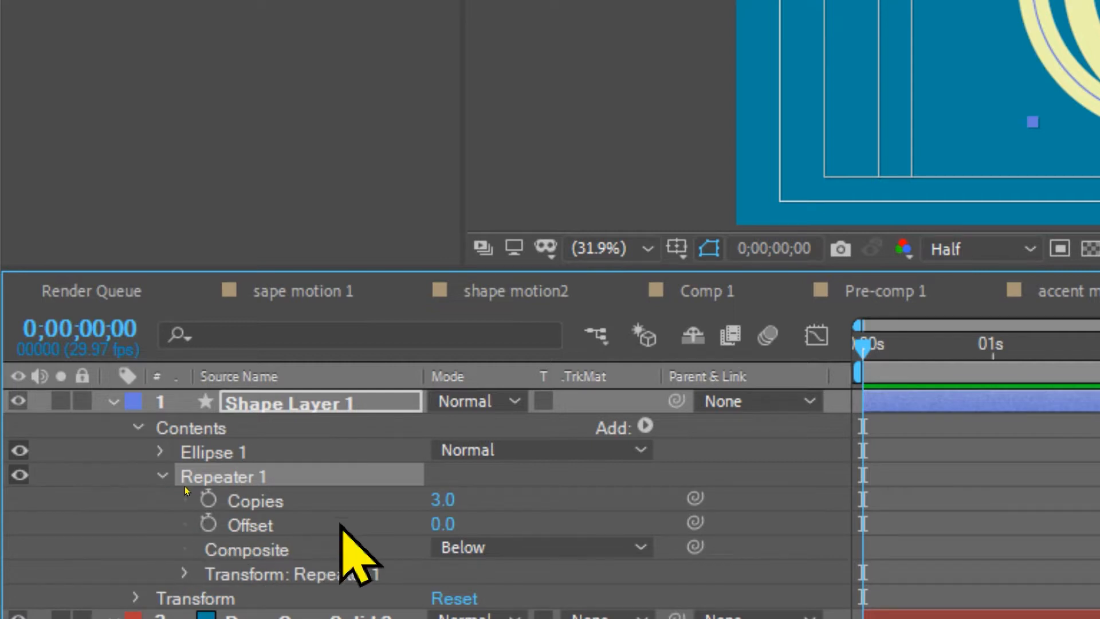
pyautogui.click(440, 497)
pyautogui.write('30')
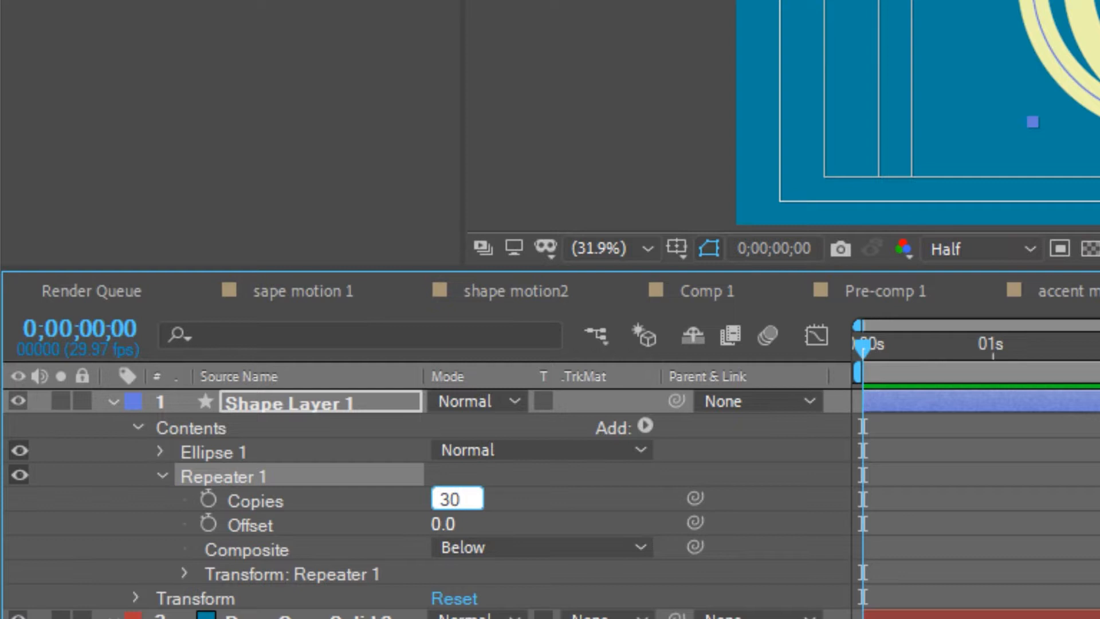
pyautogui.press('Return')
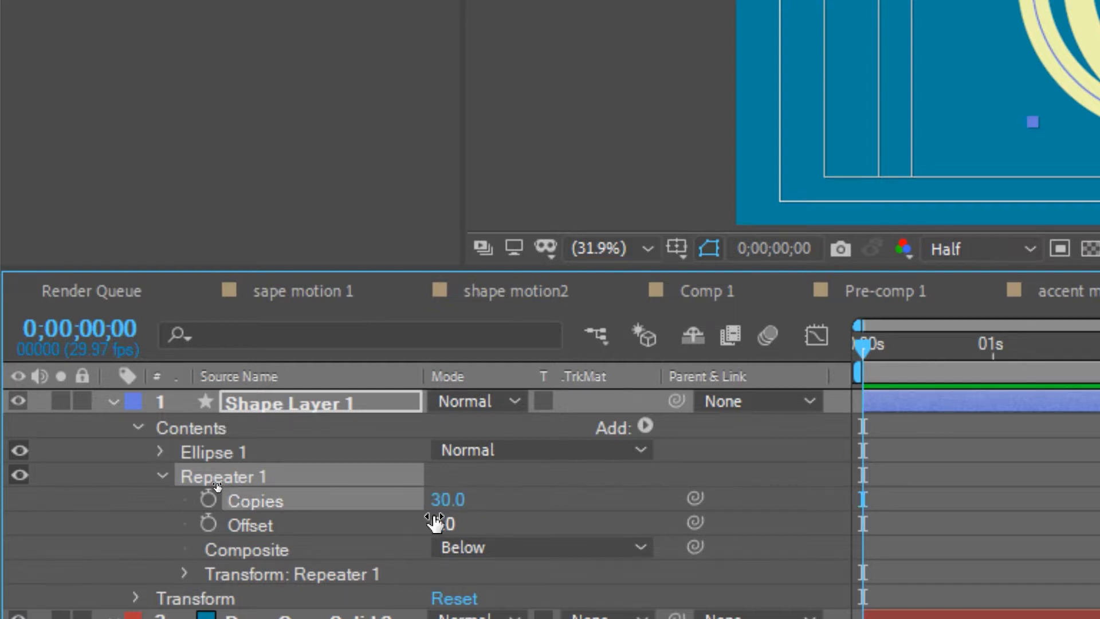
pyautogui.click(447, 500)
pyautogui.write('60')
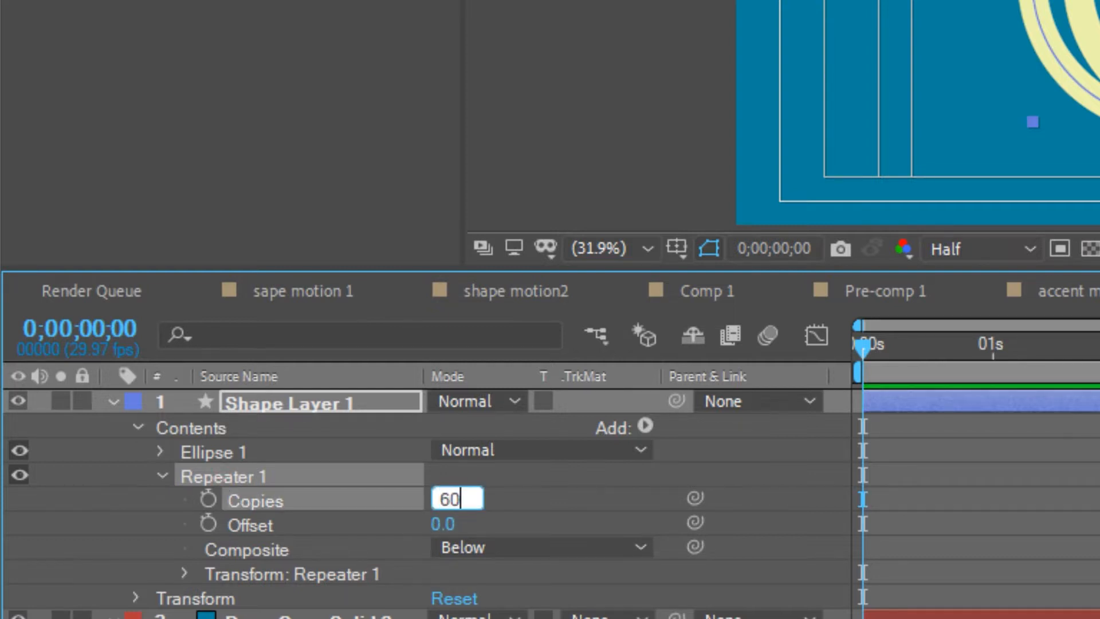
pyautogui.press('Return')
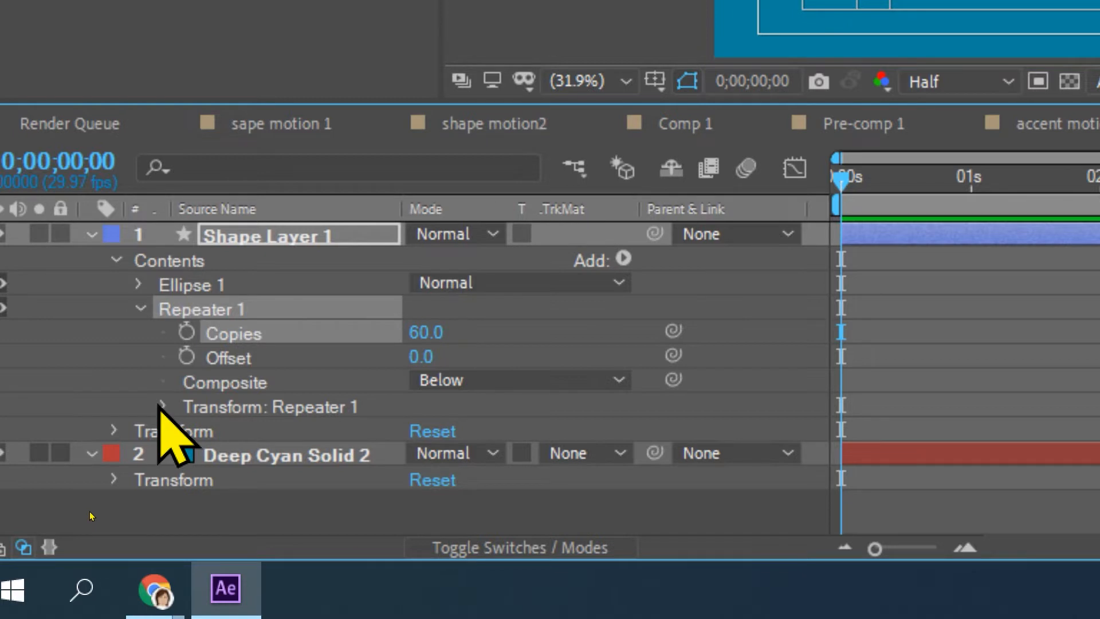
# Step: In Repeater 1's transform properties, set Position to 0, 0 and Scale to 65%
pyautogui.click(162, 406)
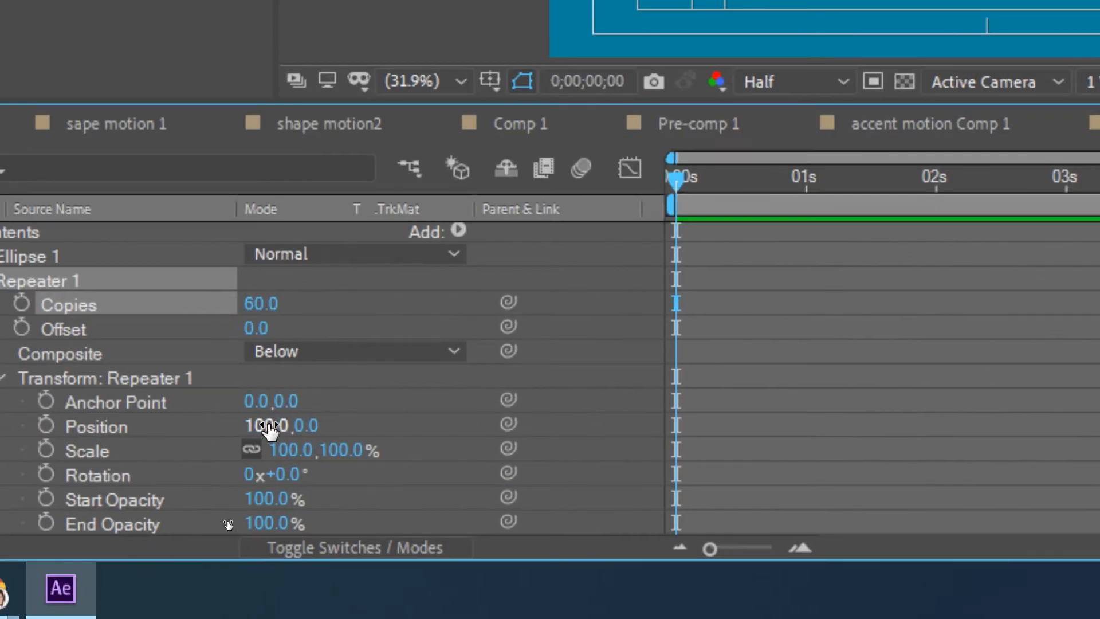
pyautogui.click(268, 426)
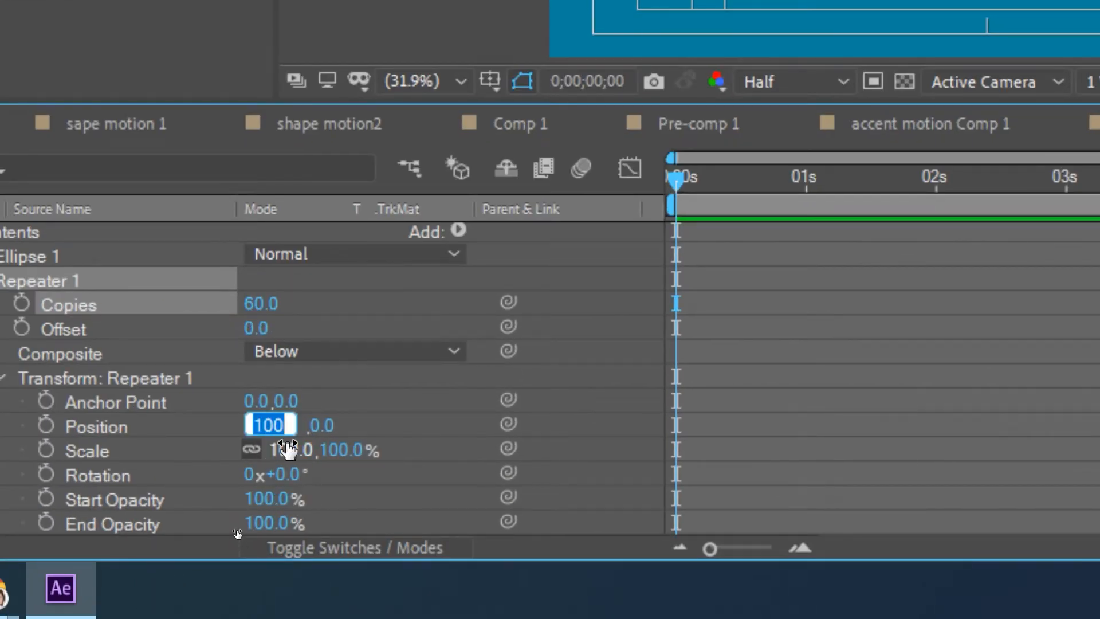
pyautogui.write('0')
pyautogui.press('Return')
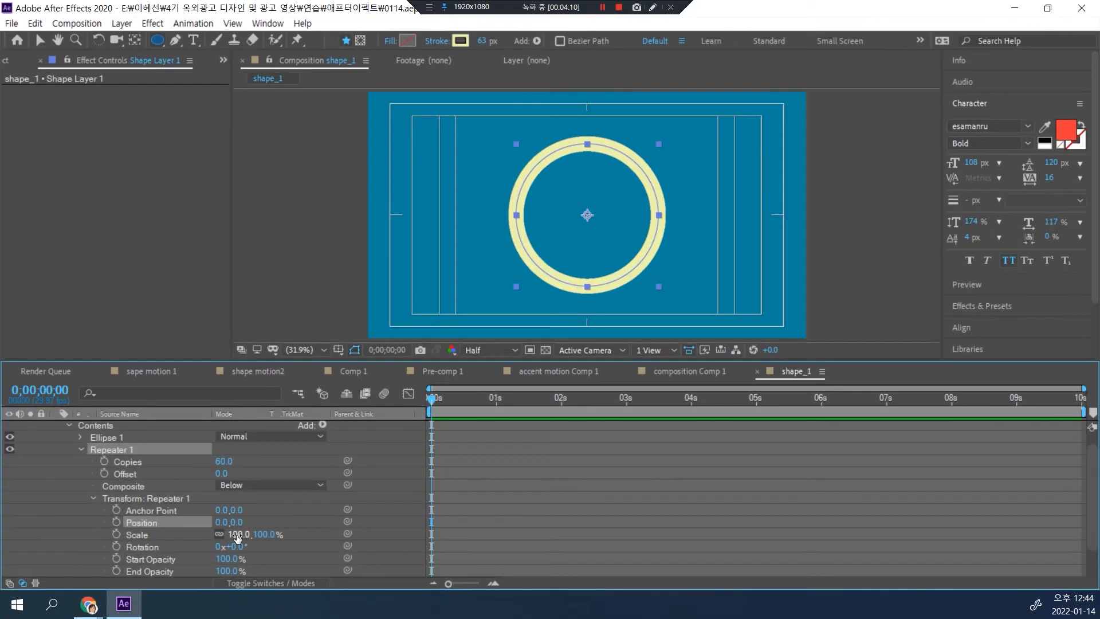
pyautogui.moveTo(287, 450); pyautogui.dragTo(277, 450)
pyautogui.moveTo(232, 534); pyautogui.dragTo(219, 533)
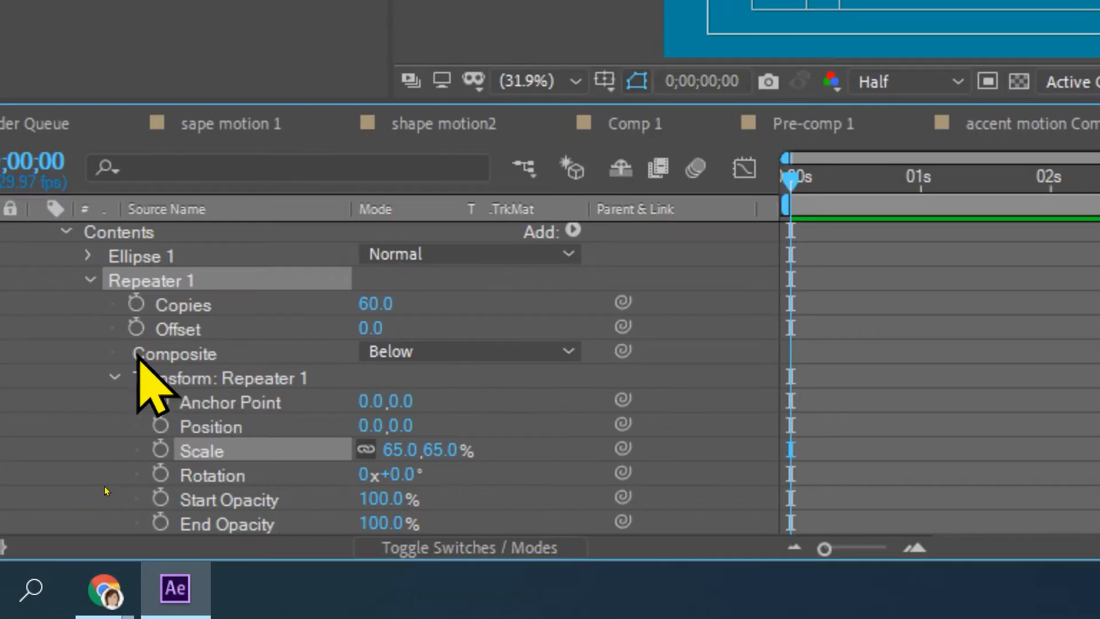
# Step: Collapse Repeater 1 and keyframe Shape Layer 1's overall Scale at 286% at 0 seconds
pyautogui.click(166, 378)
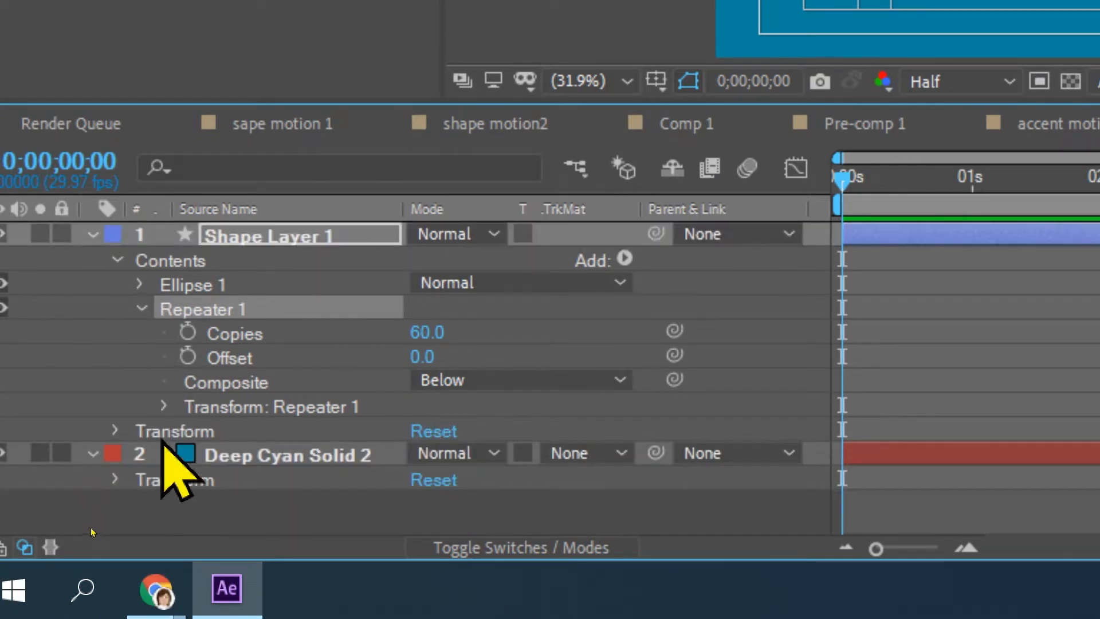
pyautogui.click(140, 309)
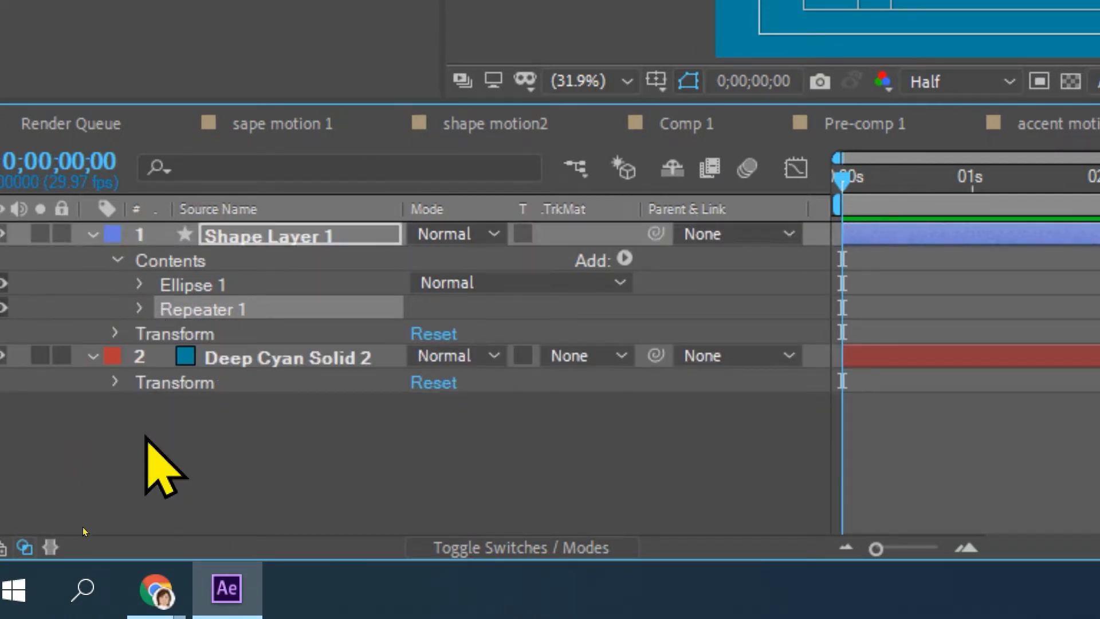
pyautogui.click(170, 334)
pyautogui.click(287, 235)
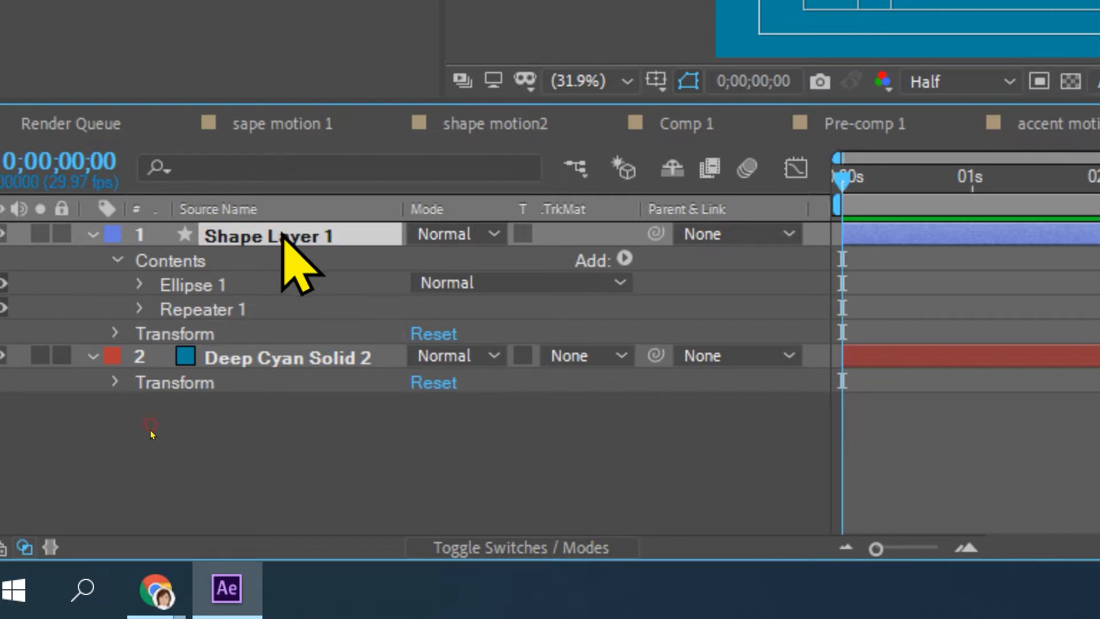
pyautogui.click(192, 338)
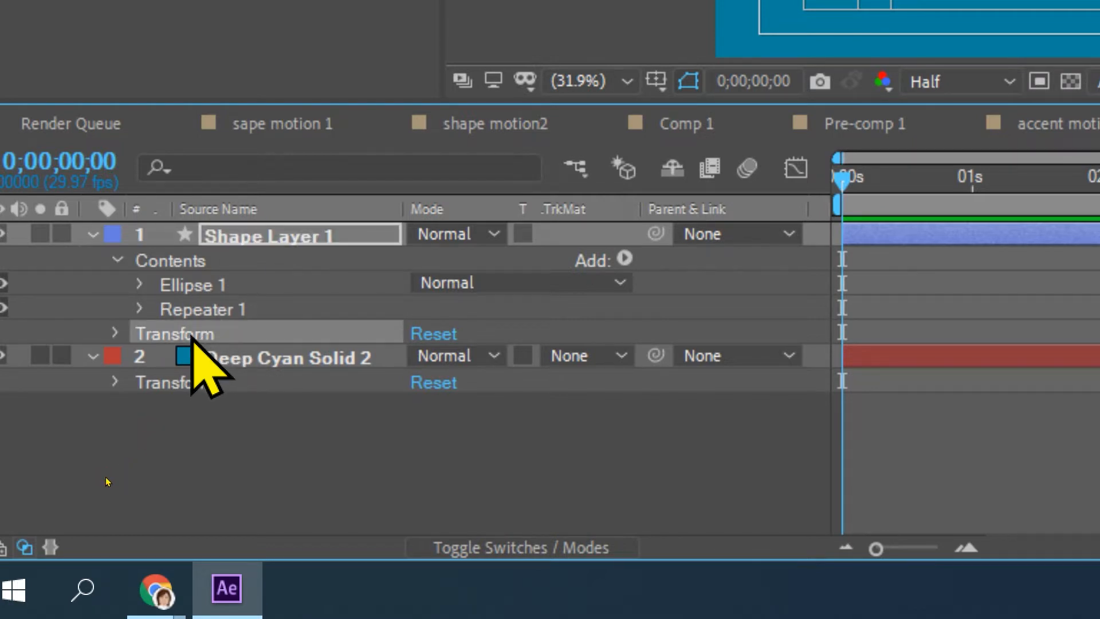
pyautogui.press('s')
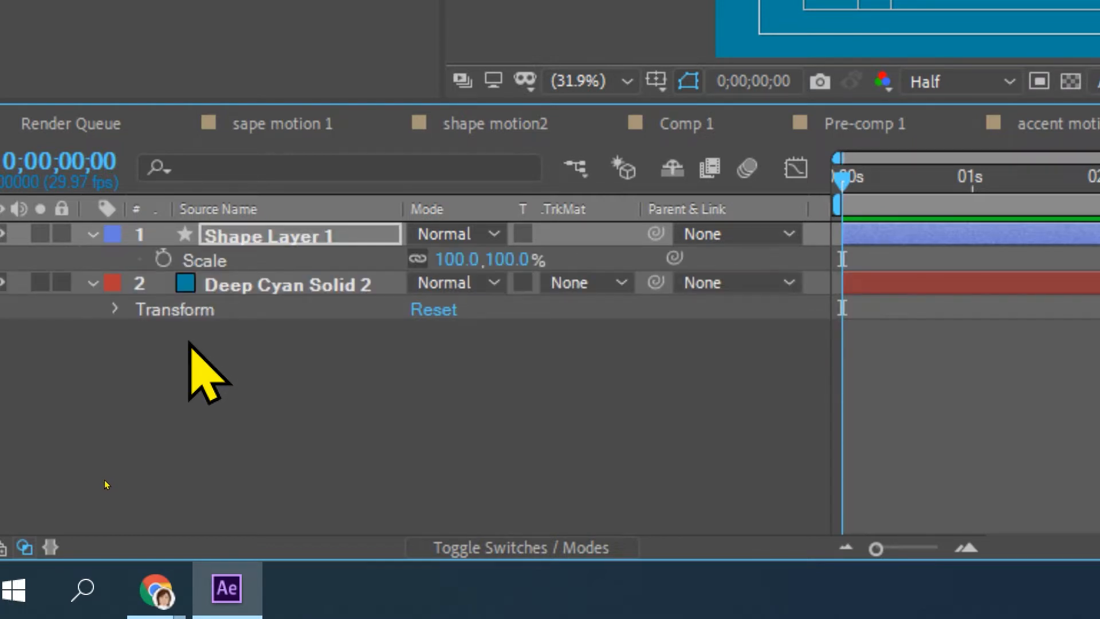
pyautogui.click(164, 259)
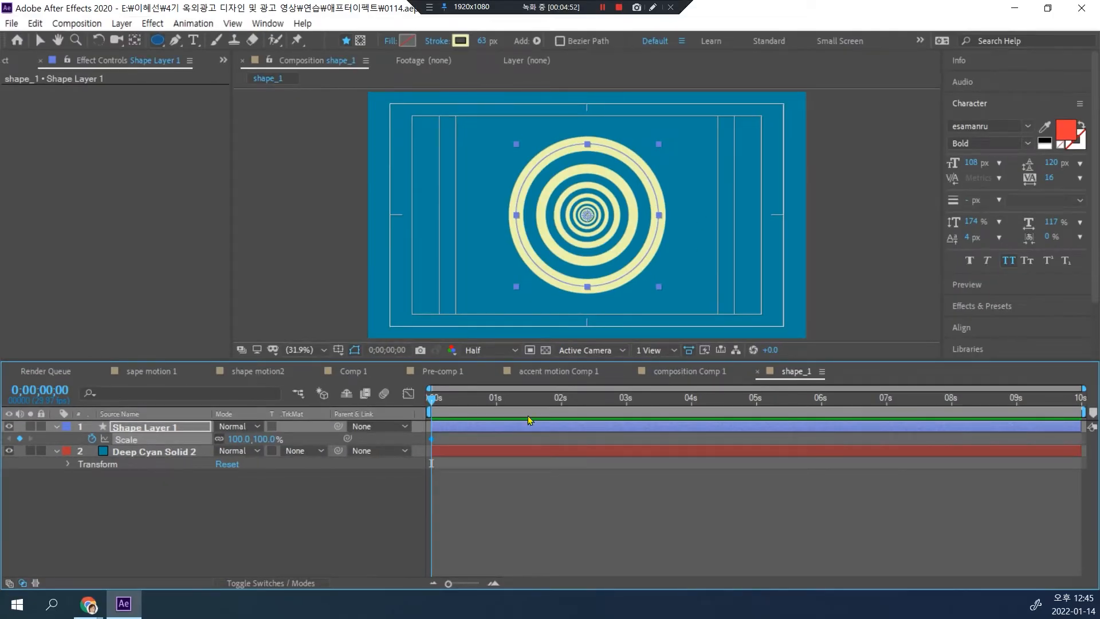
pyautogui.moveTo(241, 439); pyautogui.dragTo(374, 440)
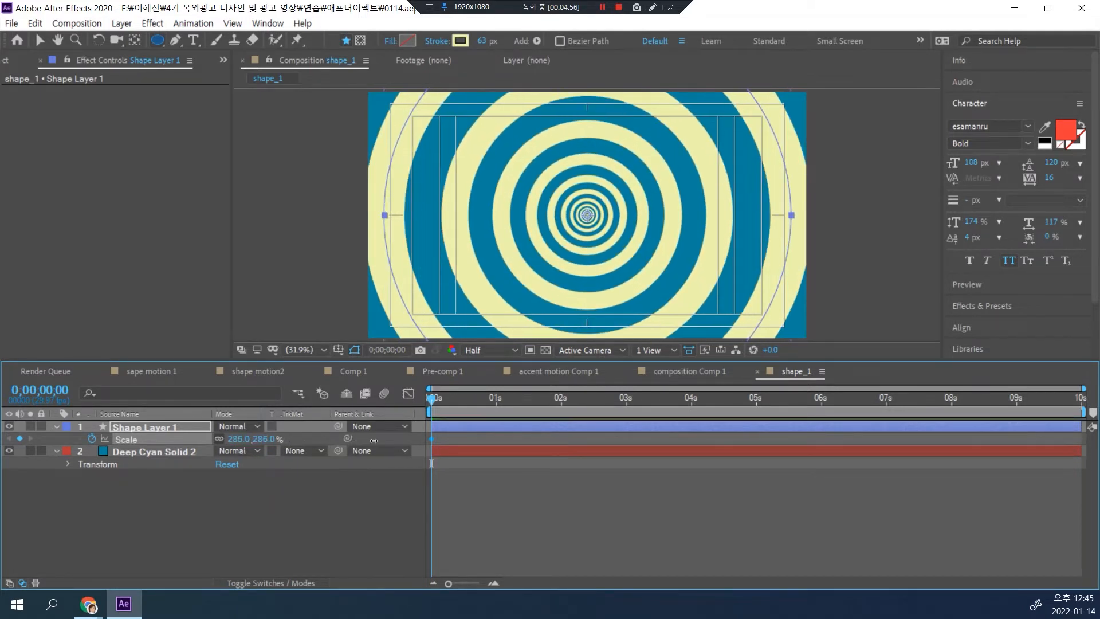
# Step: Keyframe Shape Layer 1's Scale at about 1556% at 2 seconds and preview the ring animation
pyautogui.click(562, 401)
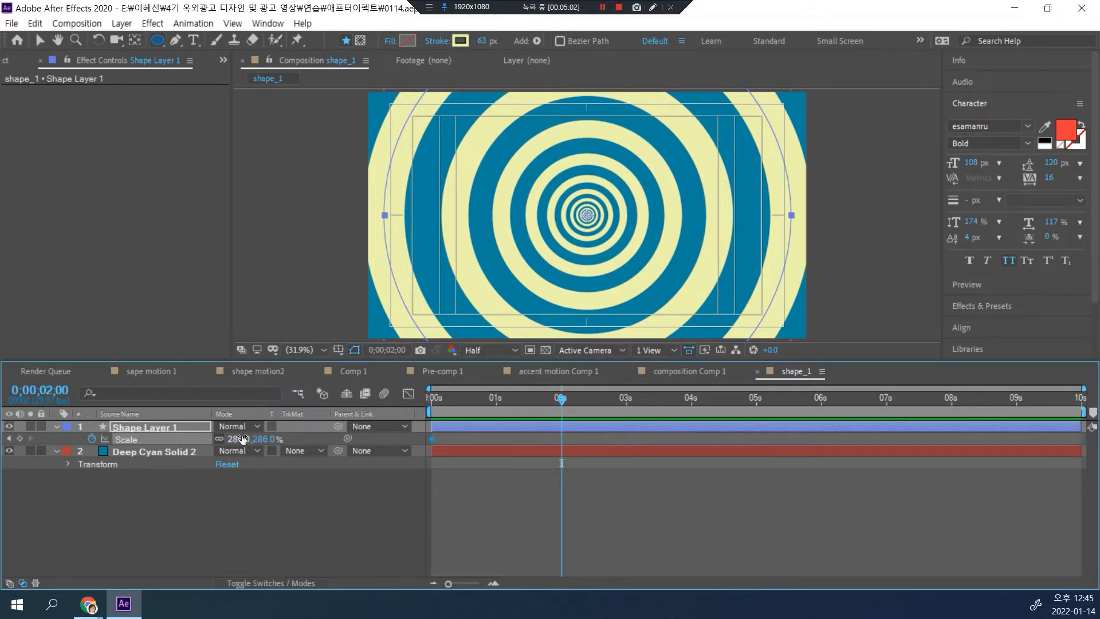
pyautogui.moveTo(238, 439); pyautogui.dragTo(907, 361)
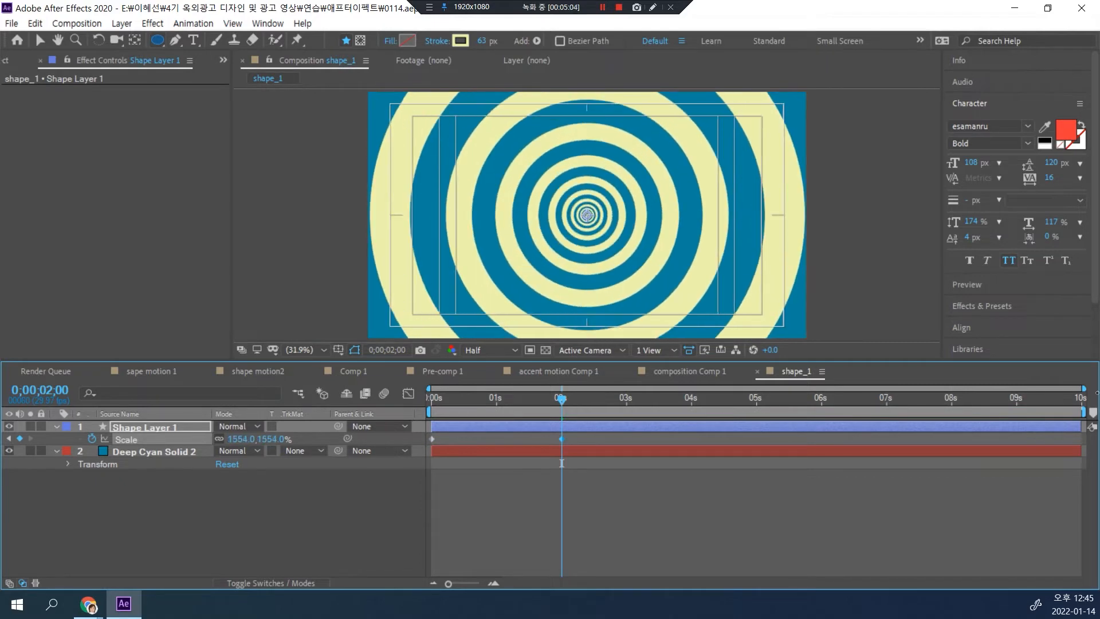
pyautogui.press('Home')
pyautogui.press('space')
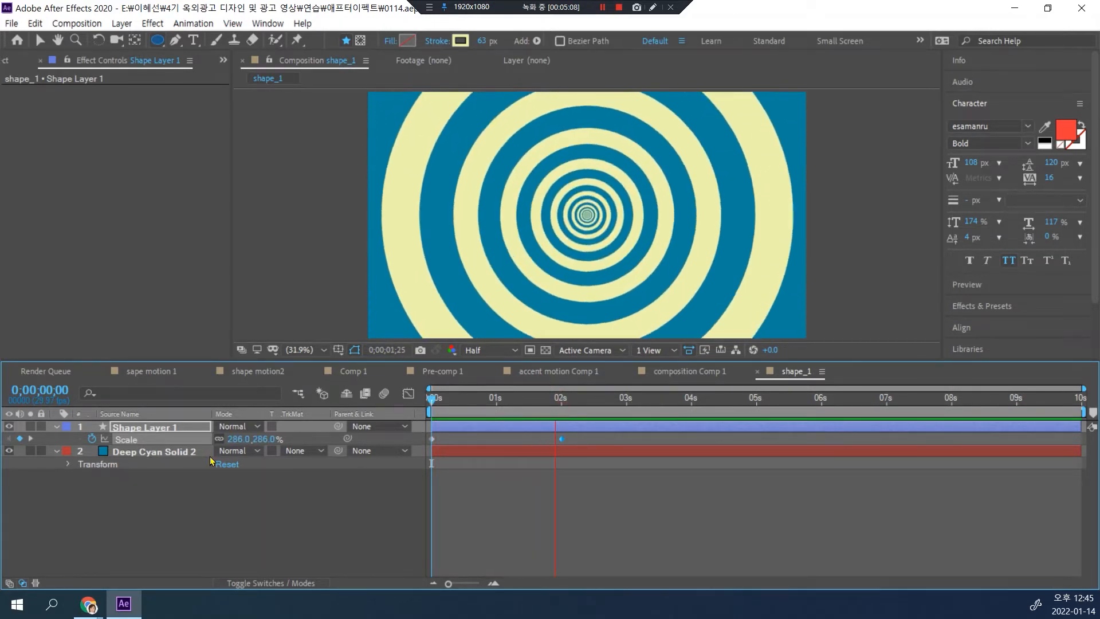
pyautogui.press('space')
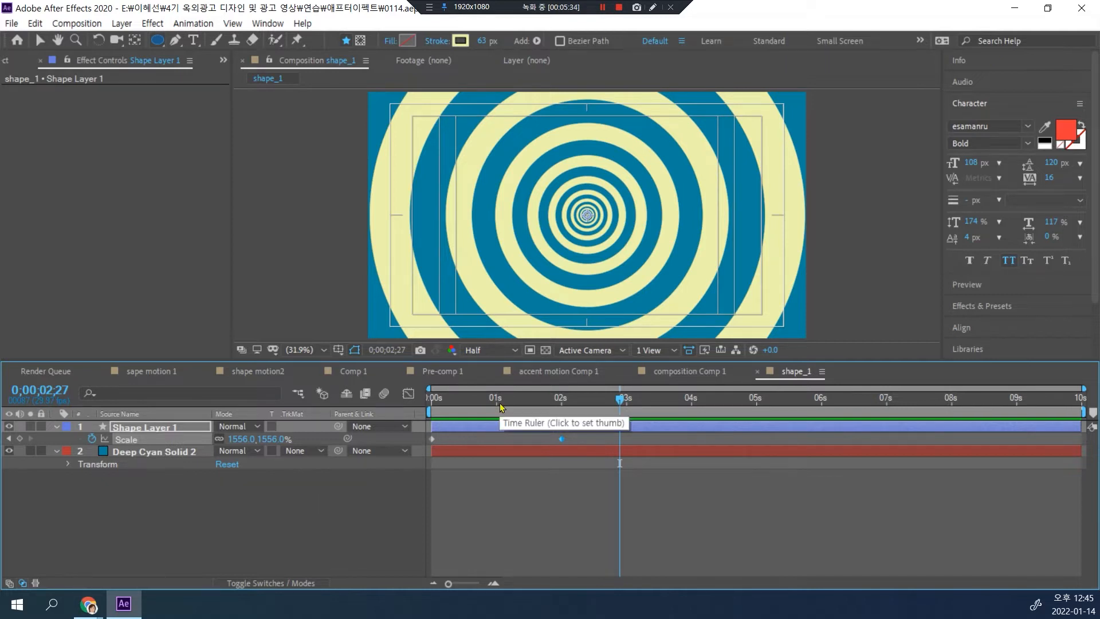
# Step: Replay the animation from the start and end the work area at about 5 seconds
pyautogui.moveTo(616, 399); pyautogui.dragTo(431, 401)
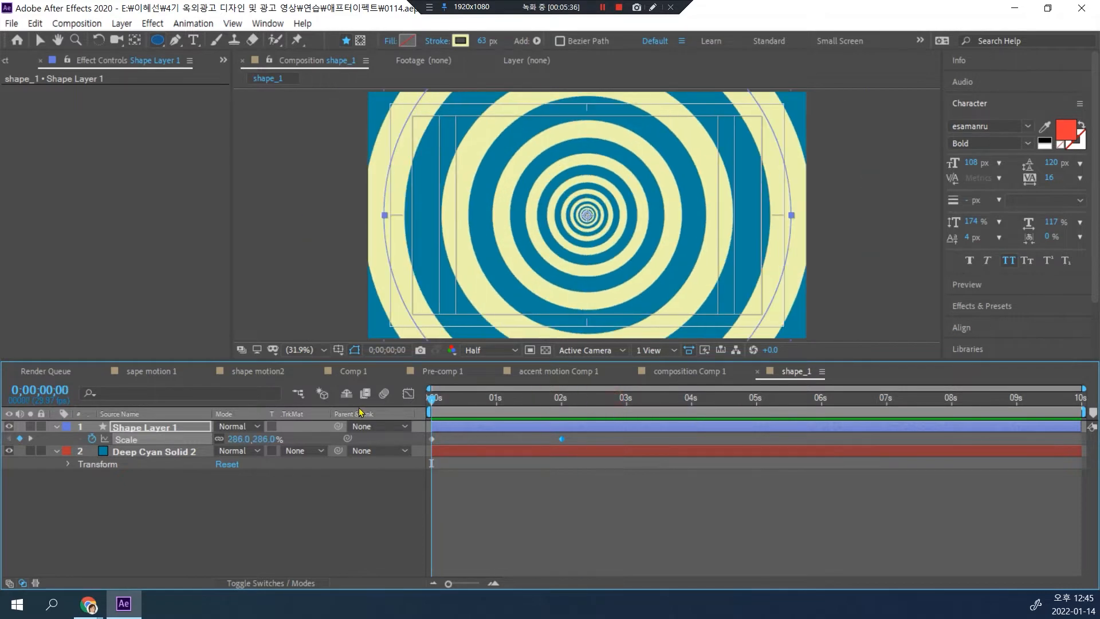
pyautogui.press('space')
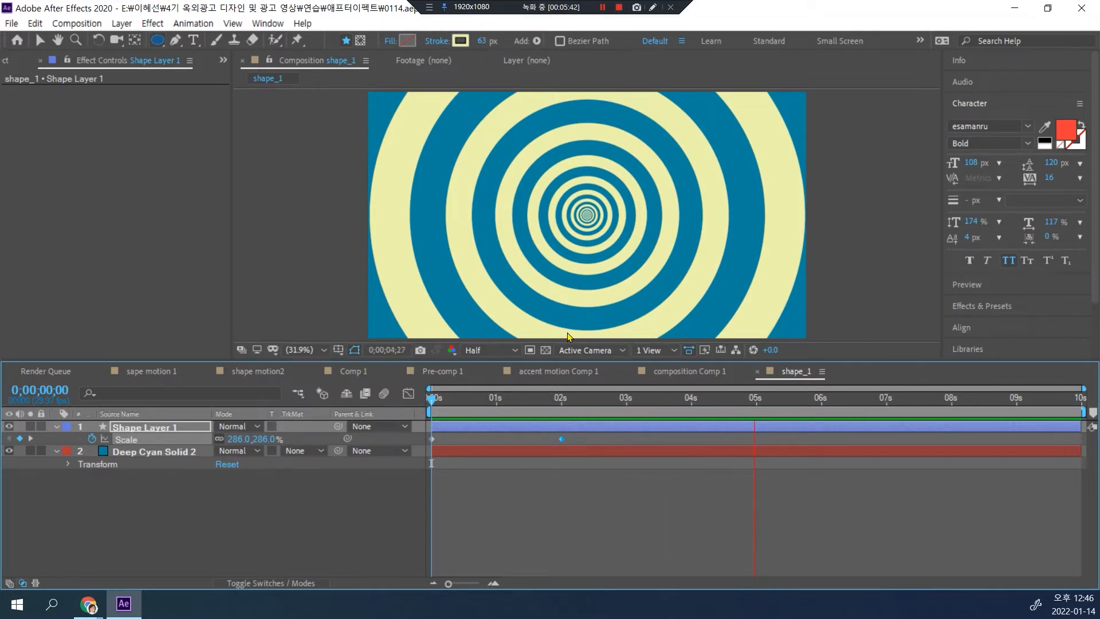
pyautogui.press('space')
pyautogui.moveTo(892, 401); pyautogui.dragTo(756, 412)
pyautogui.press('n')
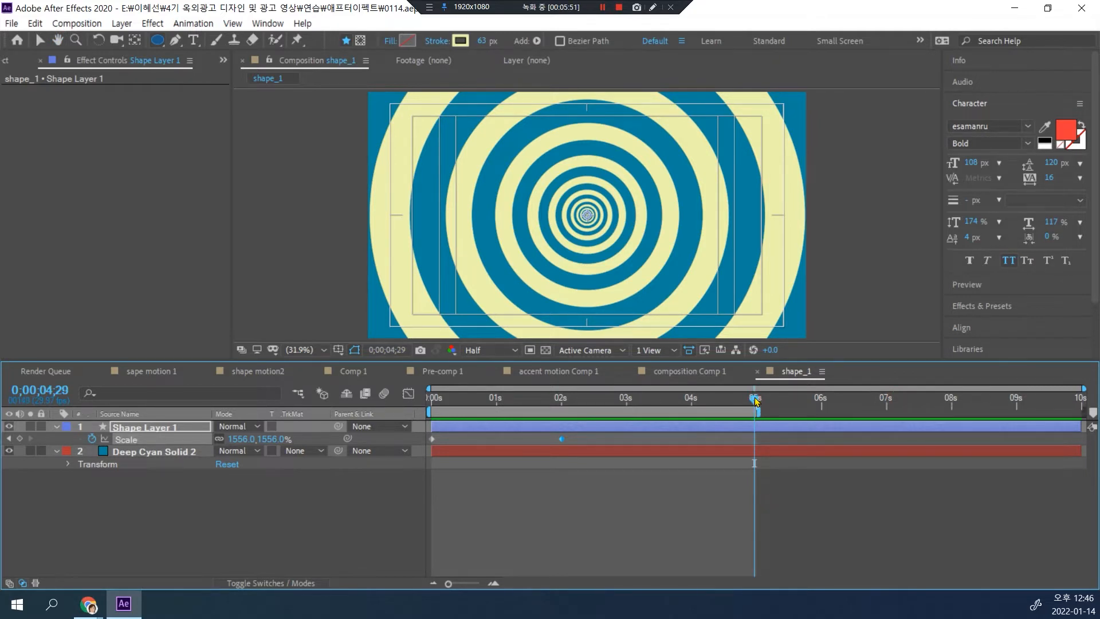
pyautogui.moveTo(755, 401); pyautogui.dragTo(389, 422)
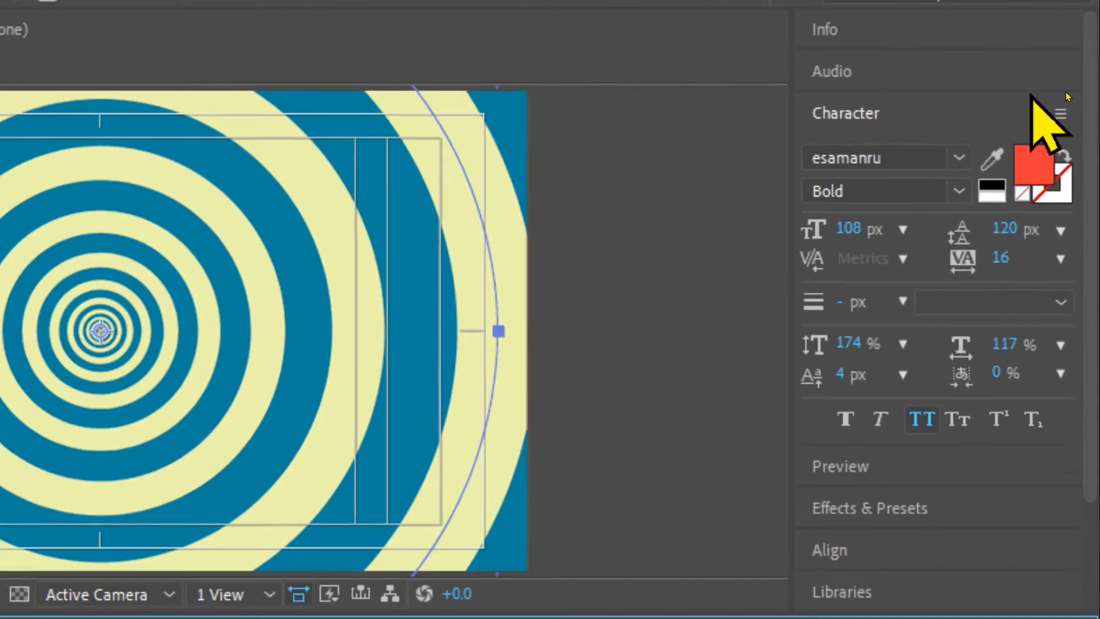
# Step: Search the effects and presets for "gradi"
pyautogui.click(865, 113)
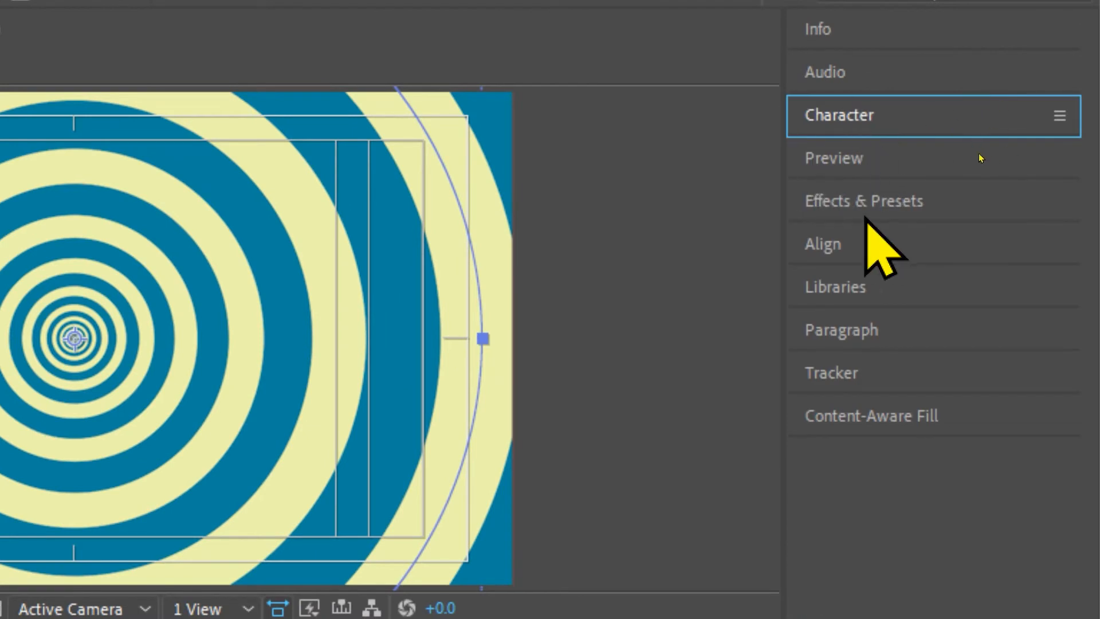
pyautogui.click(861, 202)
pyautogui.write('gradi')
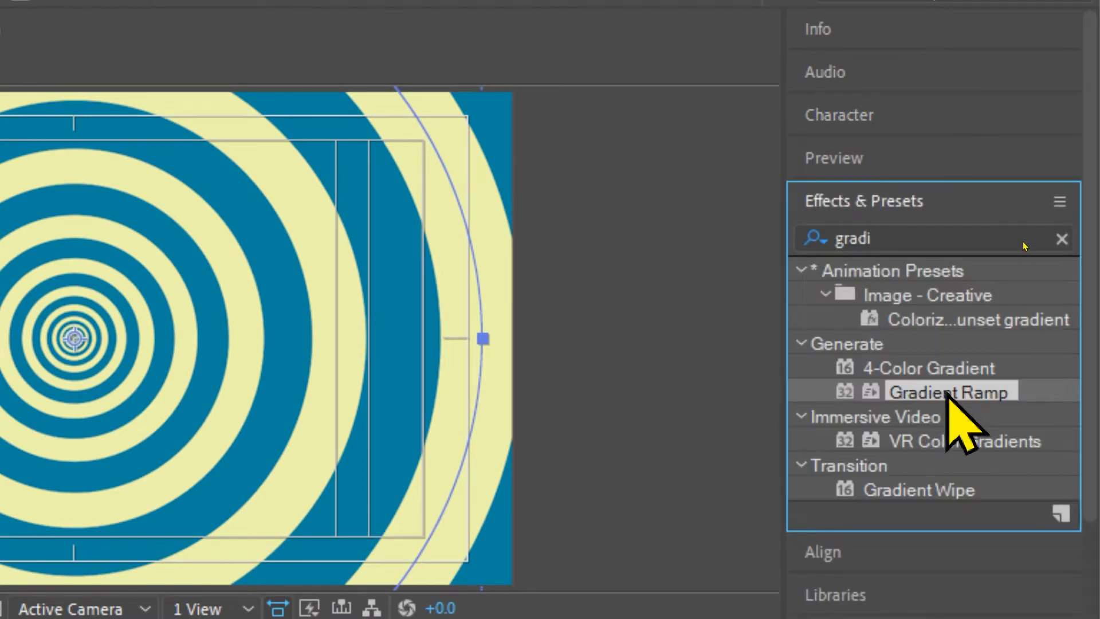
# Step: Try the Gradient Ramp effect on Shape Layer 1 and remove it
pyautogui.moveTo(948, 396); pyautogui.dragTo(131, 458)
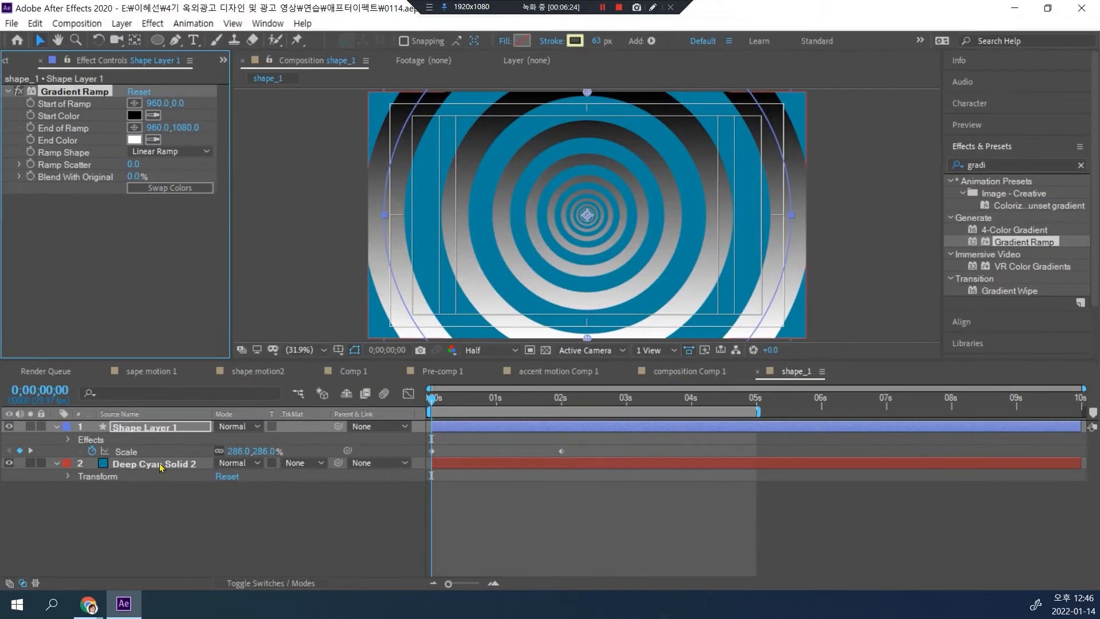
pyautogui.press('Delete')
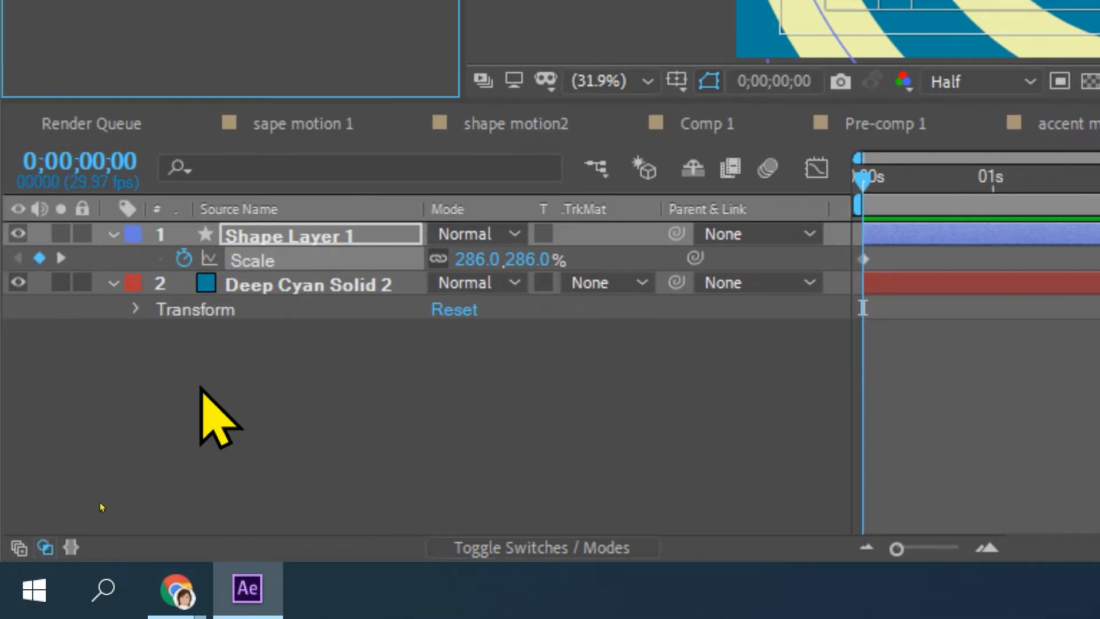
# Step: Create an adjustment layer above the rings and apply the Gradient Ramp effect to it
pyautogui.rightClick(219, 377)
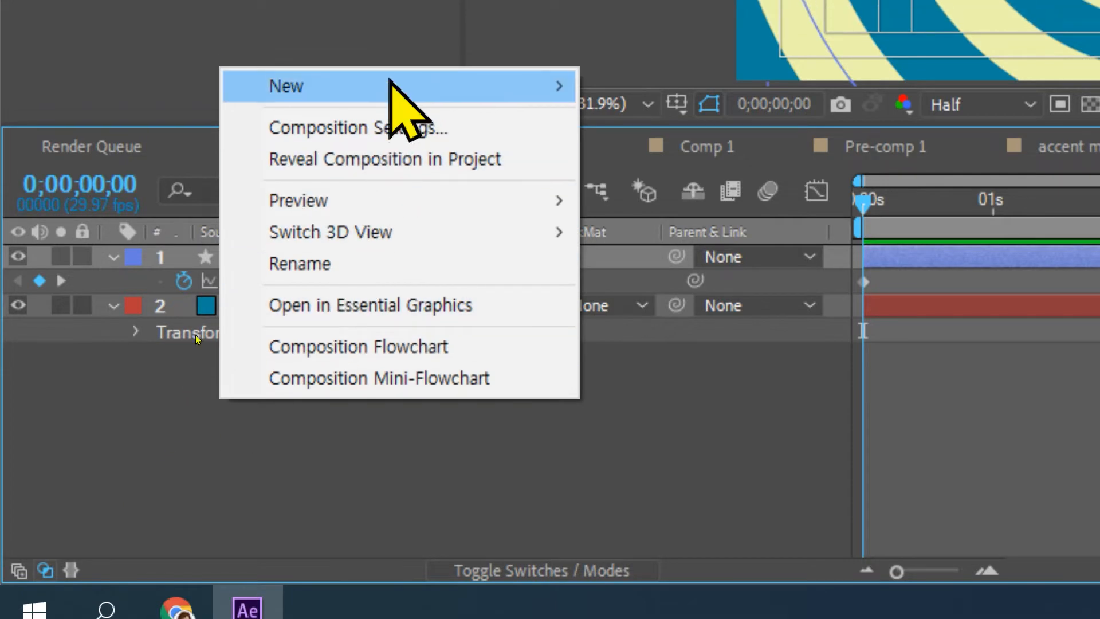
pyautogui.moveTo(388, 64)
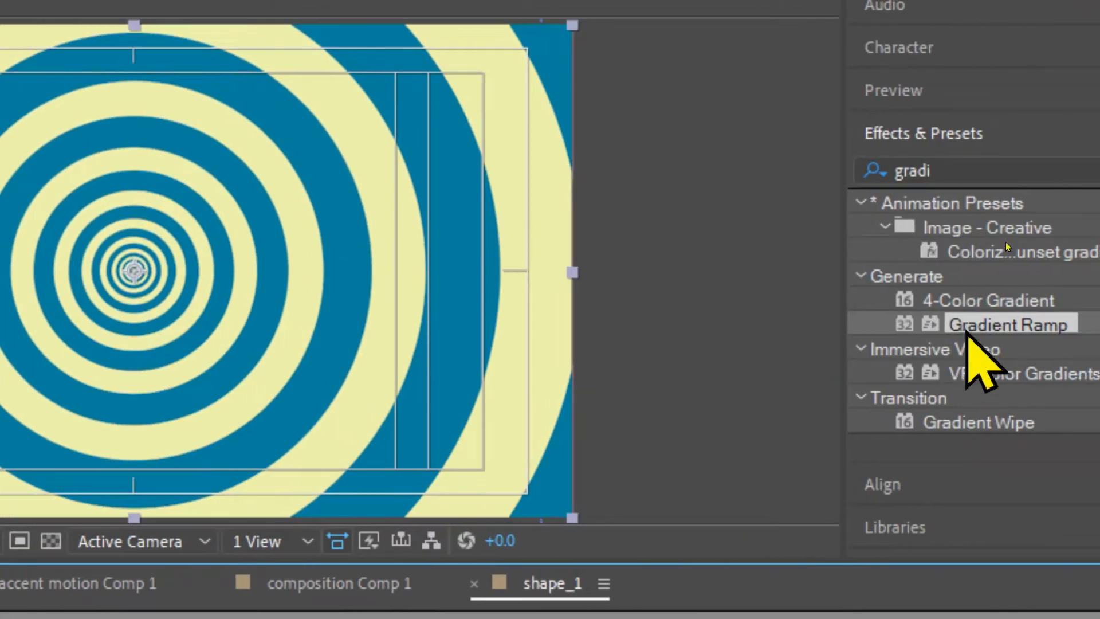
pyautogui.moveTo(974, 355); pyautogui.dragTo(292, 195)
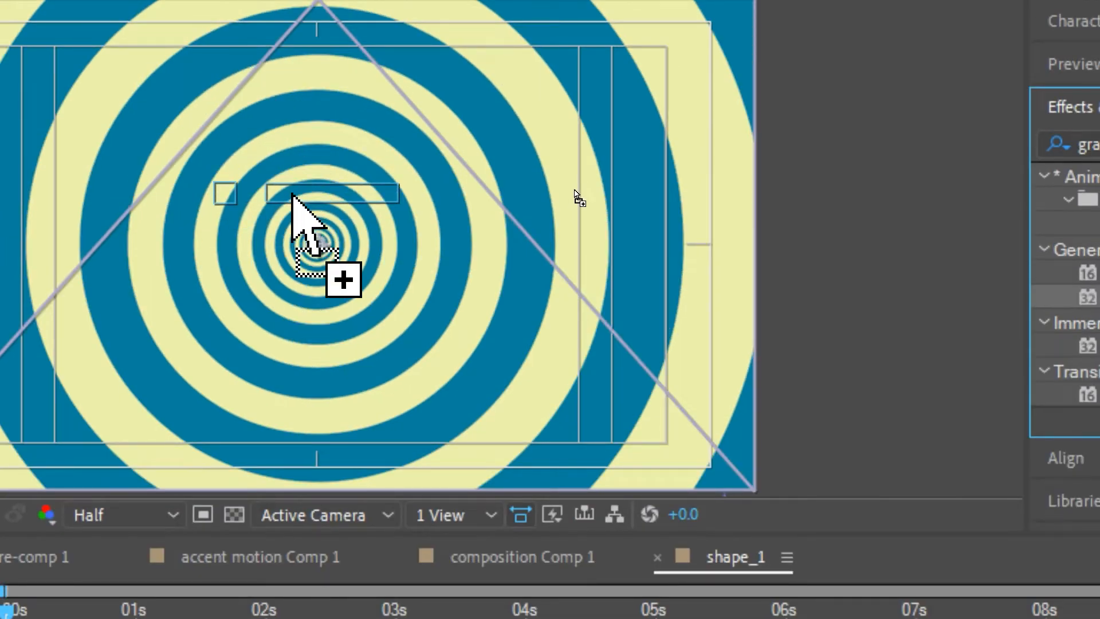
pyautogui.moveTo(293, 195); pyautogui.dragTo(292, 196)
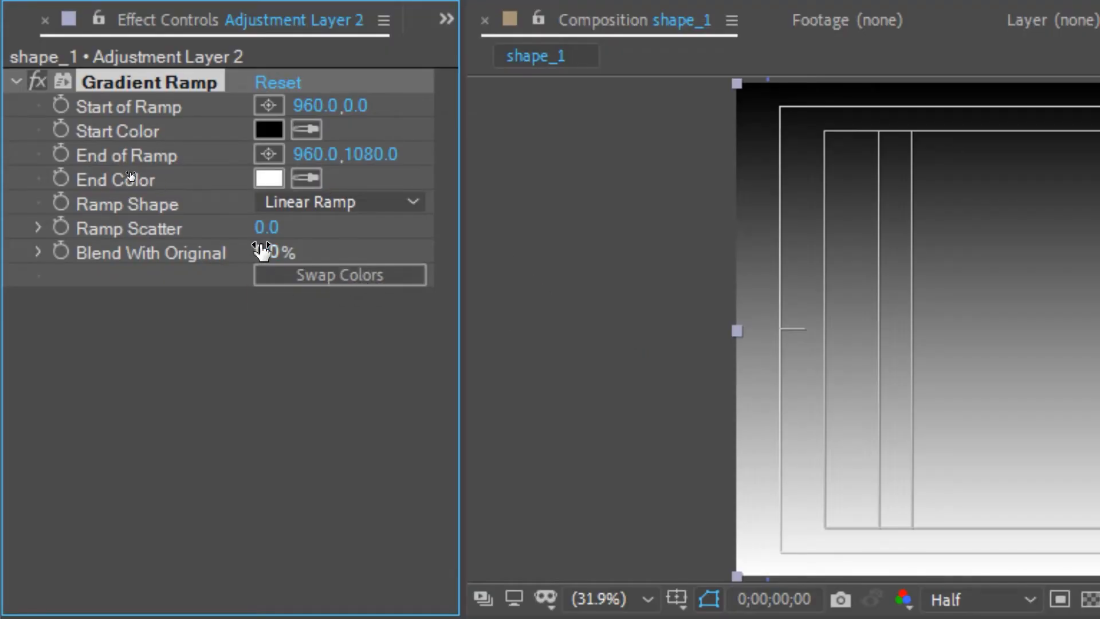
# Step: Set the Gradient Ramp's blend with original to 26% and its end color to soft yellow FDED81
pyautogui.moveTo(263, 250); pyautogui.dragTo(277, 250)
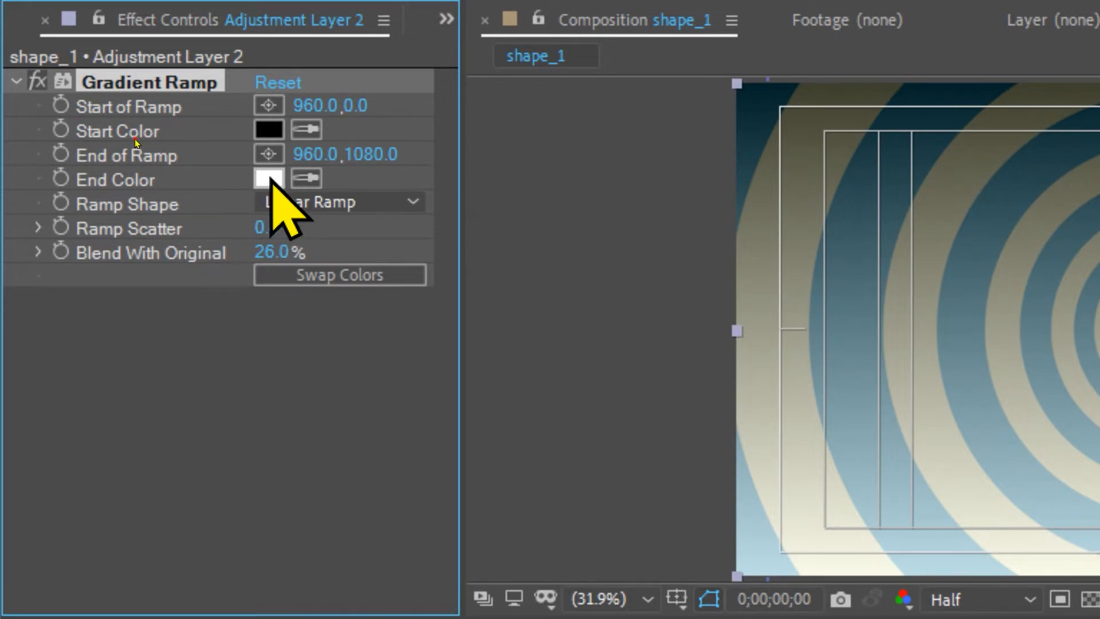
pyautogui.click(269, 179)
pyautogui.click(662, 430)
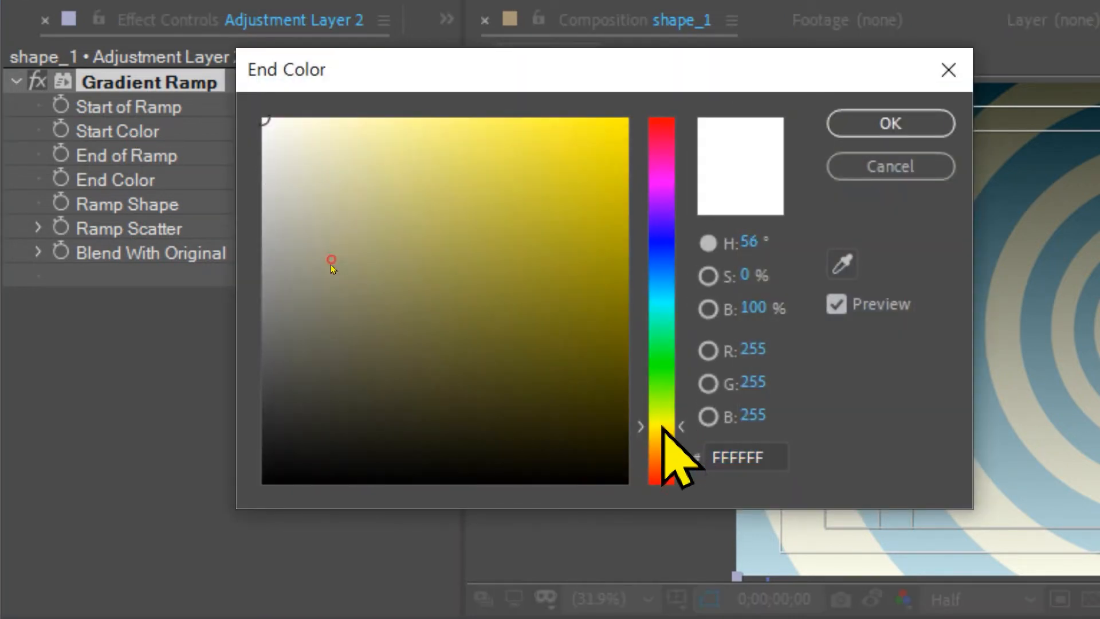
pyautogui.moveTo(576, 203)
pyautogui.mouseDown()
pyautogui.moveTo(621, 143)
pyautogui.moveTo(618, 158)
pyautogui.moveTo(541, 131)
pyautogui.moveTo(442, 120)
pyautogui.mouseUp()
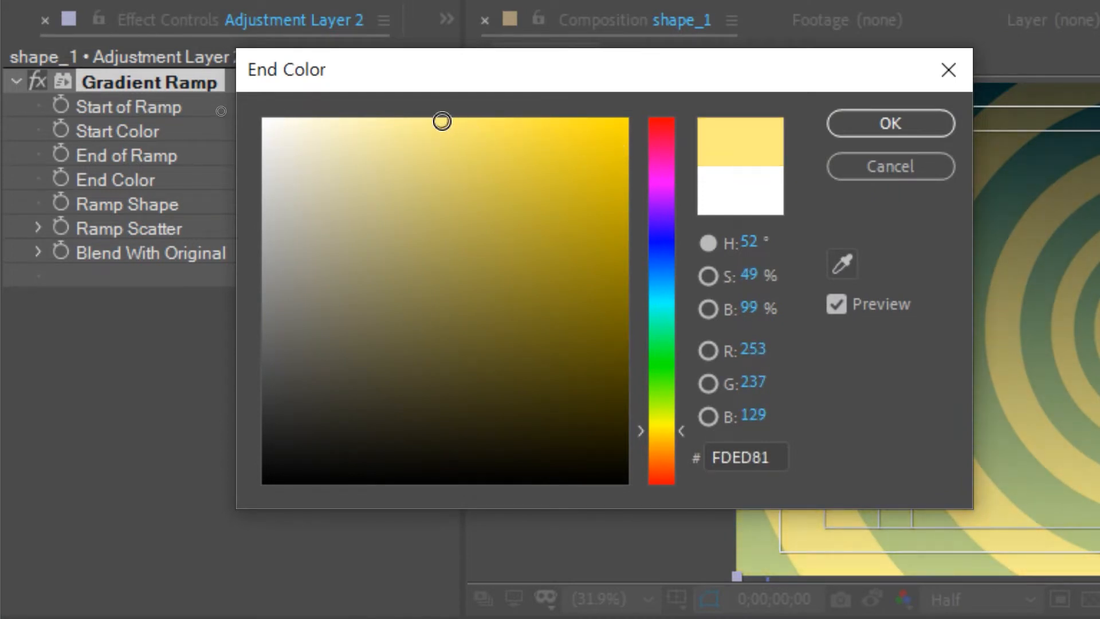
pyautogui.click(876, 123)
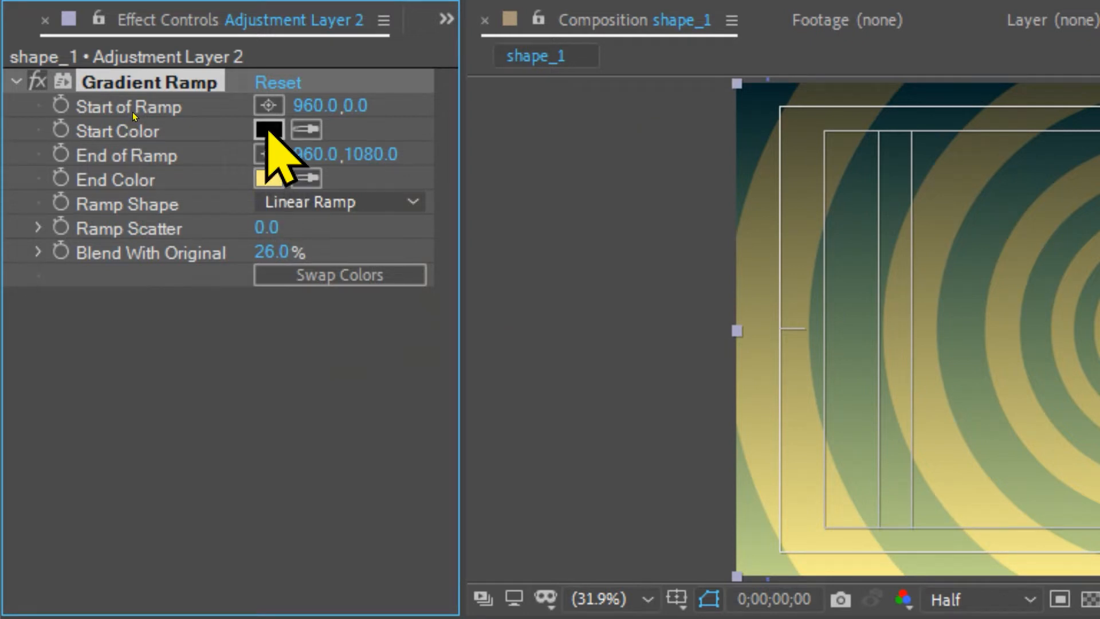
# Step: Set the Gradient Ramp's start color to dark teal 006D5A and its blend with original to 37%
pyautogui.click(269, 131)
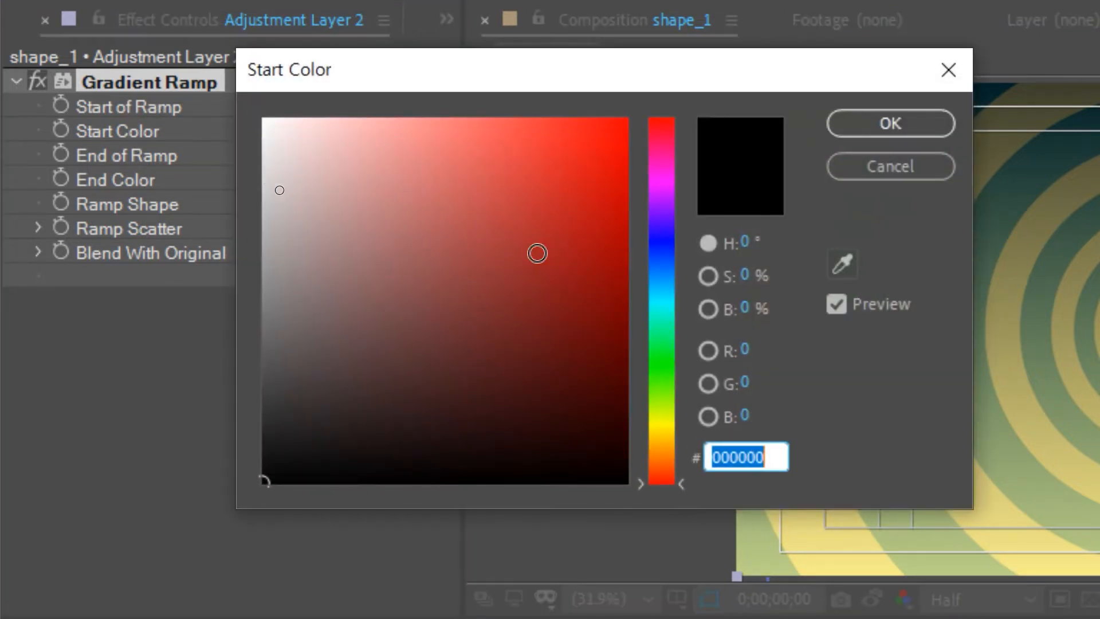
pyautogui.moveTo(663, 436); pyautogui.dragTo(663, 312)
pyautogui.moveTo(556, 336); pyautogui.dragTo(629, 327)
pyautogui.click(878, 118)
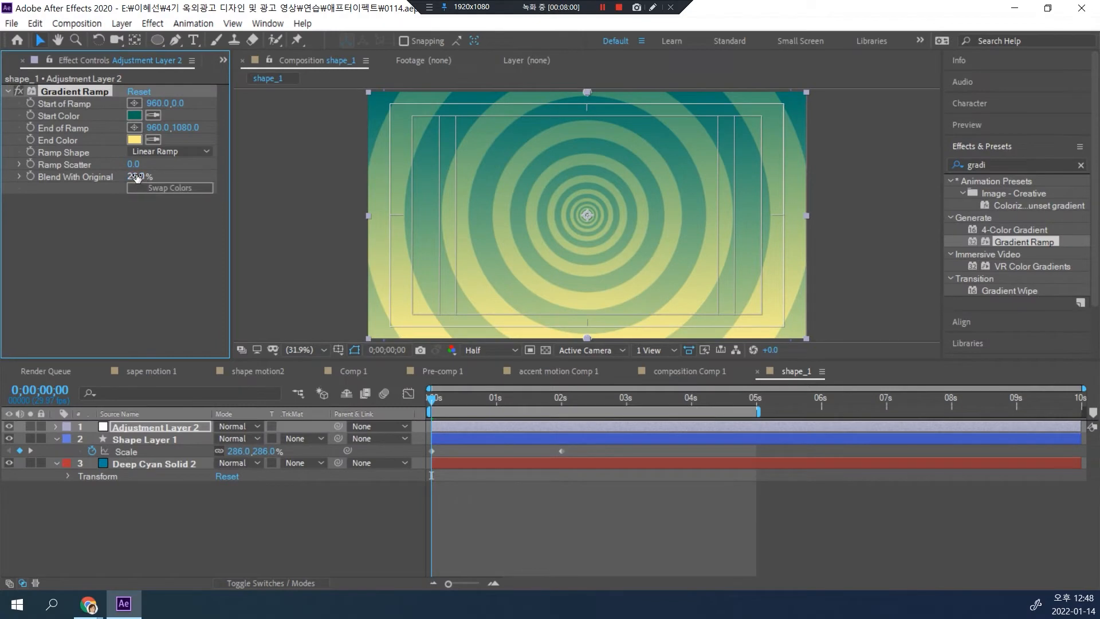
pyautogui.moveTo(147, 176)
pyautogui.mouseDown()
pyautogui.moveTo(158, 175)
pyautogui.moveTo(148, 176)
pyautogui.mouseUp()
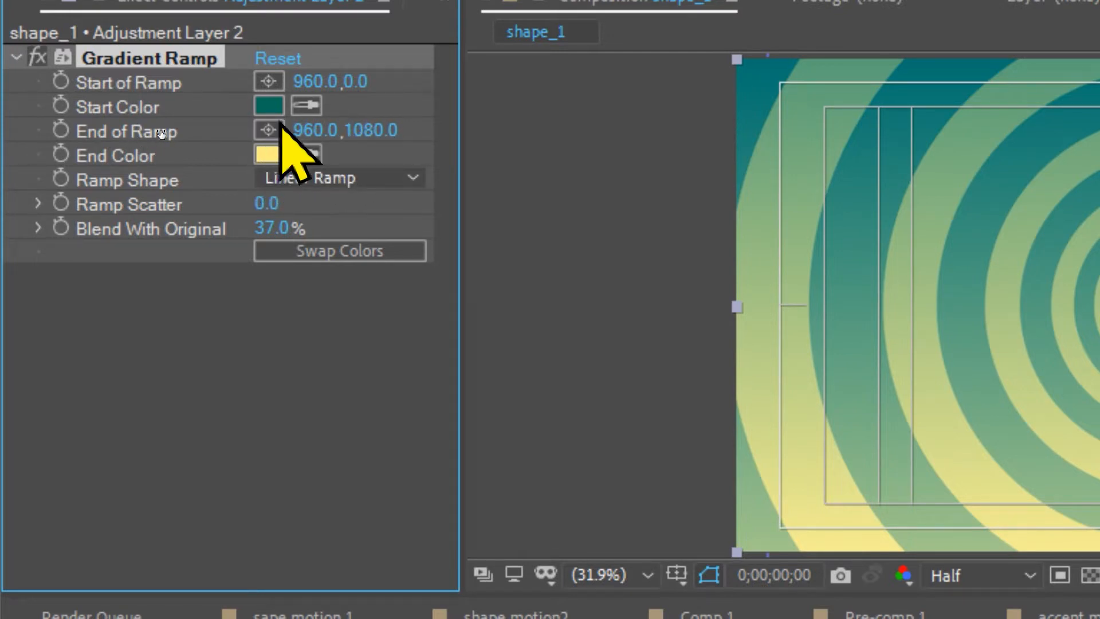
# Step: Sample the yellow end color FDED81 with the eyedropper as the Gradient Ramp's start color
pyautogui.click(269, 106)
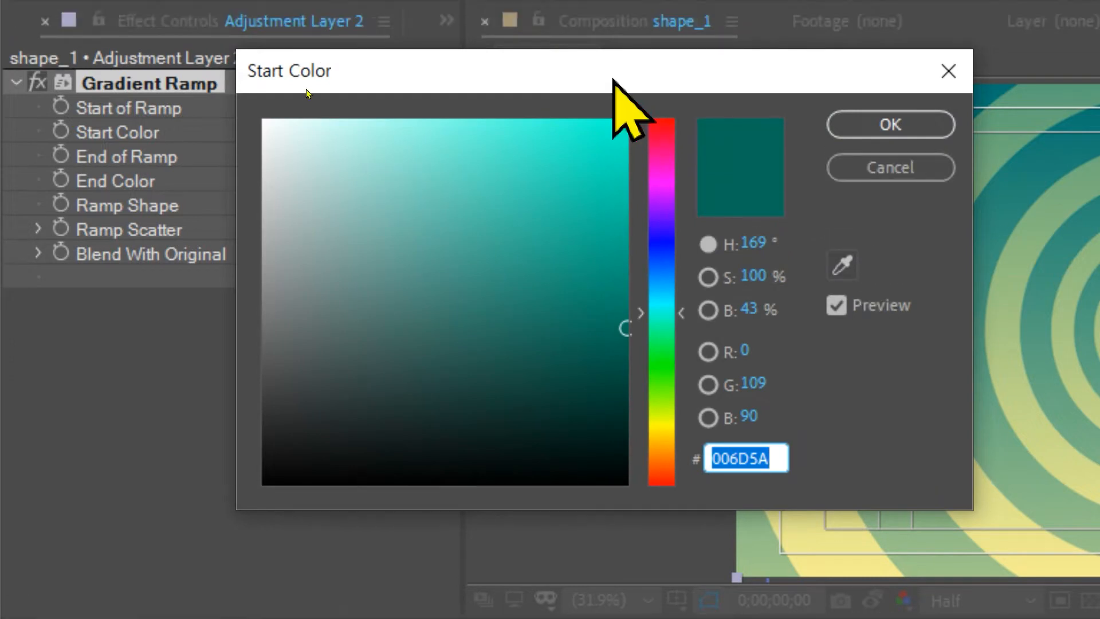
pyautogui.moveTo(613, 80); pyautogui.dragTo(793, 66)
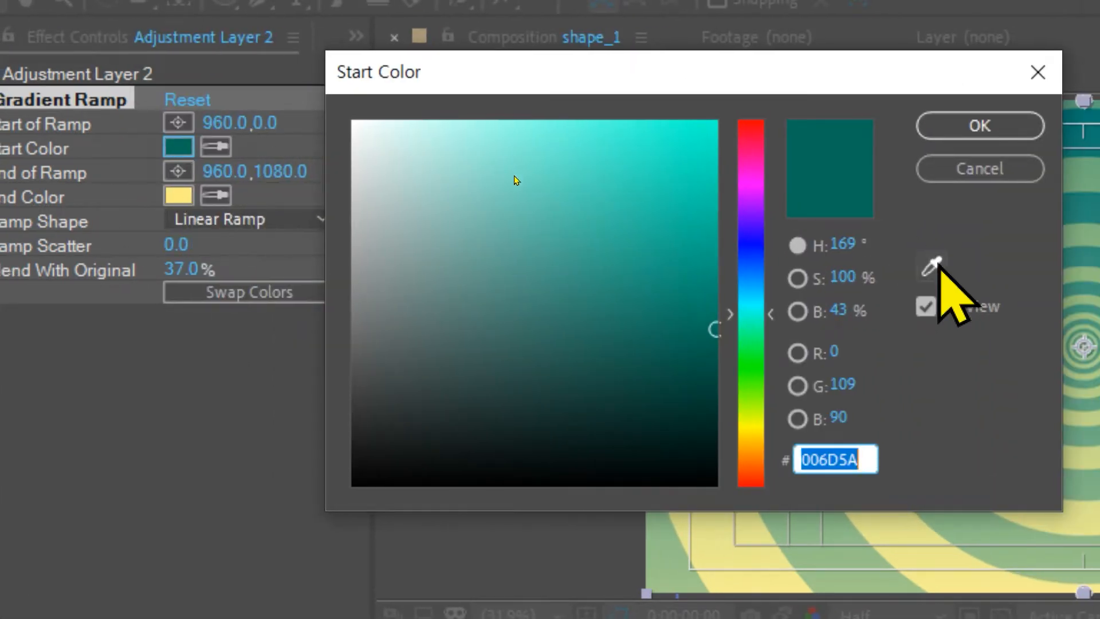
pyautogui.click(928, 265)
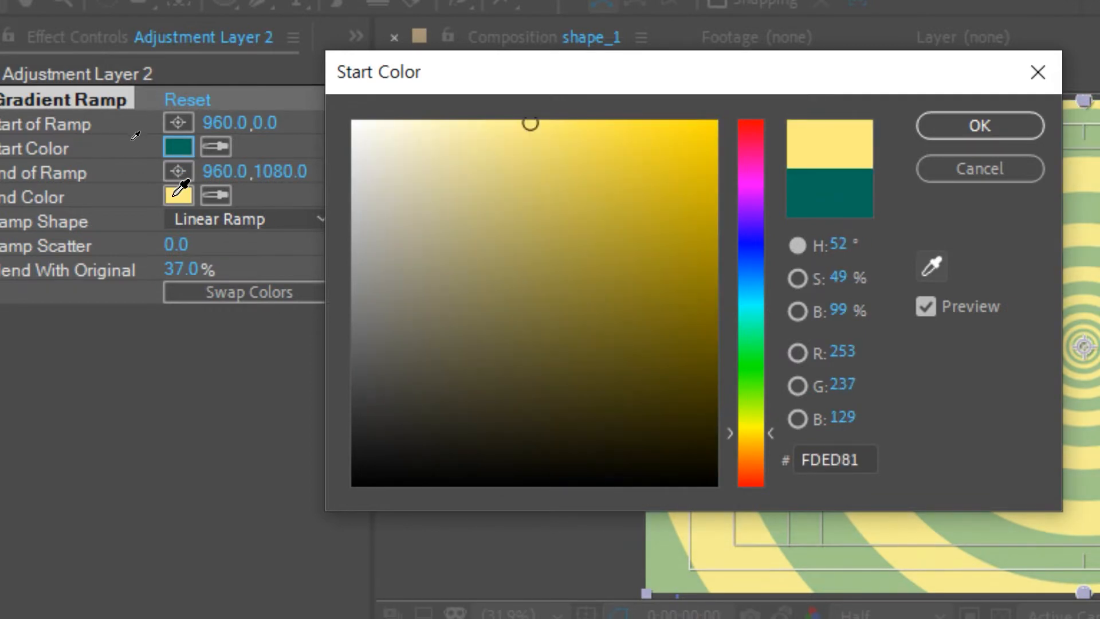
pyautogui.click(182, 186)
pyautogui.click(974, 129)
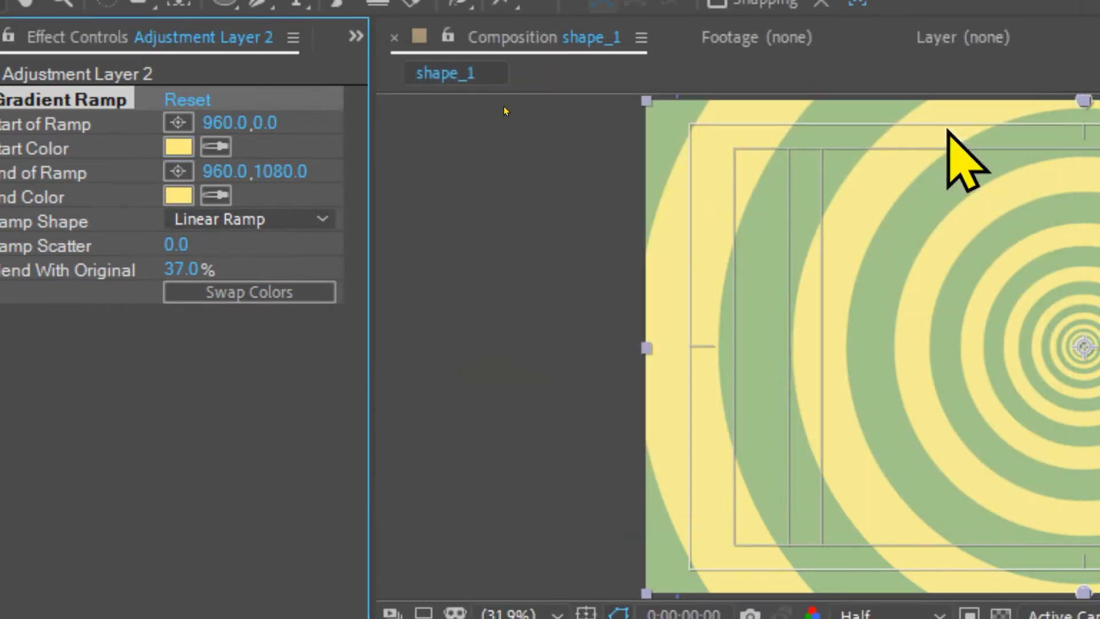
# Step: Change the Gradient Ramp's end color to a dark teal
pyautogui.click(178, 196)
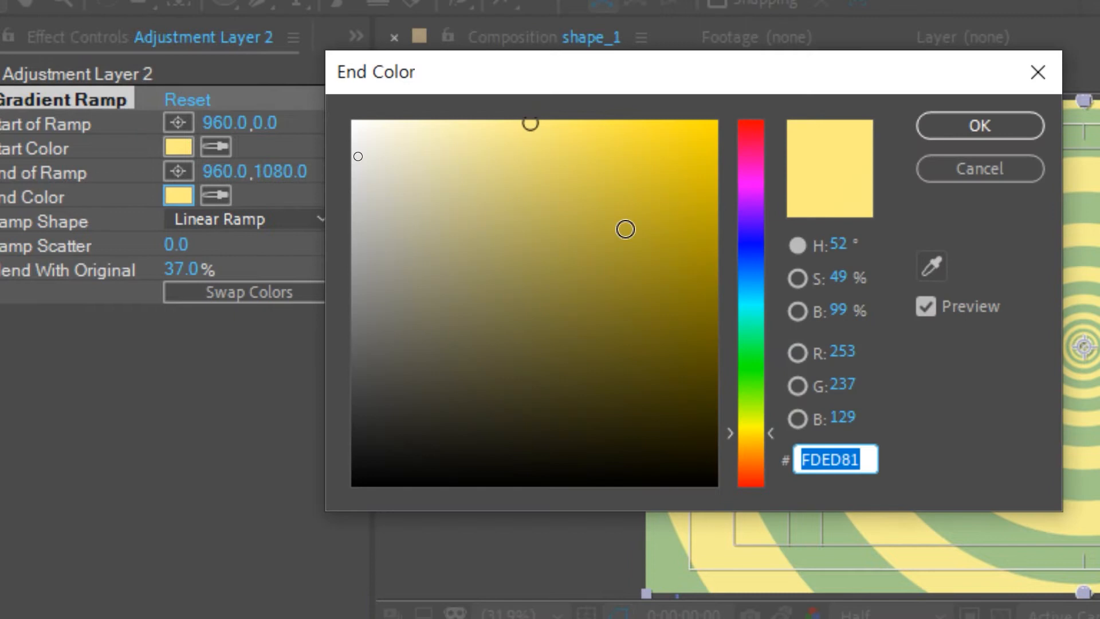
pyautogui.click(754, 307)
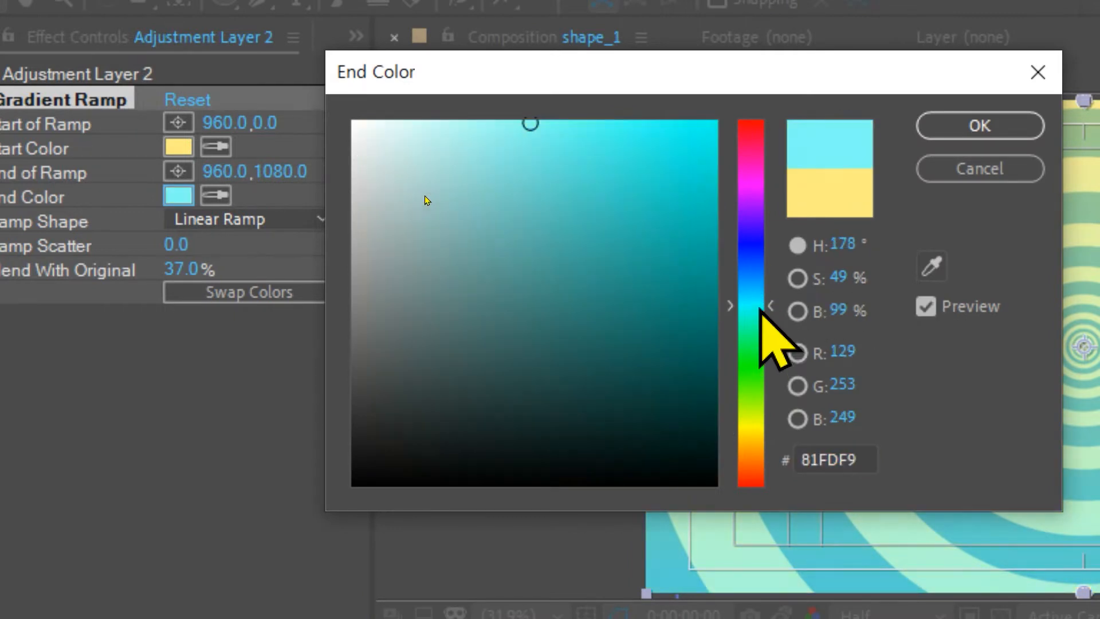
pyautogui.click(657, 341)
pyautogui.click(979, 125)
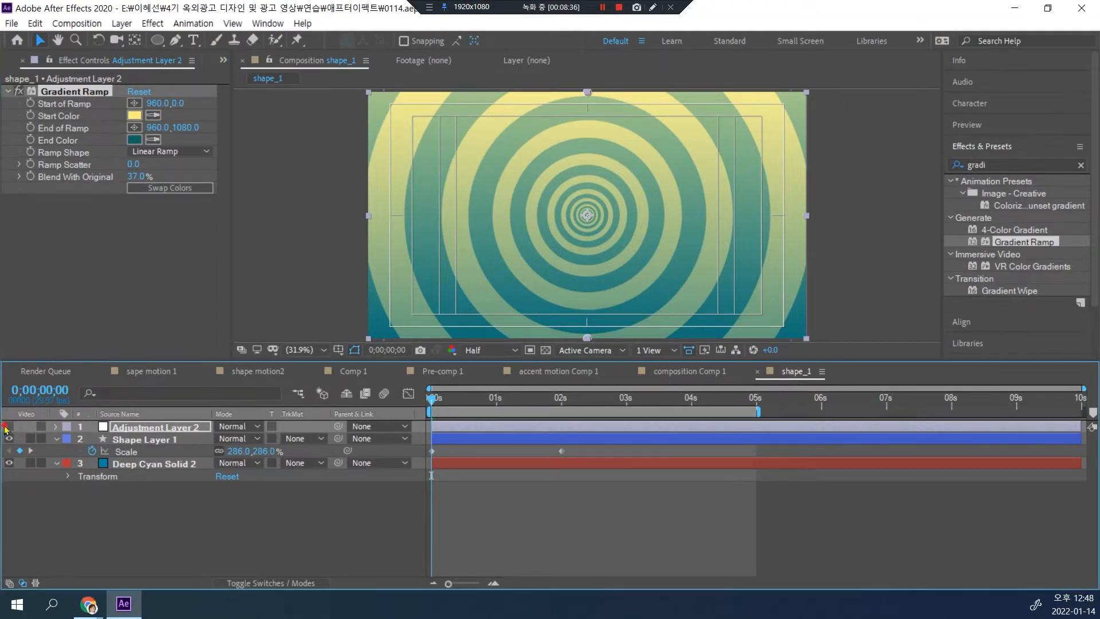
# Step: Toggle Adjustment Layer 2's visibility to compare the tint, and set Ramp Scatter to 3.2
pyautogui.click(6, 427)
pyautogui.click(8, 426)
pyautogui.click(8, 427)
pyautogui.click(8, 427)
pyautogui.moveTo(132, 163); pyautogui.dragTo(155, 160)
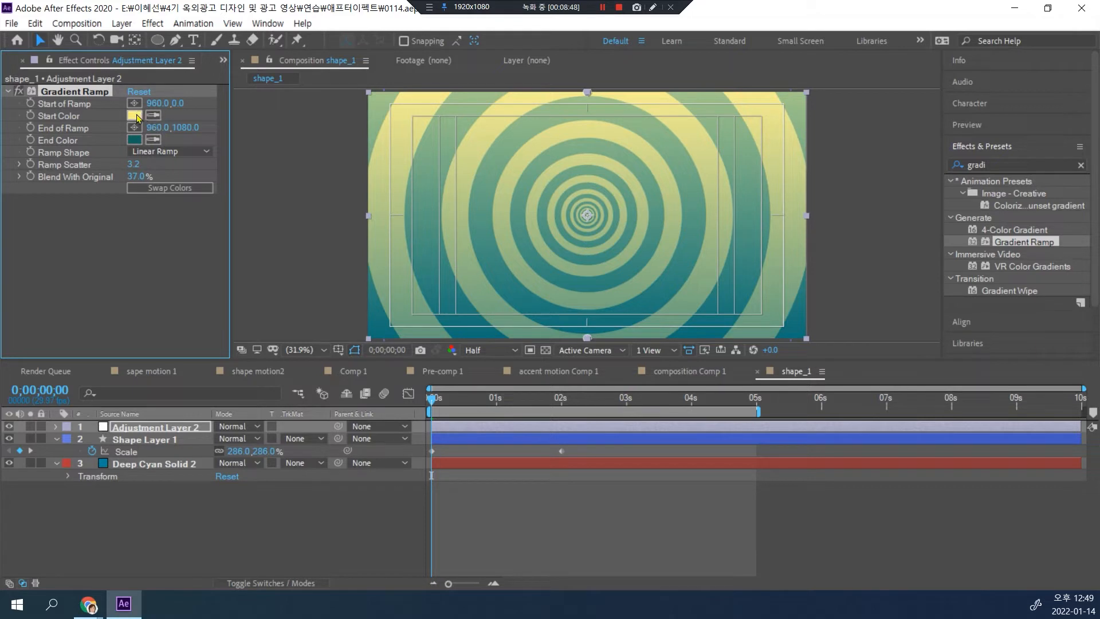
# Step: Make the gradient diagonal by moving its start point to about -102, -294 and its end point to about 1326, 888
pyautogui.press(',')
pyautogui.press(',')
pyautogui.press('.')
pyautogui.press(',')
pyautogui.click(584, 147)
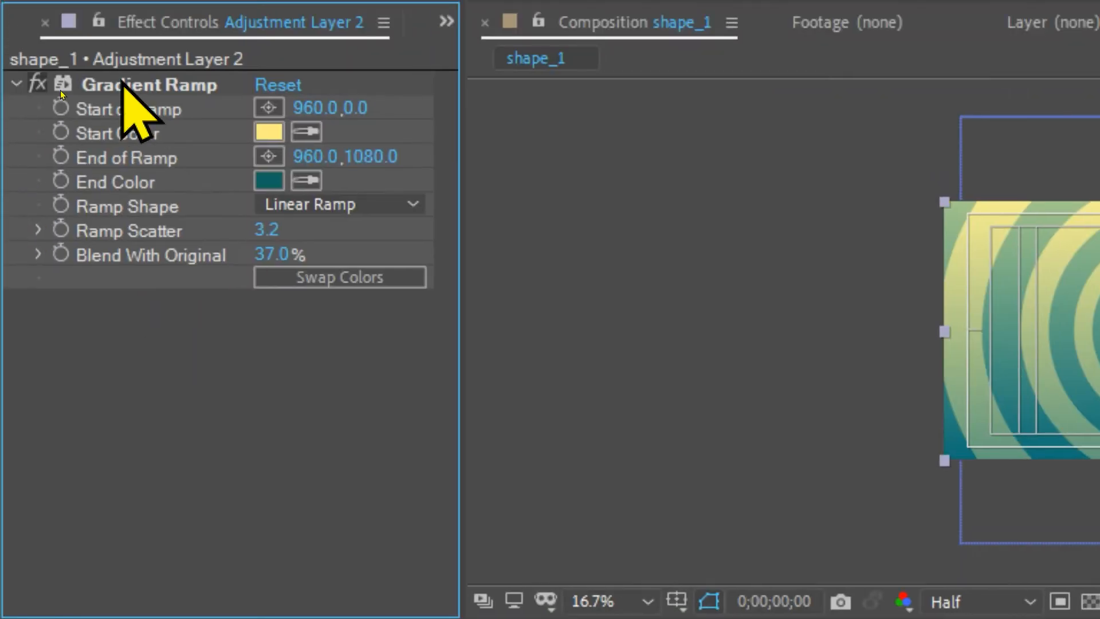
pyautogui.click(122, 83)
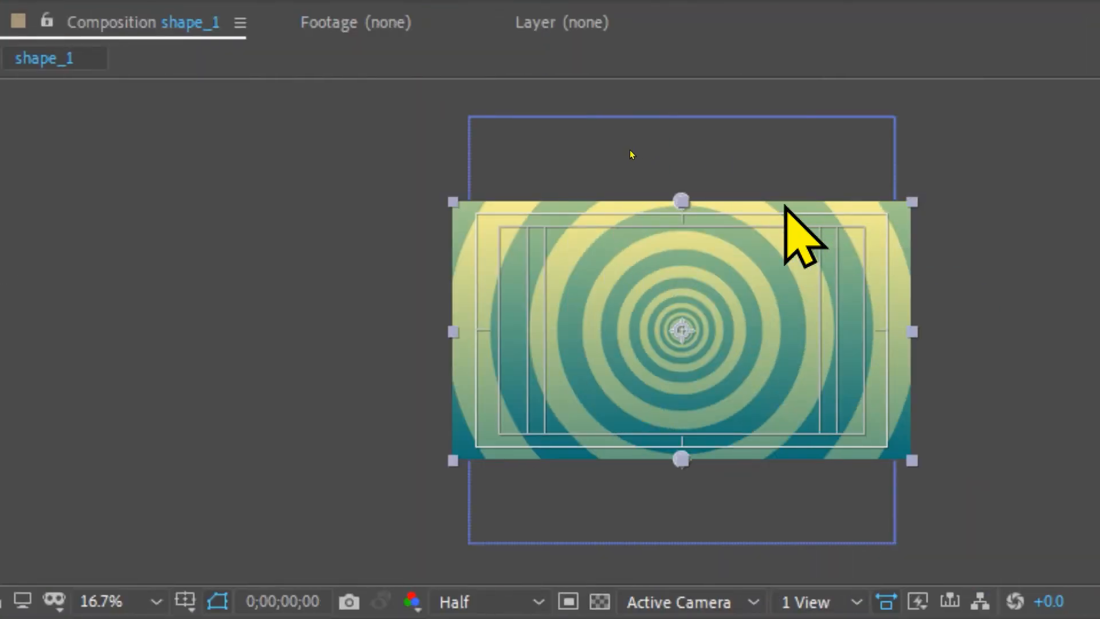
pyautogui.moveTo(679, 199); pyautogui.dragTo(427, 128)
pyautogui.moveTo(682, 461); pyautogui.dragTo(769, 413)
pyautogui.click(456, 112)
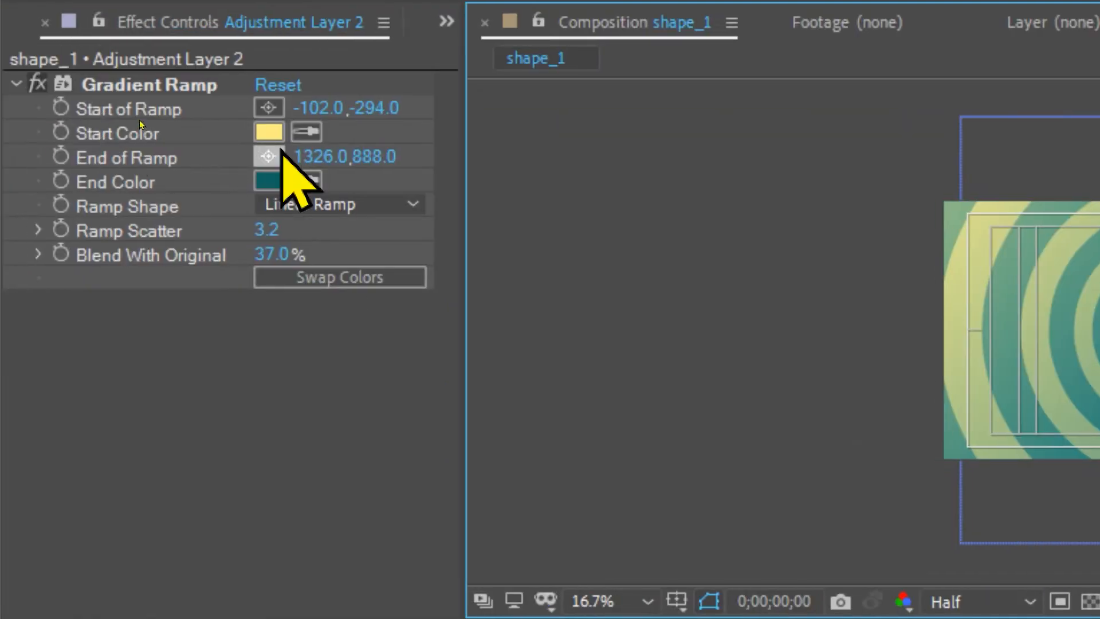
# Step: Try pale cream F6F1D1 as the Gradient Ramp's start color
pyautogui.click(268, 133)
pyautogui.click(496, 119)
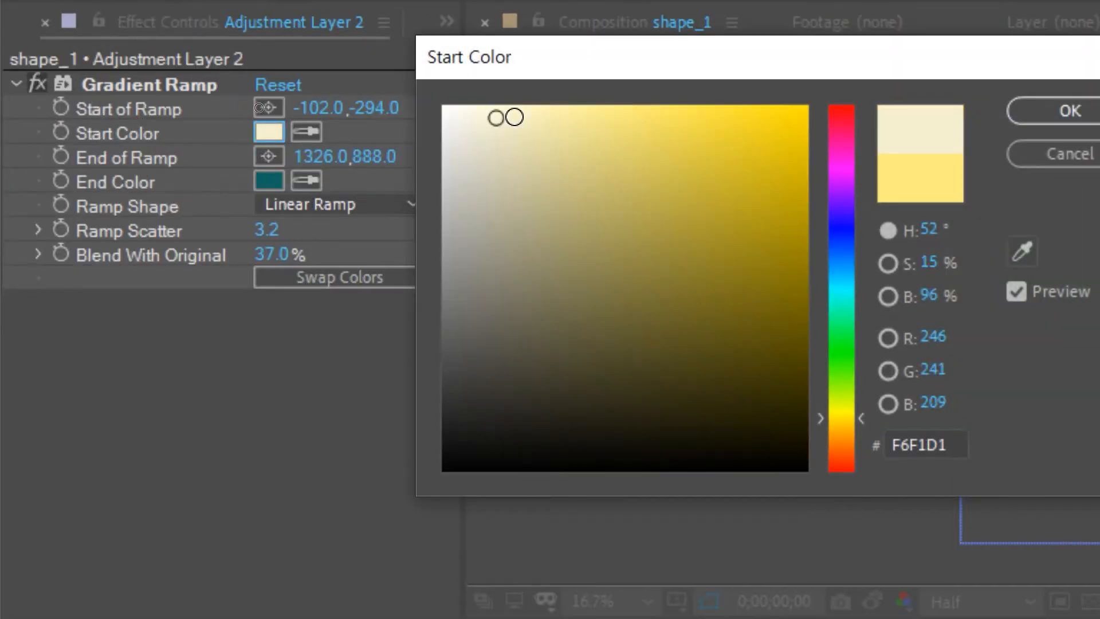
pyautogui.click(926, 110)
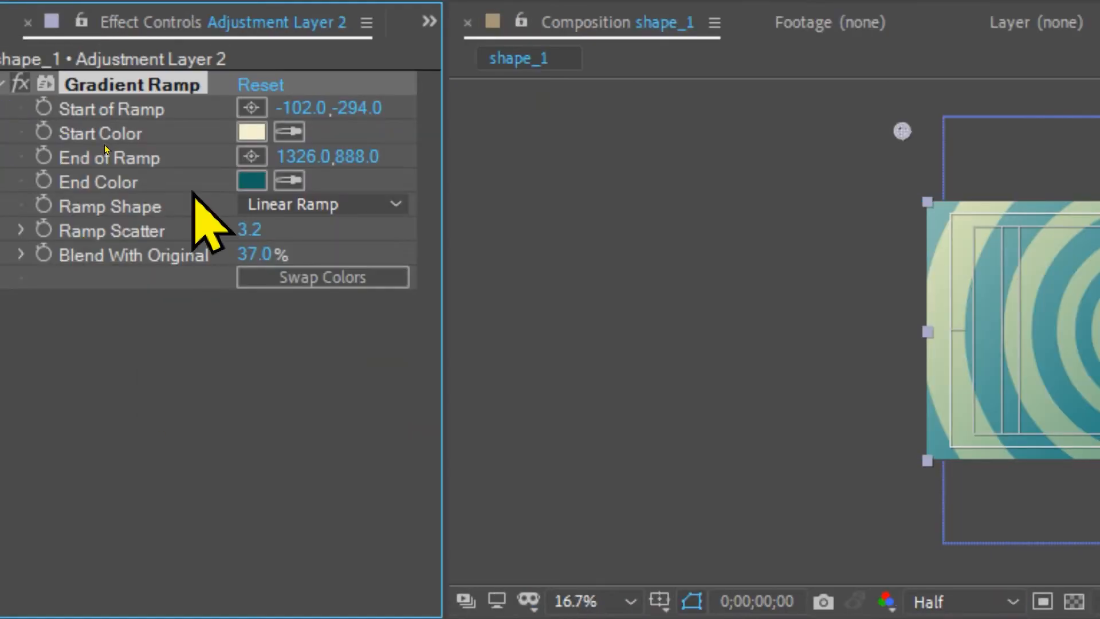
# Step: Set the gradient's start color to a vivid golden yellow and move its start point to about 168, -78
pyautogui.click(252, 133)
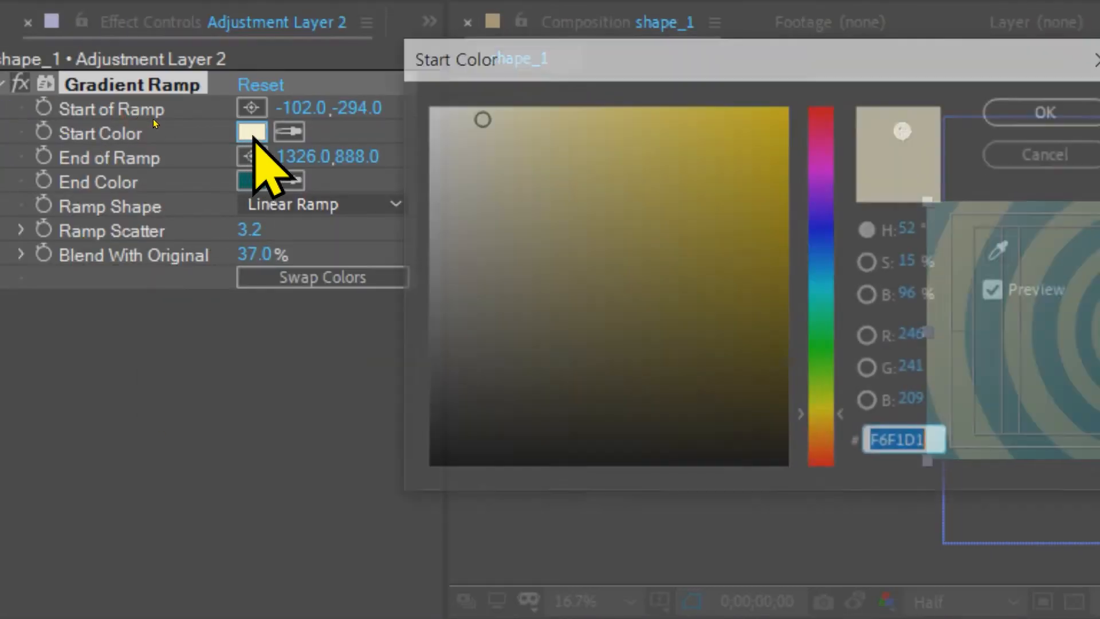
pyautogui.click(753, 128)
pyautogui.click(1053, 111)
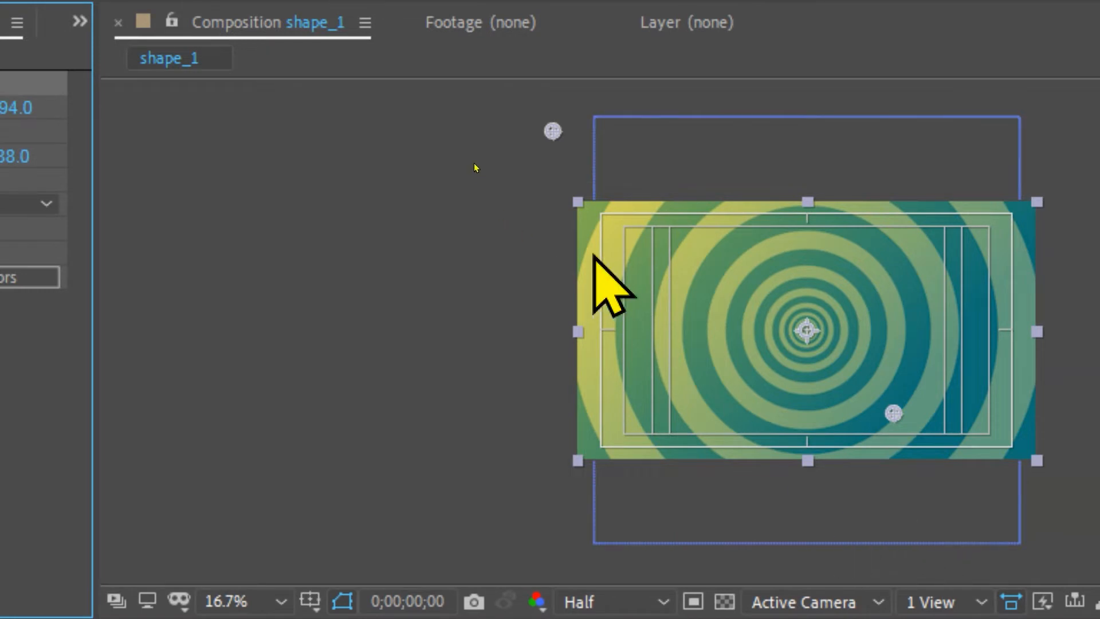
pyautogui.moveTo(559, 134); pyautogui.dragTo(621, 191)
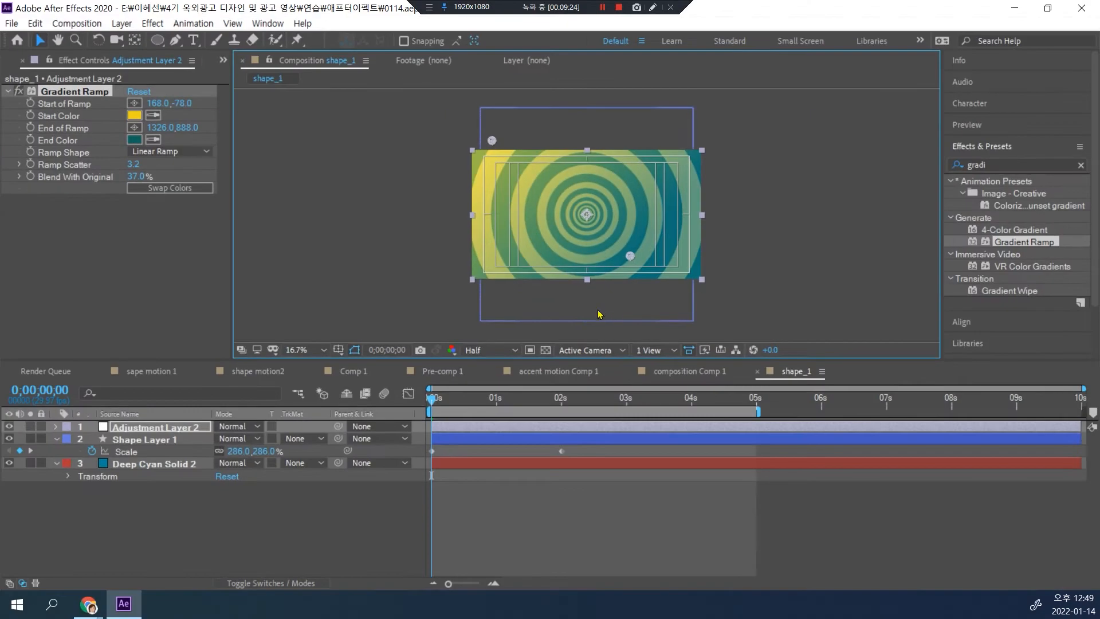
pyautogui.hotkey('shift', '/')
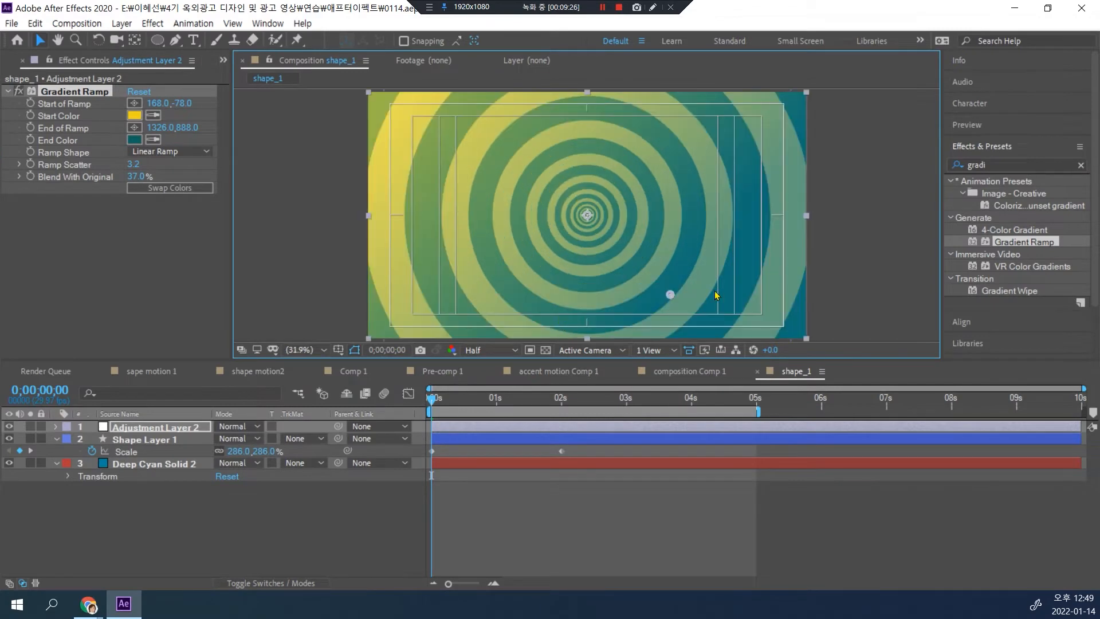
pyautogui.click(860, 264)
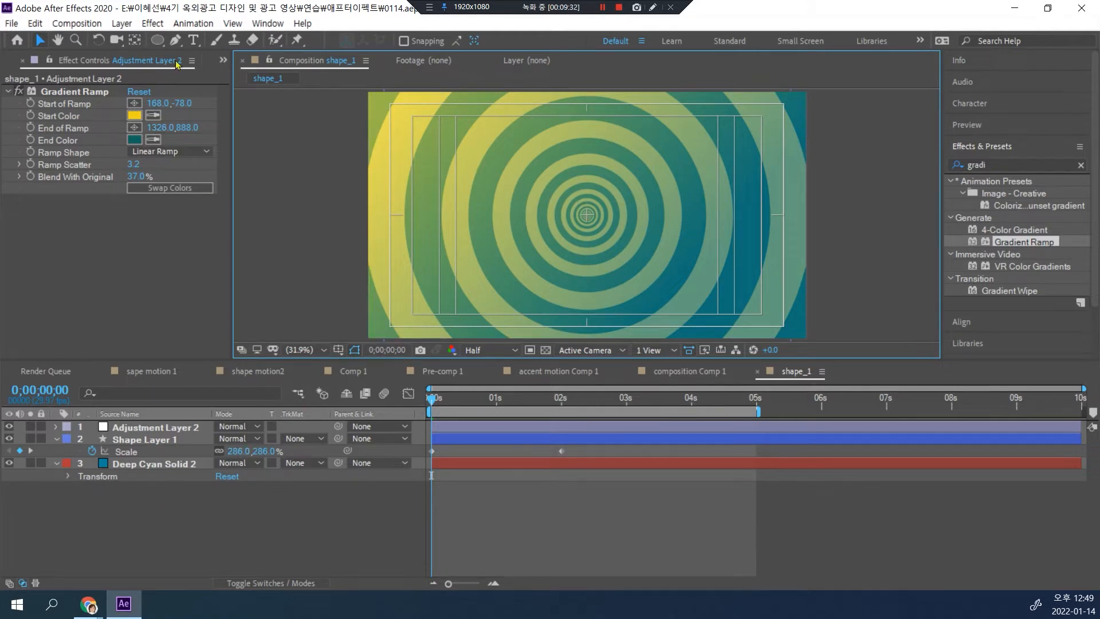
# Step: Add a text layer reading "accent motion" over the upper part of the rings
pyautogui.click(194, 40)
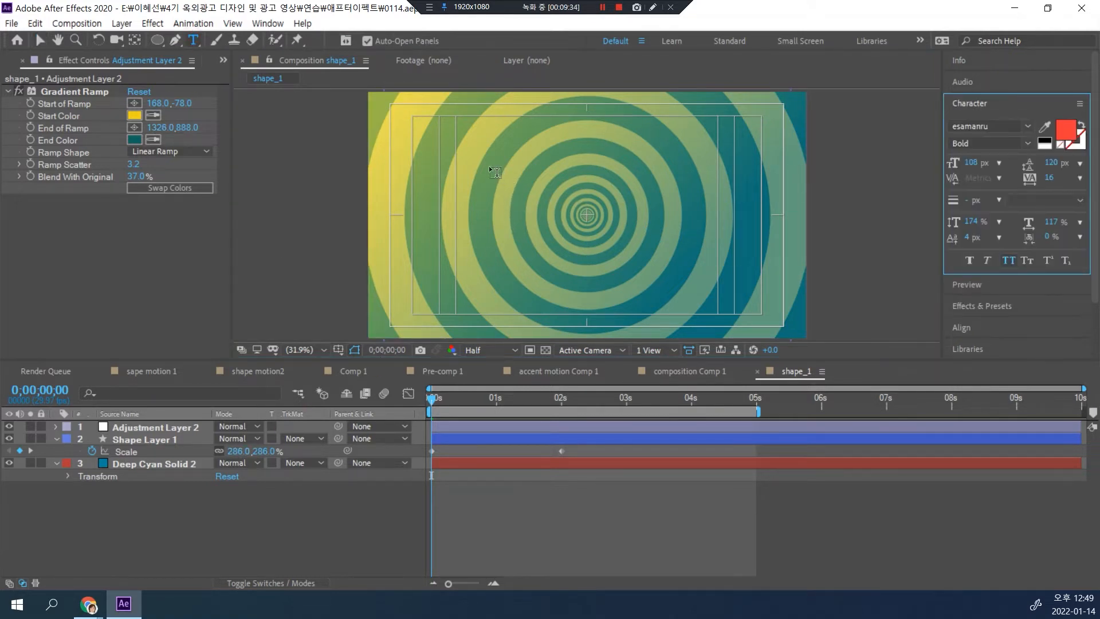
pyautogui.click(492, 172)
pyautogui.write('a')
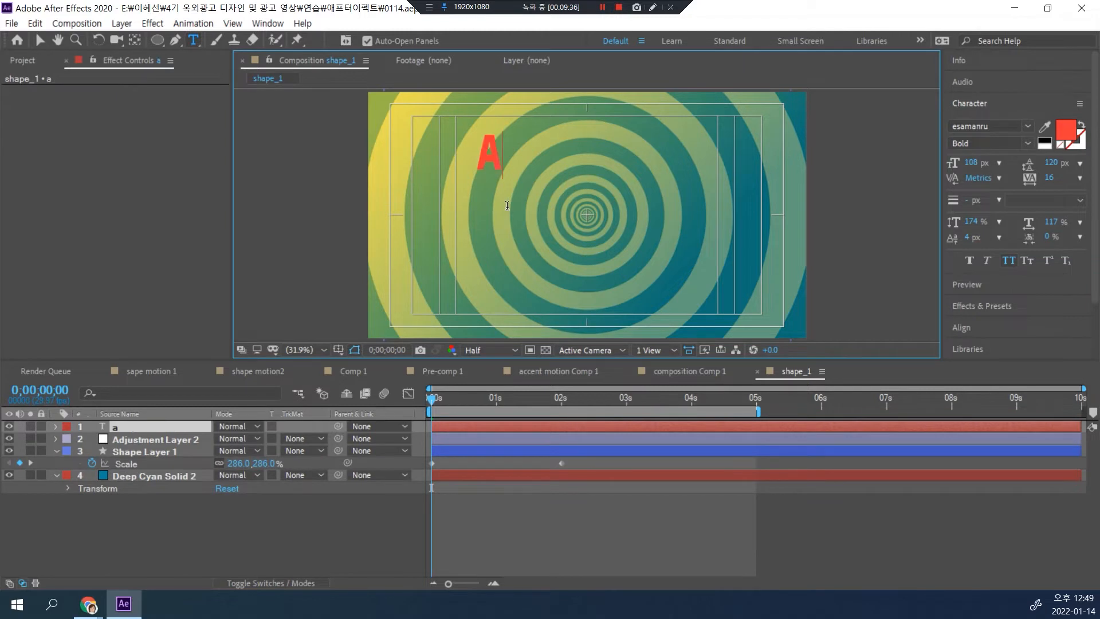
pyautogui.write('ccent')
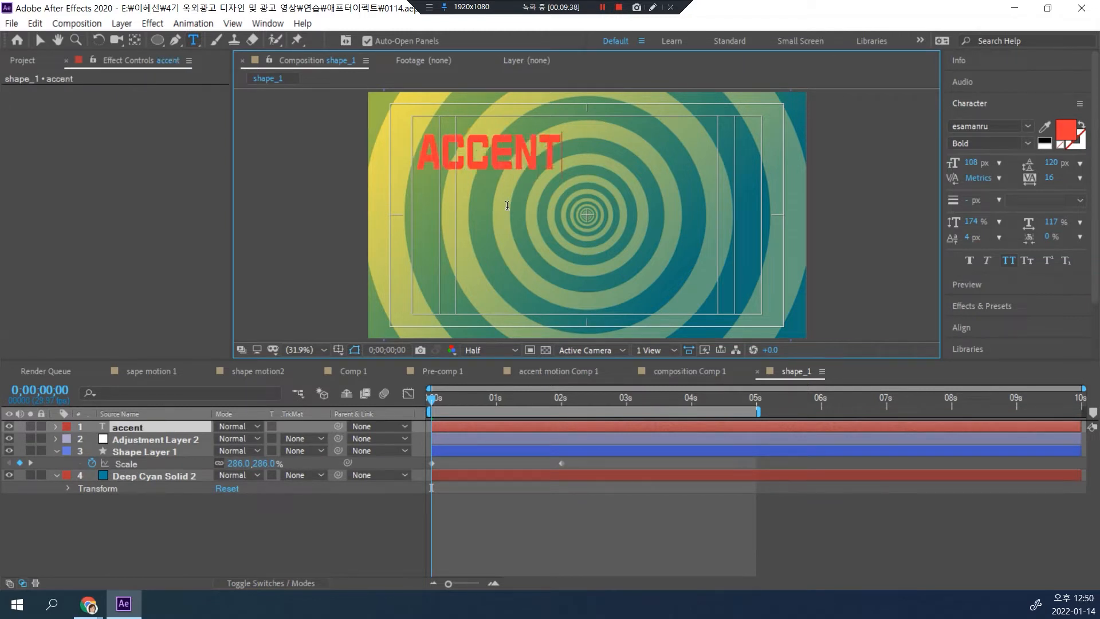
pyautogui.write(' motion')
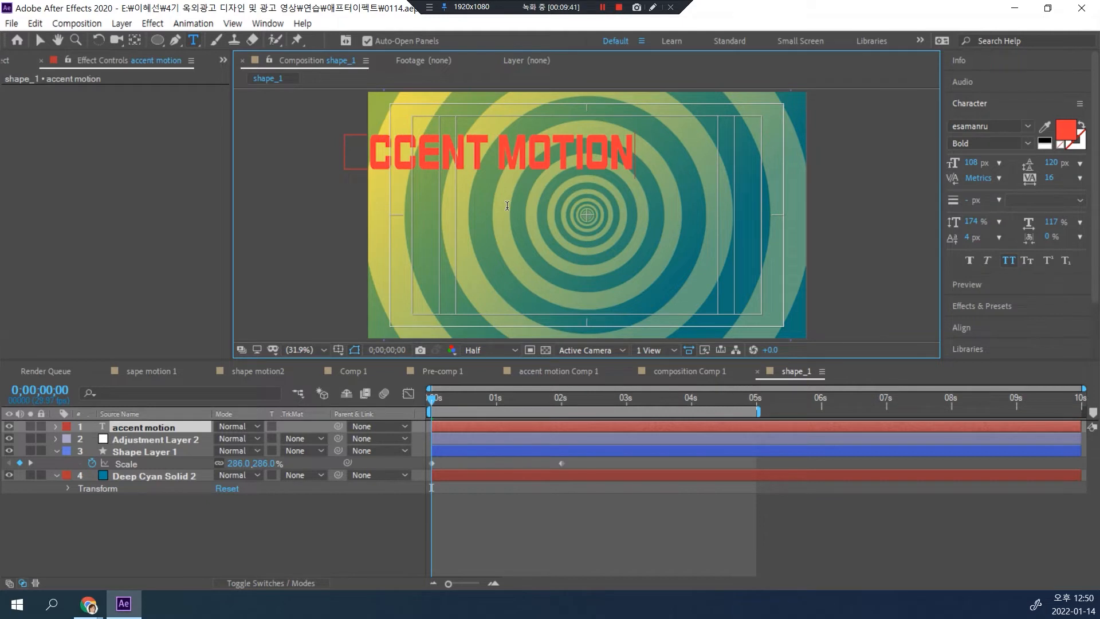
pyautogui.hotkey('ctrl', 'Return')
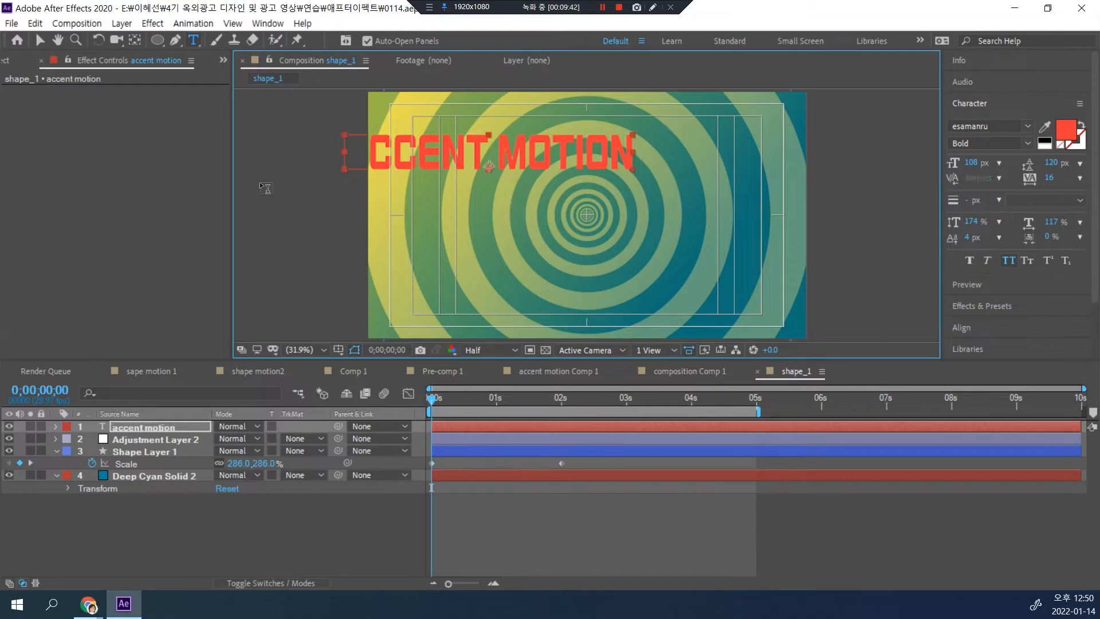
# Step: Move the "accent motion" text to the horizontal center, just above the rings' middle, and fill it with white
pyautogui.click(39, 40)
pyautogui.moveTo(443, 161); pyautogui.dragTo(530, 179)
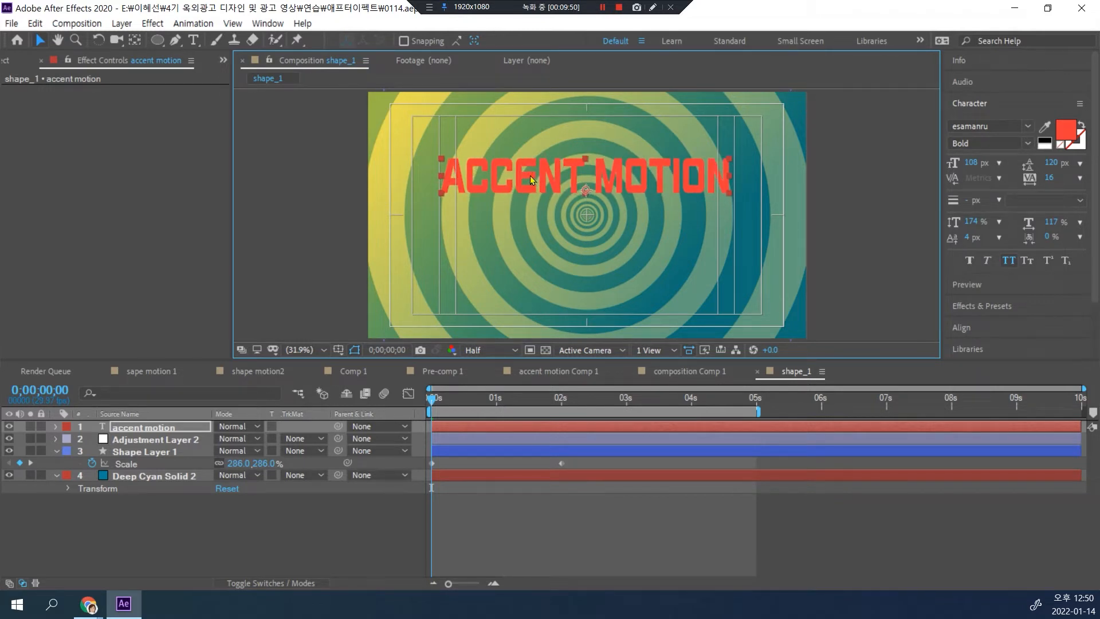
pyautogui.moveTo(525, 186); pyautogui.dragTo(531, 194)
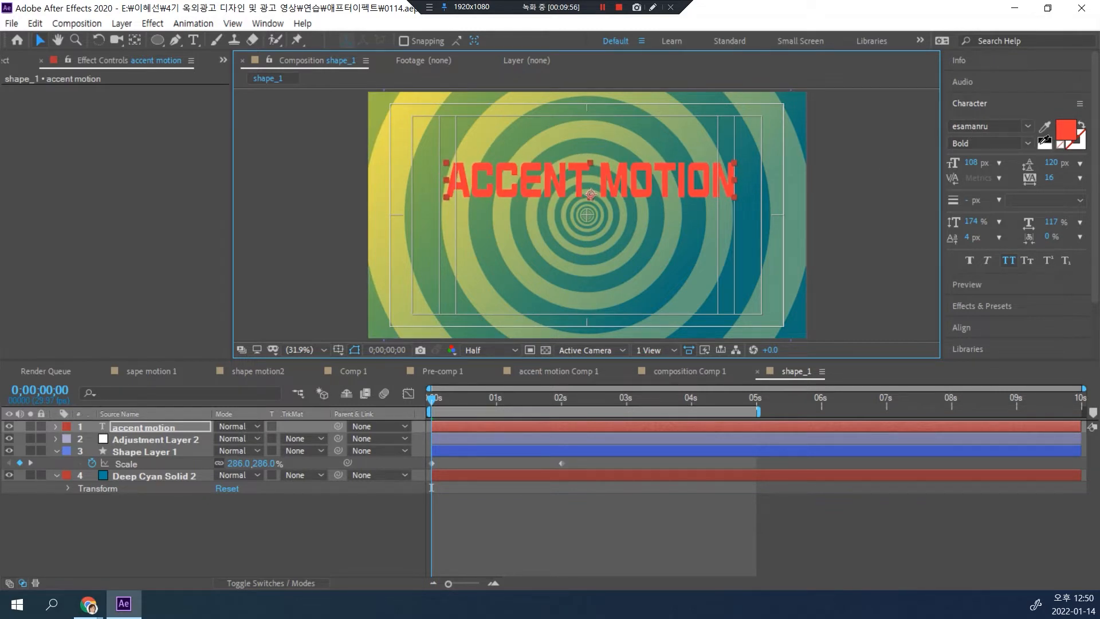
pyautogui.click(1043, 140)
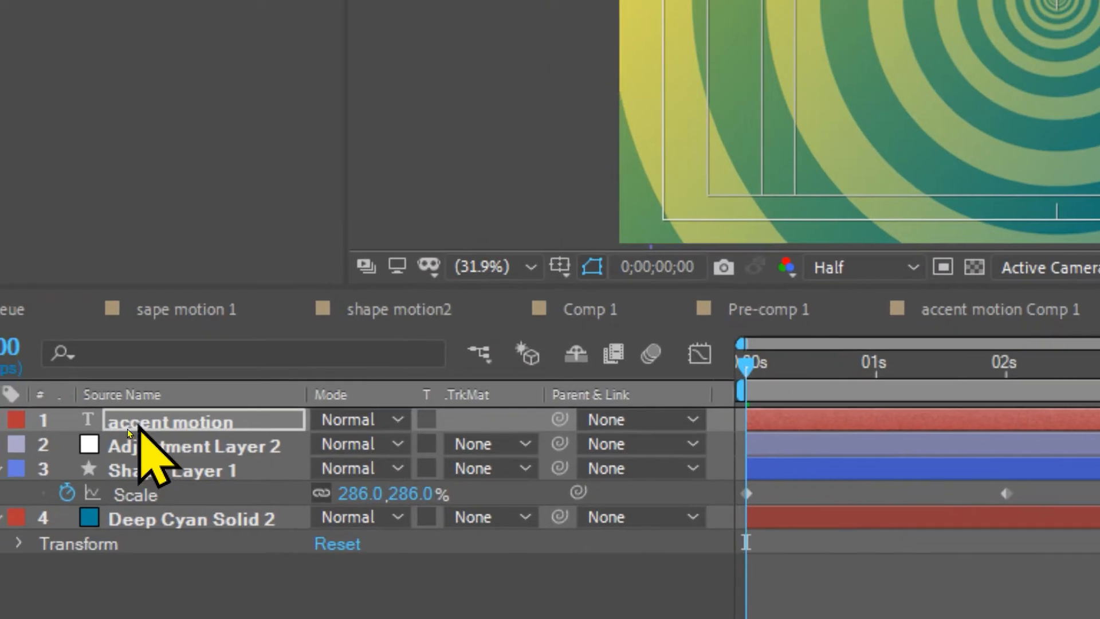
# Step: Duplicate the "accent motion" text layer and place the copy directly below the original line
pyautogui.click(140, 429)
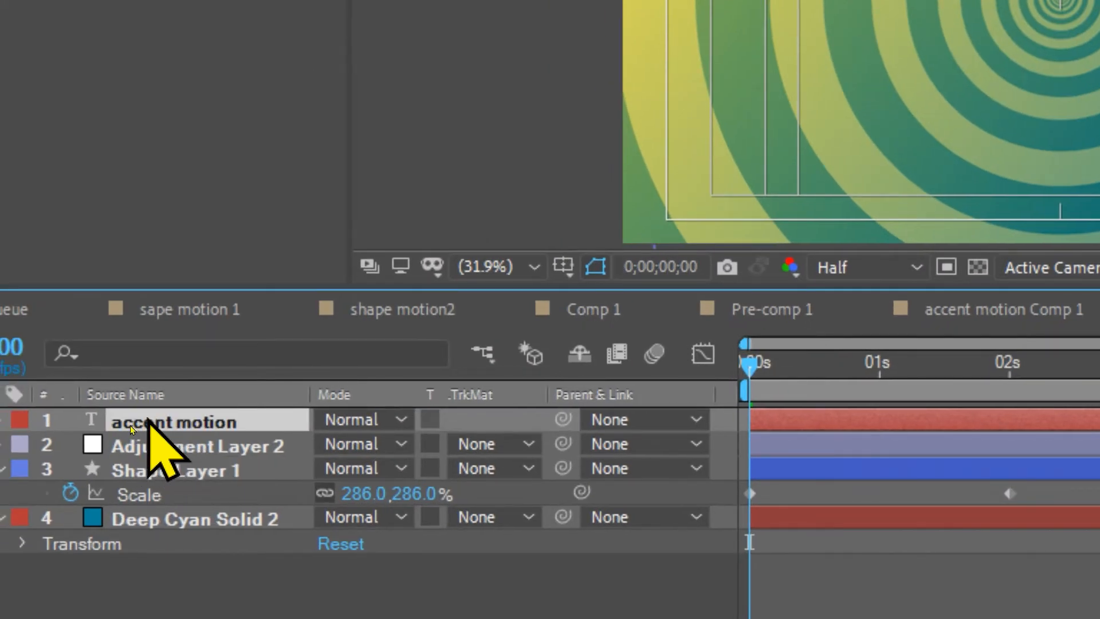
pyautogui.press('Return')
pyautogui.hotkey('ctrl', 'd')
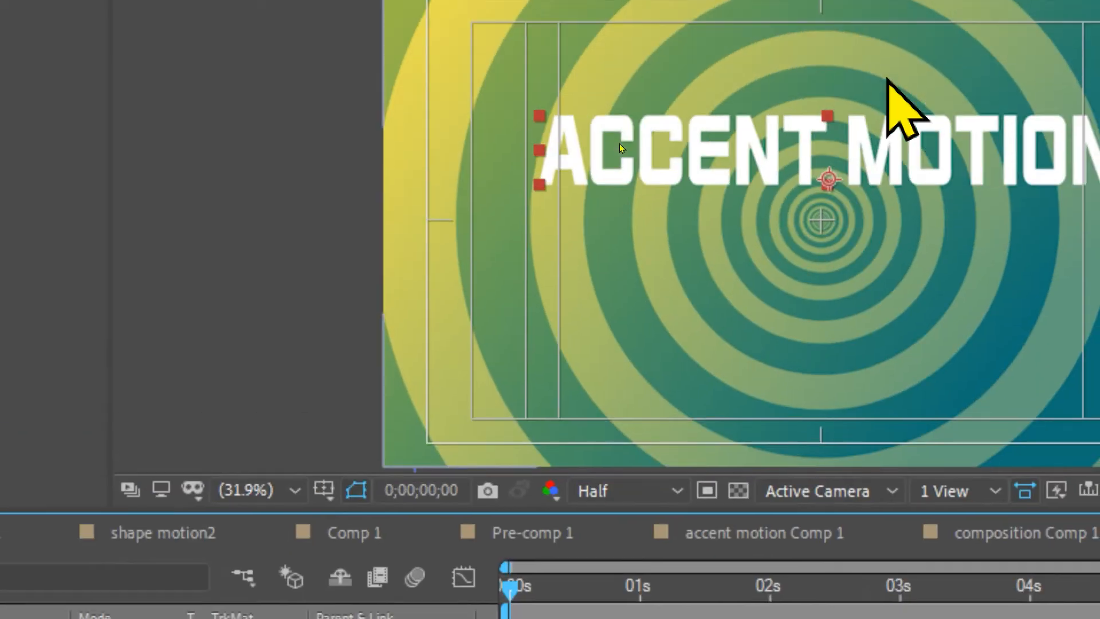
pyautogui.moveTo(620, 143); pyautogui.dragTo(613, 235)
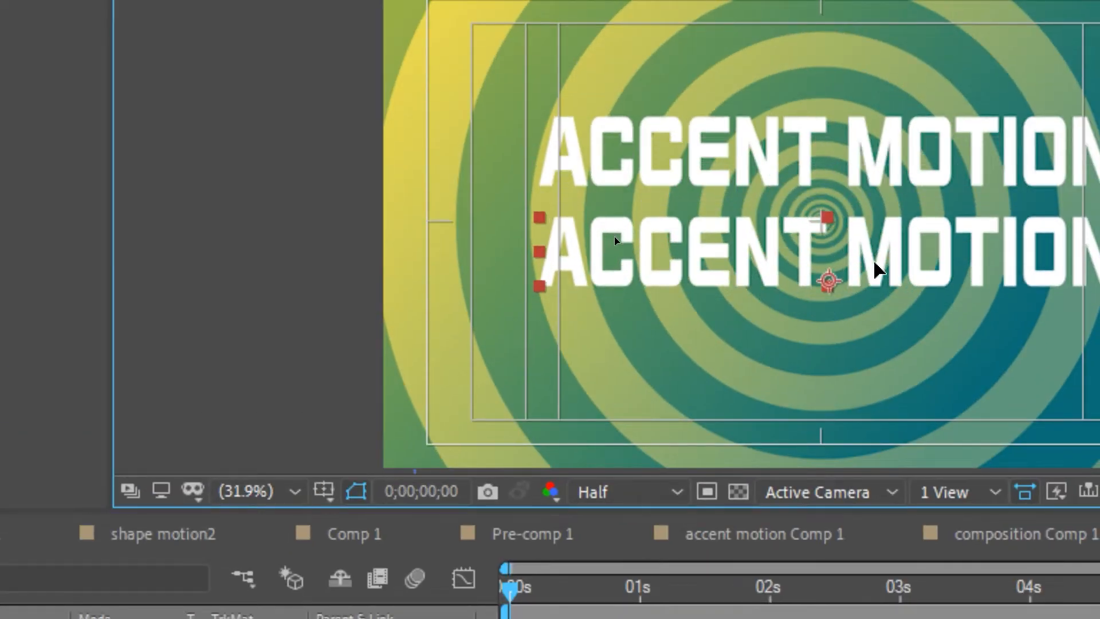
# Step: Replace the text of the lower duplicated title line with "comp"
pyautogui.doubleClick(545, 233)
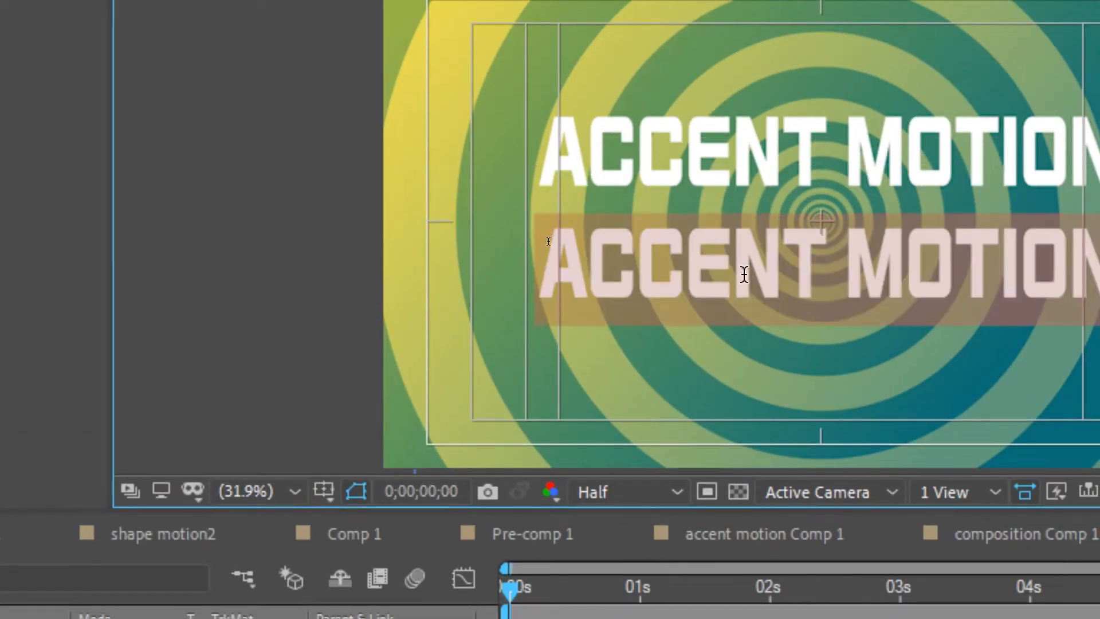
pyautogui.write('C')
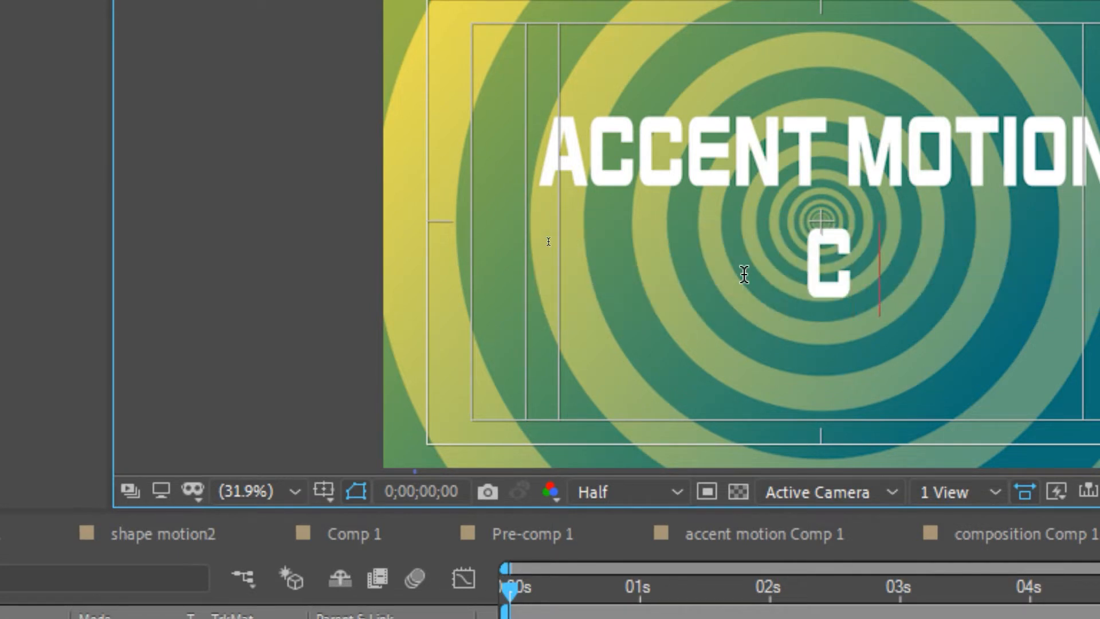
pyautogui.write('OMP')
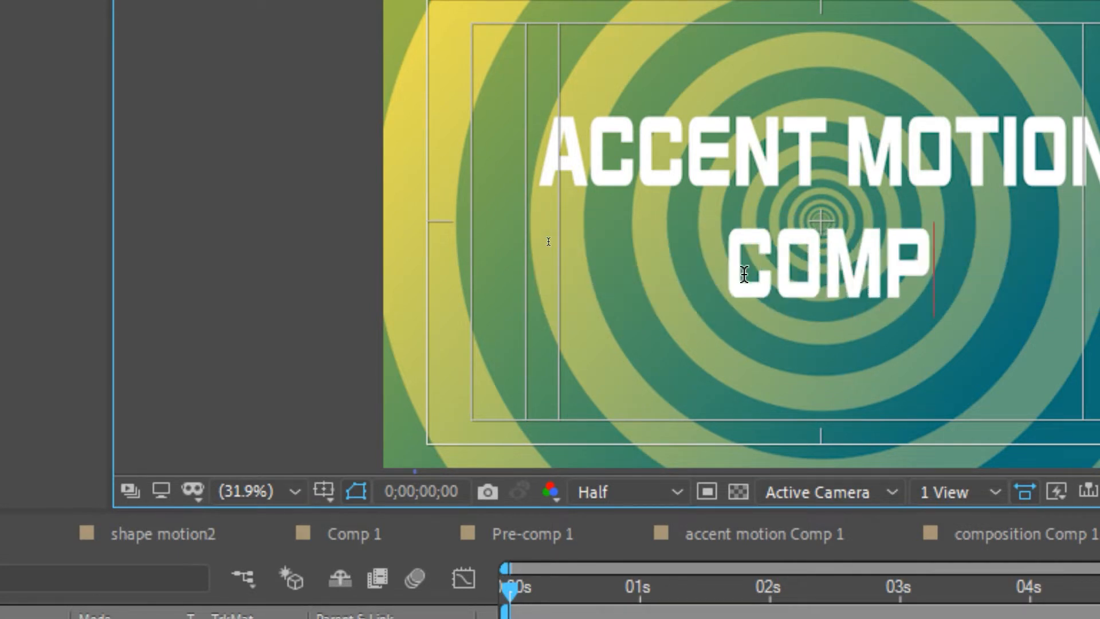
pyautogui.press('Escape')
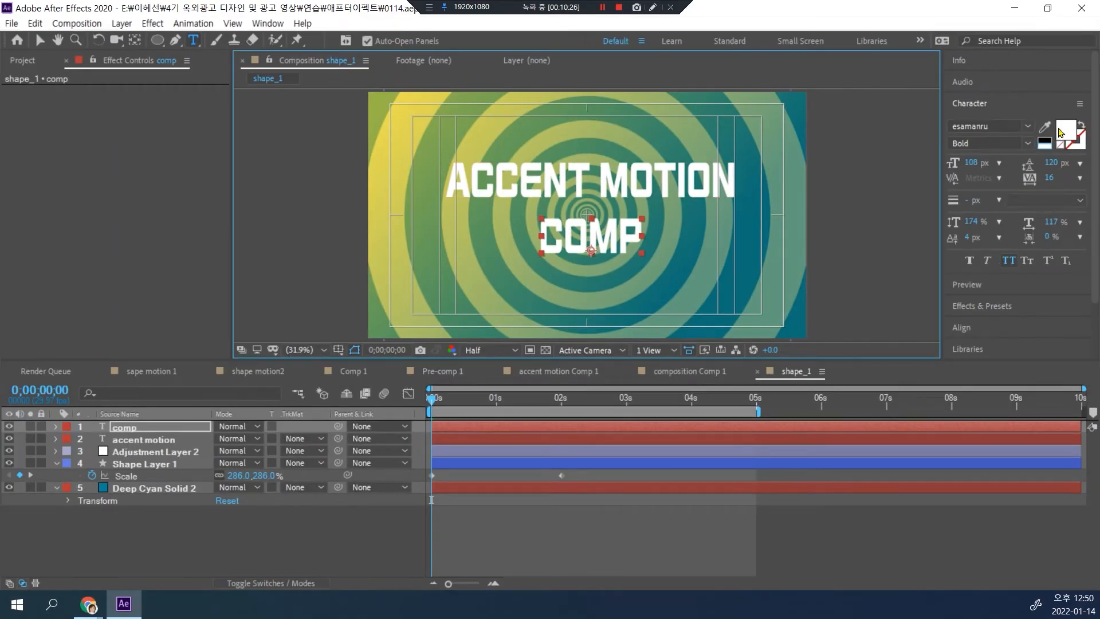
# Step: Fill the "comp" text with the coral red D24949
pyautogui.click(1061, 132)
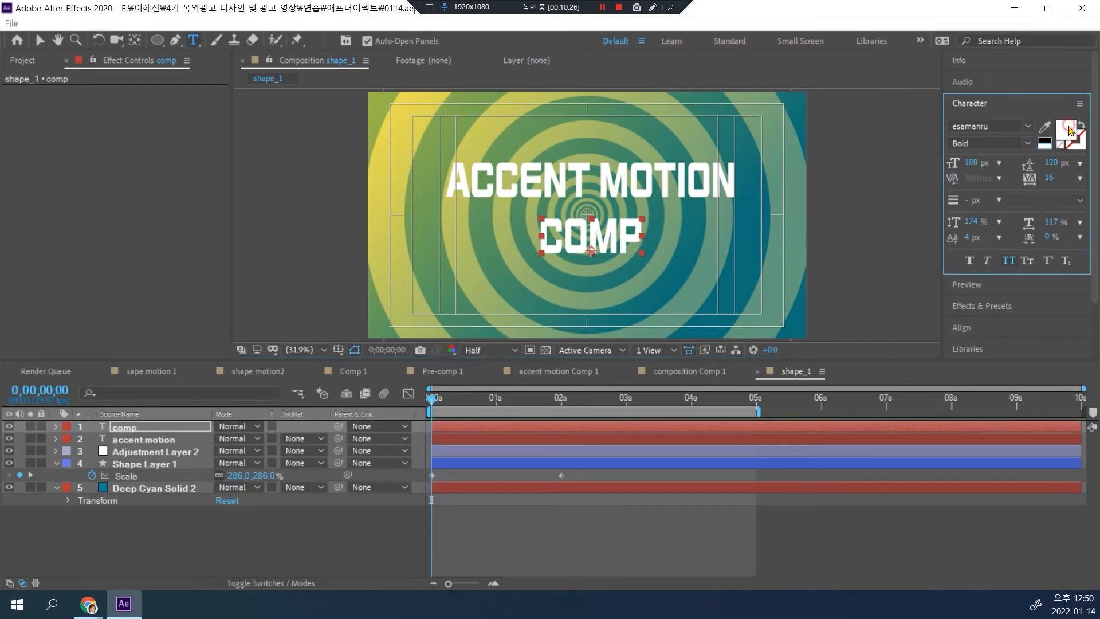
pyautogui.moveTo(323, 127)
pyautogui.mouseDown()
pyautogui.moveTo(325, 103)
pyautogui.moveTo(338, 127)
pyautogui.mouseUp()
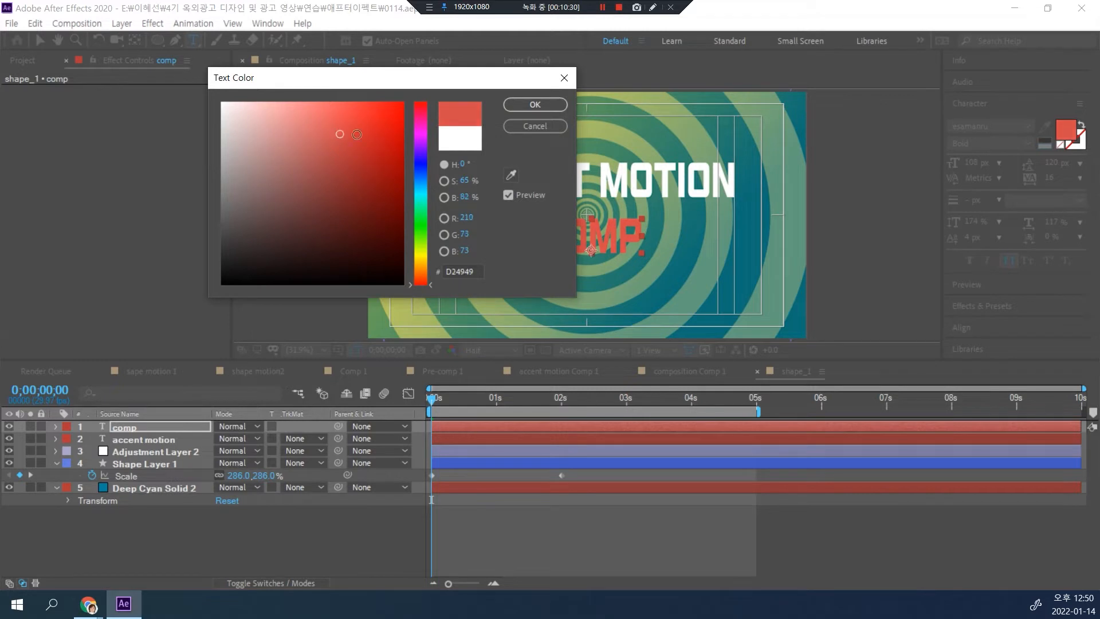
pyautogui.moveTo(459, 89); pyautogui.dragTo(290, 102)
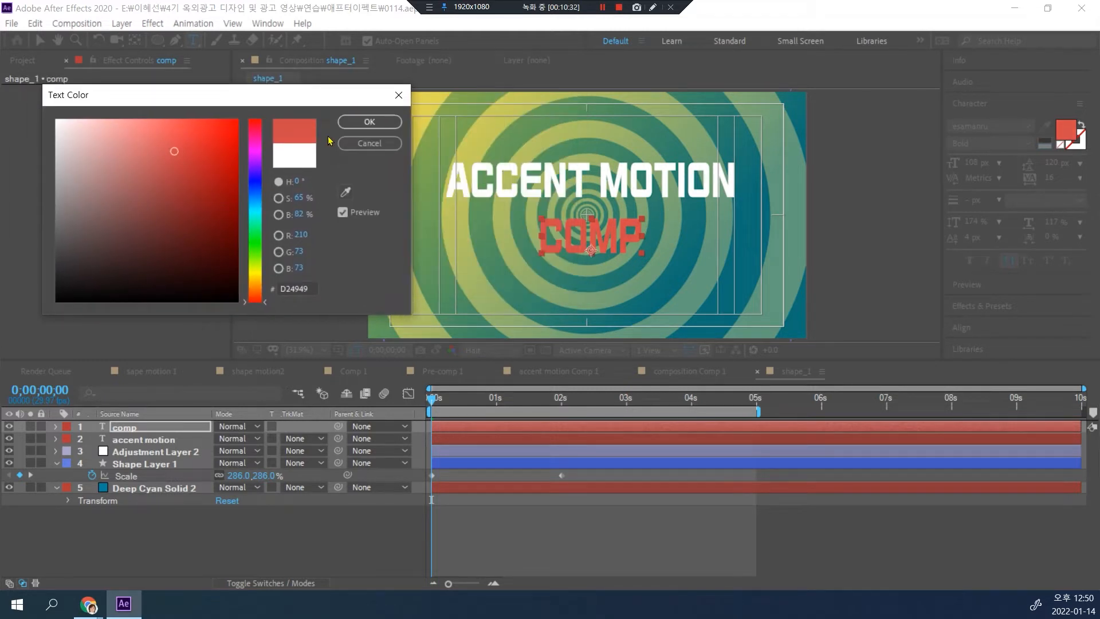
pyautogui.click(366, 118)
# Step: Align the "comp" and "accent motion" lines on their horizontal centers and move both slightly down together
pyautogui.click(165, 427)
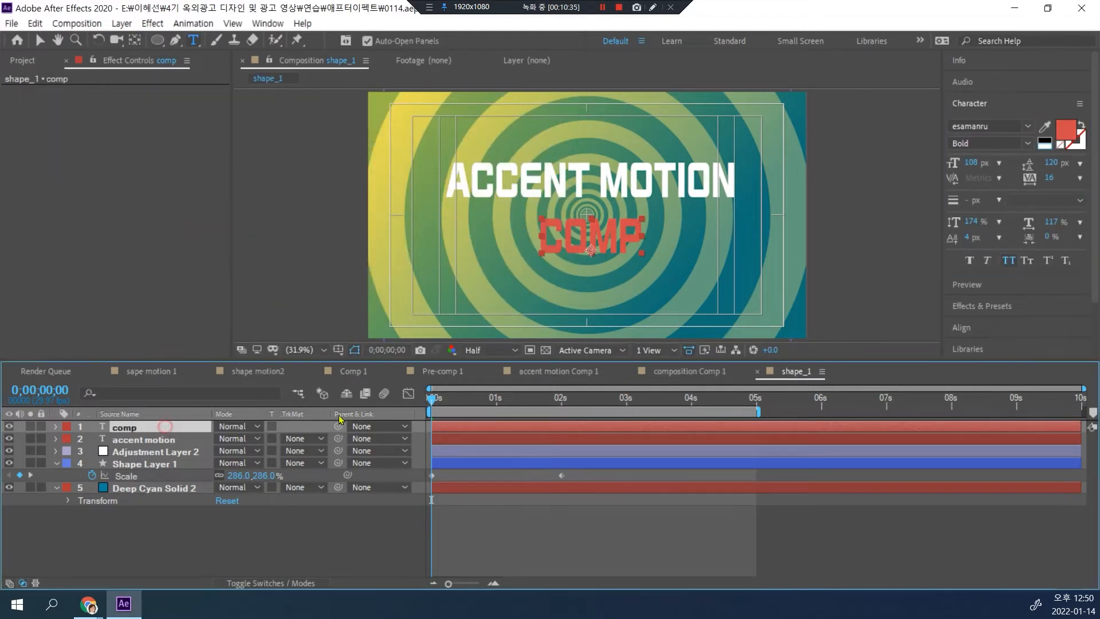
pyautogui.press('v')
pyautogui.keyDown('shift'); pyautogui.click(620, 184); pyautogui.keyUp('shift')
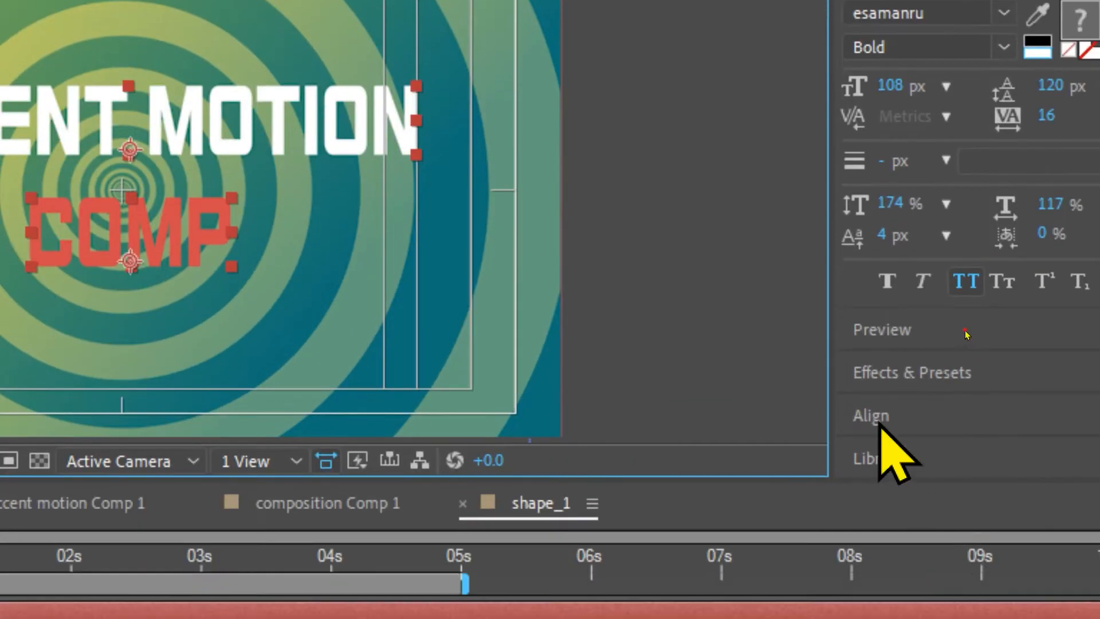
pyautogui.click(876, 417)
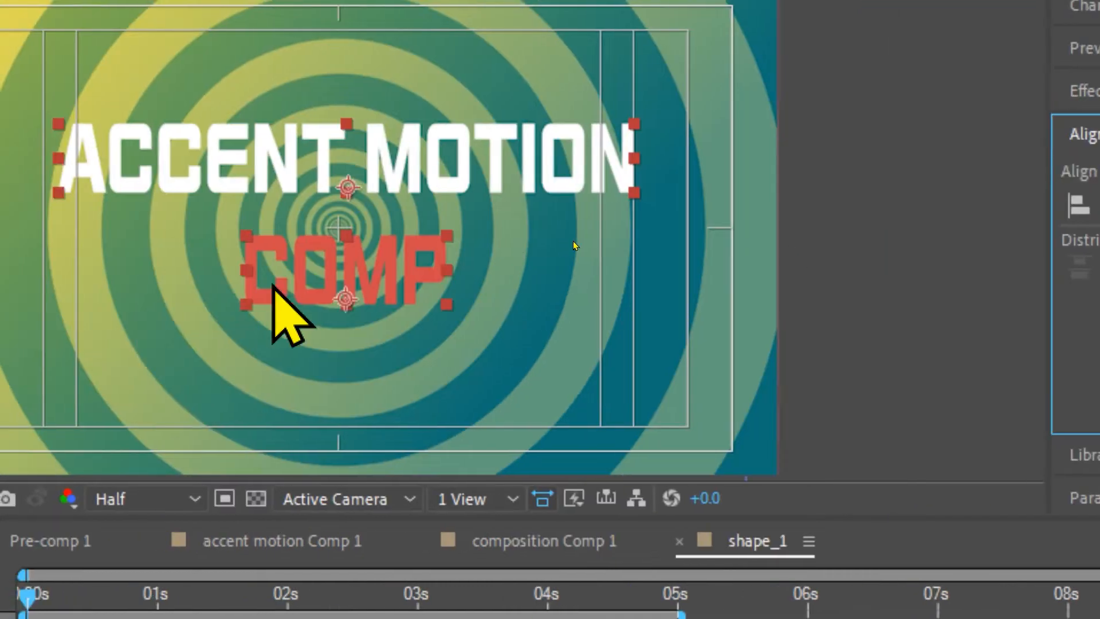
pyautogui.moveTo(351, 270); pyautogui.dragTo(355, 282)
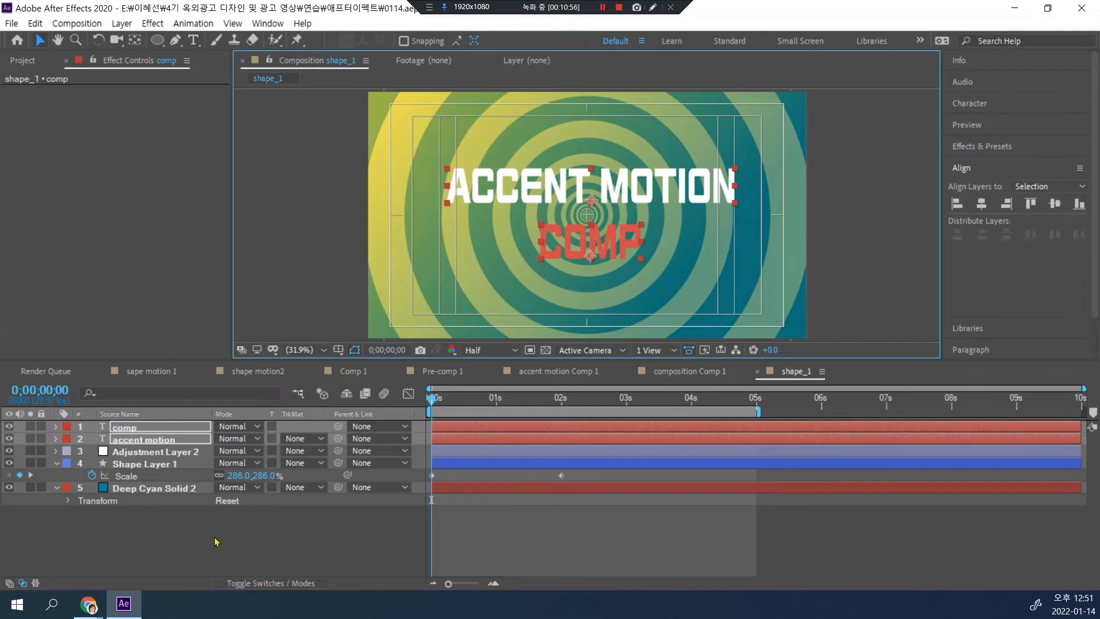
# Step: Reveal both text layers' Position and set the vertical values to 726 for "comp" and 500.1 for "accent motion"
pyautogui.press('p')
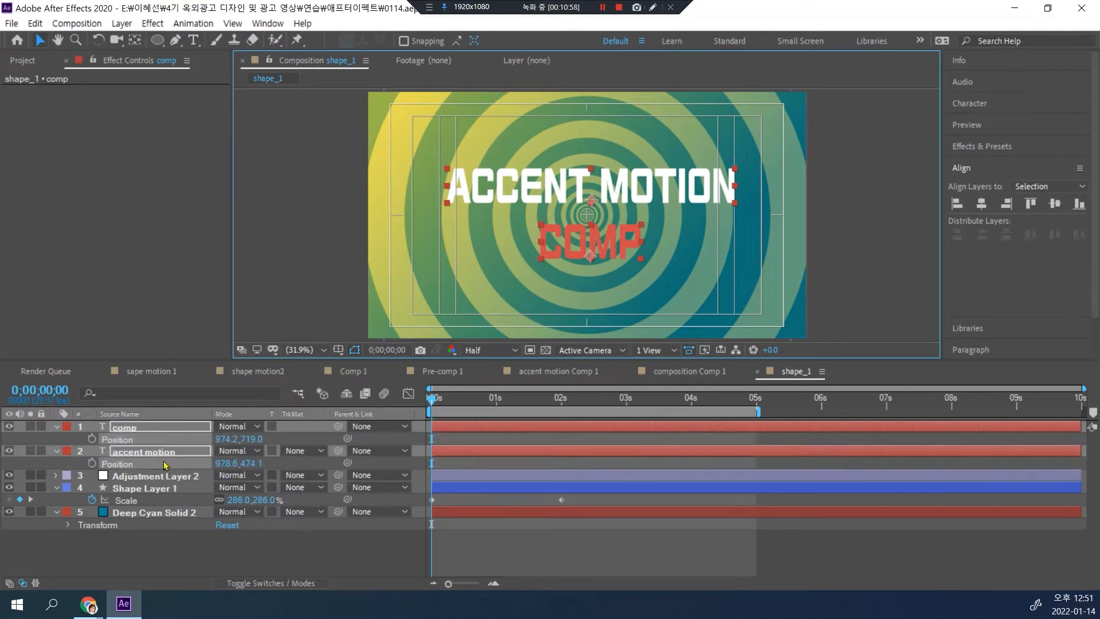
pyautogui.click(185, 547)
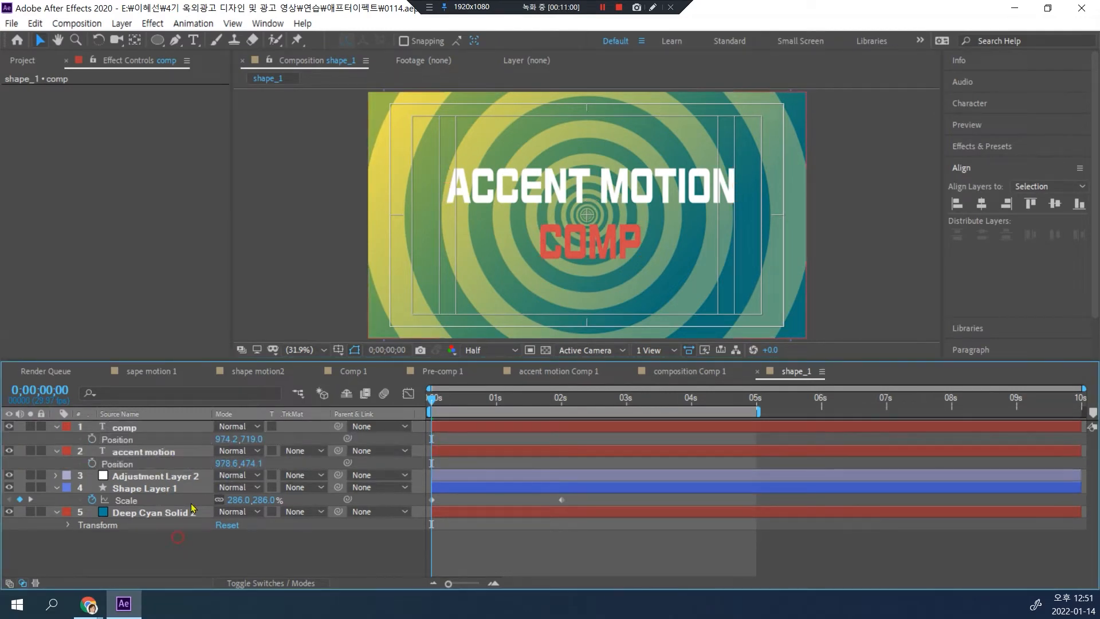
pyautogui.click(251, 438)
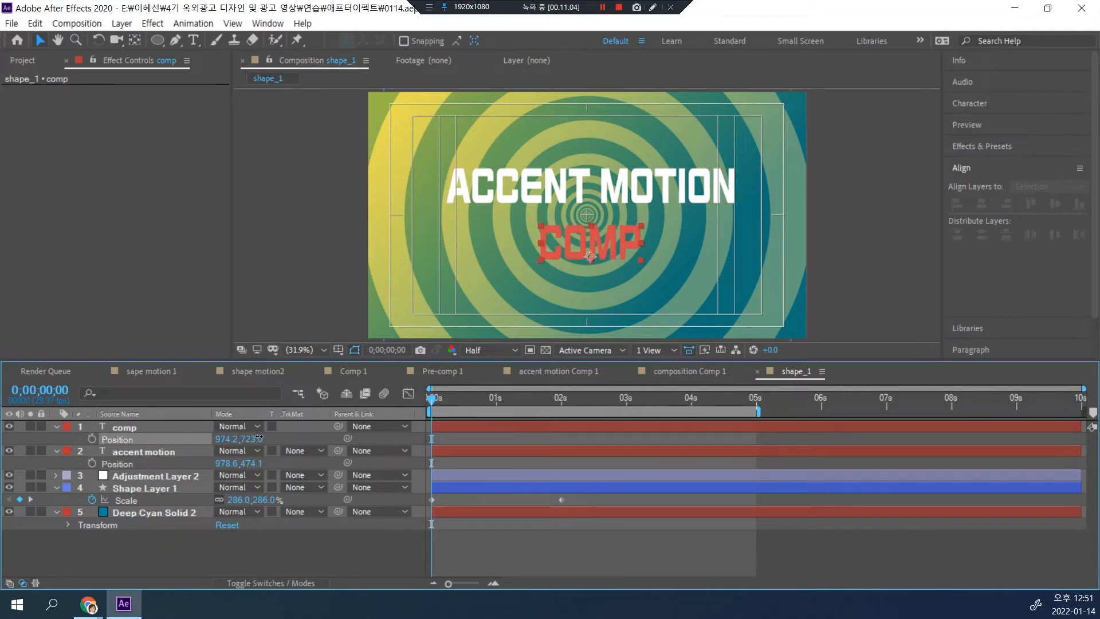
pyautogui.moveTo(254, 462); pyautogui.dragTo(276, 460)
pyautogui.click(275, 558)
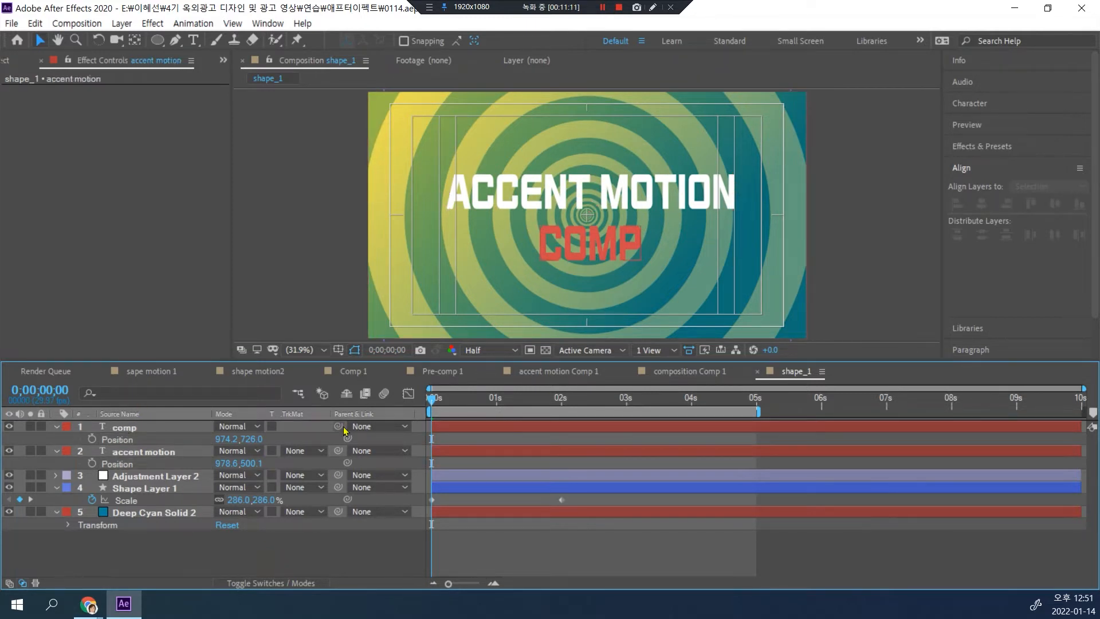
# Step: Add Position keyframes at 1 second to both the "comp" and "accent motion" layers
pyautogui.moveTo(436, 403); pyautogui.dragTo(501, 400)
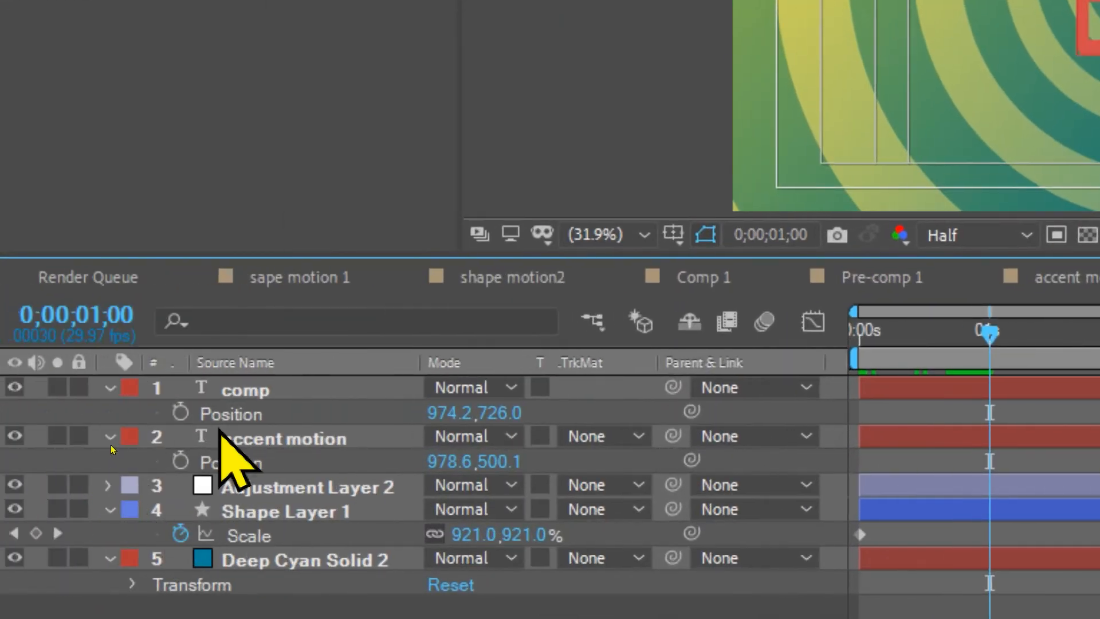
pyautogui.click(180, 413)
pyautogui.click(180, 461)
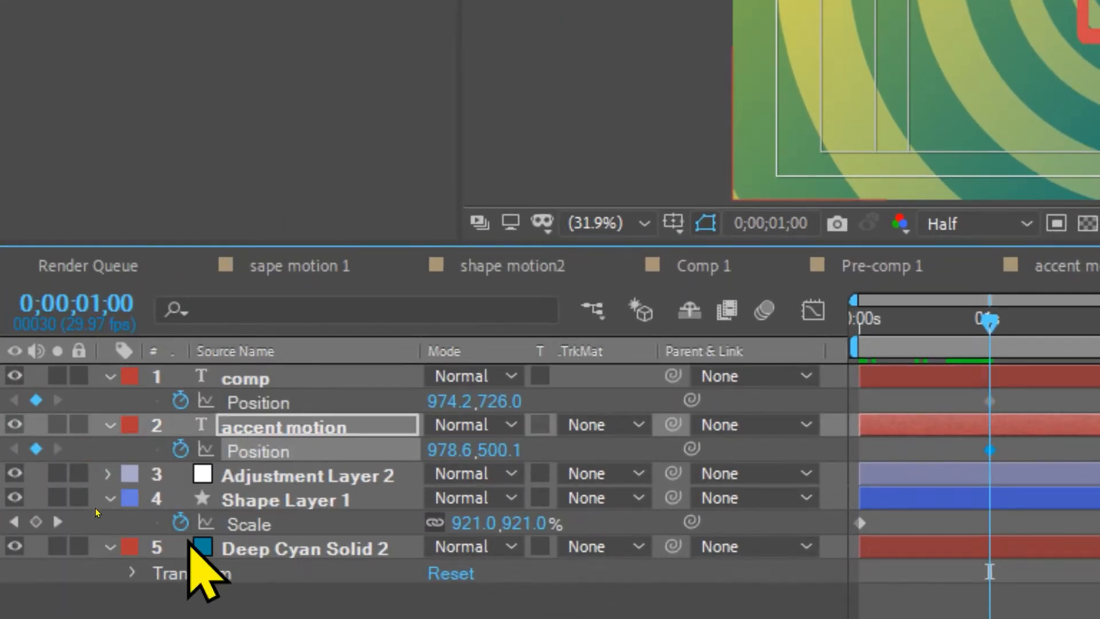
# Step: Swap the two text lines at 0 seconds with vertical positions 730.1 for "accent motion" and 476 for "comp", and preview the motion
pyautogui.moveTo(990, 316); pyautogui.dragTo(952, 327)
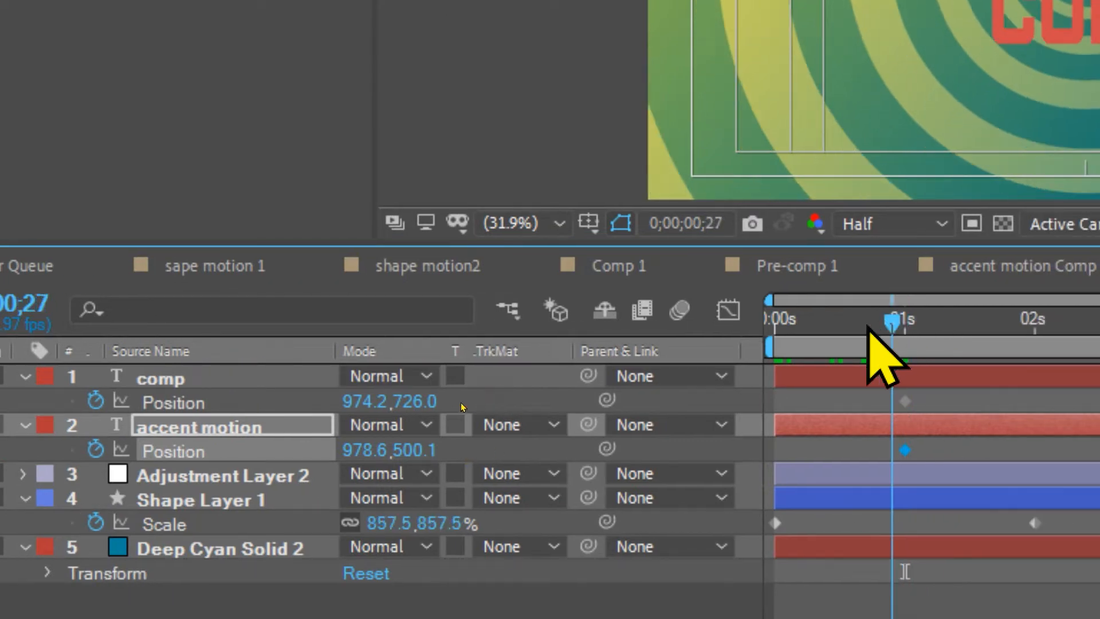
pyautogui.moveTo(868, 329); pyautogui.dragTo(781, 319)
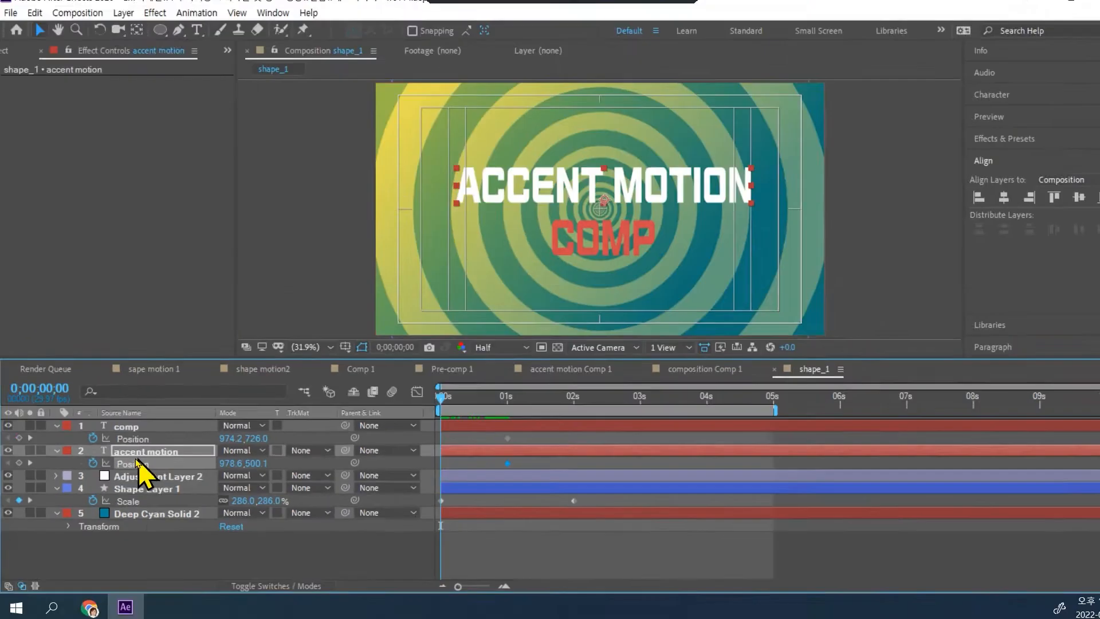
pyautogui.moveTo(487, 308); pyautogui.dragTo(680, 306)
pyautogui.moveTo(350, 464); pyautogui.dragTo(385, 464)
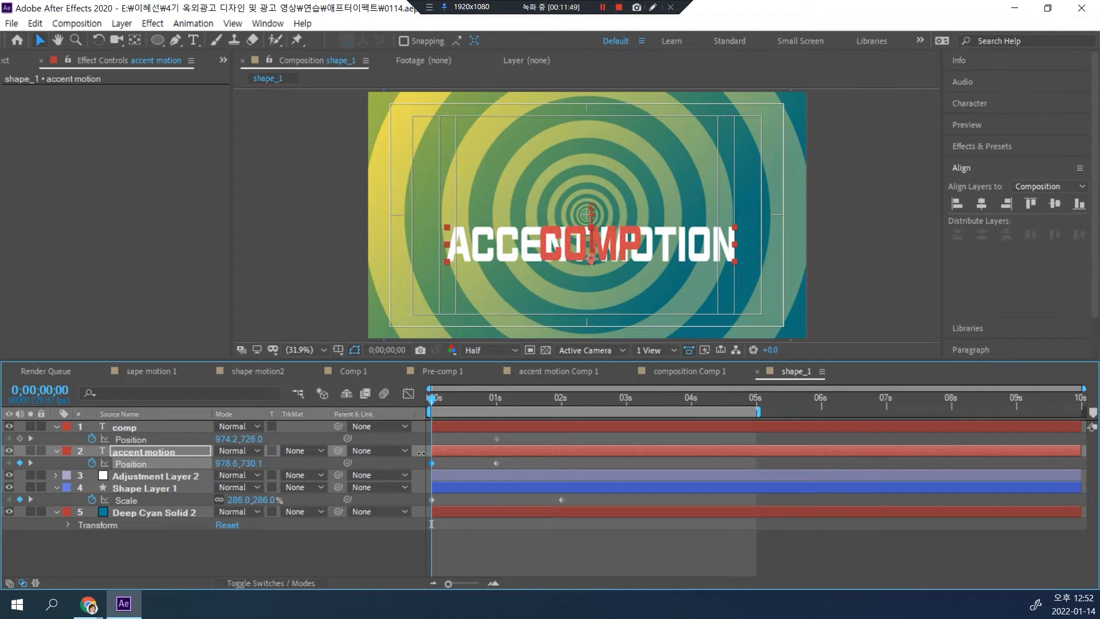
pyautogui.click(145, 431)
pyautogui.moveTo(252, 439); pyautogui.dragTo(86, 421)
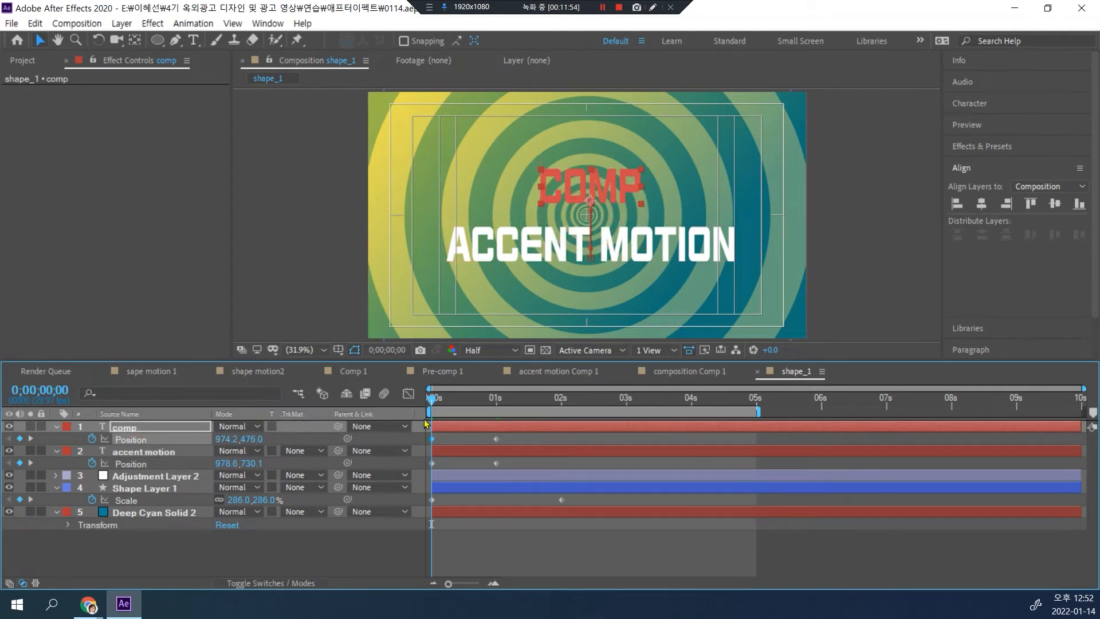
pyautogui.press('space')
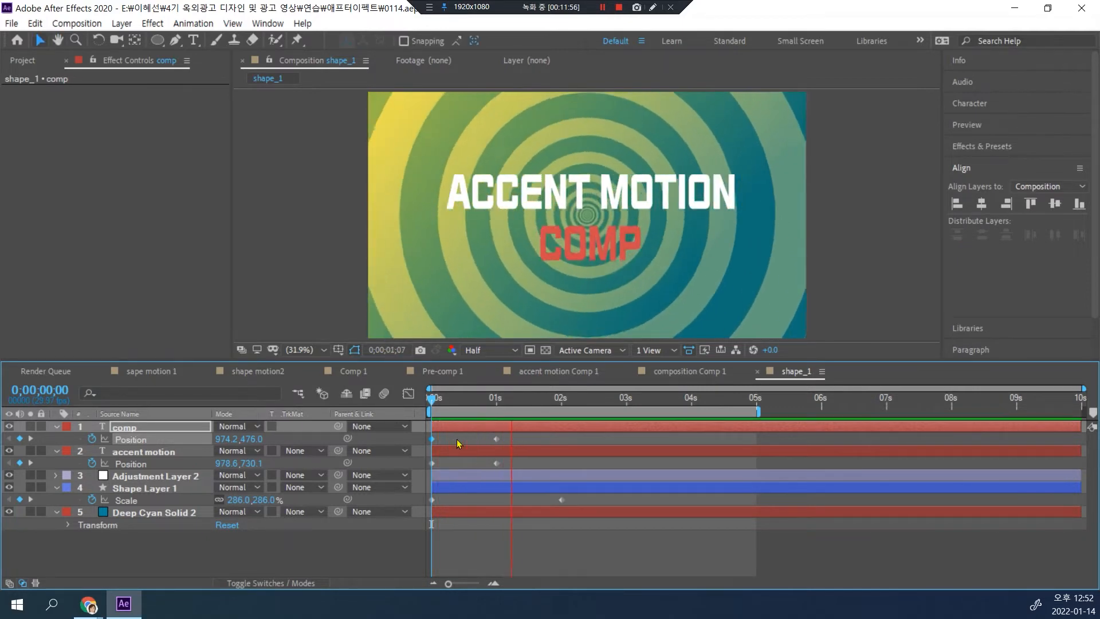
pyautogui.press('space')
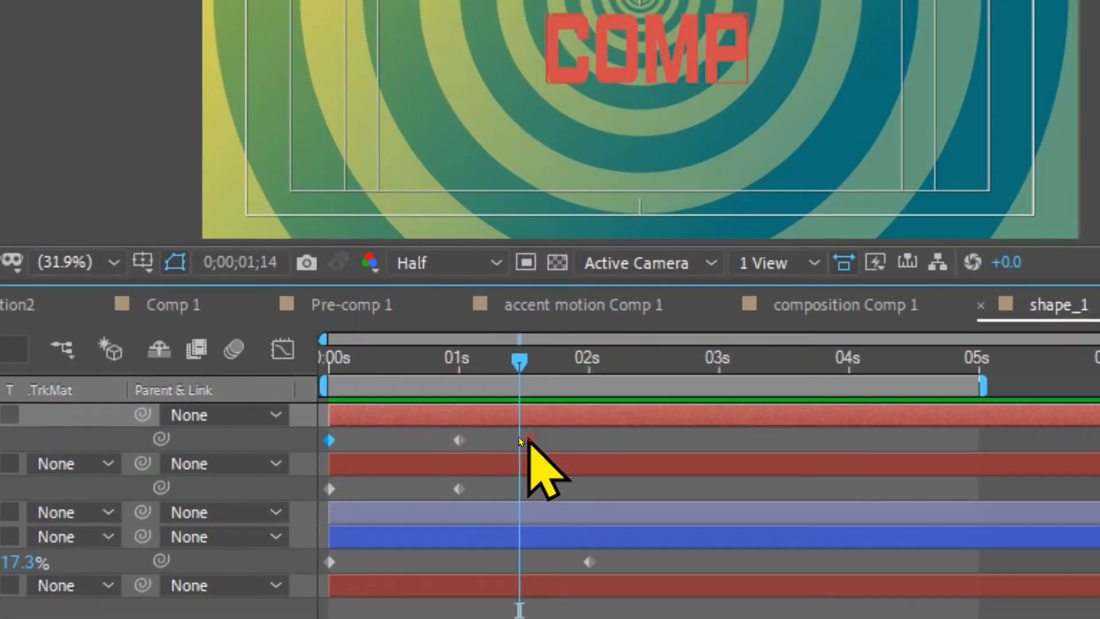
# Step: Apply Easy Ease to both text layers' Position keyframes, reshape their speed curves into a sharp early peak with a slow ending, and preview
pyautogui.moveTo(531, 438); pyautogui.dragTo(395, 480)
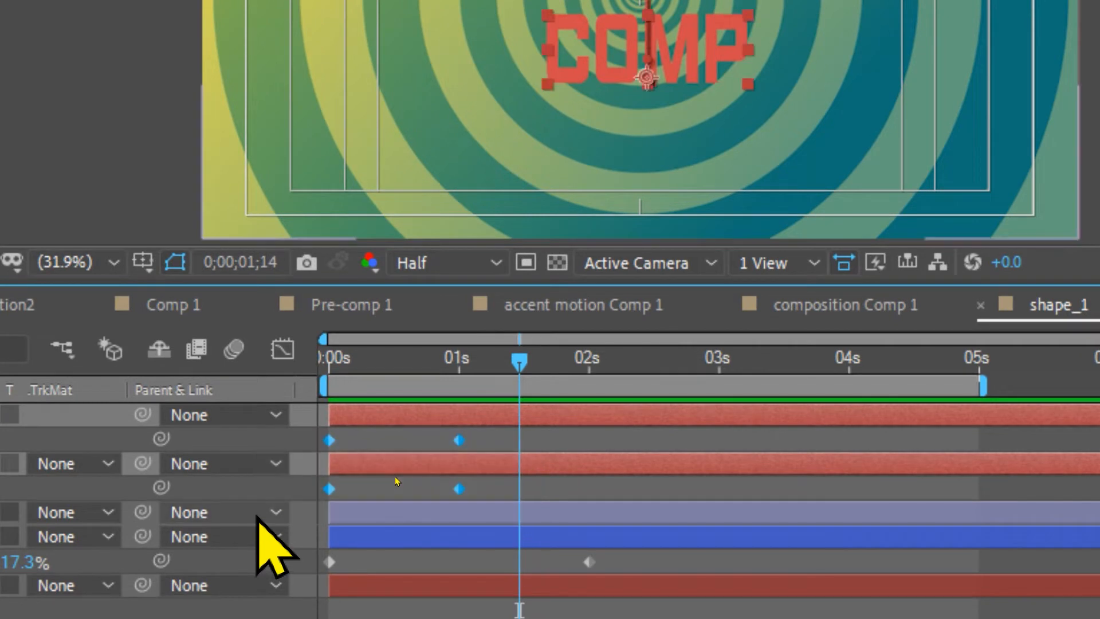
pyautogui.press('F9')
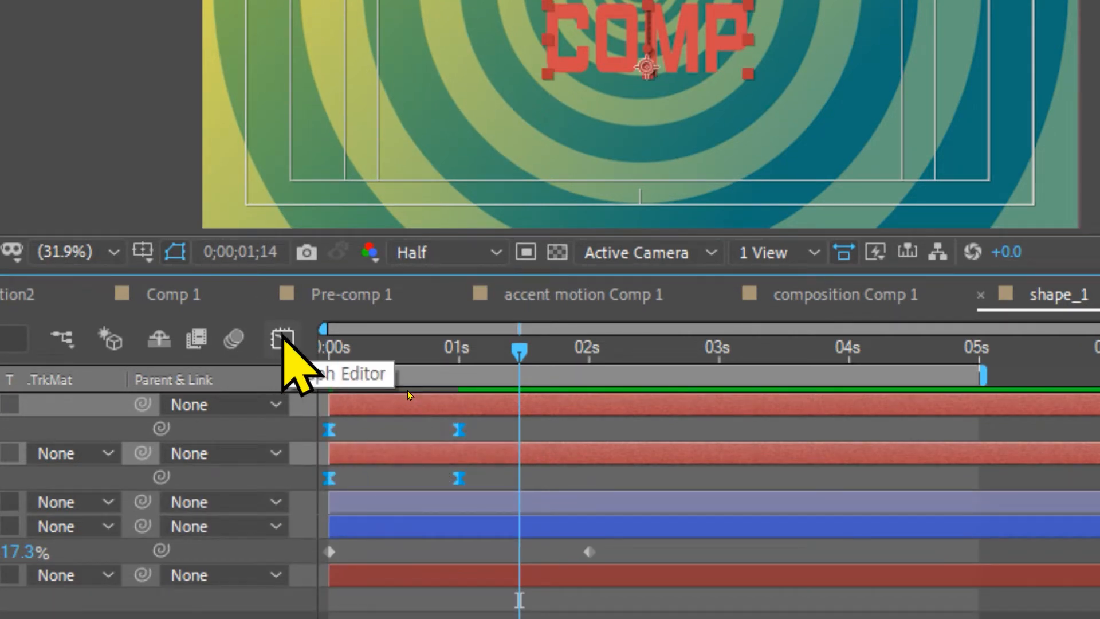
pyautogui.click(282, 339)
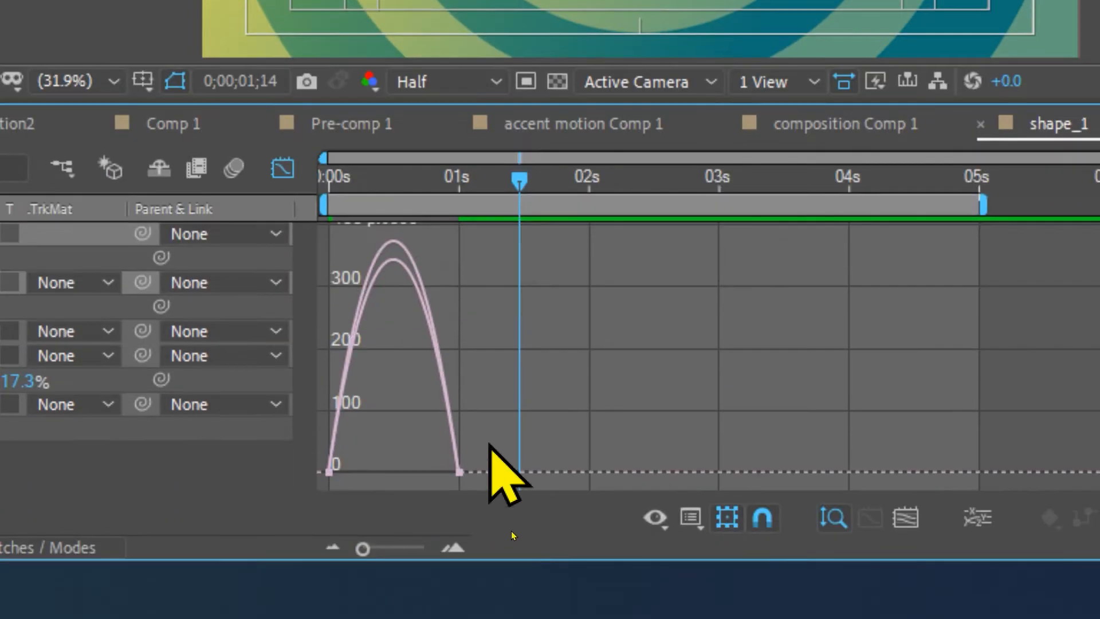
pyautogui.moveTo(488, 503); pyautogui.dragTo(430, 565)
pyautogui.moveTo(488, 482); pyautogui.dragTo(471, 509)
pyautogui.moveTo(472, 440); pyautogui.dragTo(435, 491)
pyautogui.moveTo(484, 417); pyautogui.dragTo(441, 500)
pyautogui.moveTo(433, 461); pyautogui.dragTo(393, 468)
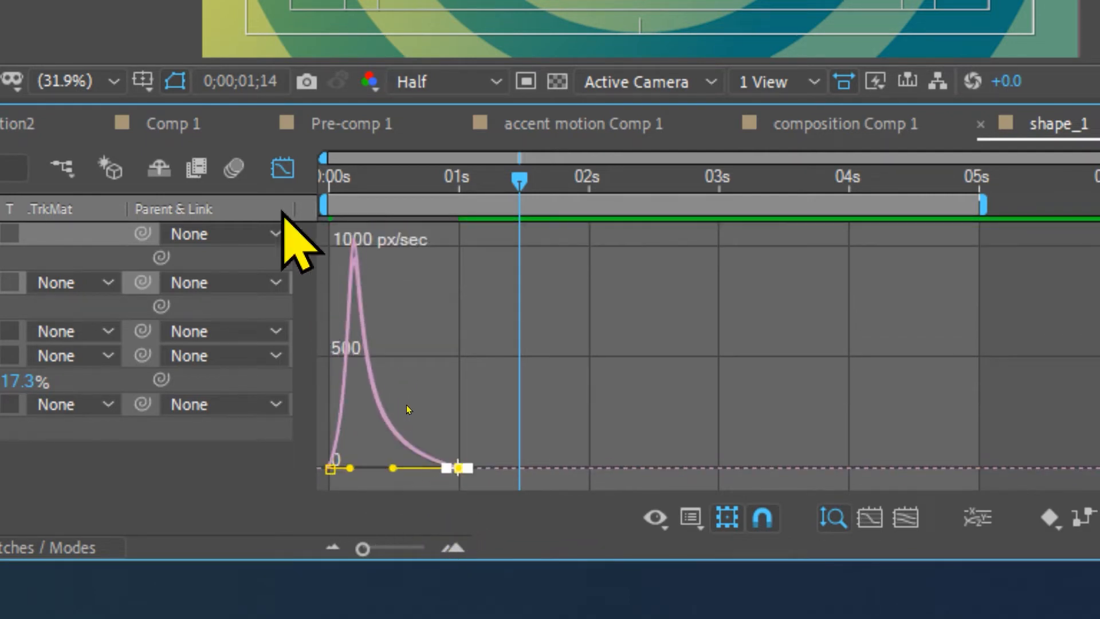
pyautogui.click(283, 168)
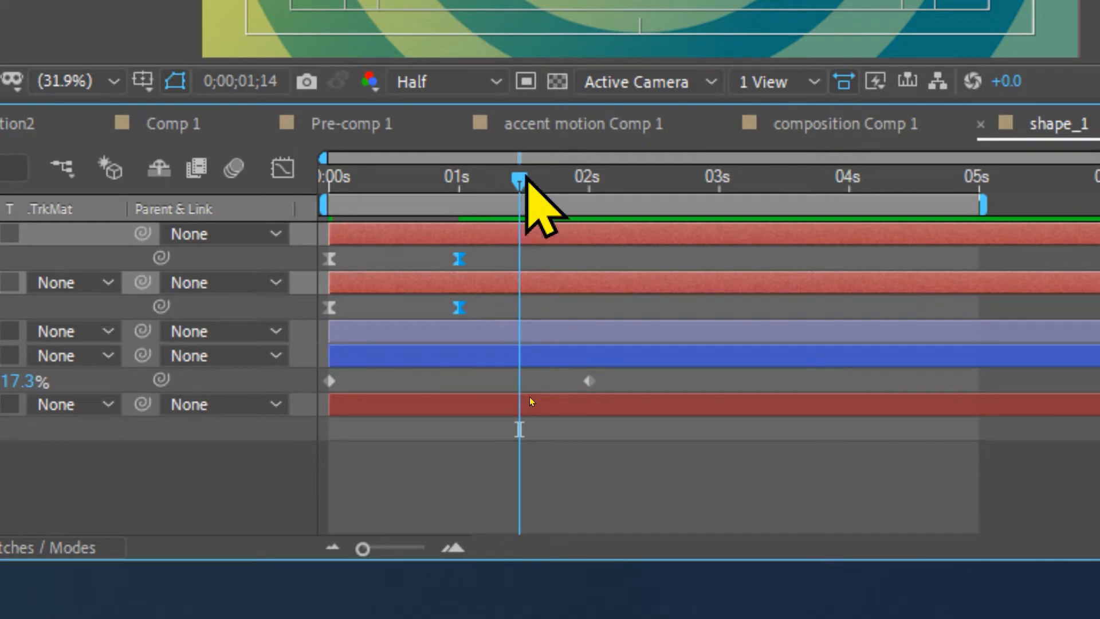
pyautogui.moveTo(521, 179); pyautogui.dragTo(186, 214)
pyautogui.press('space')
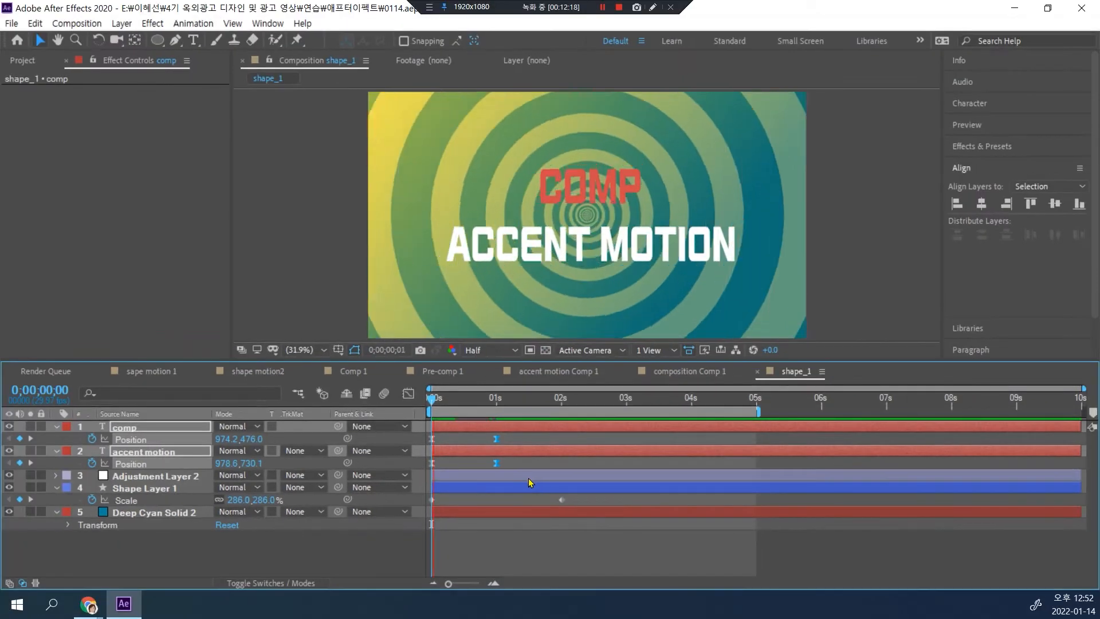
pyautogui.press('space')
pyautogui.moveTo(559, 405); pyautogui.dragTo(431, 408)
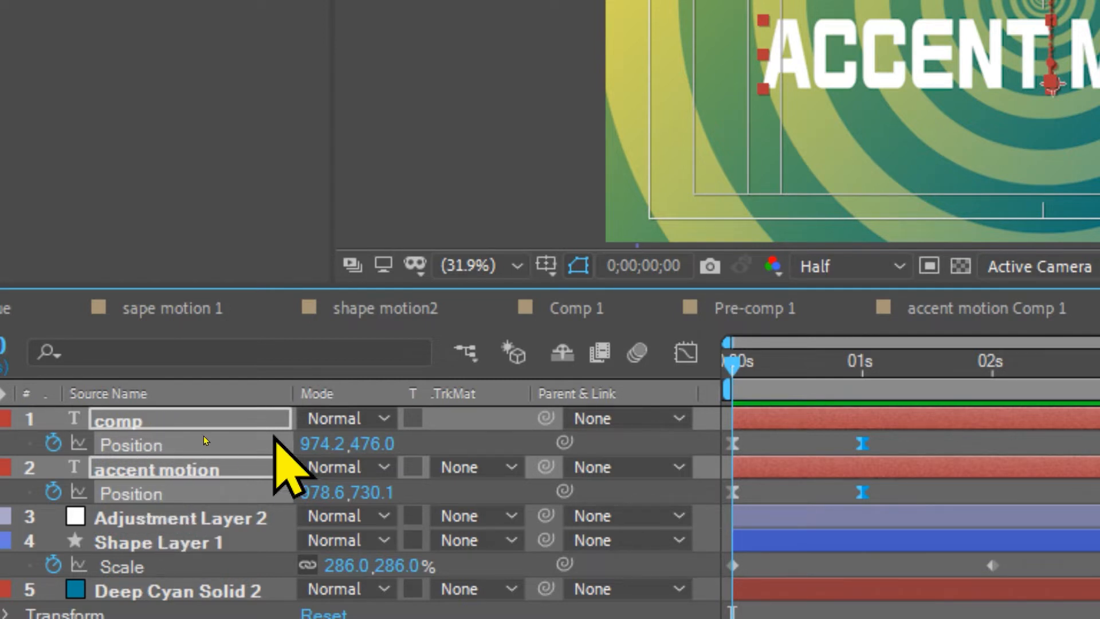
# Step: Pre-compose the "comp" text layer, moving all attributes into the new composition
pyautogui.click(138, 516)
pyautogui.click(123, 429)
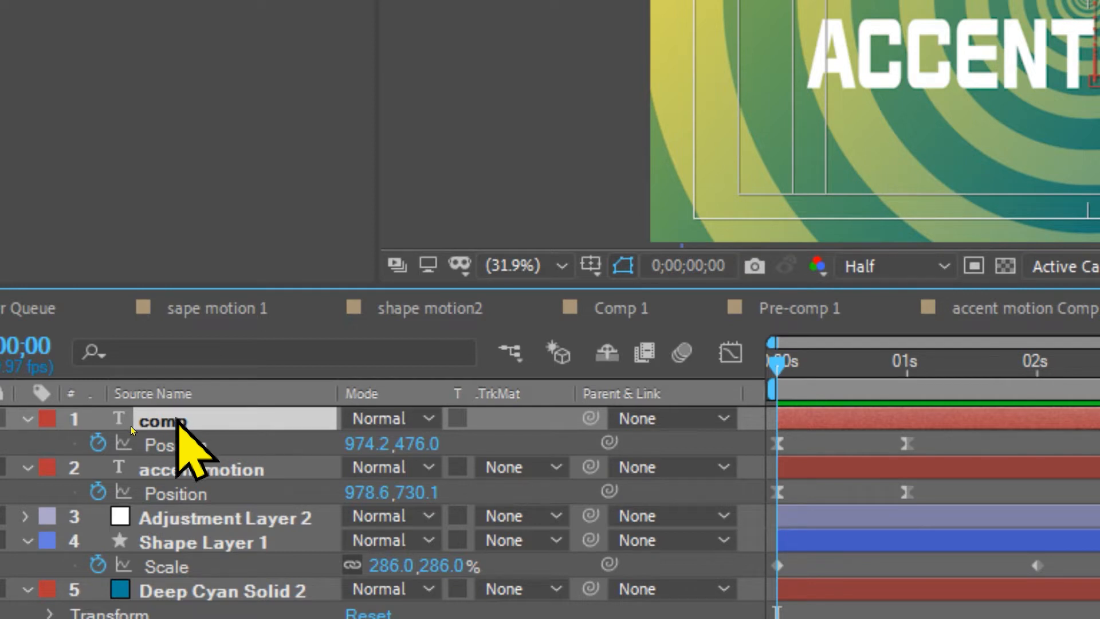
pyautogui.rightClick(177, 423)
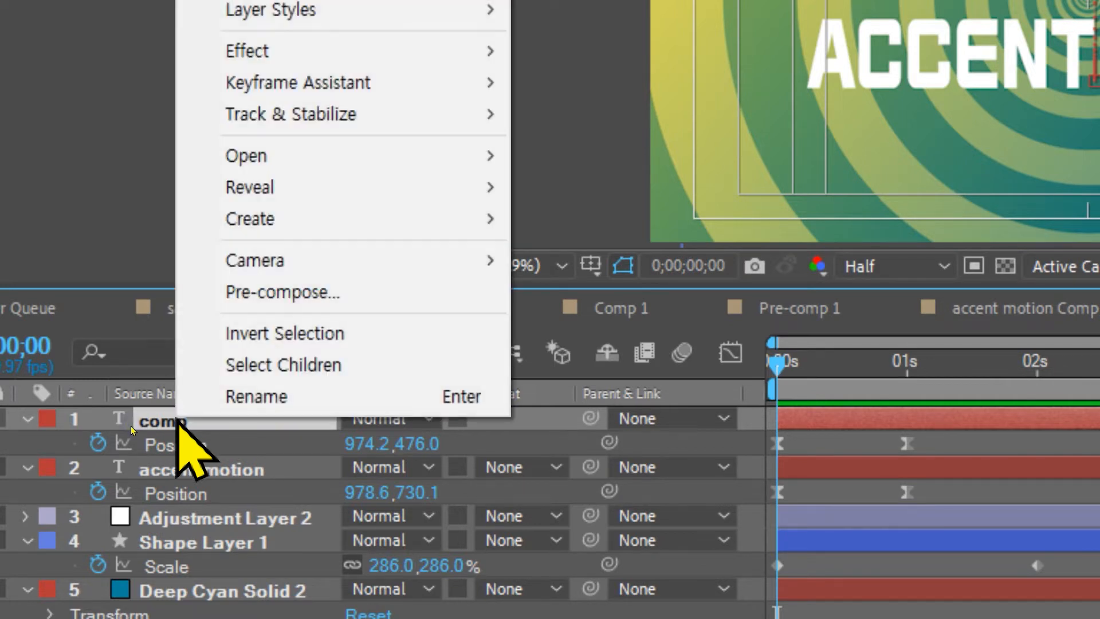
pyautogui.click(262, 295)
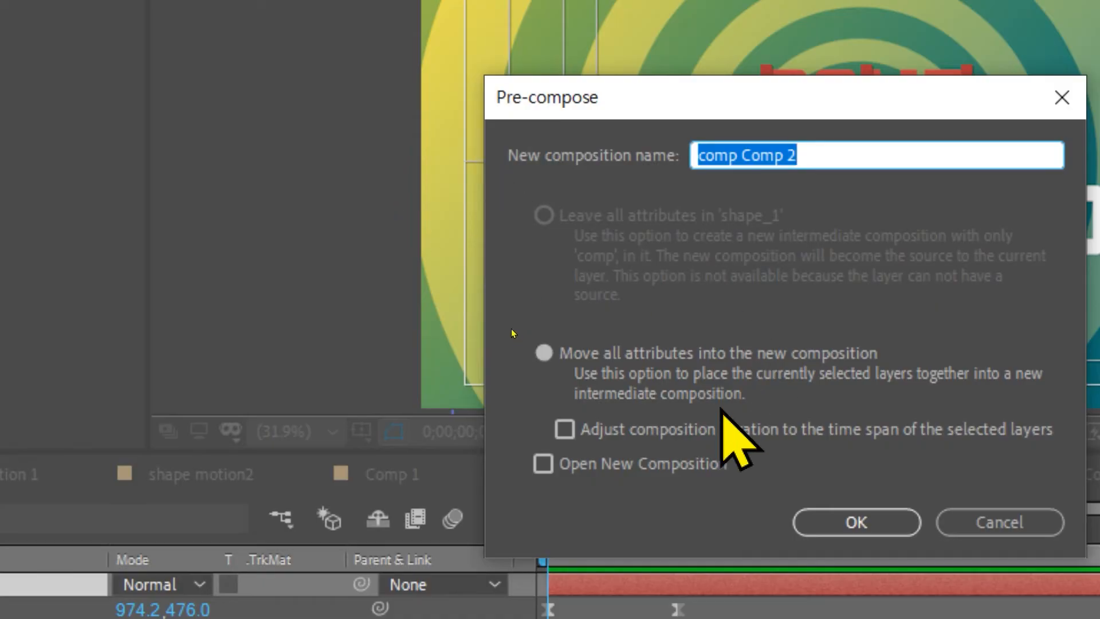
pyautogui.press('Return')
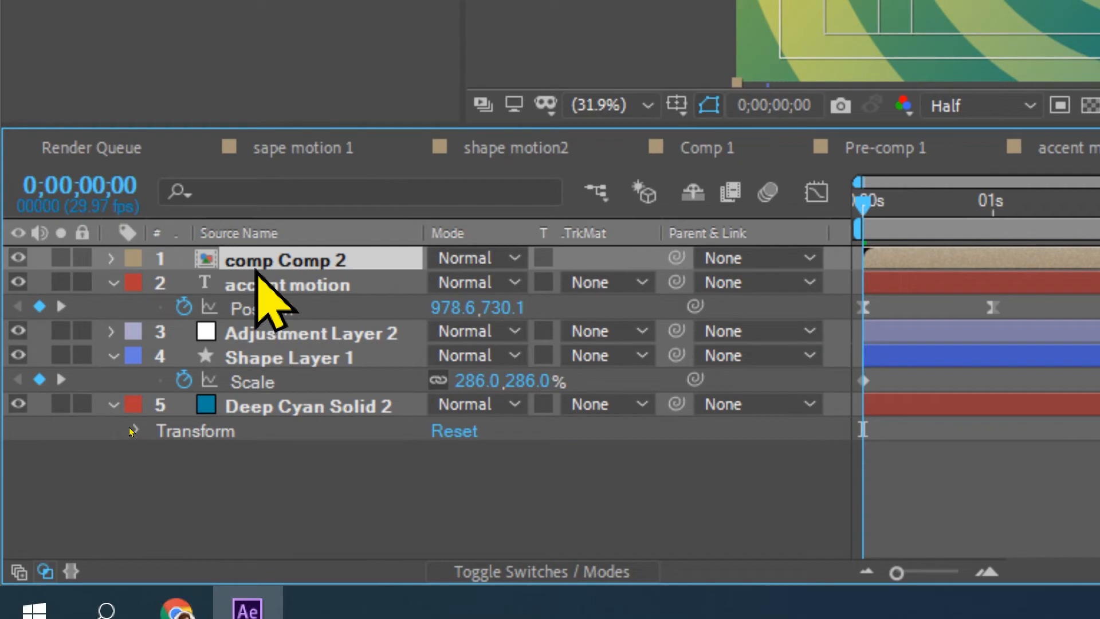
# Step: Pre-compose the "accent motion" text layer, moving all attributes into the new composition
pyautogui.click(253, 287)
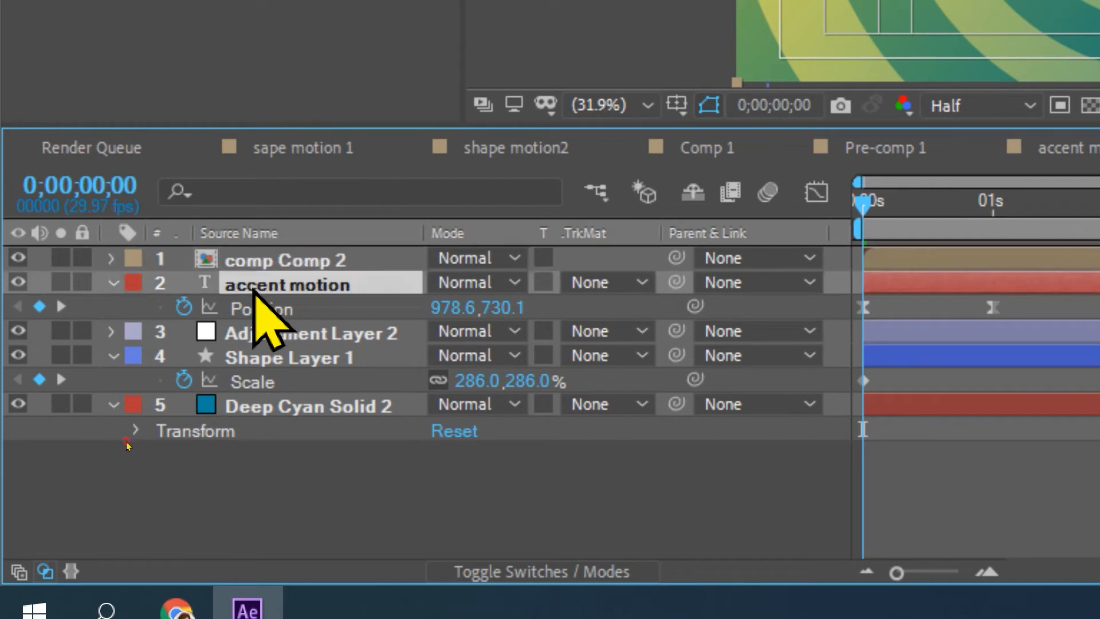
pyautogui.rightClick(253, 289)
pyautogui.press('Escape')
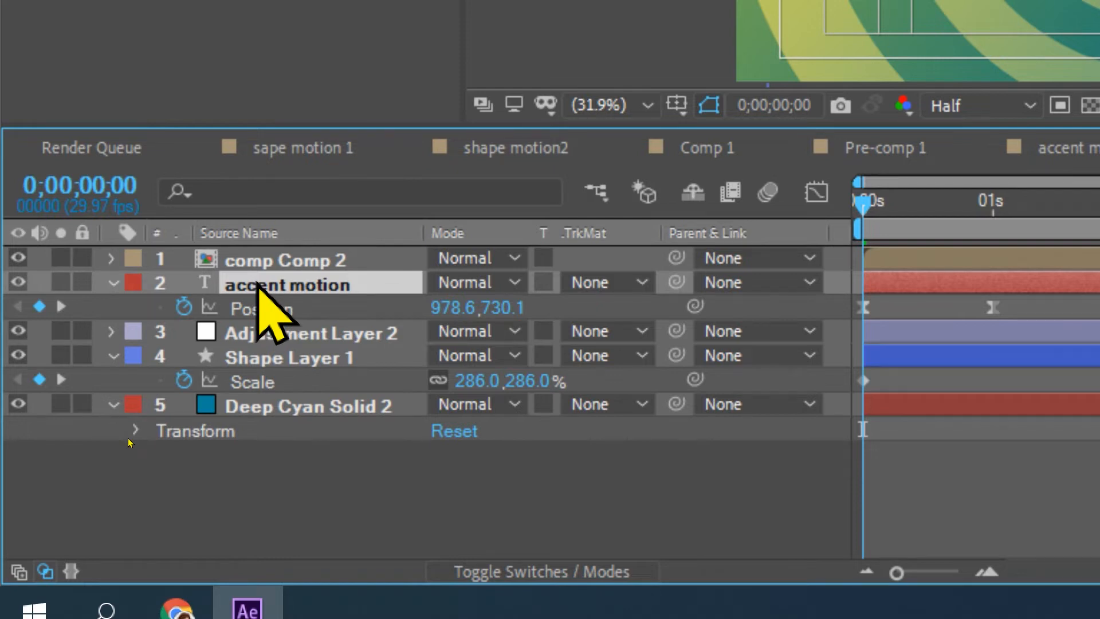
pyautogui.hotkey('ctrl', 'shift', 'c')
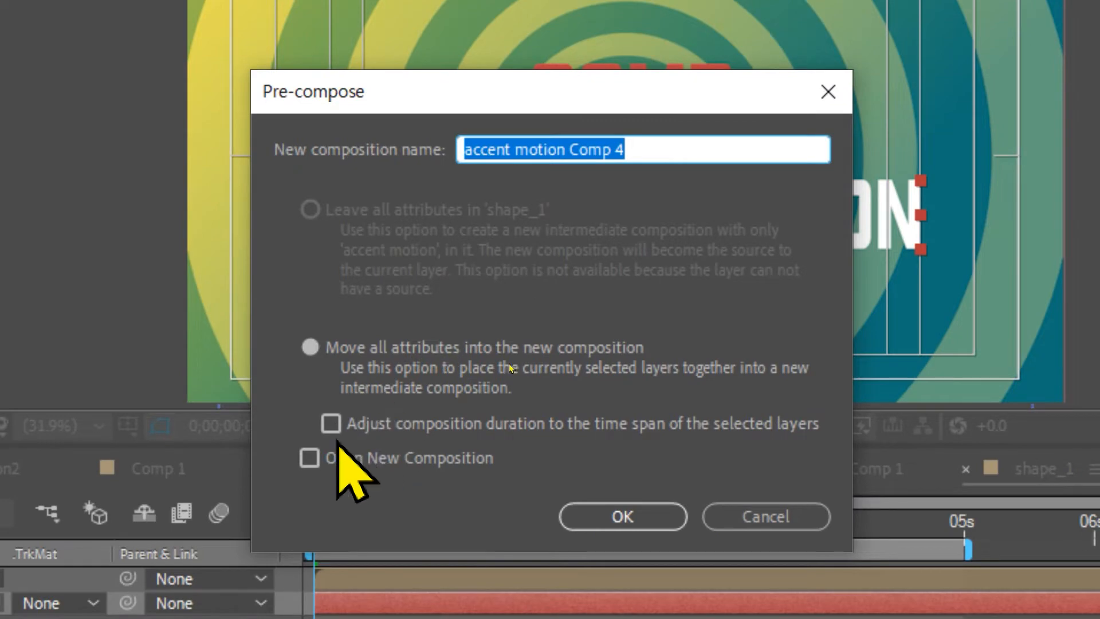
pyautogui.click(630, 517)
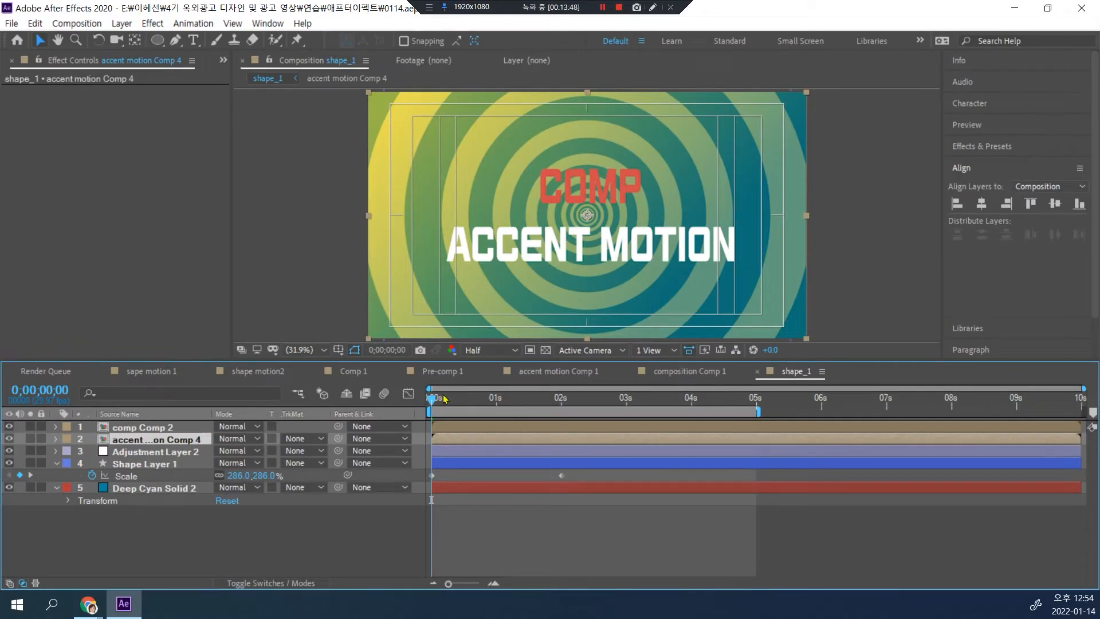
# Step: At 1 second, draw a rectangular mask around each title line on its own pre-comp layer, the two masks meeting at the composition's centre line
pyautogui.moveTo(433, 399); pyautogui.dragTo(497, 393)
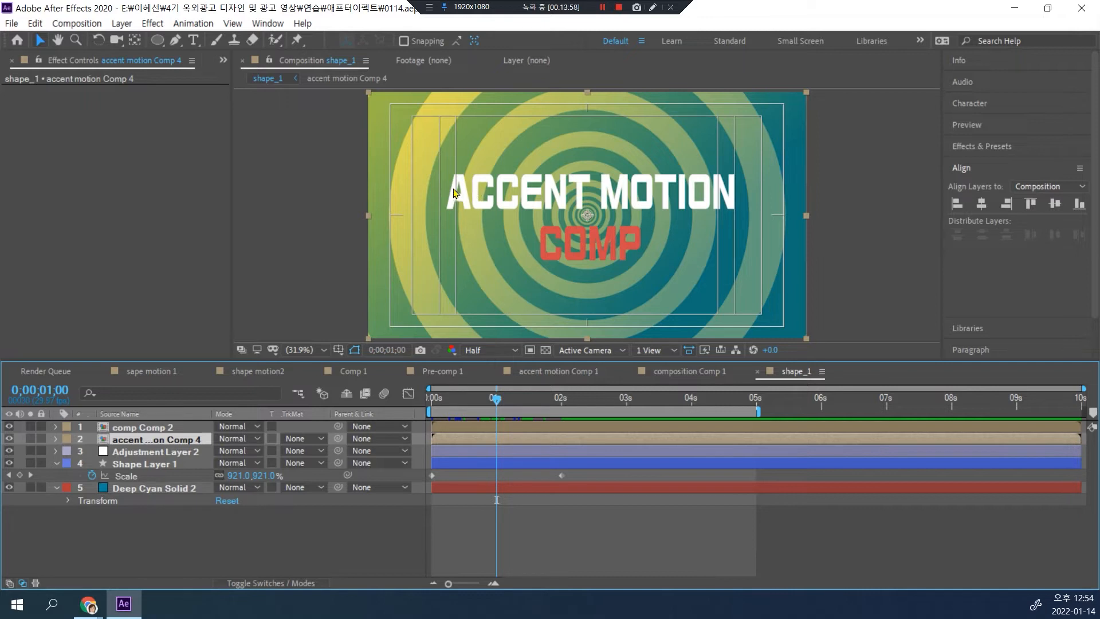
pyautogui.moveTo(156, 41)
pyautogui.mouseDown()
pyautogui.moveTo(163, 57)
pyautogui.moveTo(175, 41)
pyautogui.mouseUp()
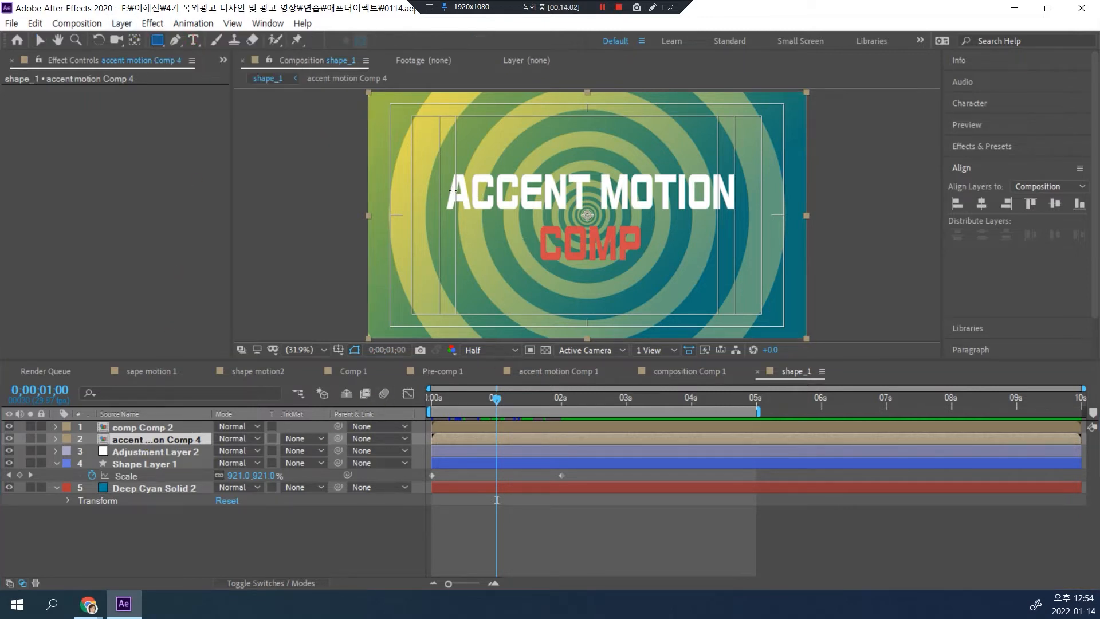
pyautogui.moveTo(441, 168)
pyautogui.mouseDown()
pyautogui.moveTo(504, 213)
pyautogui.moveTo(746, 216)
pyautogui.mouseUp()
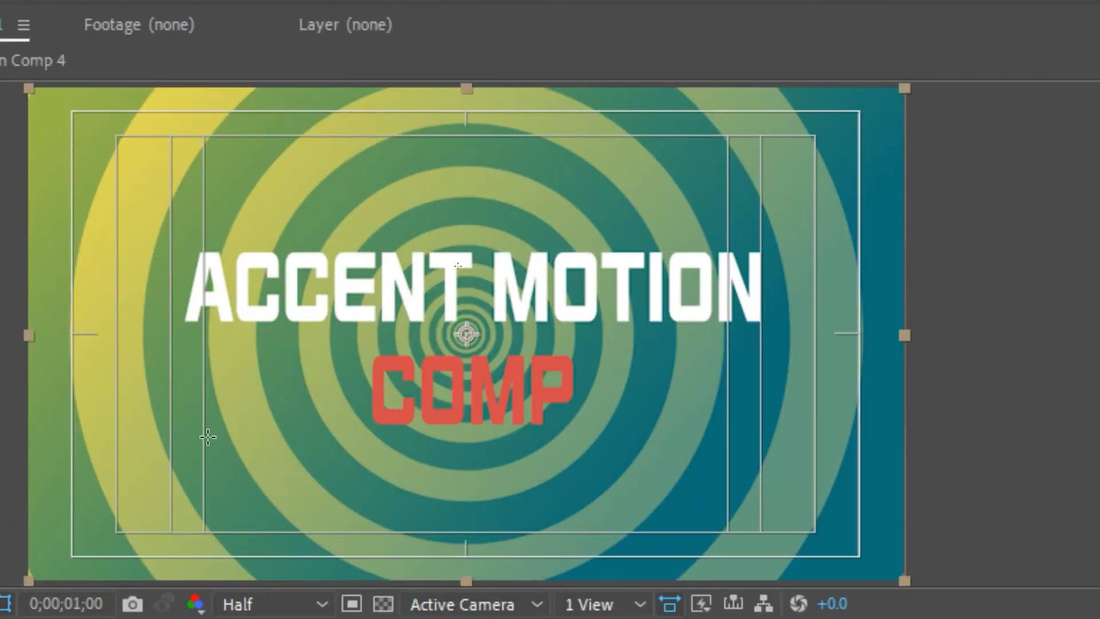
pyautogui.moveTo(206, 434); pyautogui.dragTo(764, 335)
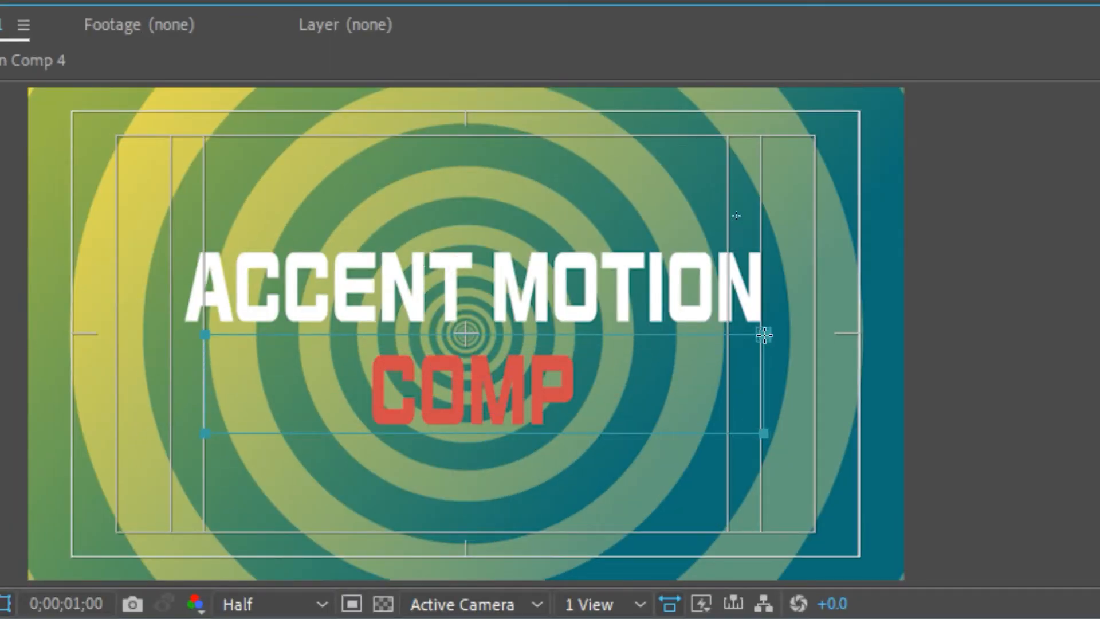
pyautogui.scroll(5, 464, 336)
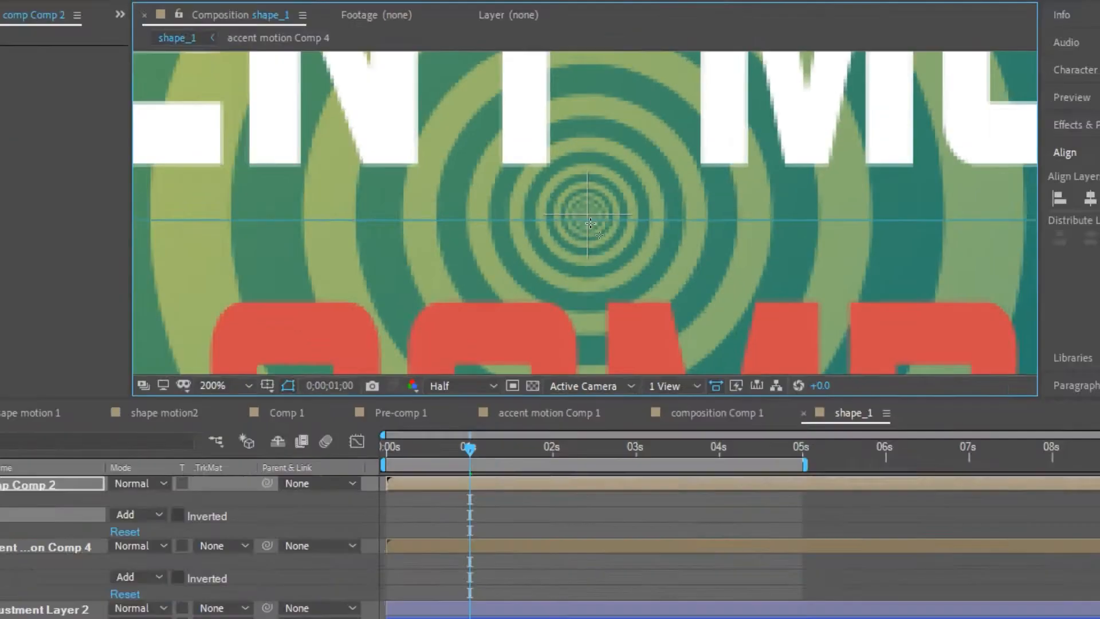
pyautogui.scroll(-6, 597, 224)
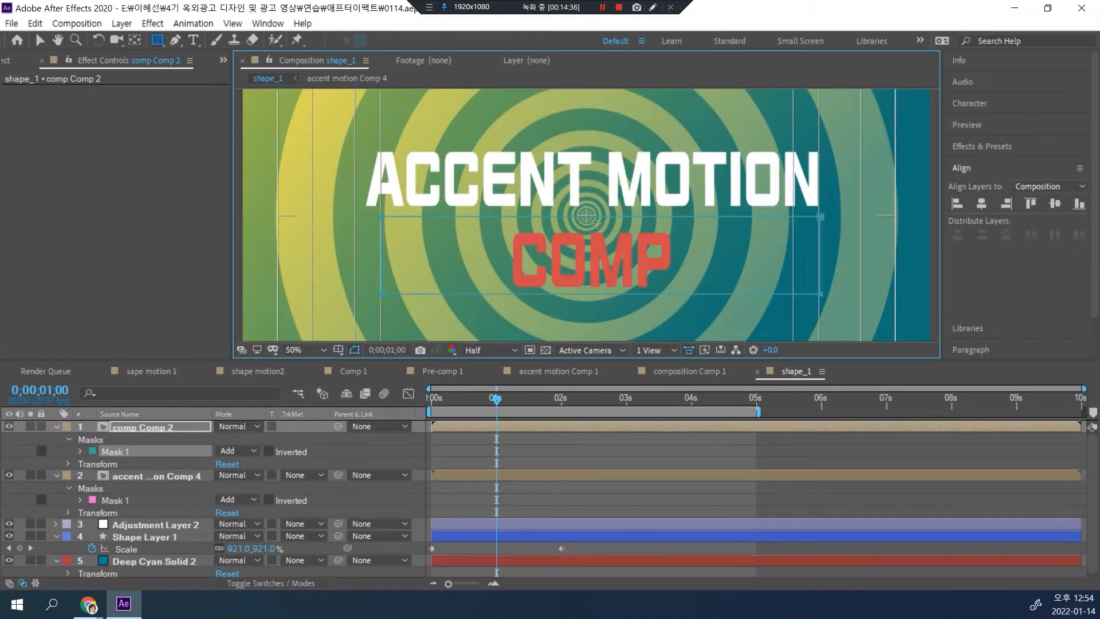
# Step: Preview the masked title lines repeatedly from 0 seconds to check how they emerge from the centre line
pyautogui.moveTo(492, 405); pyautogui.dragTo(431, 401)
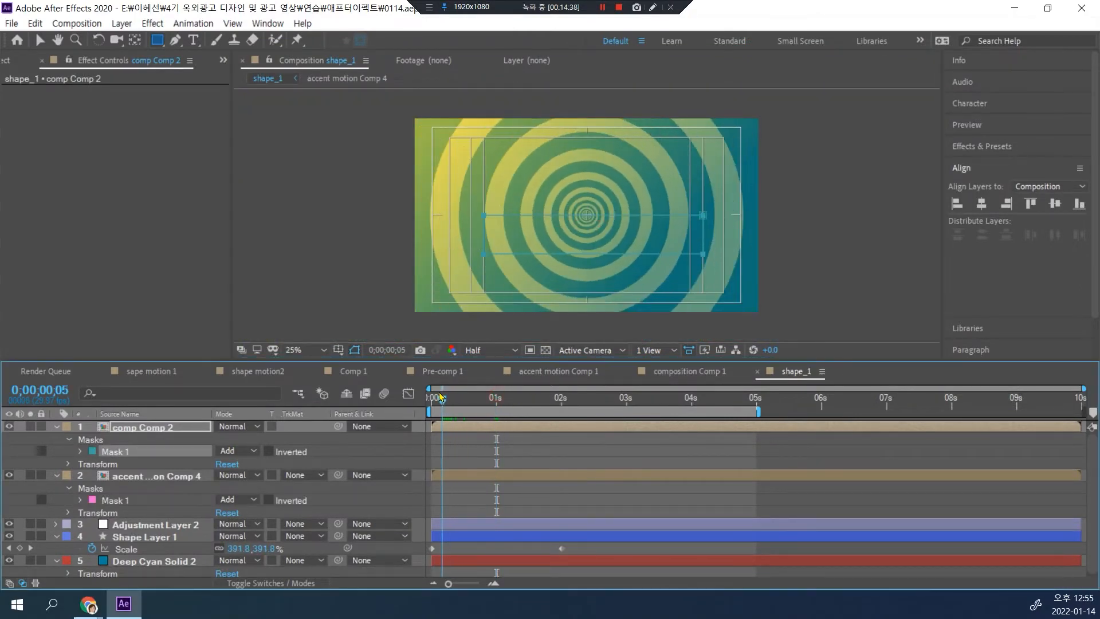
pyautogui.scroll(2, 603, 200)
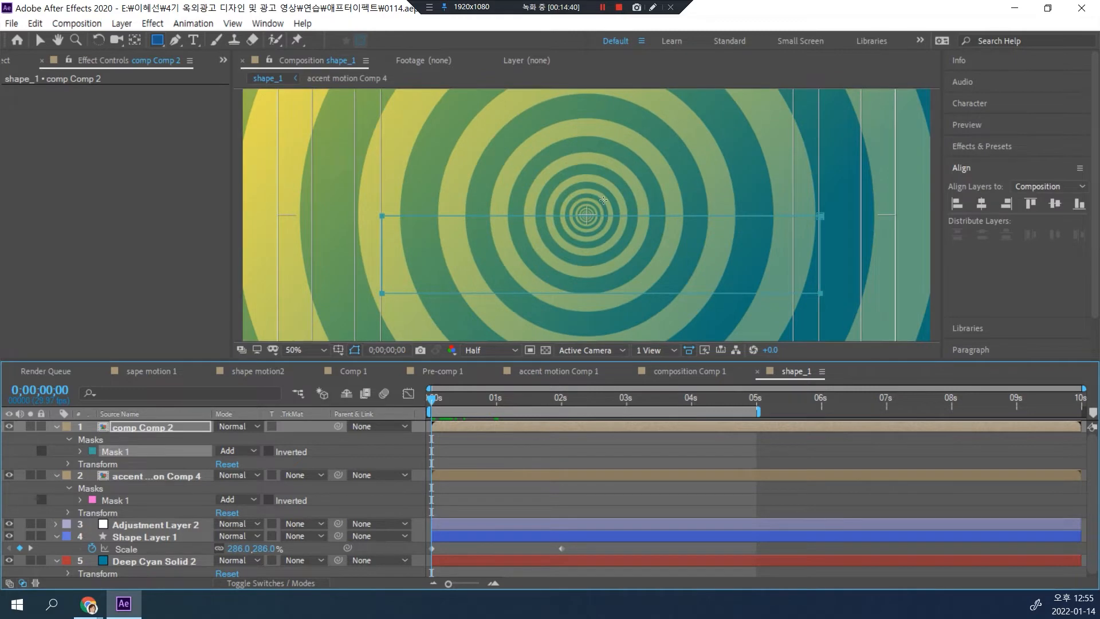
pyautogui.press('space')
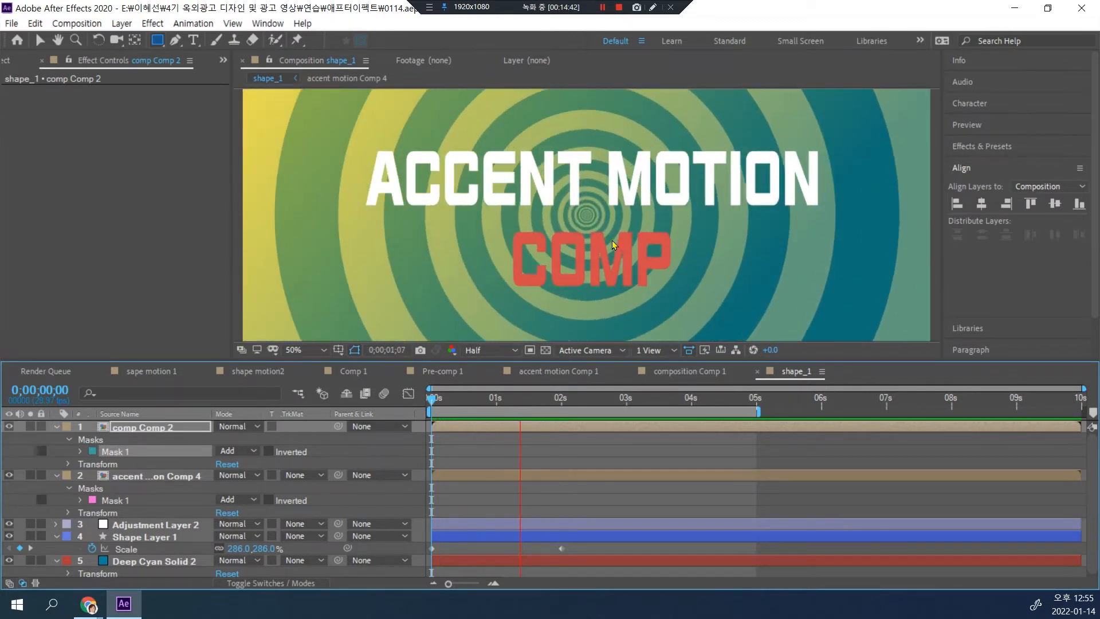
pyautogui.press('space')
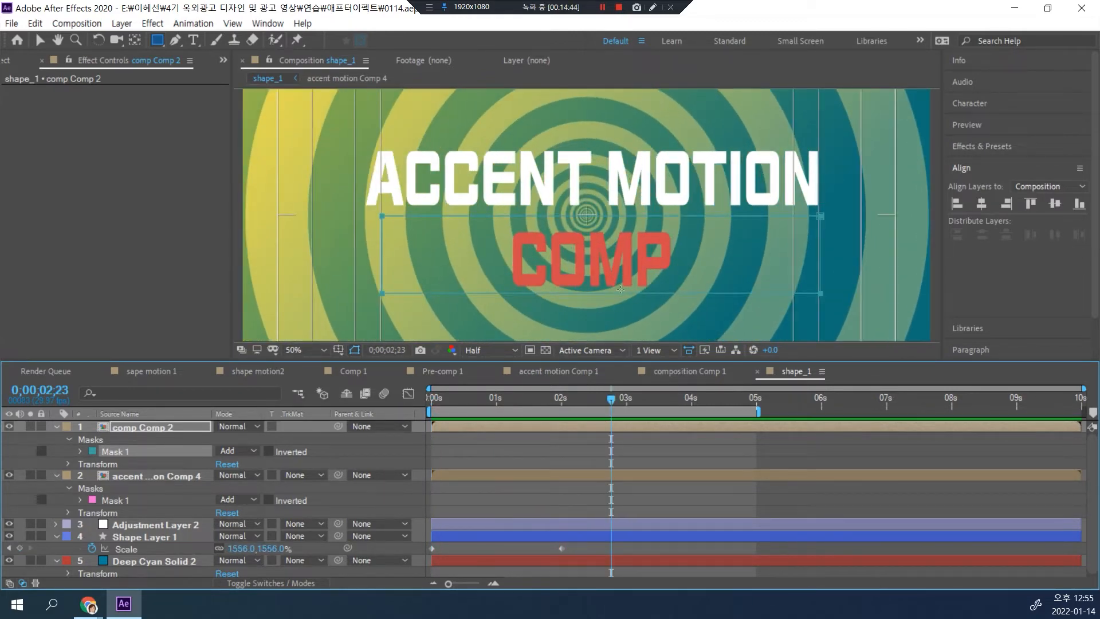
pyautogui.press('space')
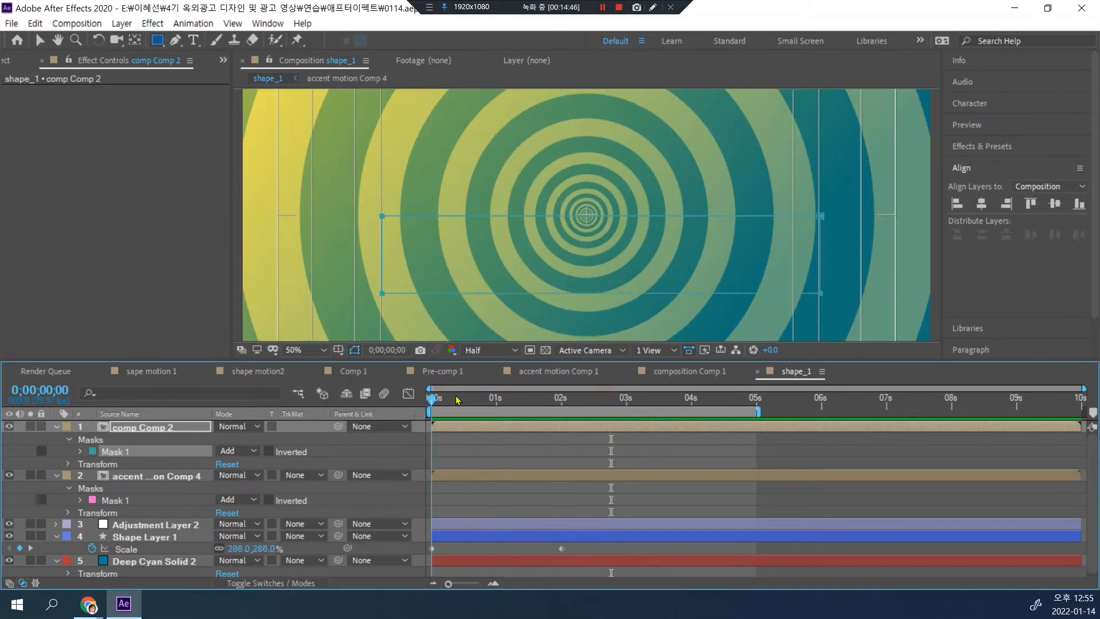
pyautogui.press('space')
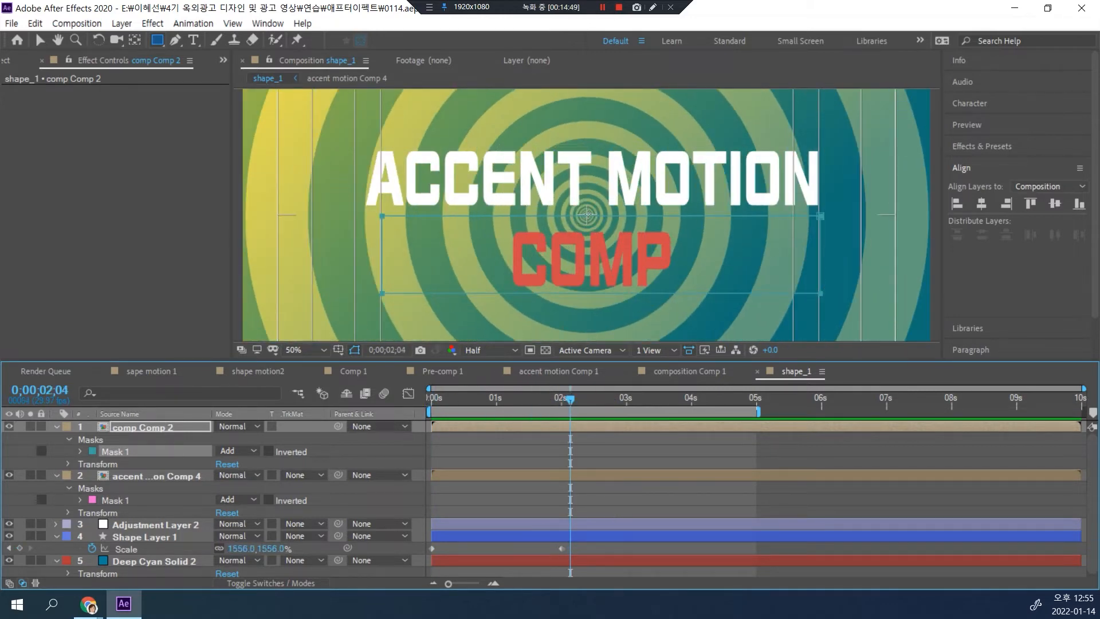
pyautogui.moveTo(574, 399); pyautogui.dragTo(433, 399)
pyautogui.press('space')
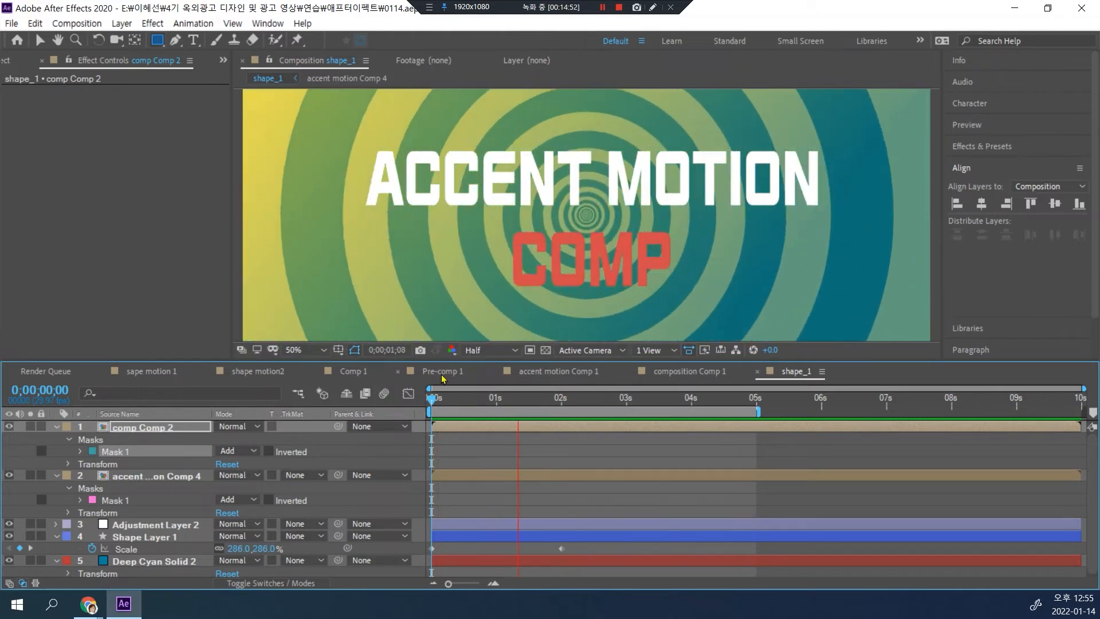
pyautogui.press('space')
pyautogui.moveTo(511, 402); pyautogui.dragTo(418, 401)
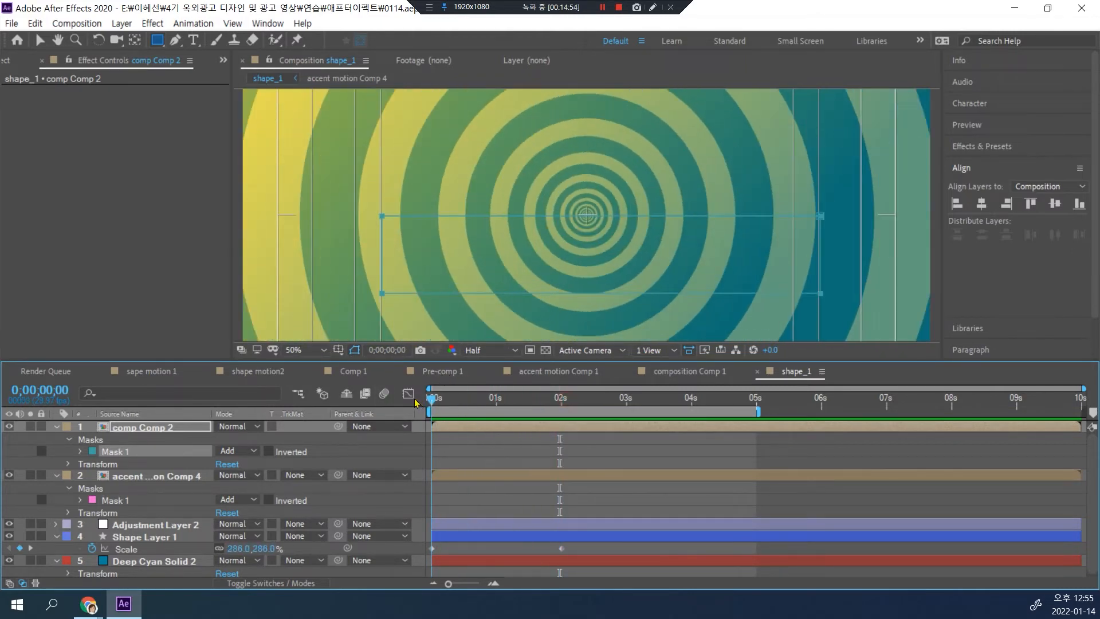
pyautogui.press('space')
pyautogui.press('space')
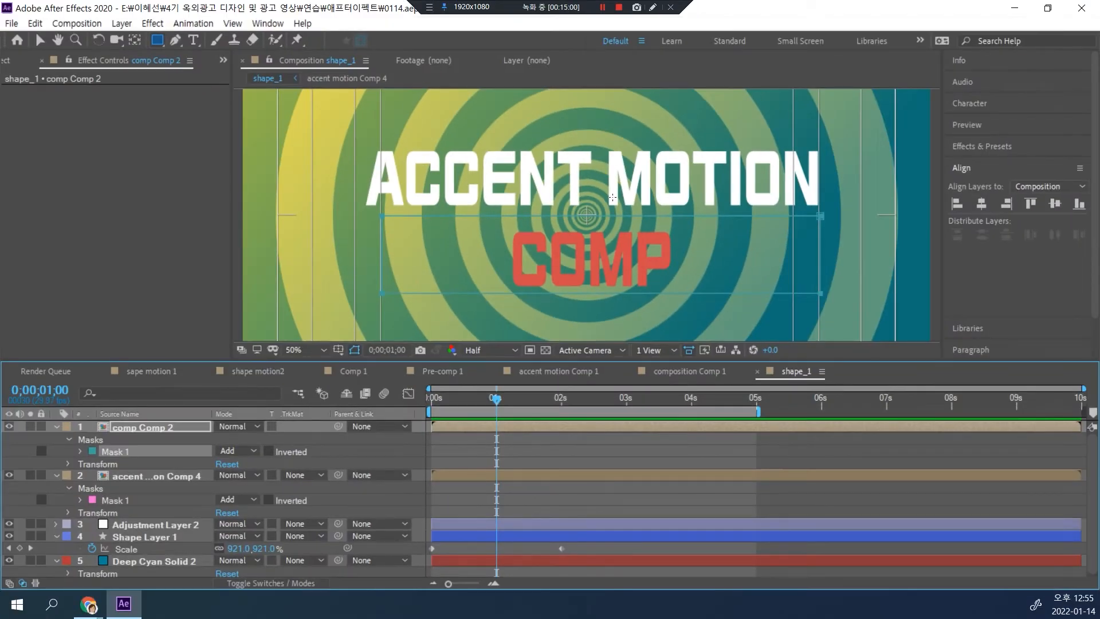
# Step: Pre-compose the two masked title layers together as "Pre-comp 2" and set its rotation to -9°
pyautogui.hotkey('shift', '/')
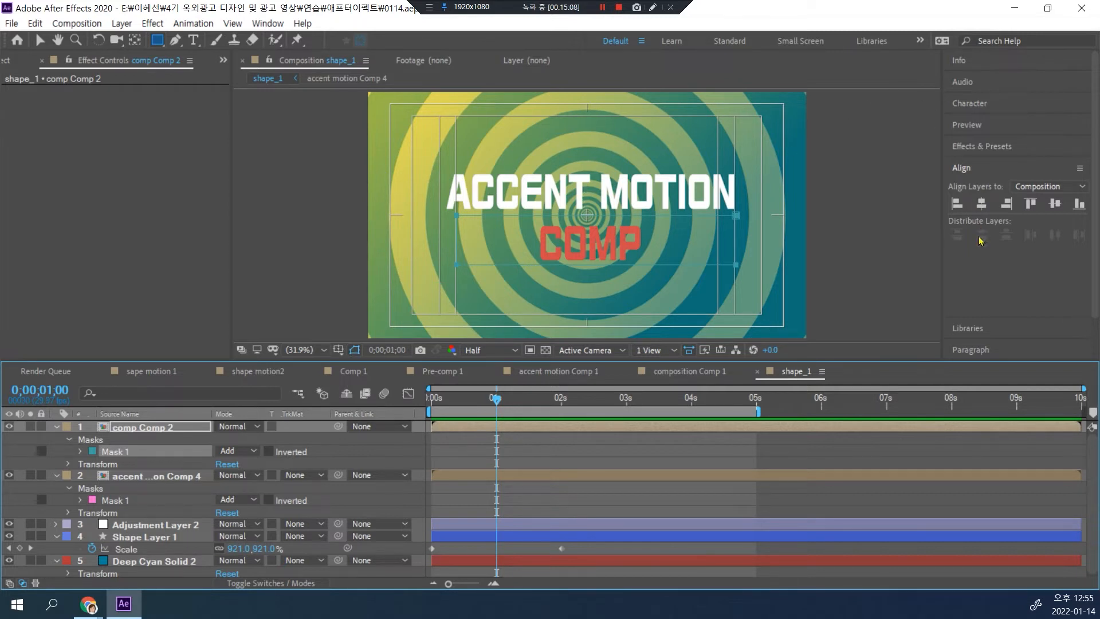
pyautogui.click(133, 428)
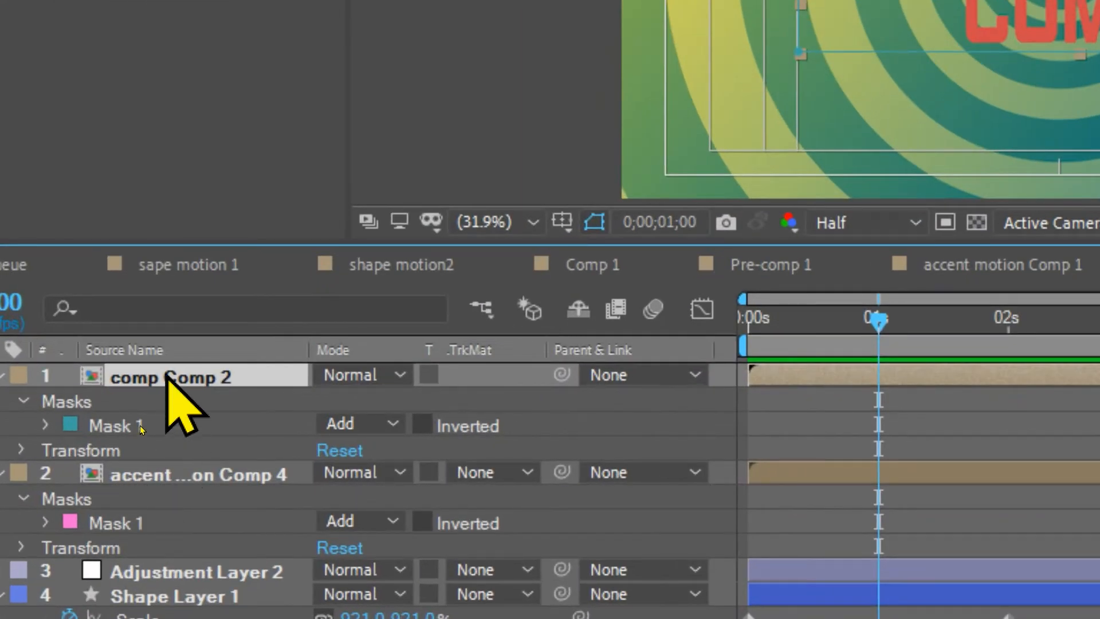
pyautogui.keyDown('shift'); pyautogui.click(138, 477); pyautogui.keyUp('shift')
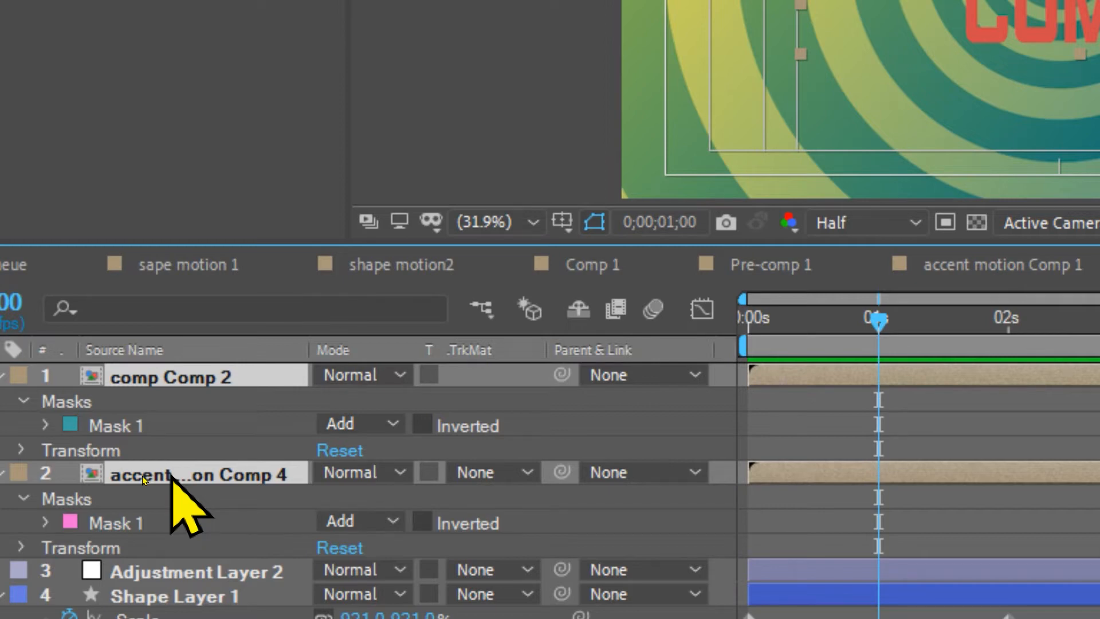
pyautogui.hotkey('ctrl', 'shift', 'c')
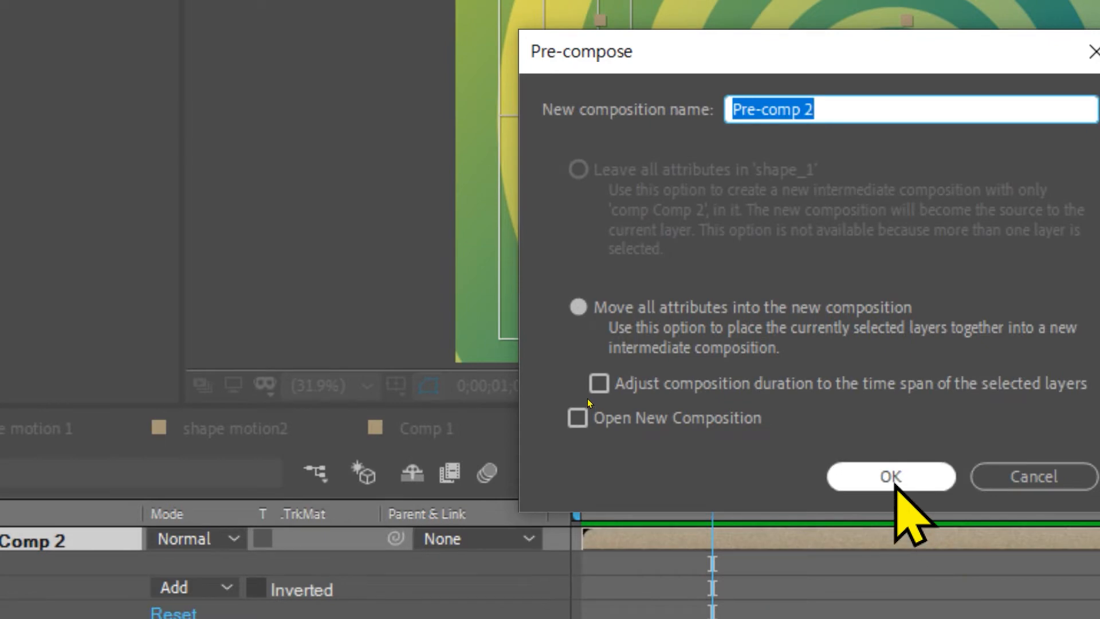
pyautogui.click(893, 526)
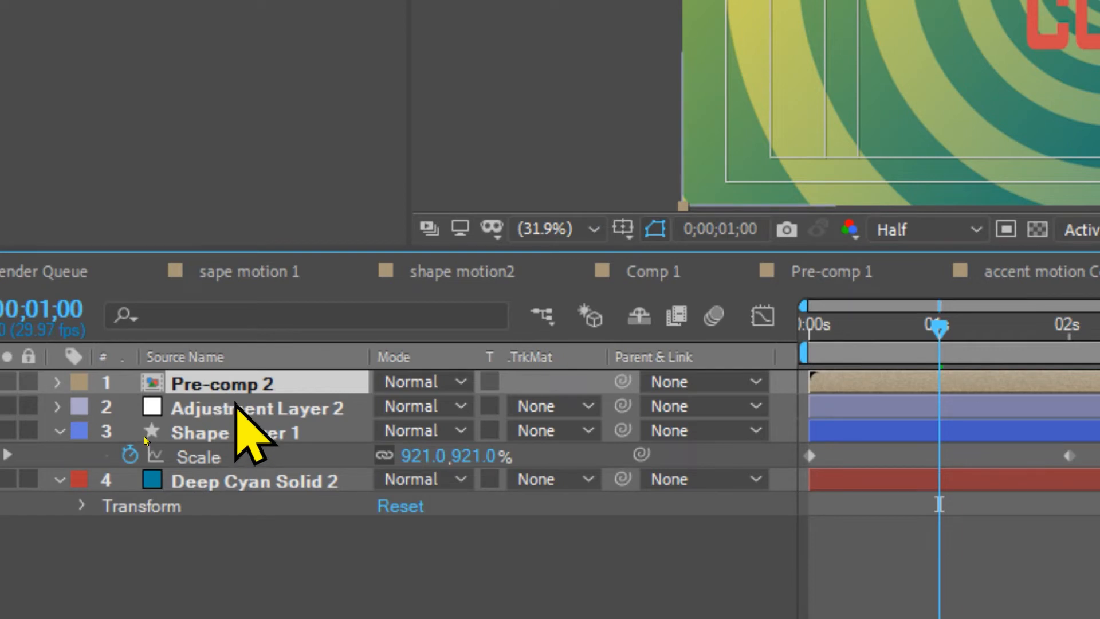
pyautogui.press('r')
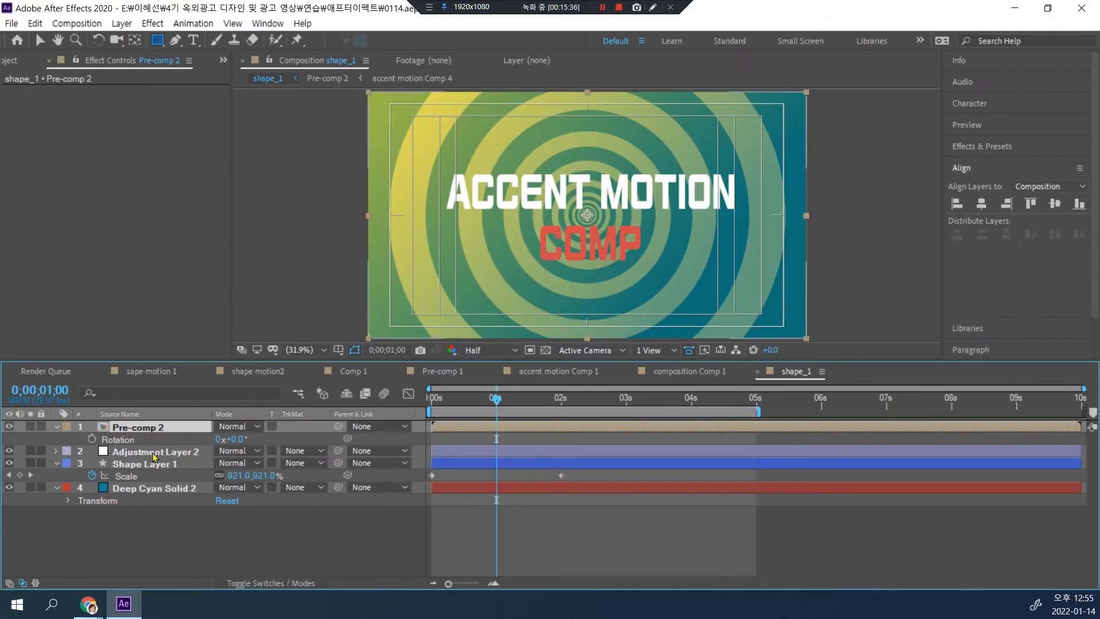
pyautogui.moveTo(237, 439); pyautogui.dragTo(232, 439)
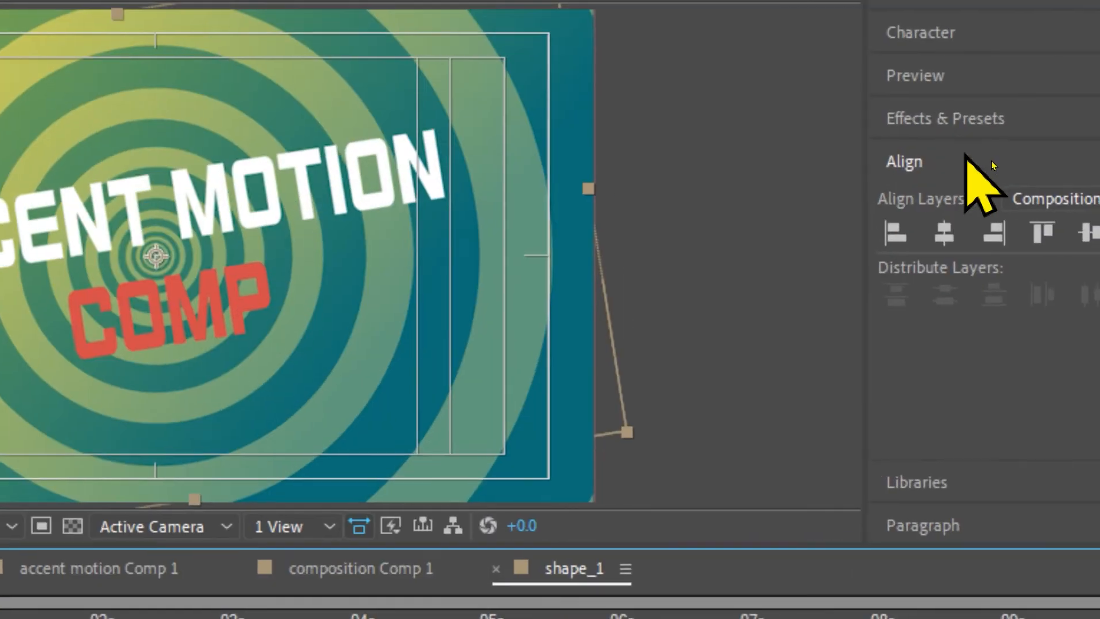
# Step: Find the Drop Shadow effect and apply it to the "Pre-comp 2" layer
pyautogui.click(997, 147)
pyautogui.write('gradi')
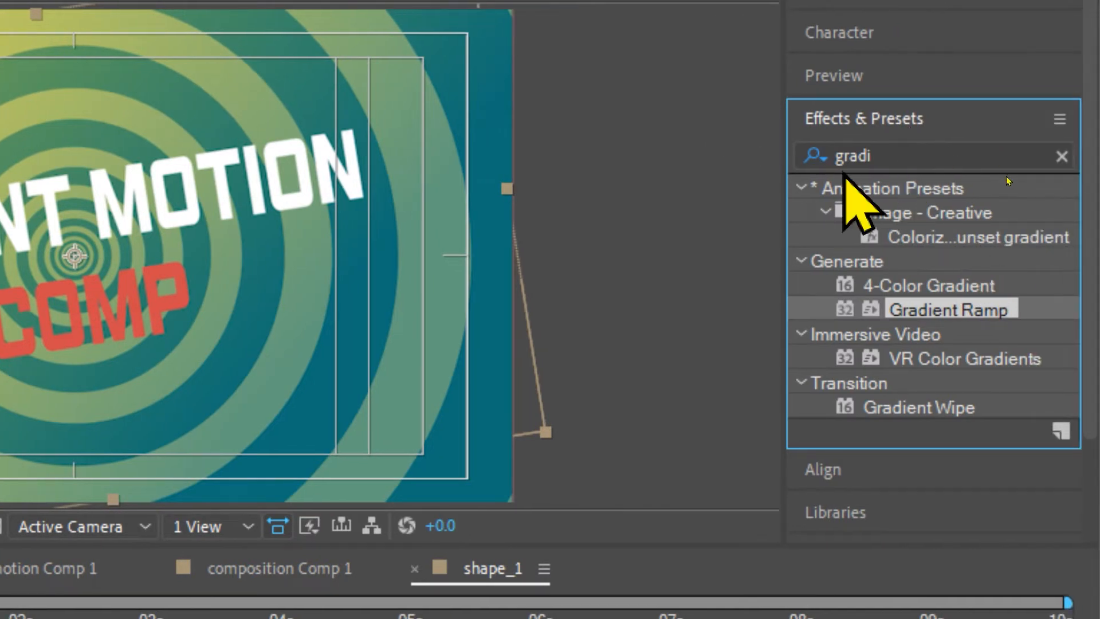
pyautogui.click(917, 166)
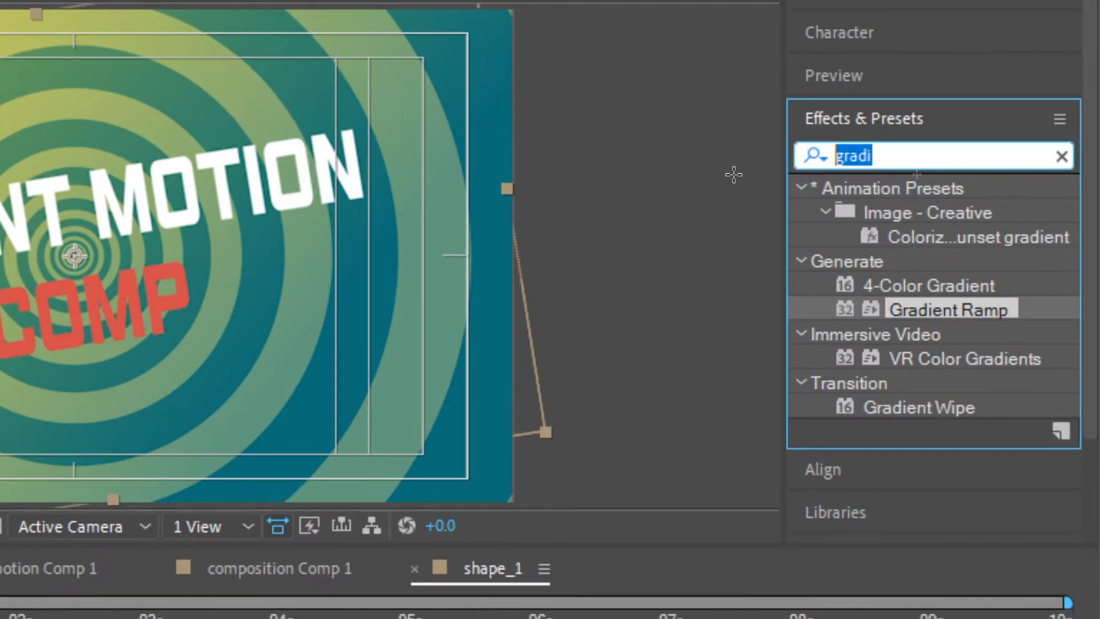
pyautogui.write('drop')
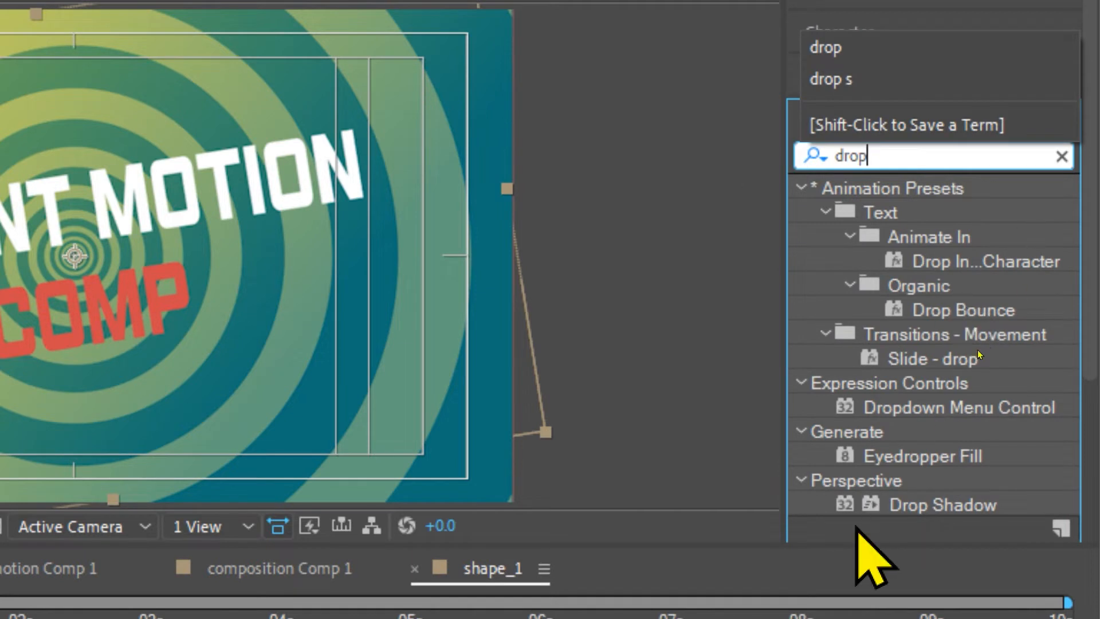
pyautogui.moveTo(924, 506); pyautogui.dragTo(147, 315)
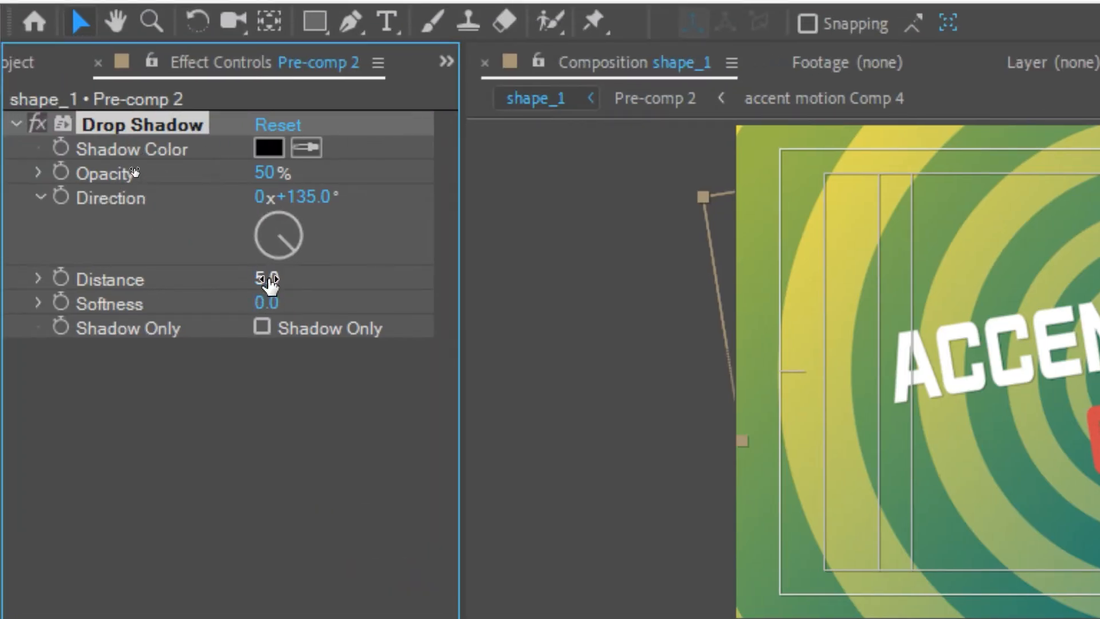
# Step: Set the drop shadow's distance to 14, softness to 18 and opacity to 50%, and preview the animation from the start
pyautogui.moveTo(268, 277)
pyautogui.mouseDown()
pyautogui.moveTo(387, 269)
pyautogui.moveTo(243, 269)
pyautogui.moveTo(563, 270)
pyautogui.moveTo(327, 250)
pyautogui.moveTo(258, 265)
pyautogui.mouseUp()
pyautogui.moveTo(274, 308); pyautogui.dragTo(284, 300)
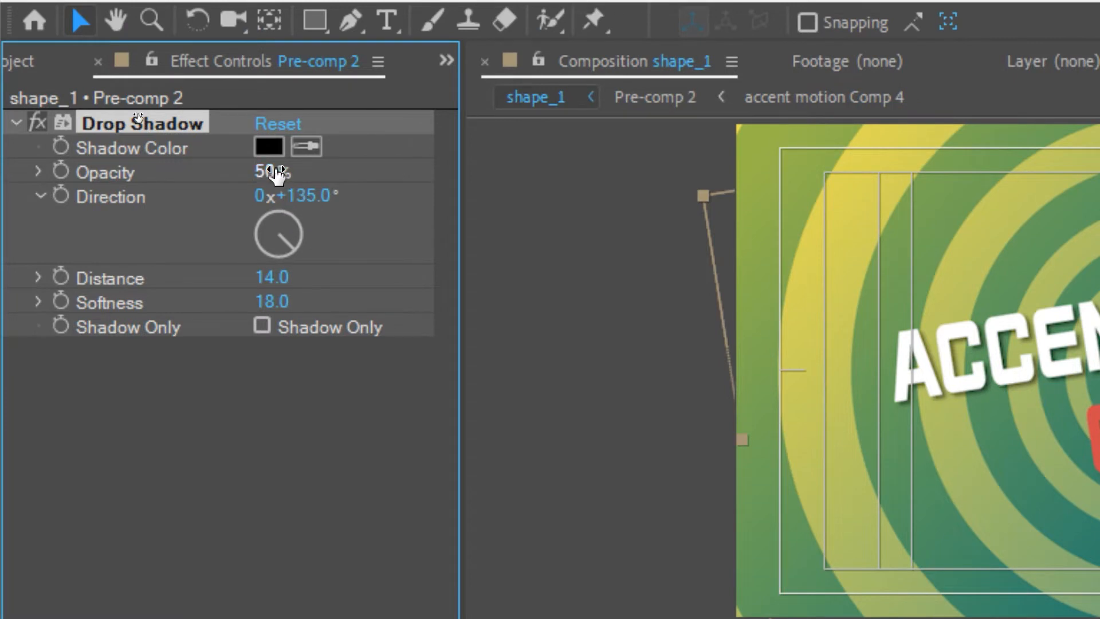
pyautogui.moveTo(283, 172); pyautogui.dragTo(665, 250)
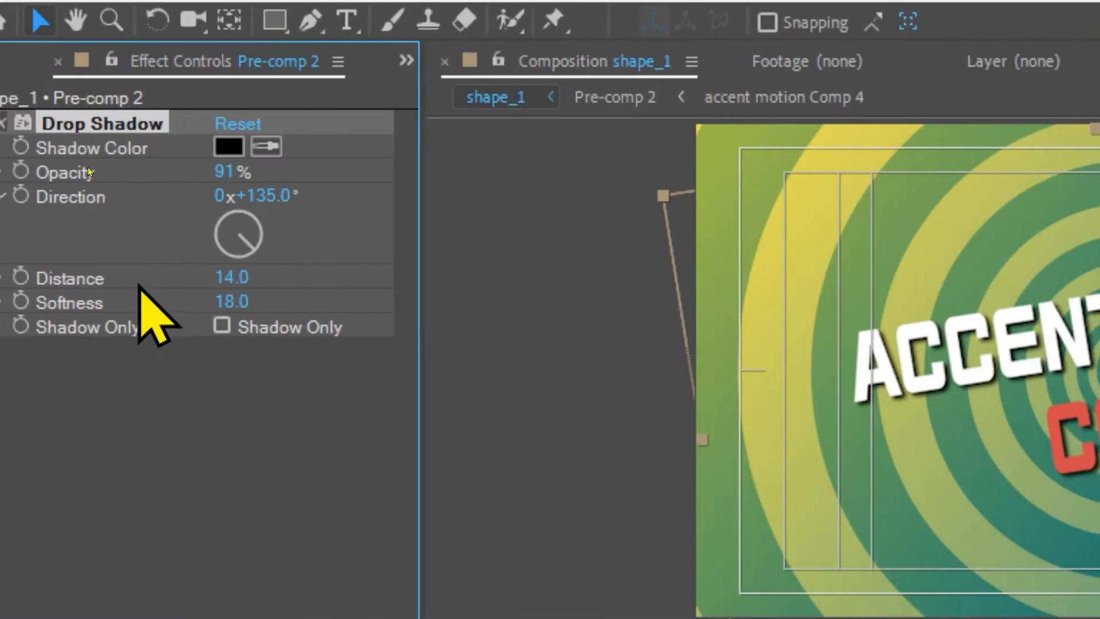
pyautogui.click(1, 171)
pyautogui.write('50')
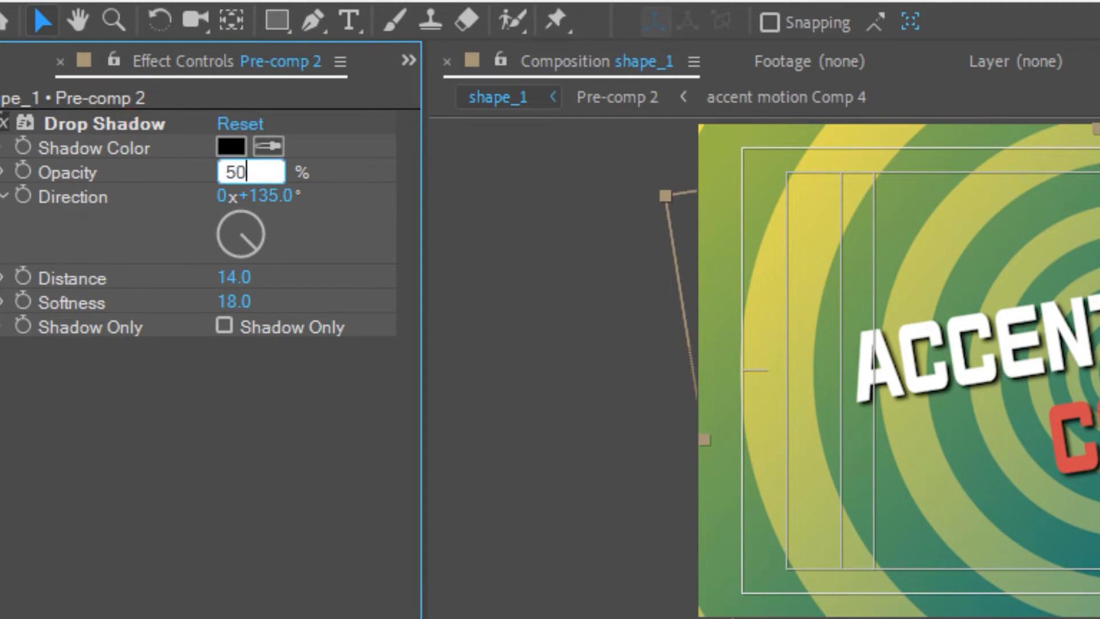
pyautogui.press('Return')
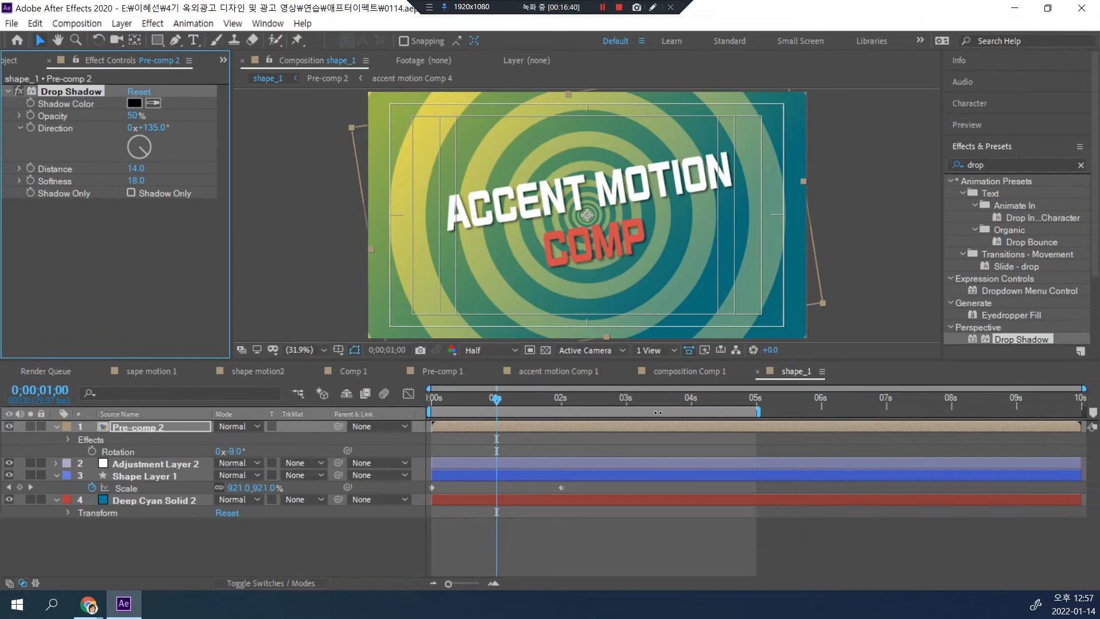
pyautogui.moveTo(499, 400); pyautogui.dragTo(282, 408)
pyautogui.press('space')
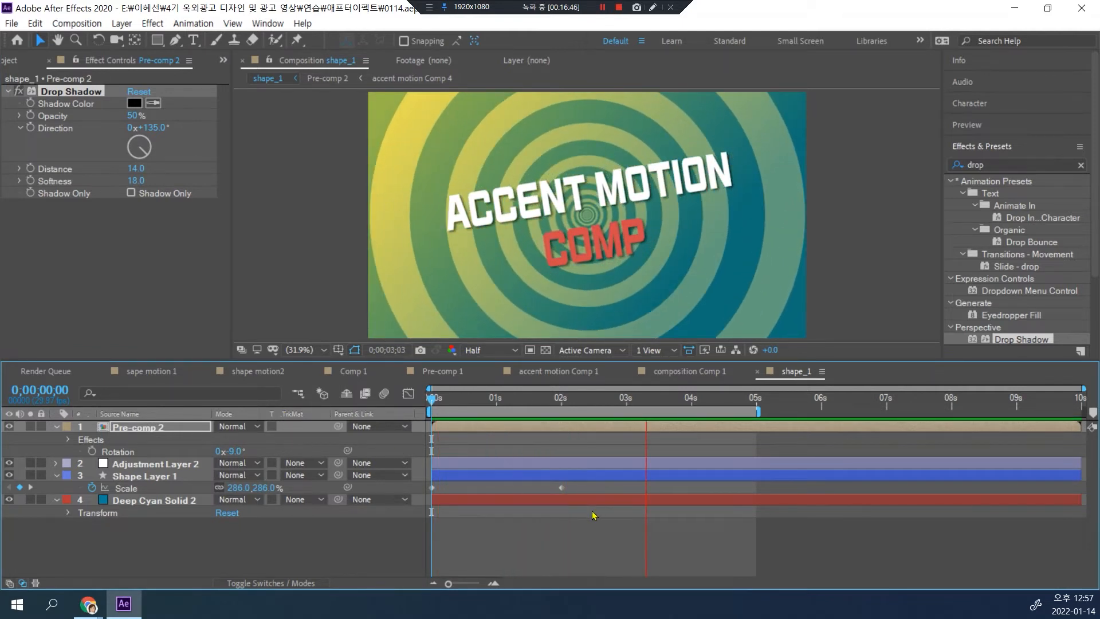
# Step: Move Shape Layer 1's ending scale keyframe to about 4.7 seconds to slow the ring growth, and preview from the start
pyautogui.press('space')
pyautogui.moveTo(709, 409); pyautogui.dragTo(524, 413)
pyautogui.moveTo(601, 432)
pyautogui.mouseDown()
pyautogui.moveTo(486, 434)
pyautogui.moveTo(599, 429)
pyautogui.mouseUp()
pyautogui.click(151, 477)
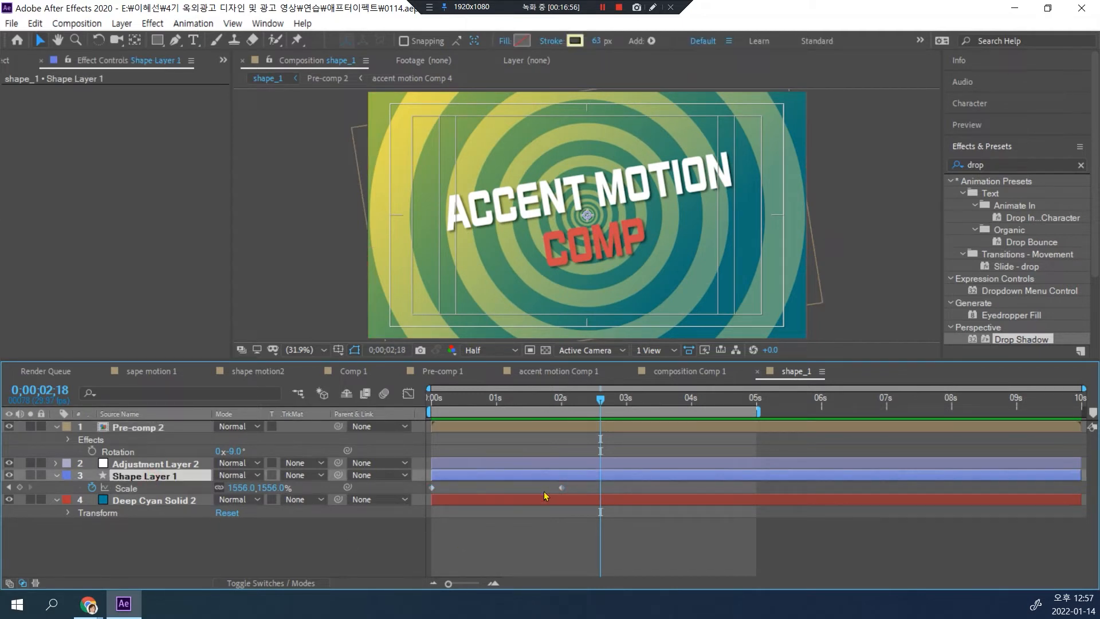
pyautogui.click(562, 488)
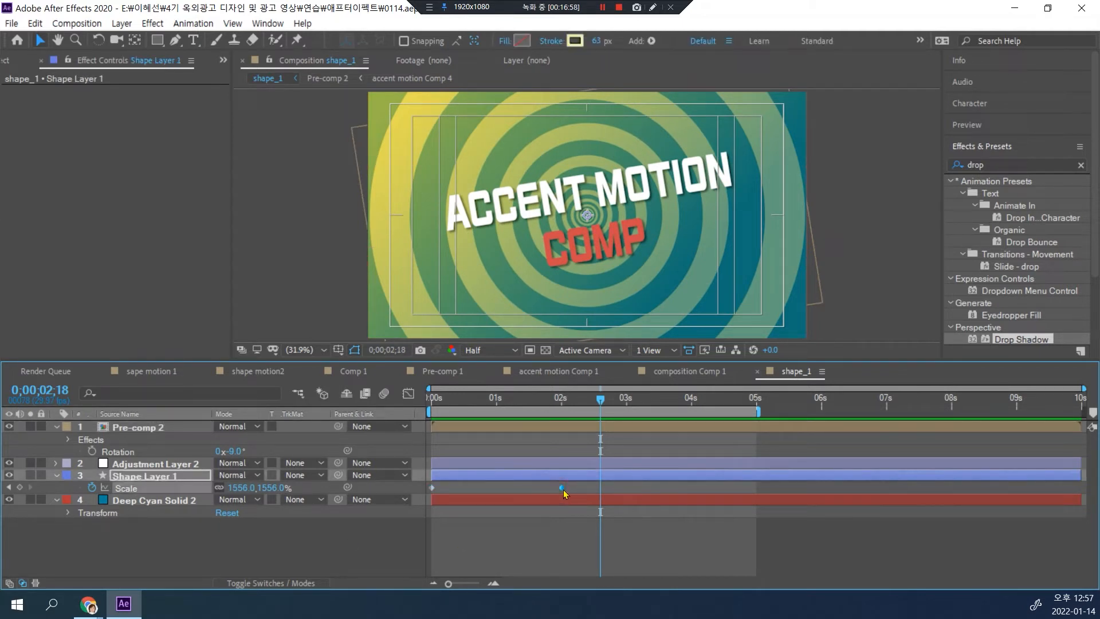
pyautogui.moveTo(624, 493); pyautogui.dragTo(738, 490)
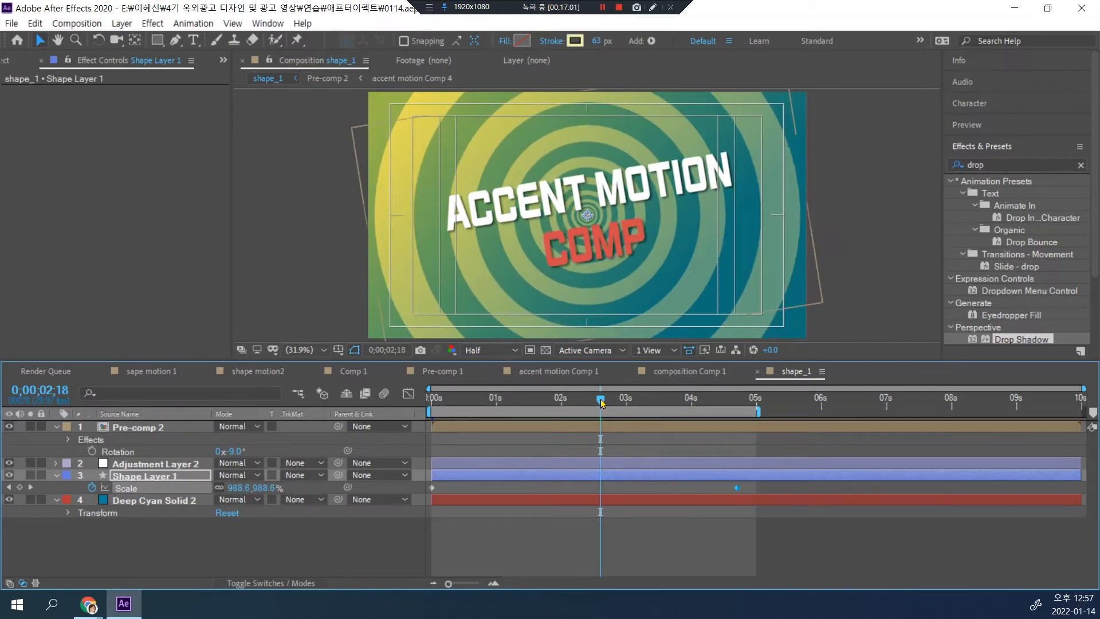
pyautogui.press('Home')
pyautogui.press('space')
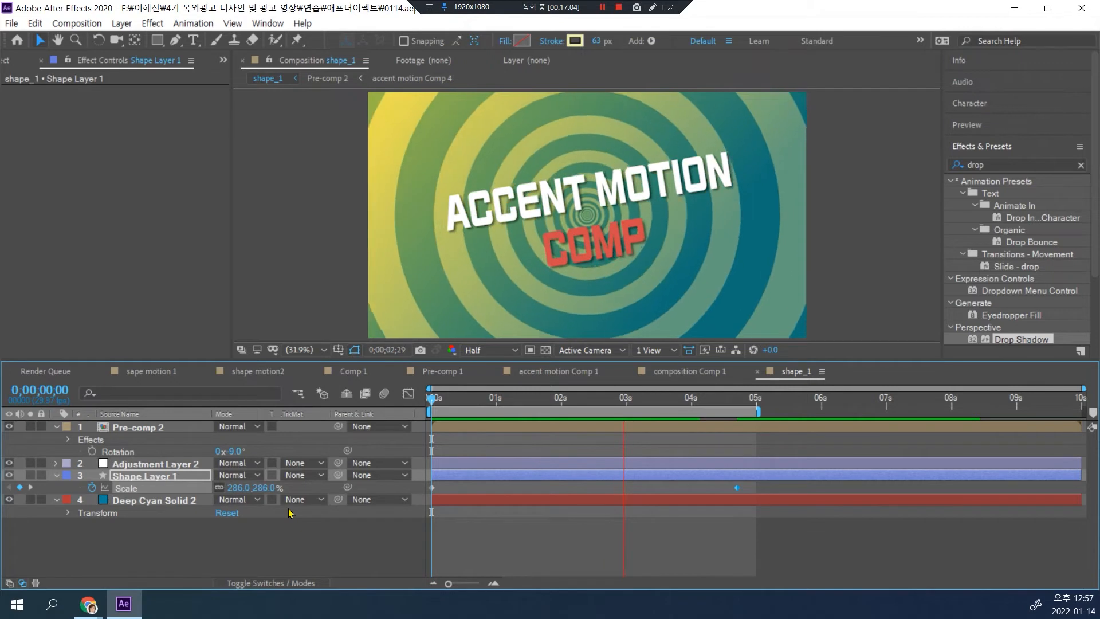
pyautogui.press('space')
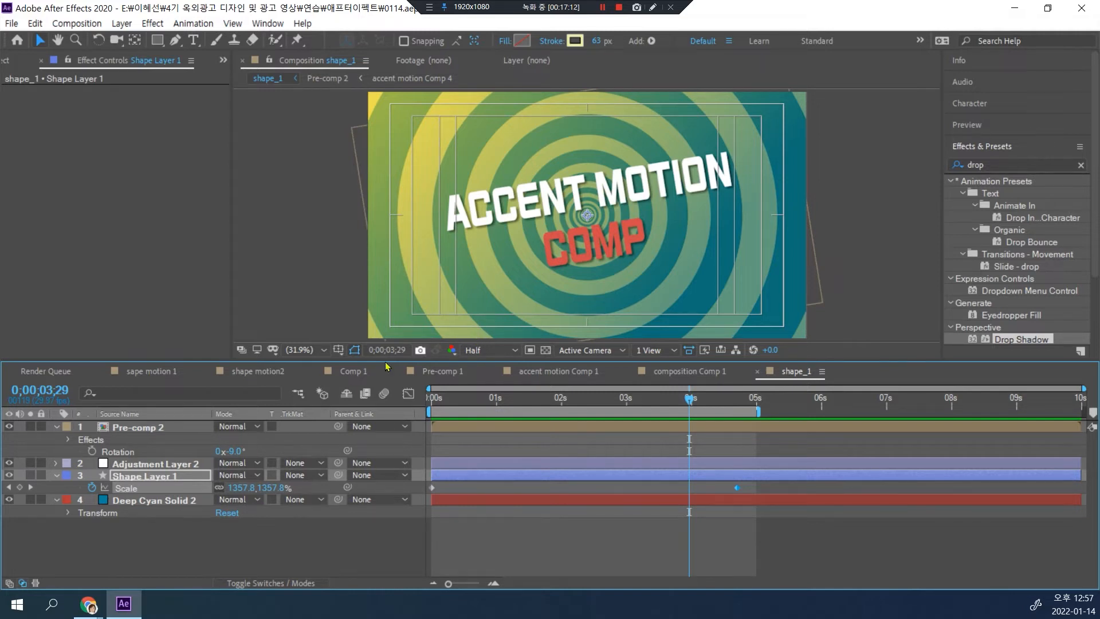
# Step: Keyframe the "Pre-comp 2" scale at 100% at 0;00;03;20 and 0% at 0;00;04;00, and preview the title shrinking away
pyautogui.click(131, 430)
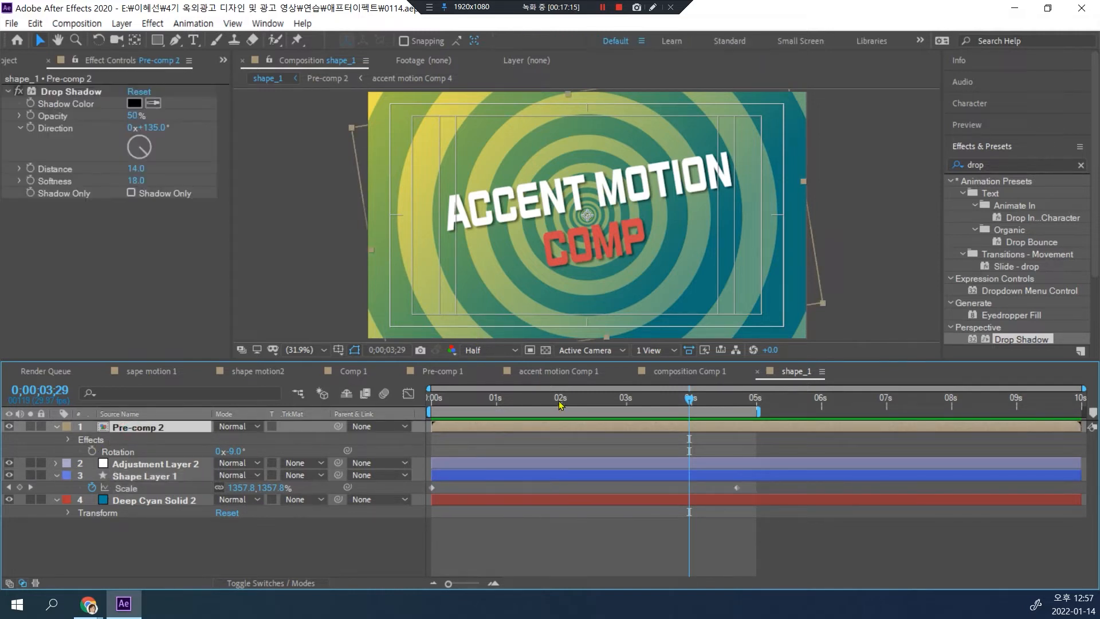
pyautogui.moveTo(689, 403); pyautogui.dragTo(671, 404)
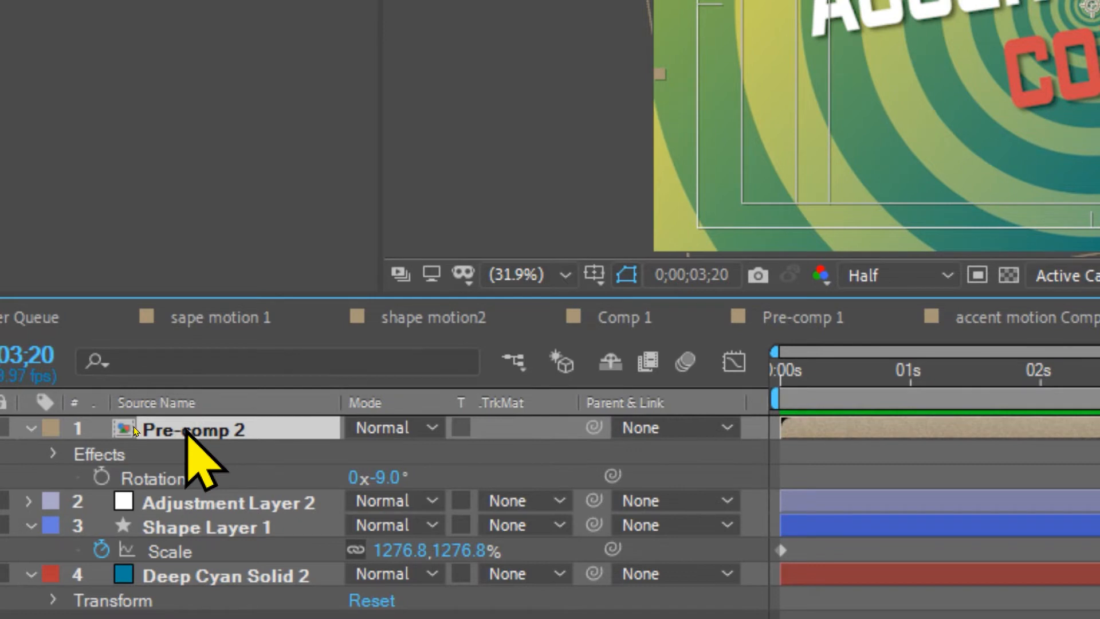
pyautogui.press('s')
pyautogui.click(102, 452)
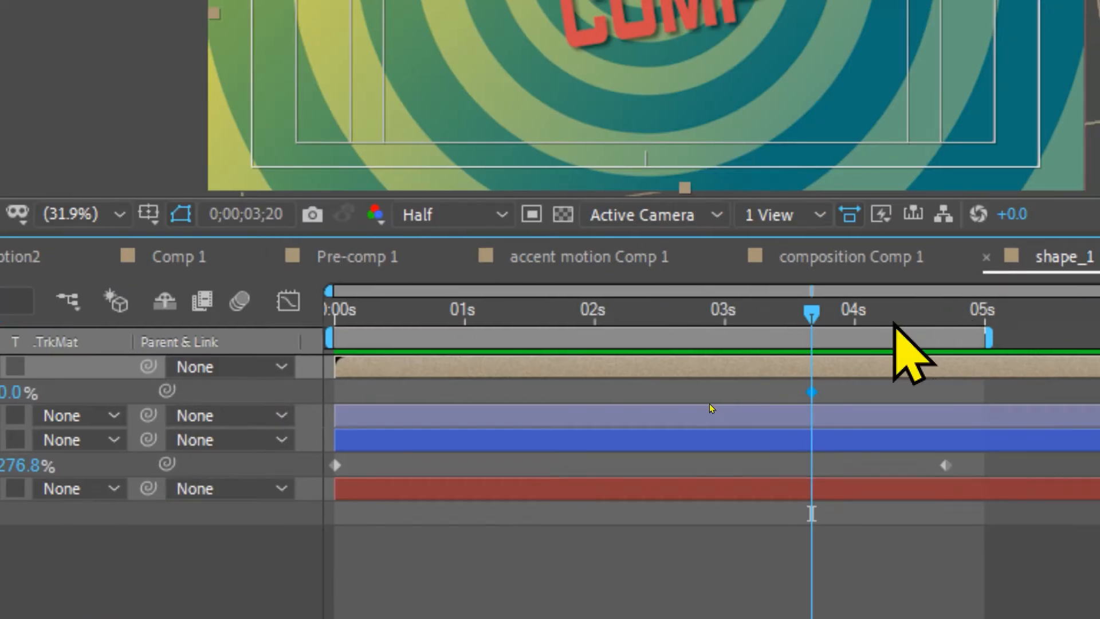
pyautogui.hotkey('shift', 'pagedown')
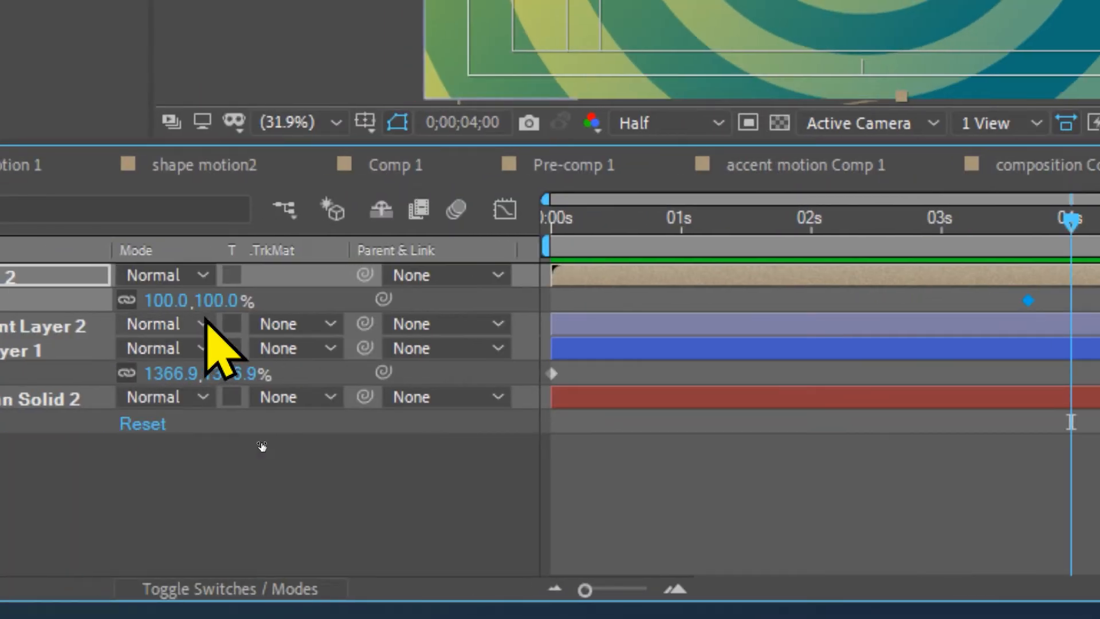
pyautogui.click(211, 298)
pyautogui.write('0')
pyautogui.press('Return')
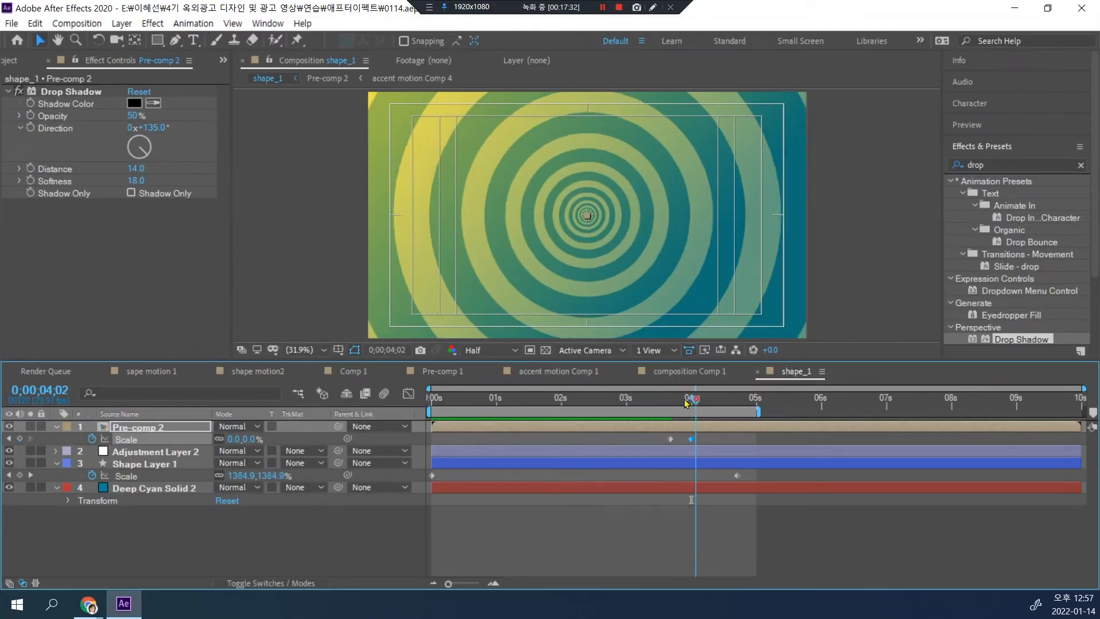
pyautogui.moveTo(694, 403); pyautogui.dragTo(676, 404)
pyautogui.press('space')
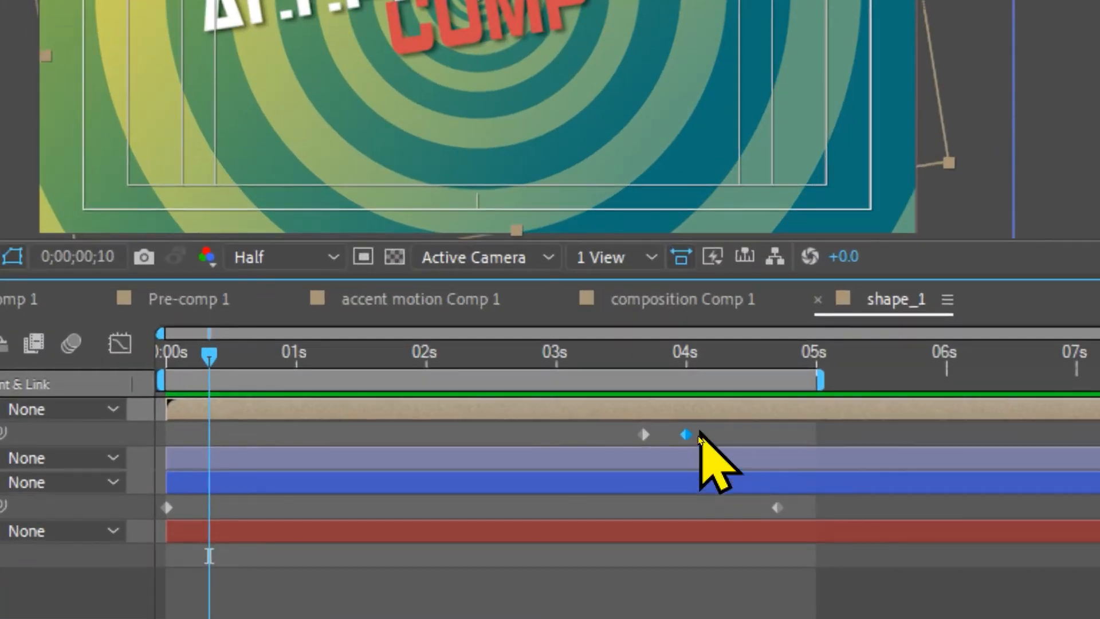
# Step: Easy-ease both "Pre-comp 2" scale keyframes, reshape the speed curve to peak right after the first one, and preview the animation
pyautogui.moveTo(698, 436); pyautogui.dragTo(666, 448)
pyautogui.press('F9')
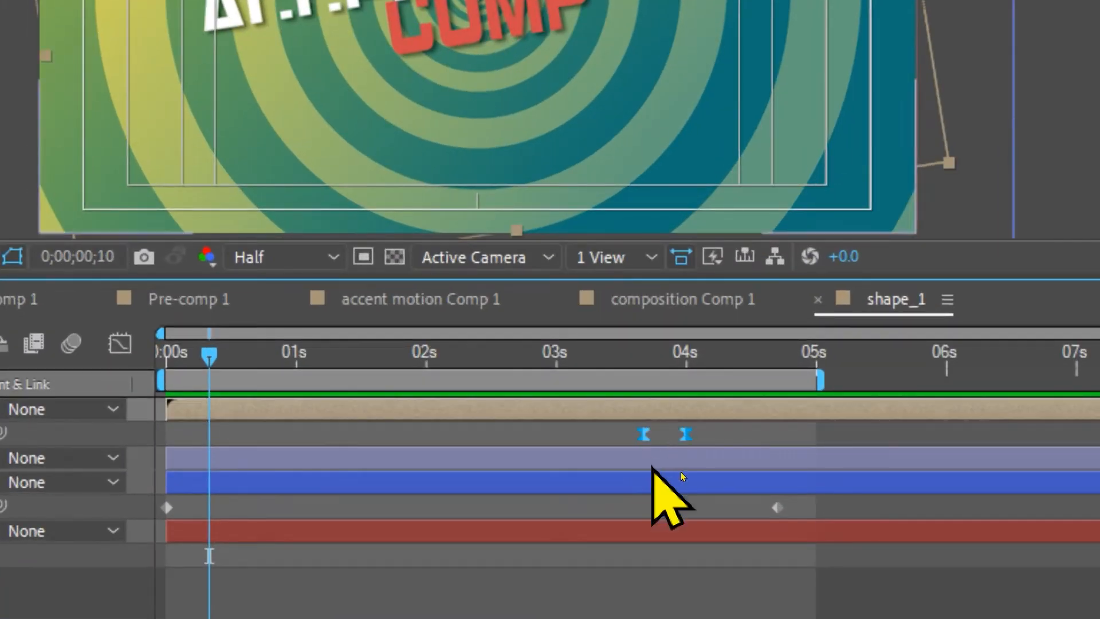
pyautogui.click(153, 344)
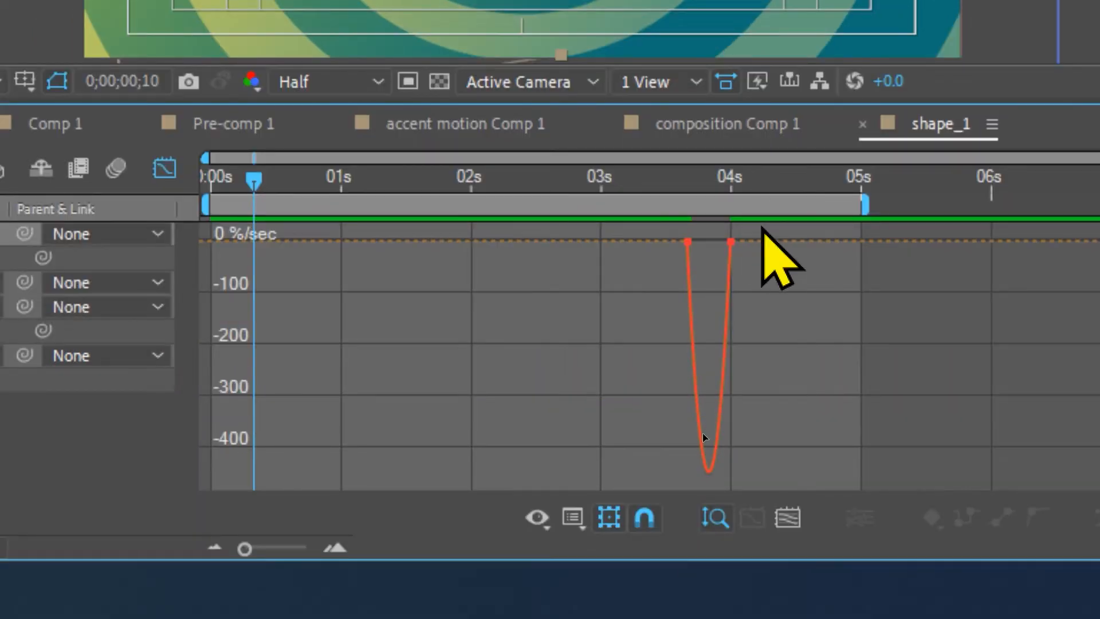
pyautogui.click(723, 242)
pyautogui.moveTo(721, 241); pyautogui.dragTo(685, 248)
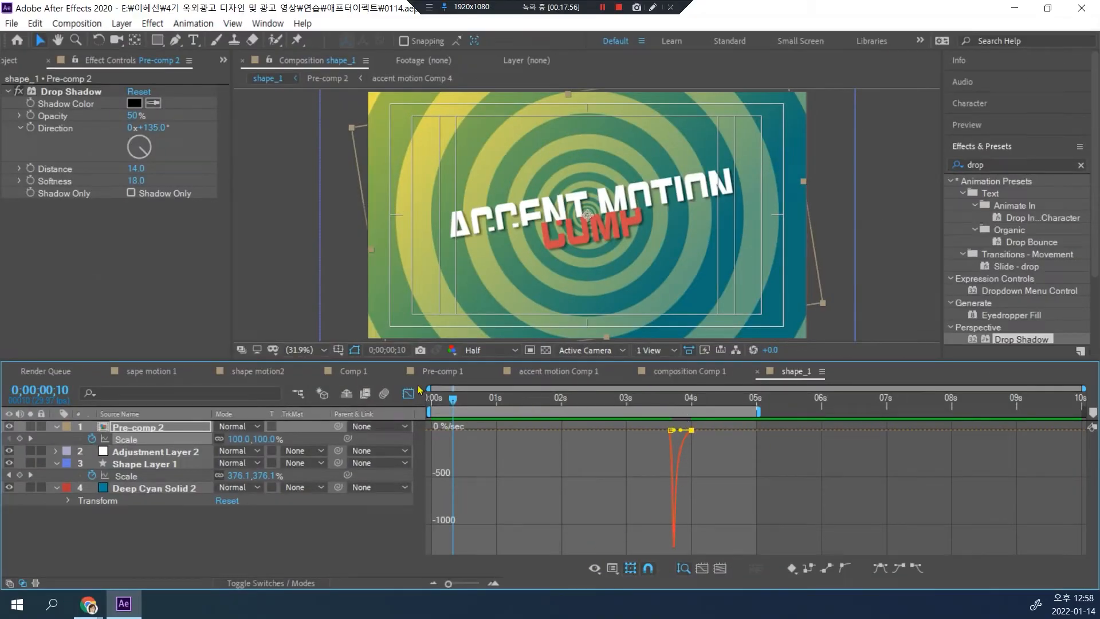
pyautogui.click(407, 395)
pyautogui.press('space')
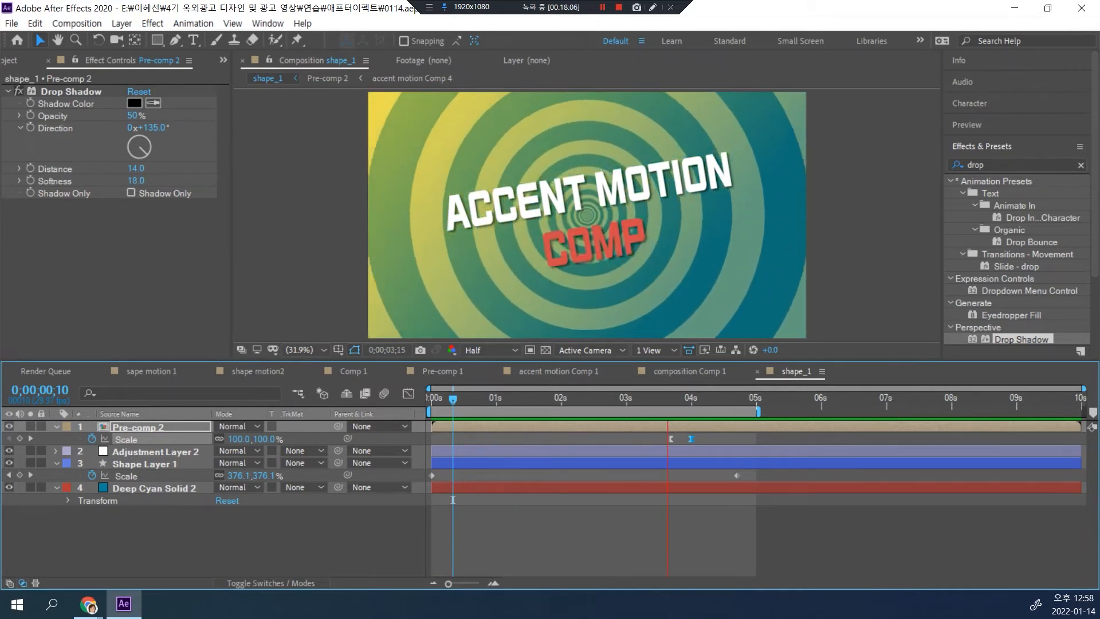
pyautogui.press('space')
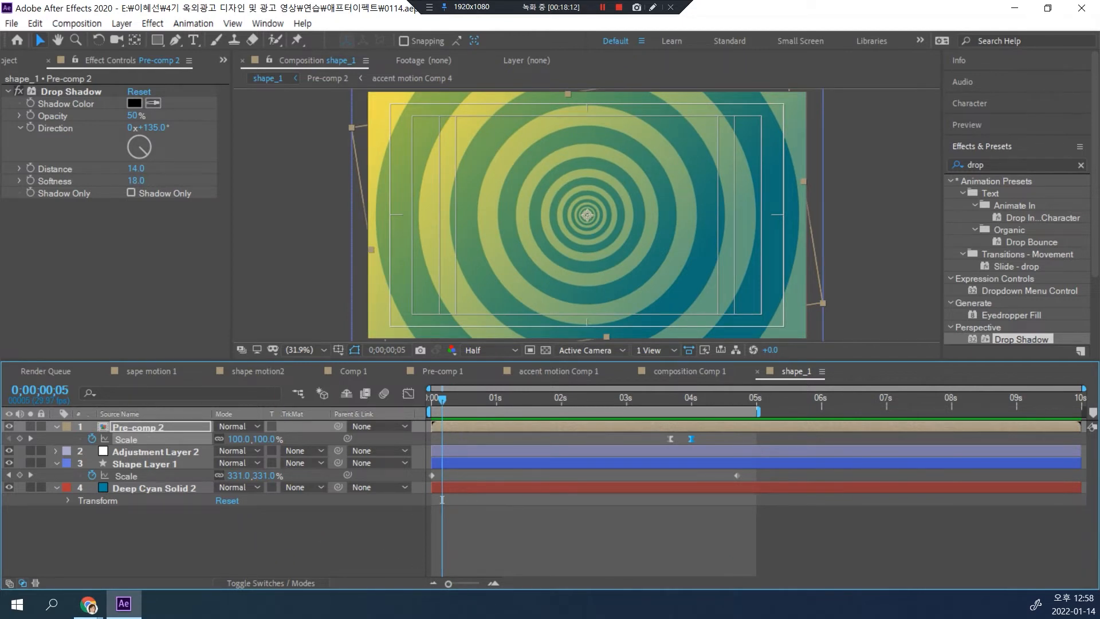
# Step: Switch to Chrome, watch the reference video "백그라운드_원 패턴.mp4", close its tab, and return to After Effects
pyautogui.moveTo(88, 604)
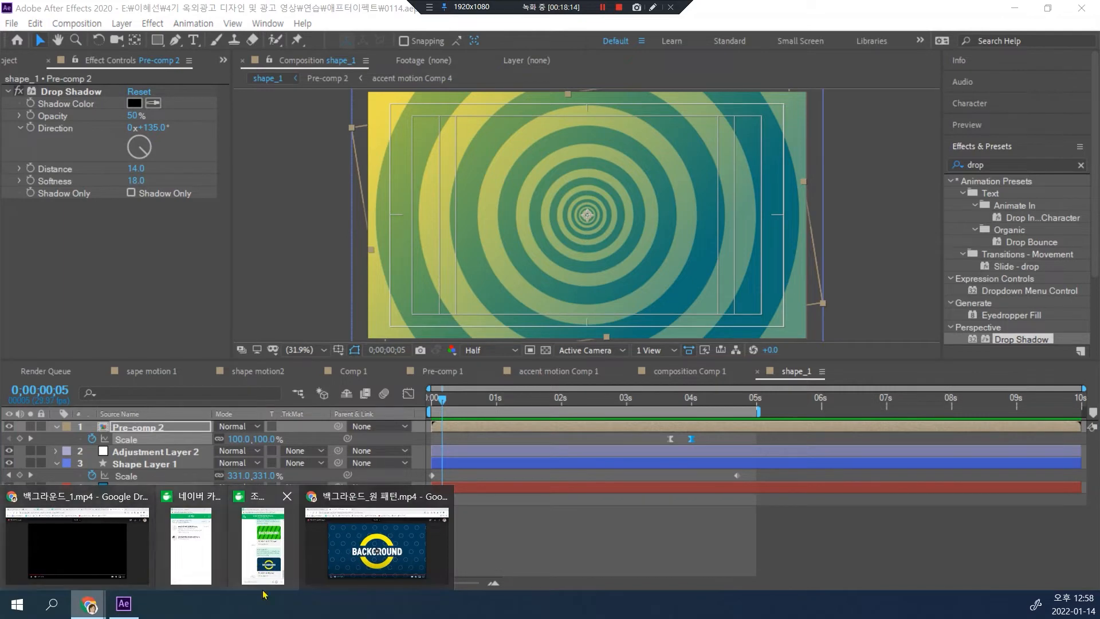
pyautogui.click(321, 569)
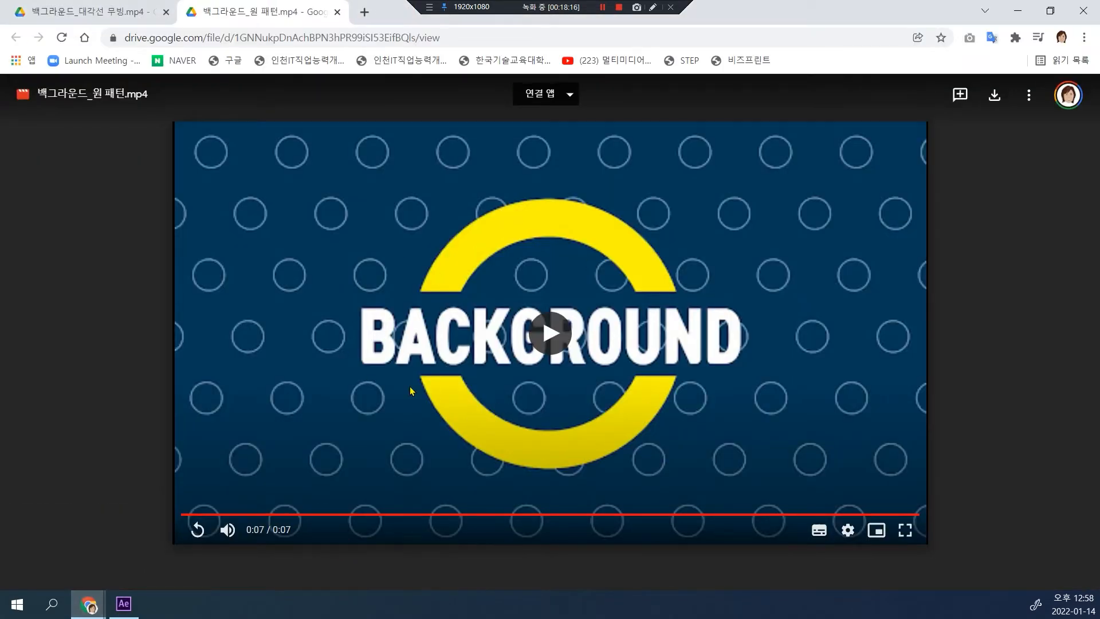
pyautogui.click(551, 331)
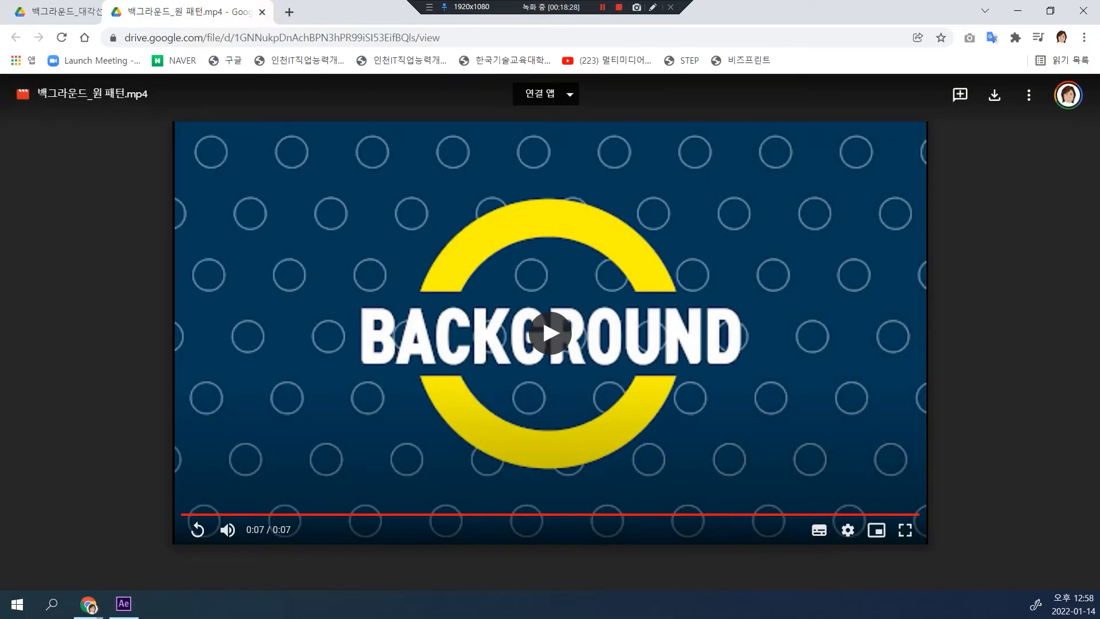
pyautogui.hotkey('ctrl', 'w')
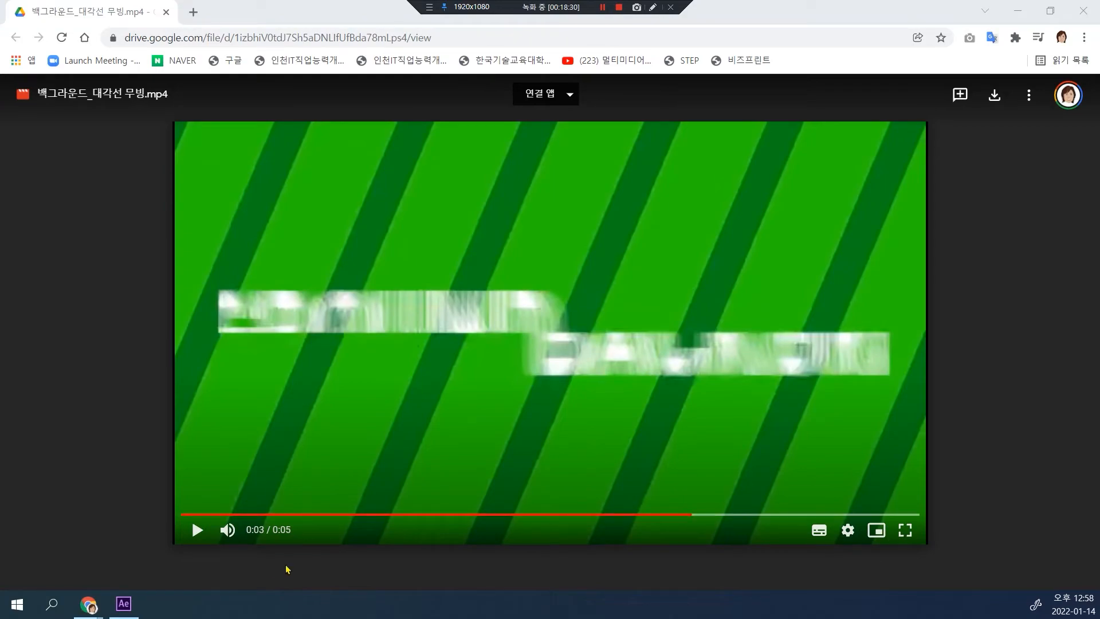
pyautogui.click(124, 604)
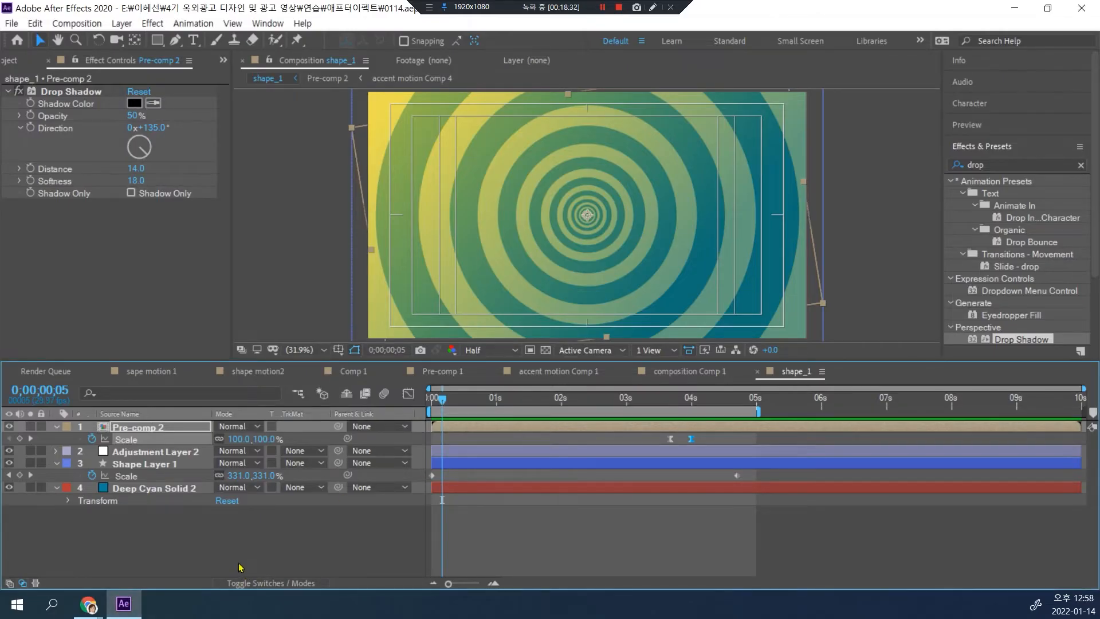
# Step: Create a 1920×1080, 10-second composition named "shape motion_2" and add a full-size deep cyan solid as its background
pyautogui.hotkey('ctrl', 'n')
pyautogui.write('shape mo')
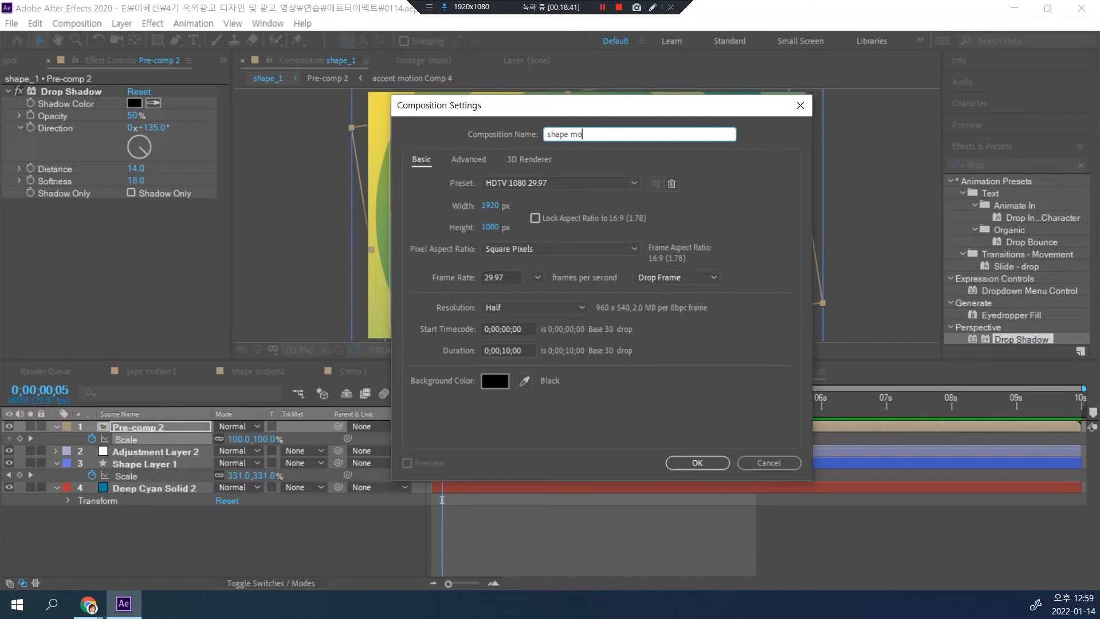
pyautogui.write('tion_2')
pyautogui.press('Return')
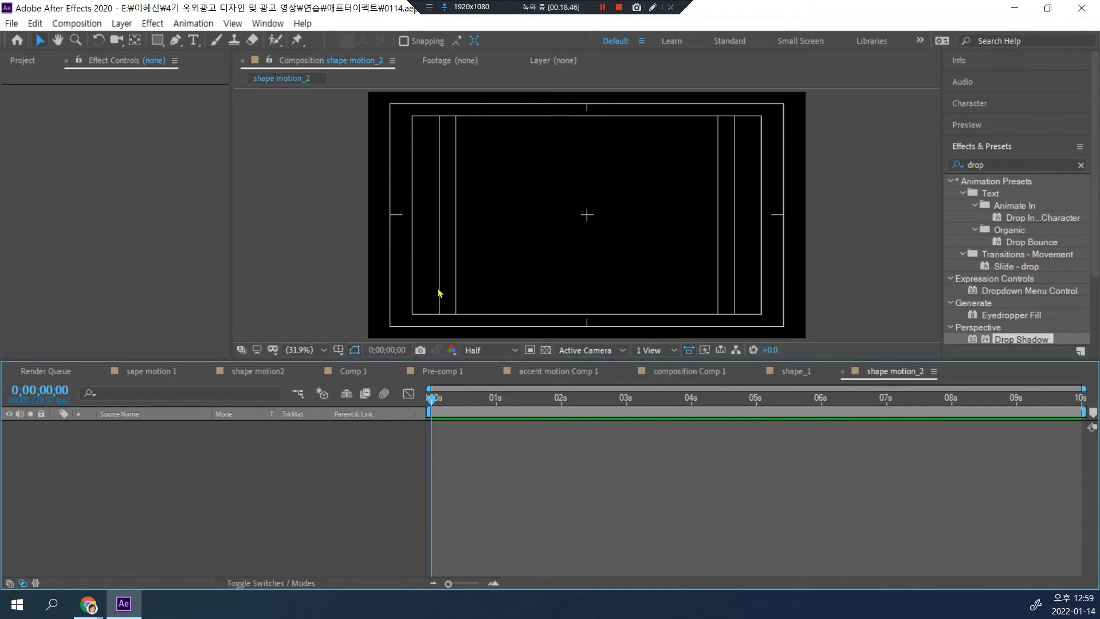
pyautogui.hotkey('ctrl', 'y')
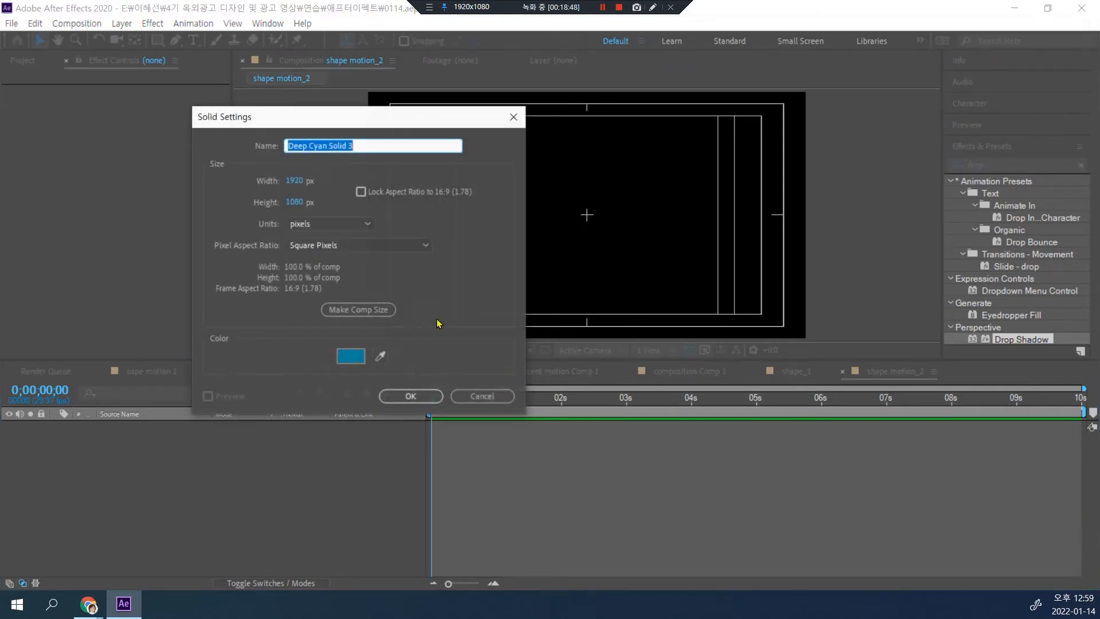
pyautogui.click(410, 395)
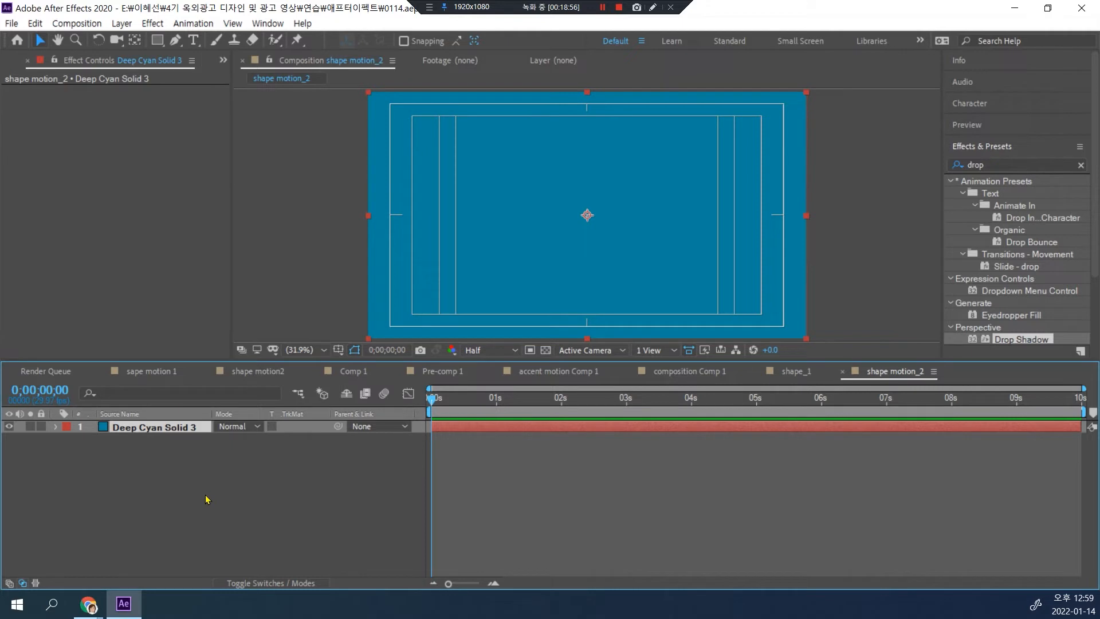
# Step: Draw a small unfilled circle in the composition's upper-left corner as a new shape layer, with a 10 px pale yellow stroke
pyautogui.moveTo(160, 43); pyautogui.dragTo(195, 67)
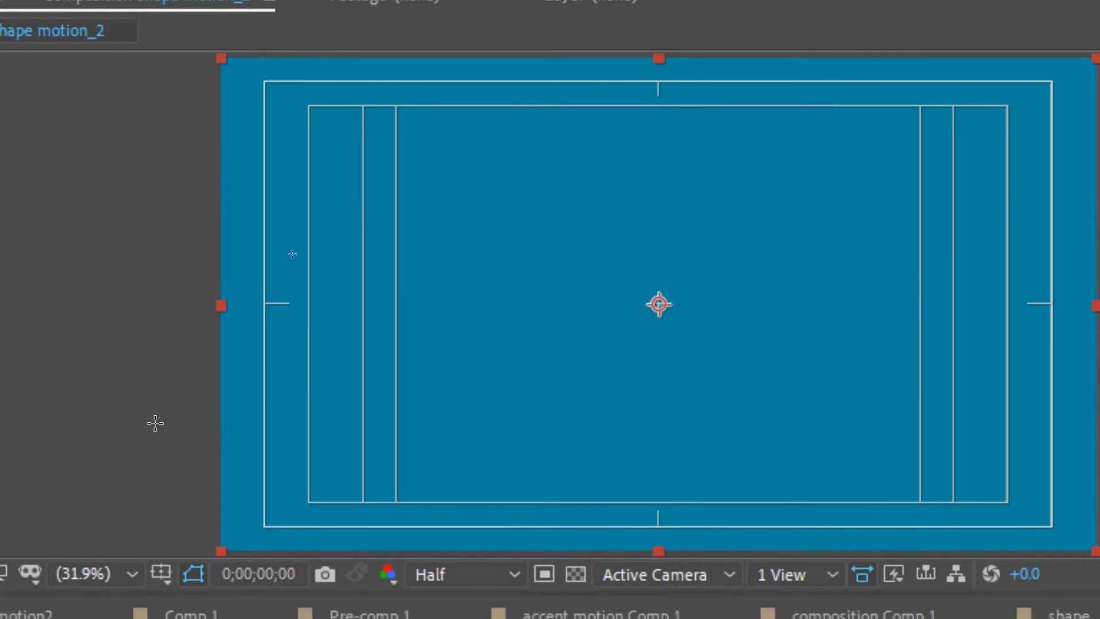
pyautogui.click(56, 332)
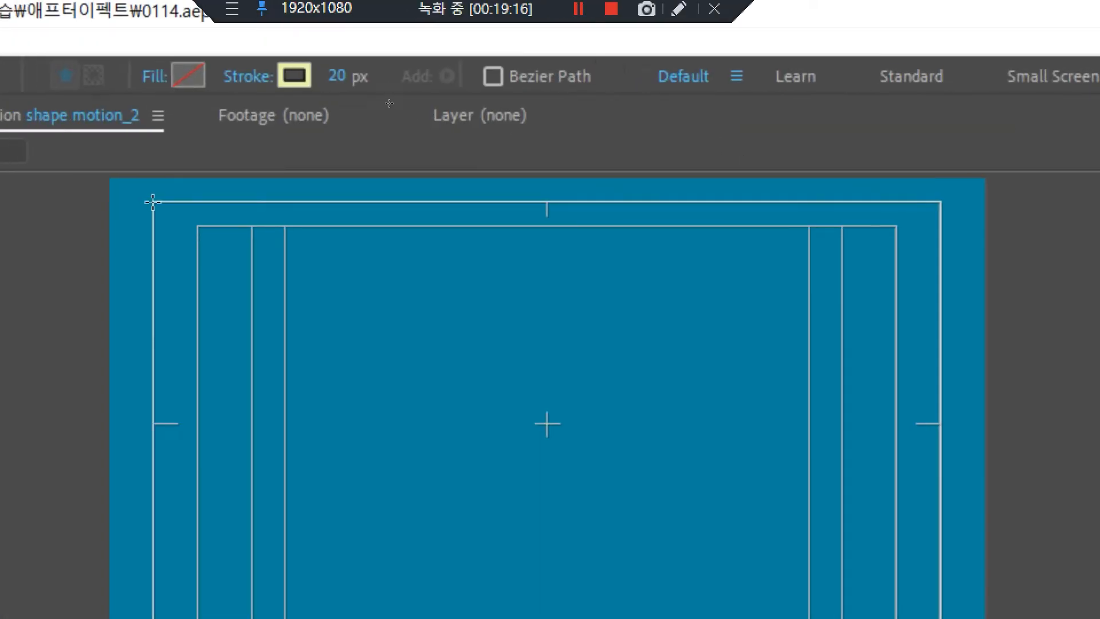
pyautogui.moveTo(133, 191); pyautogui.dragTo(195, 252)
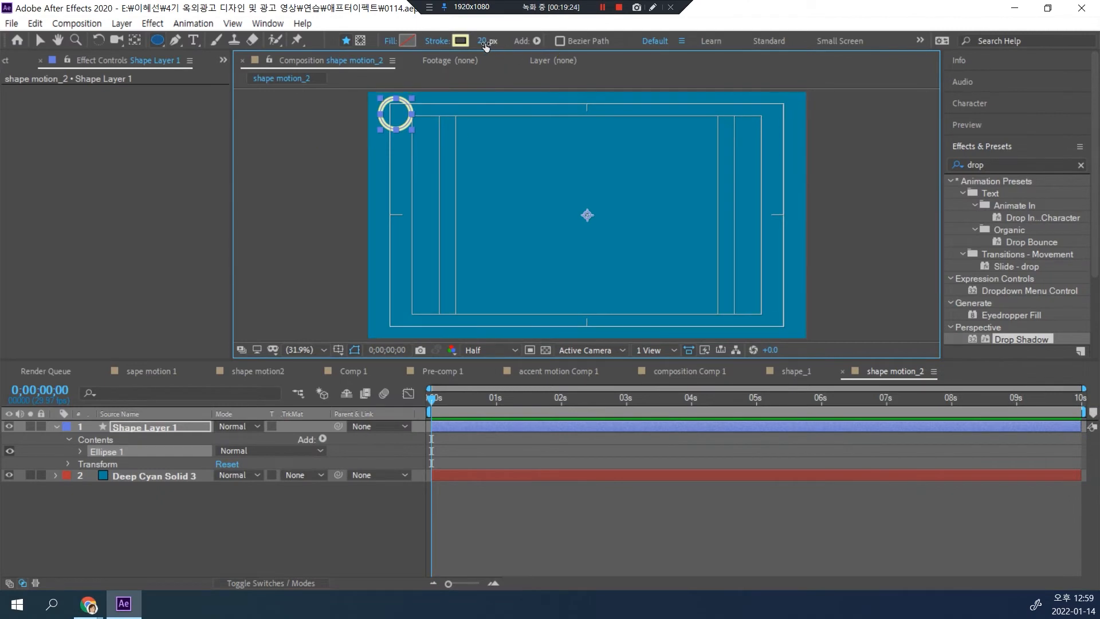
pyautogui.click(485, 42)
pyautogui.write('10')
pyautogui.press('Return')
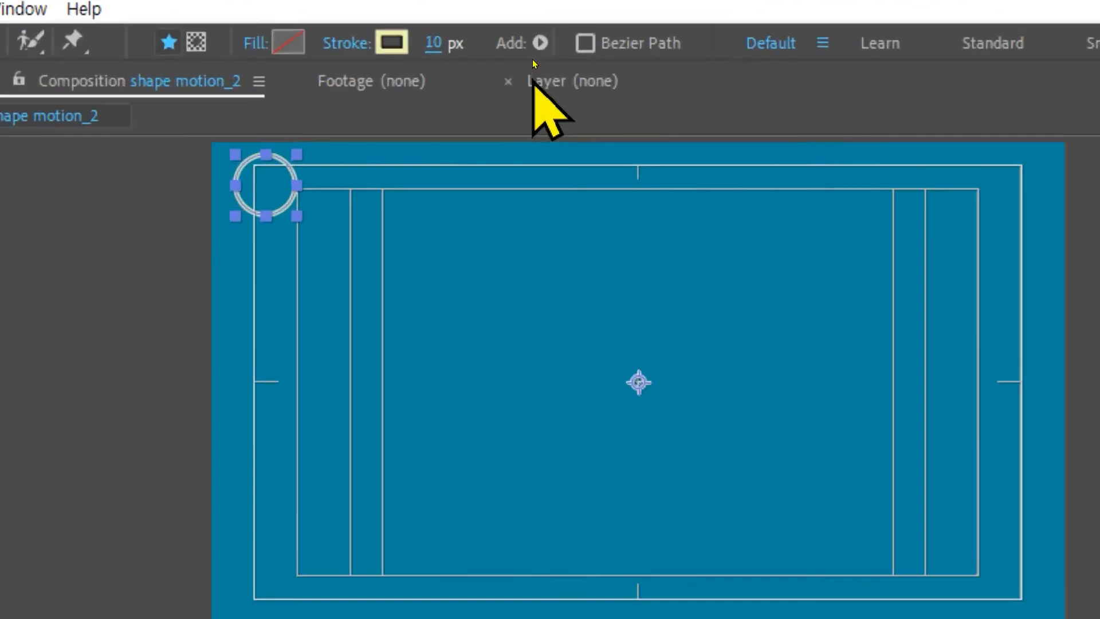
pyautogui.click(388, 62)
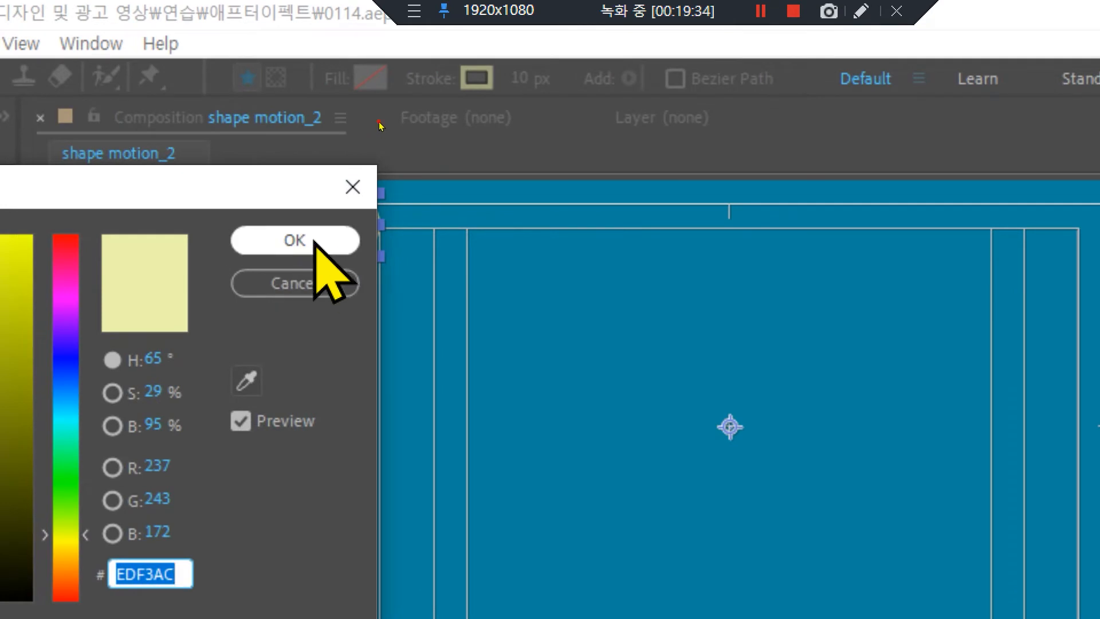
pyautogui.click(312, 241)
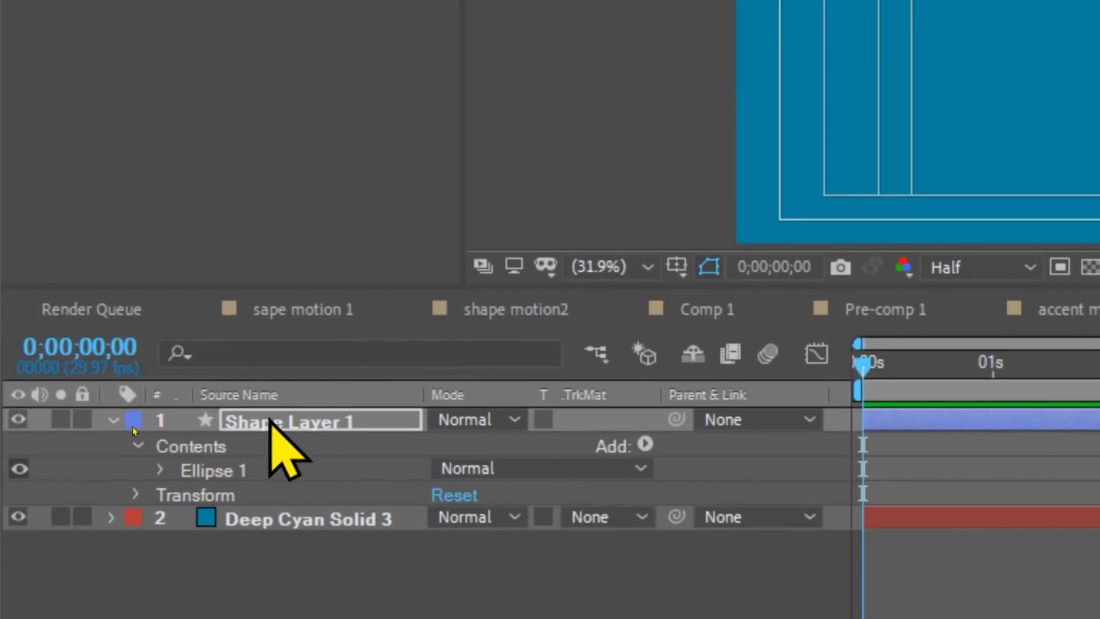
# Step: Rename the circle's shape layer as "원" and expand its Ellipse 1 properties
pyautogui.click(255, 424)
pyautogui.click(255, 425)
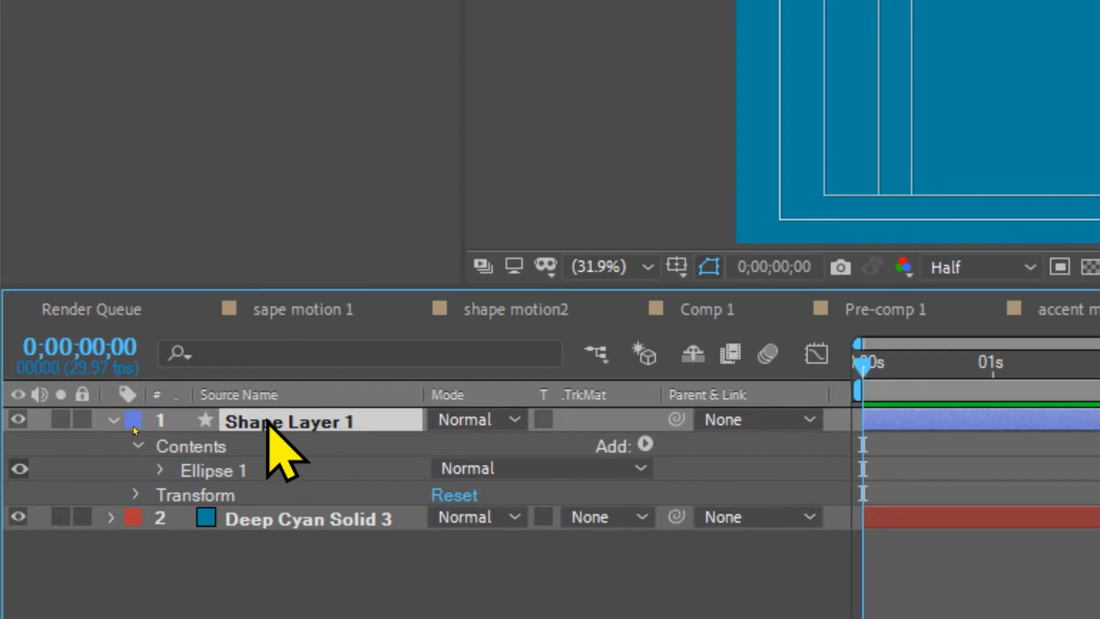
pyautogui.press('Return')
pyautogui.write('dnjs')
pyautogui.press('BackSpace')
pyautogui.press('BackSpace')
pyautogui.write('o')
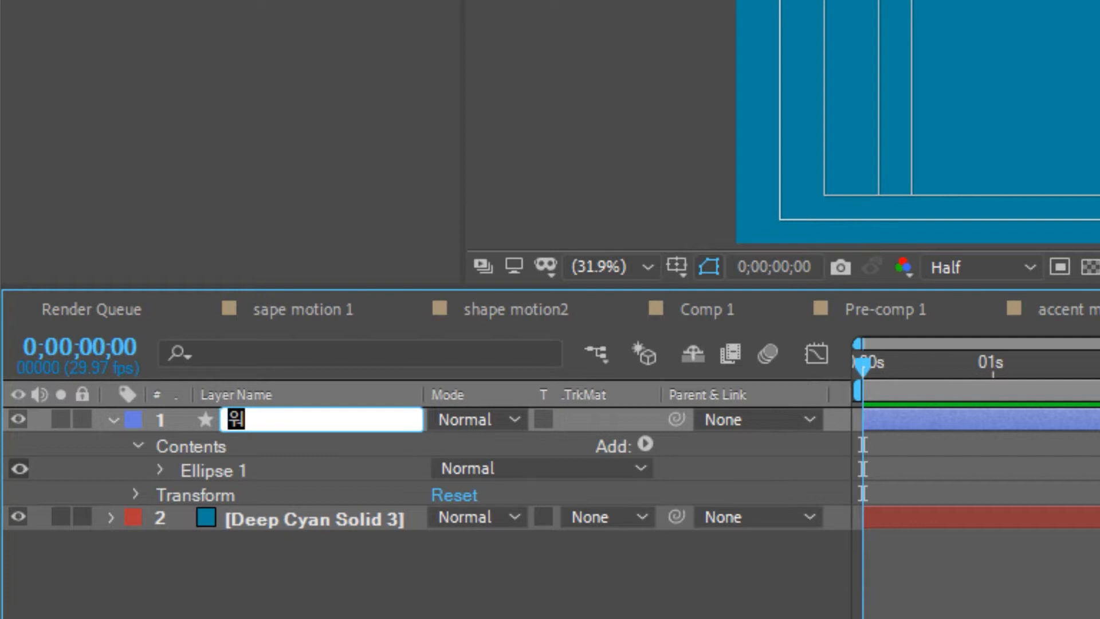
pyautogui.press('Return')
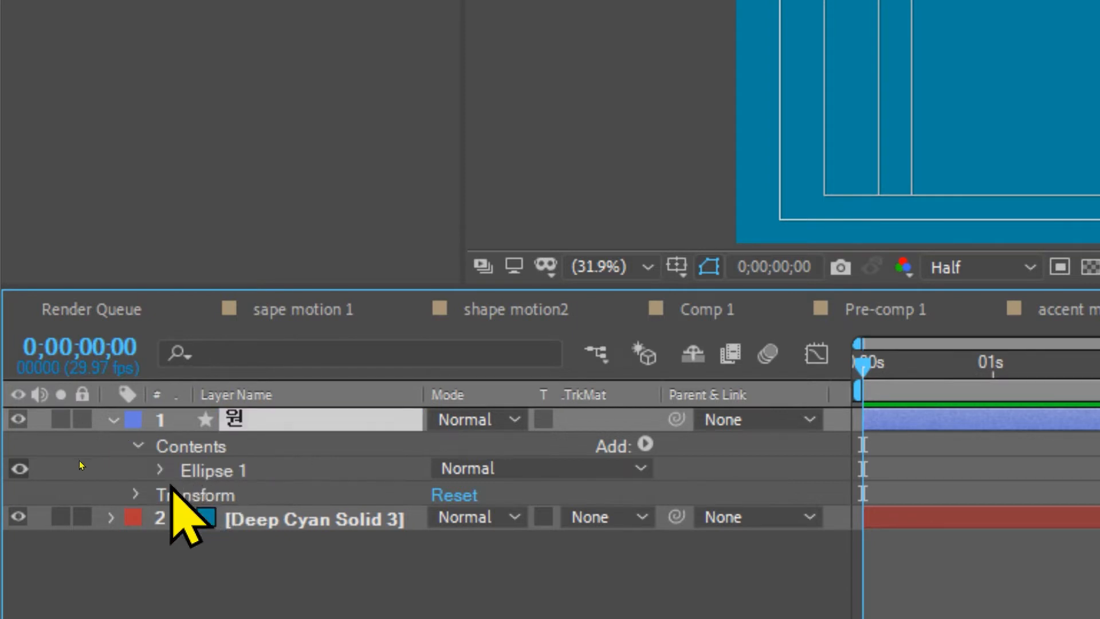
pyautogui.click(160, 470)
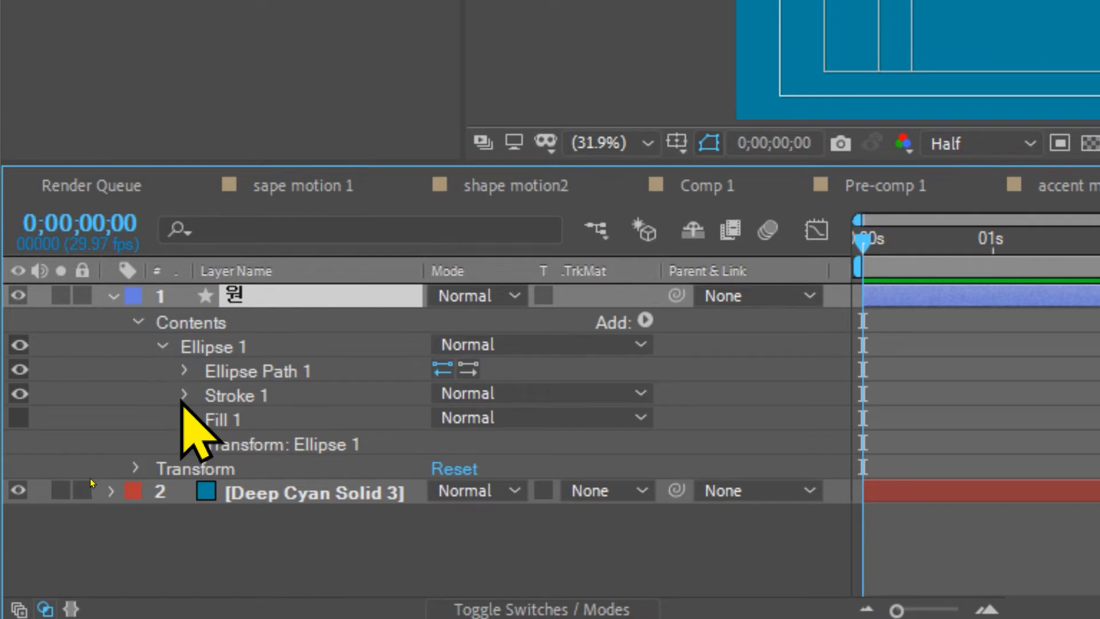
# Step: Expand Ellipse Path 1 and reduce the circle's size to 127 × 127
pyautogui.click(184, 370)
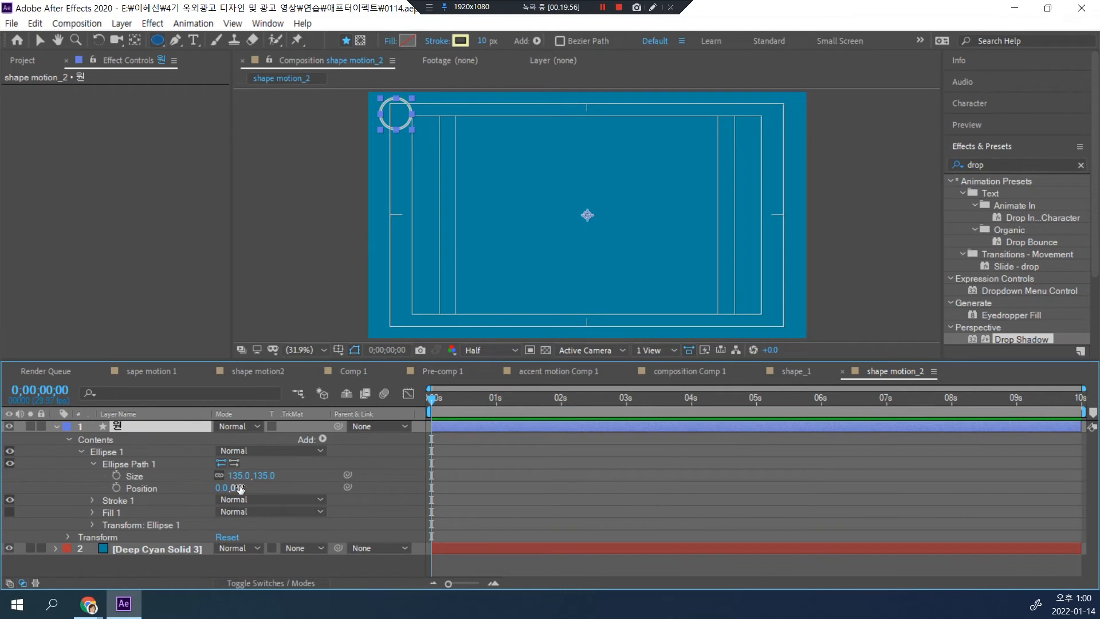
pyautogui.moveTo(237, 476); pyautogui.dragTo(232, 475)
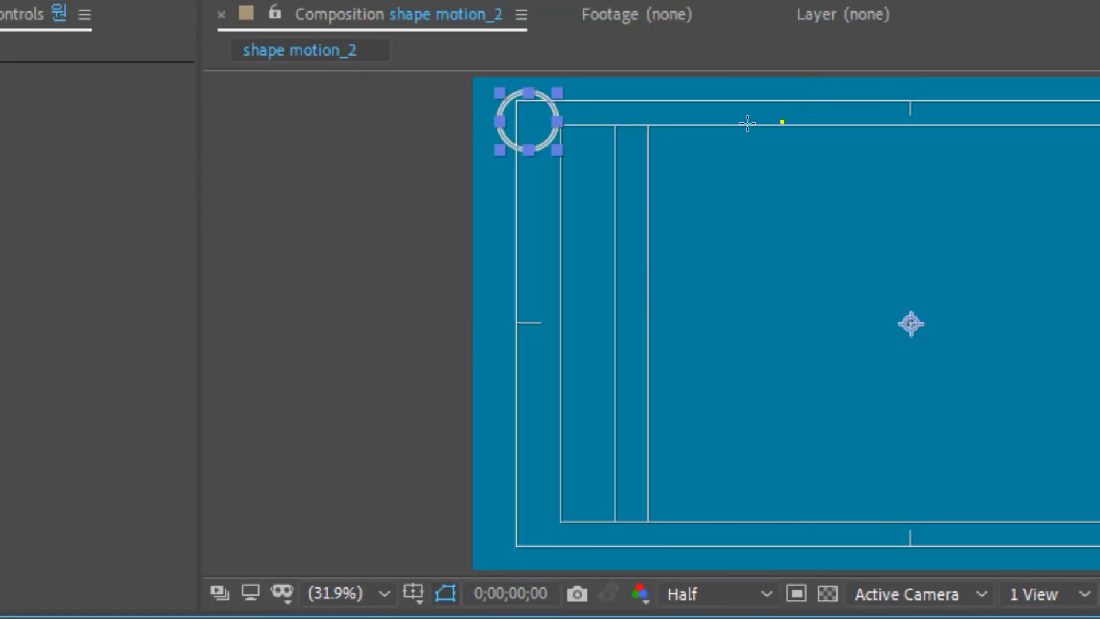
pyautogui.moveTo(678, 147); pyautogui.dragTo(672, 145)
pyautogui.moveTo(864, 144)
pyautogui.mouseDown()
pyautogui.moveTo(811, 70)
pyautogui.moveTo(861, 162)
pyautogui.mouseUp()
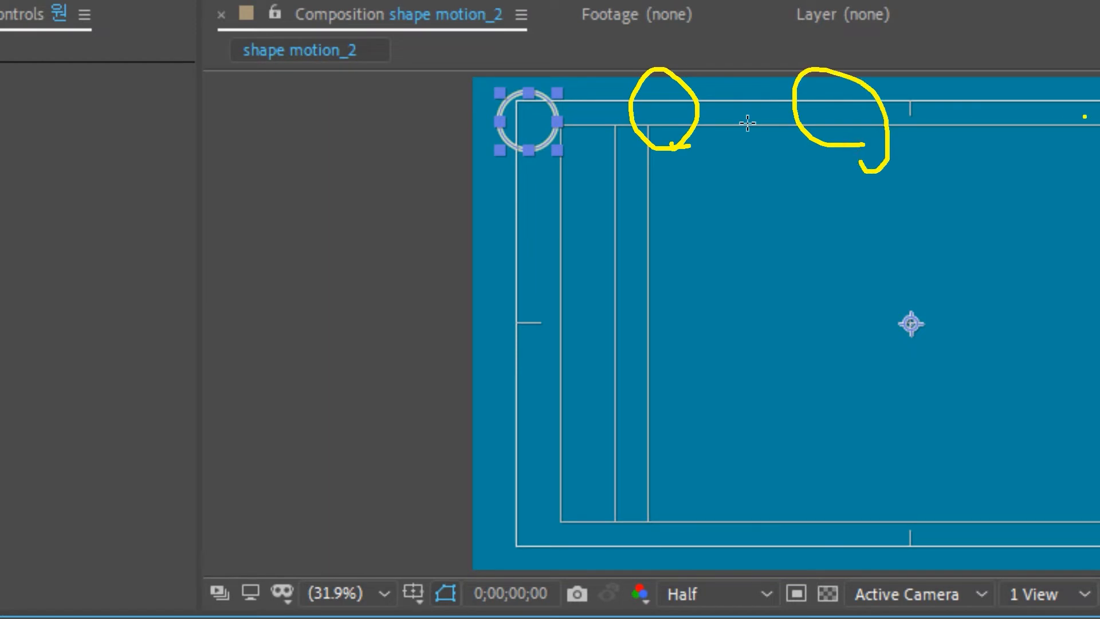
pyautogui.moveTo(1083, 123)
pyautogui.mouseDown()
pyautogui.moveTo(977, 44)
pyautogui.moveTo(1030, 151)
pyautogui.mouseUp()
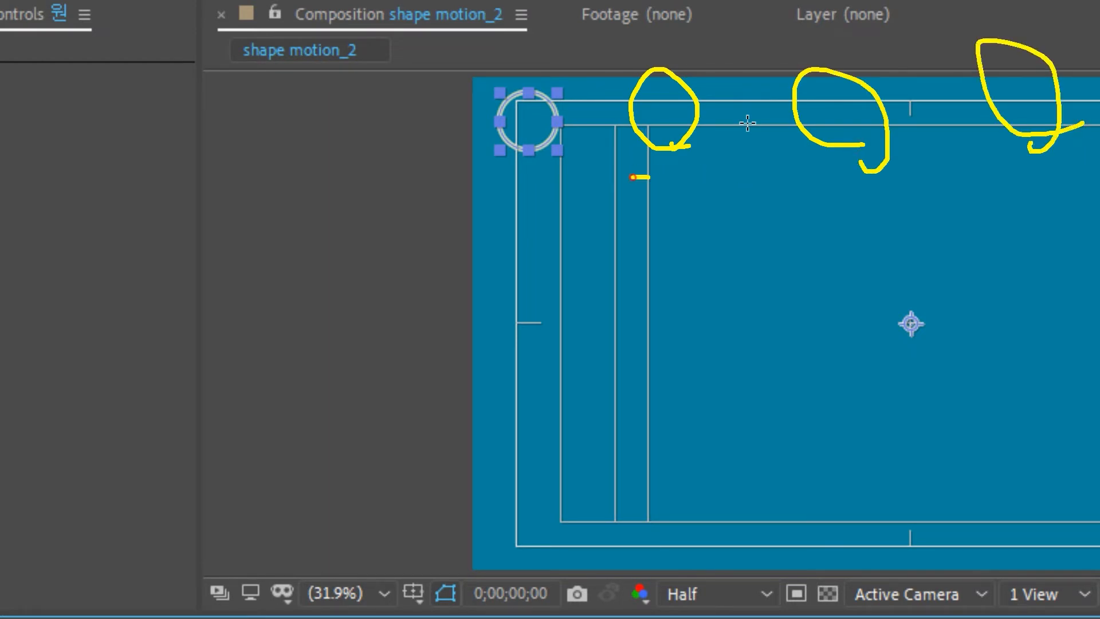
pyautogui.moveTo(632, 177); pyautogui.dragTo(885, 178)
pyautogui.moveTo(825, 159); pyautogui.dragTo(842, 224)
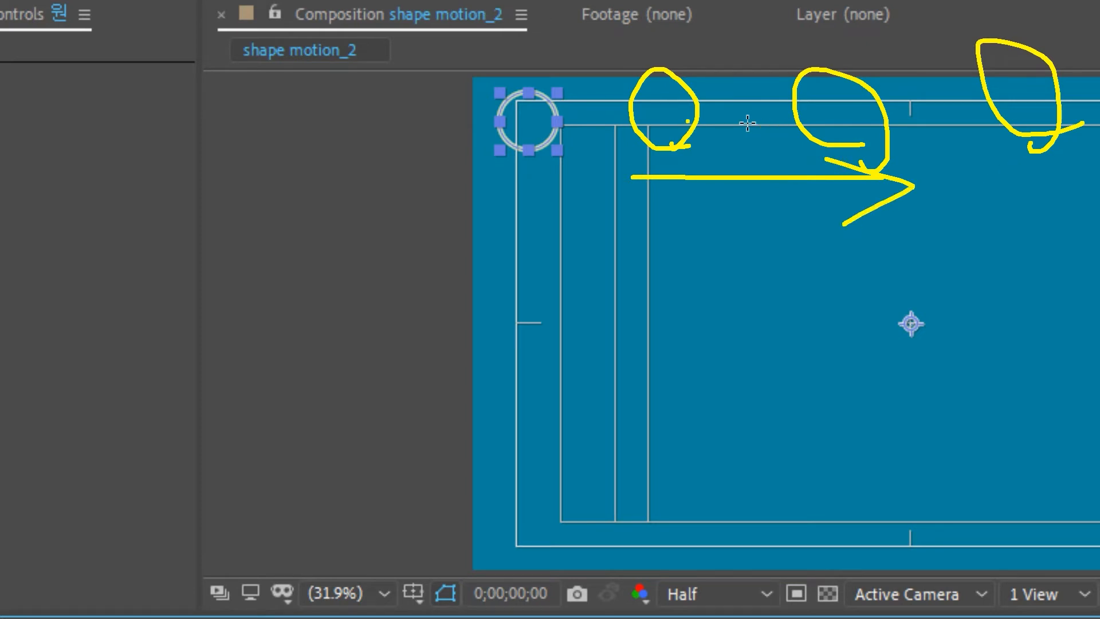
pyautogui.moveTo(934, 133); pyautogui.dragTo(921, 188)
pyautogui.moveTo(971, 157)
pyautogui.mouseDown()
pyautogui.moveTo(975, 190)
pyautogui.moveTo(968, 155)
pyautogui.mouseUp()
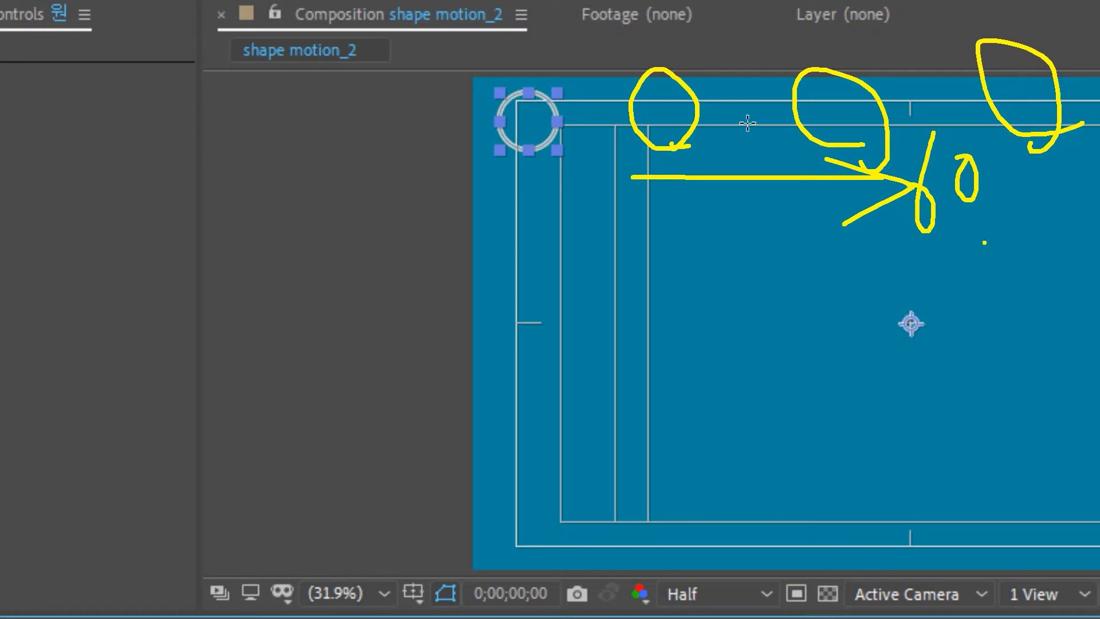
pyautogui.press('Escape')
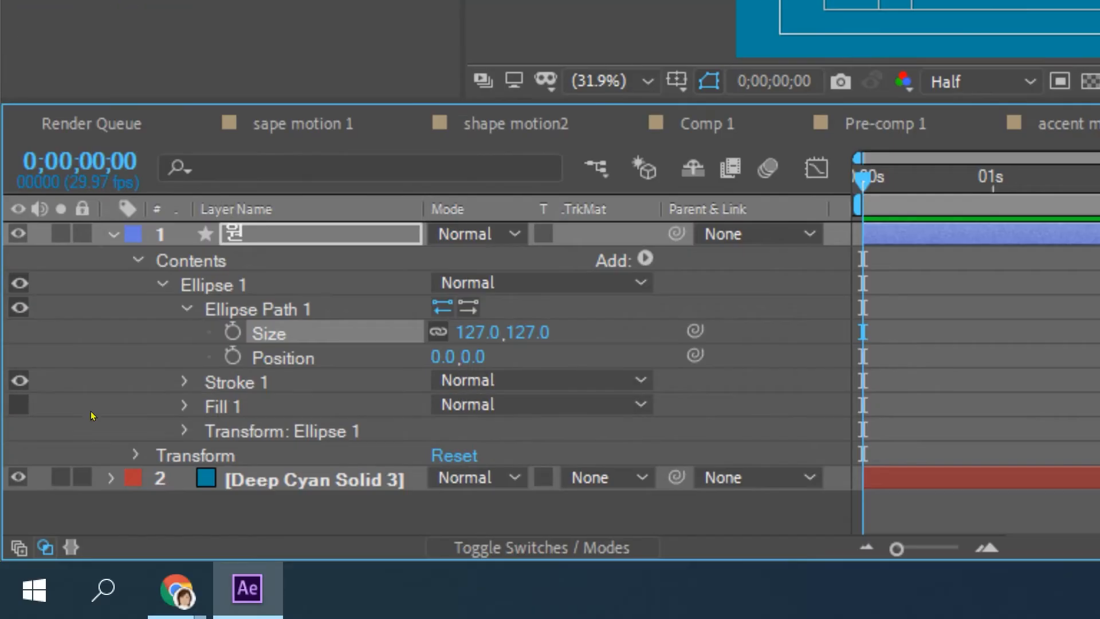
# Step: Collapse Ellipse 1 and add a Repeater to the contents of the "원" layer
pyautogui.click(163, 283)
pyautogui.click(179, 265)
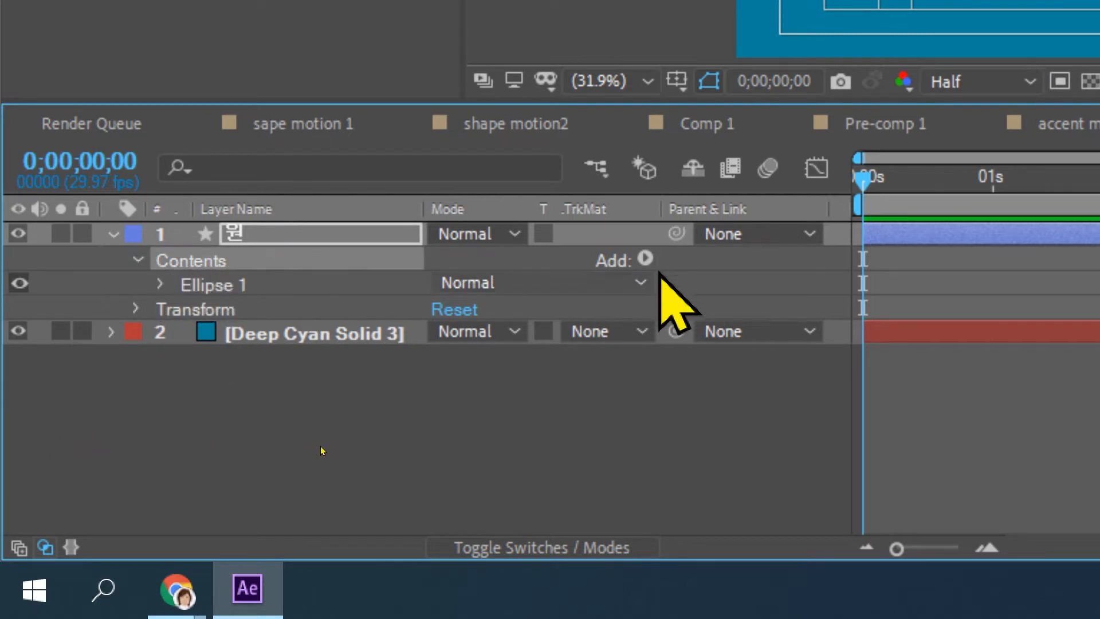
pyautogui.click(645, 258)
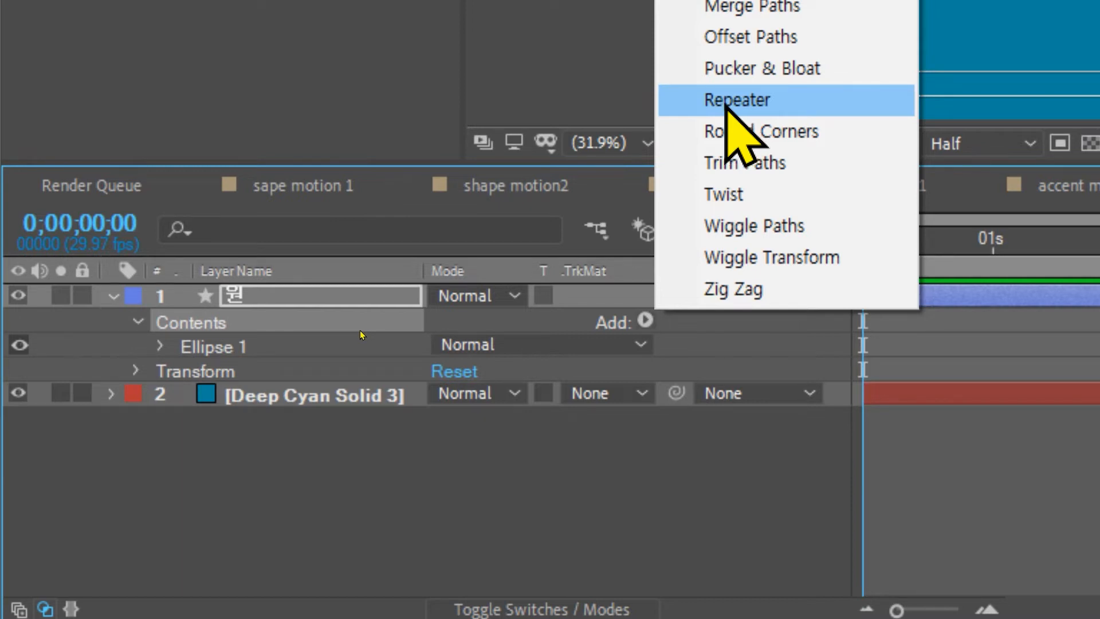
pyautogui.click(736, 101)
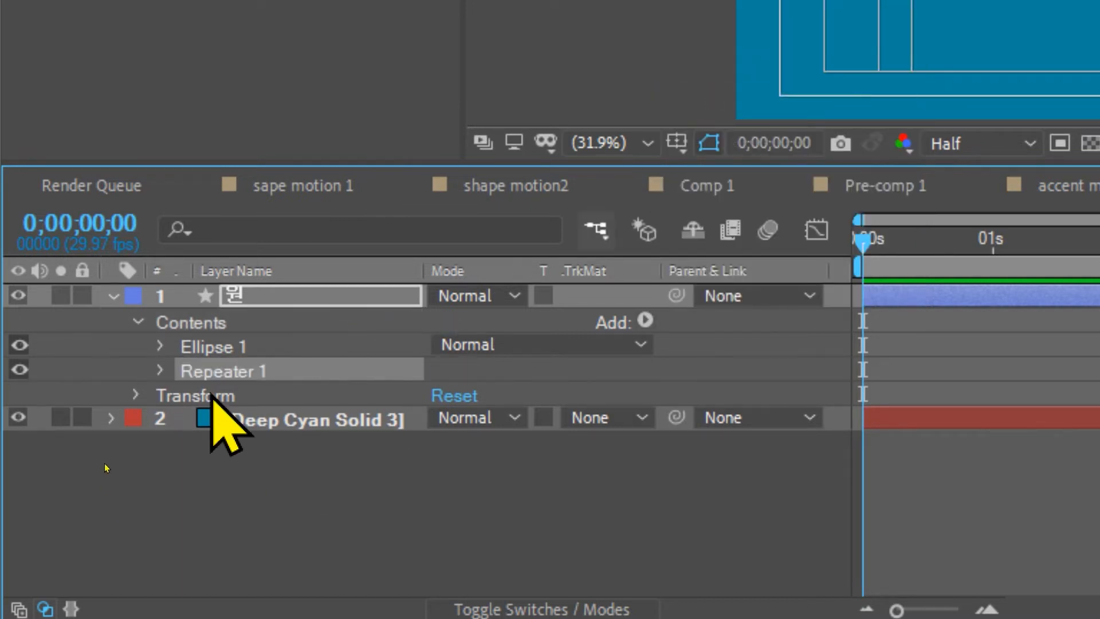
pyautogui.click(213, 350)
pyautogui.click(211, 376)
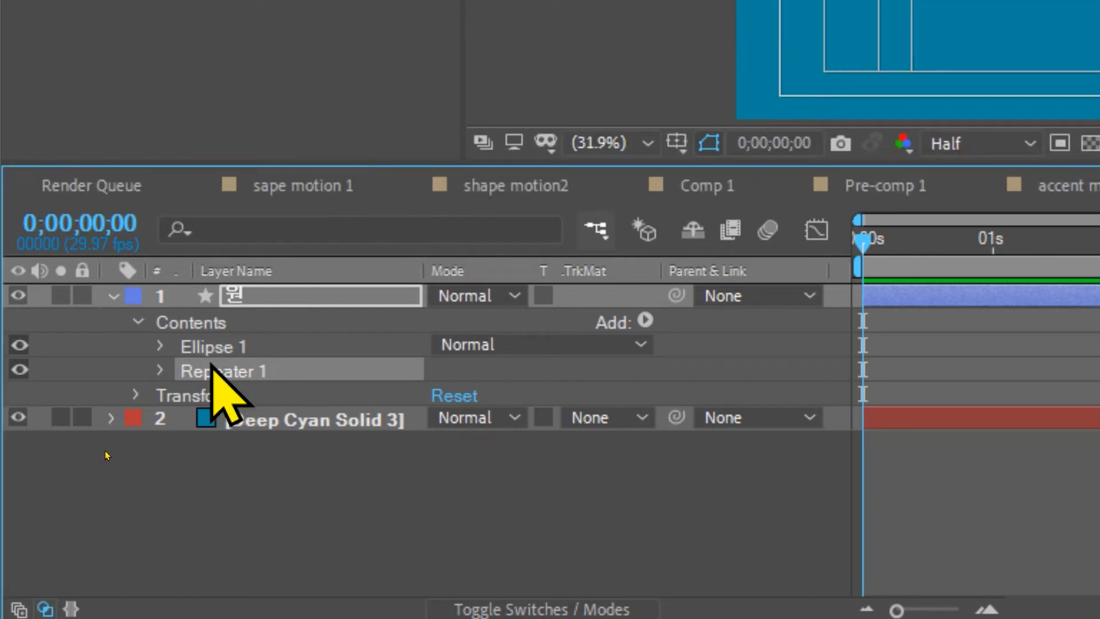
pyautogui.click(213, 349)
pyautogui.click(212, 374)
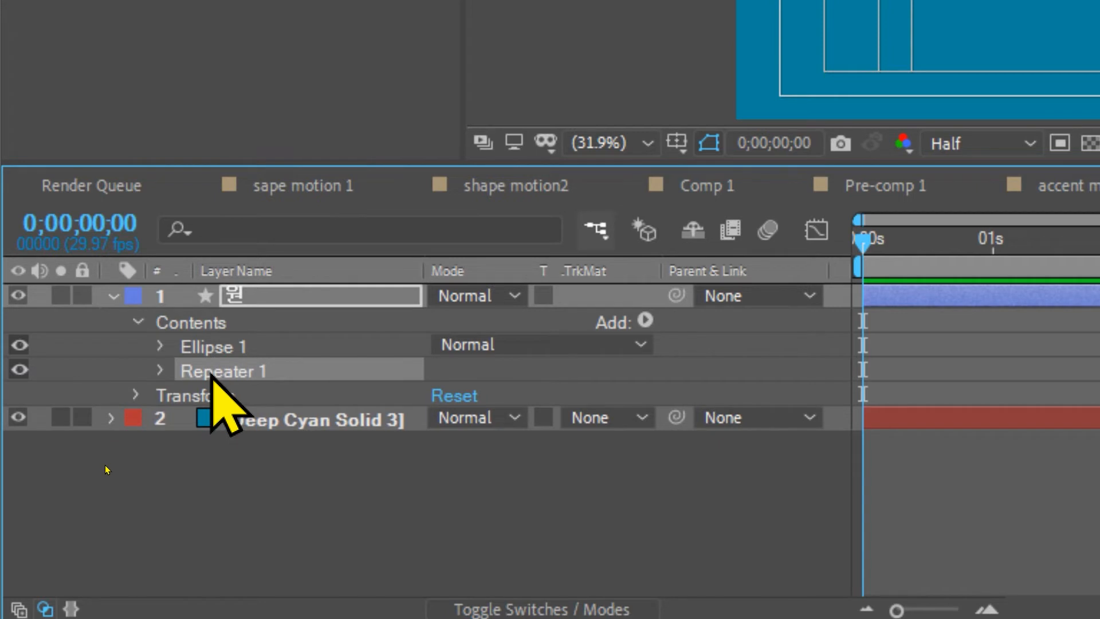
# Step: Expand Repeater 1 and set its number of copies to 60
pyautogui.click(160, 371)
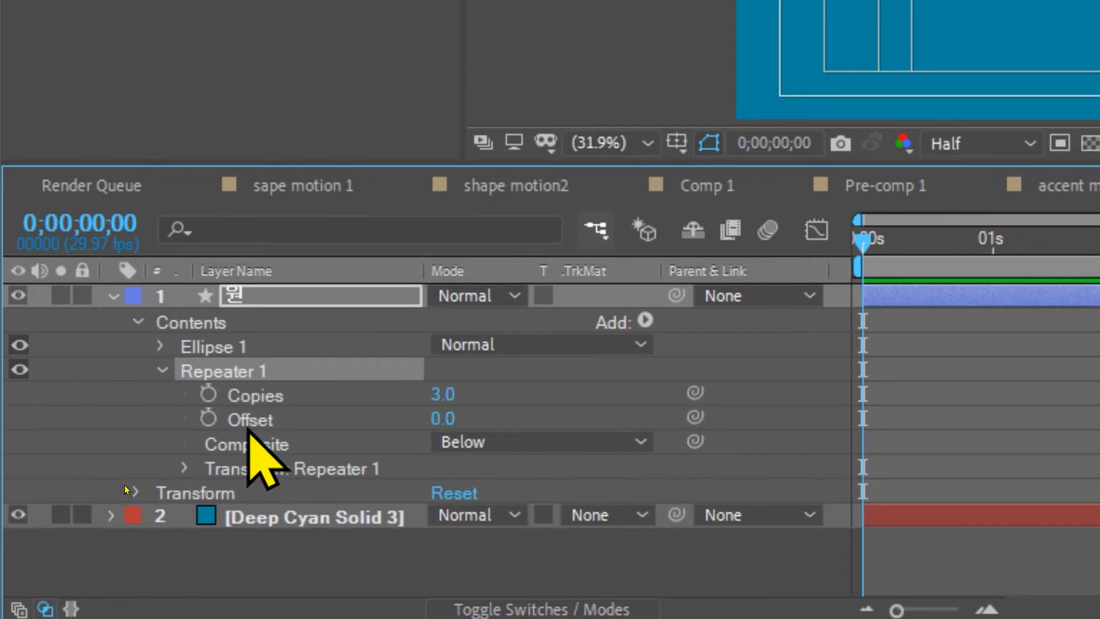
pyautogui.click(442, 394)
pyautogui.write('60')
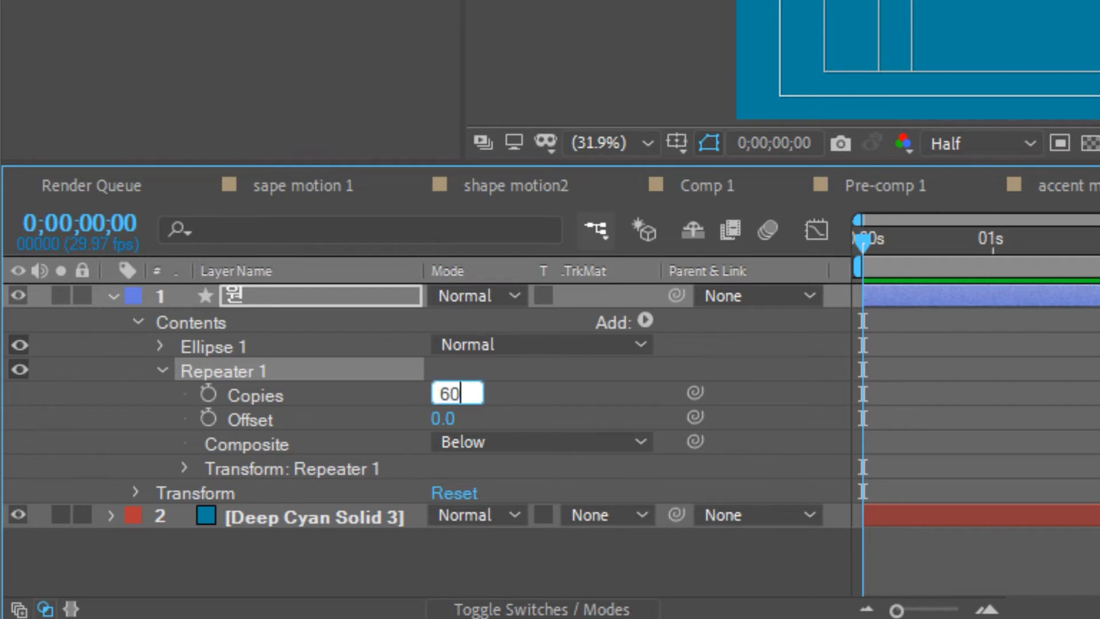
pyautogui.press('Return')
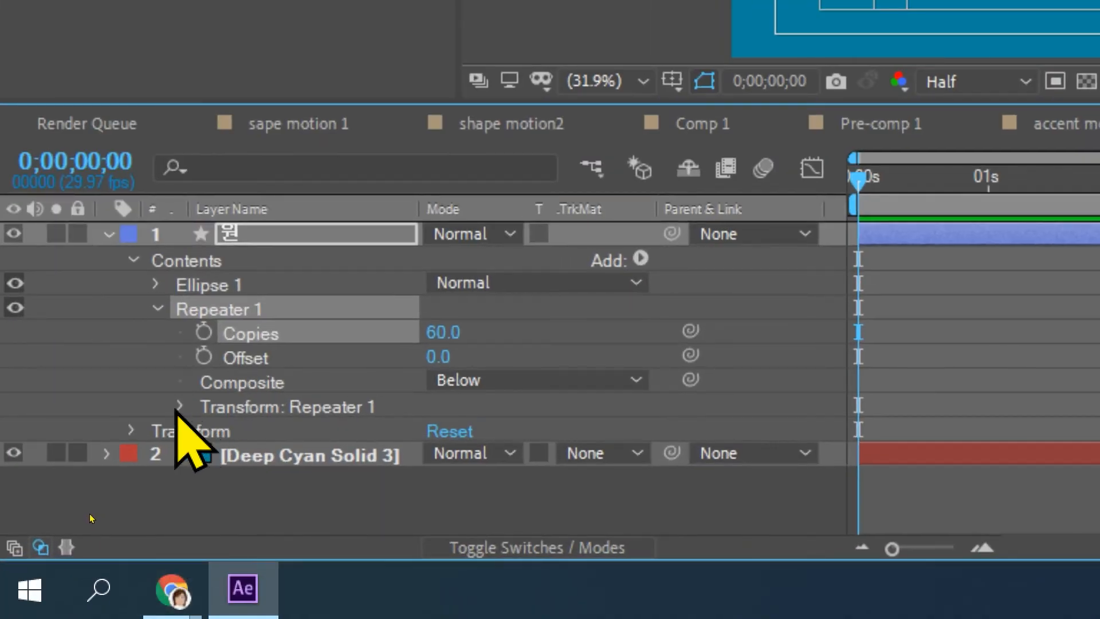
# Step: Expand Repeater 1's transform and set its position to 241, 0 to space the circles across the composition's width
pyautogui.click(179, 406)
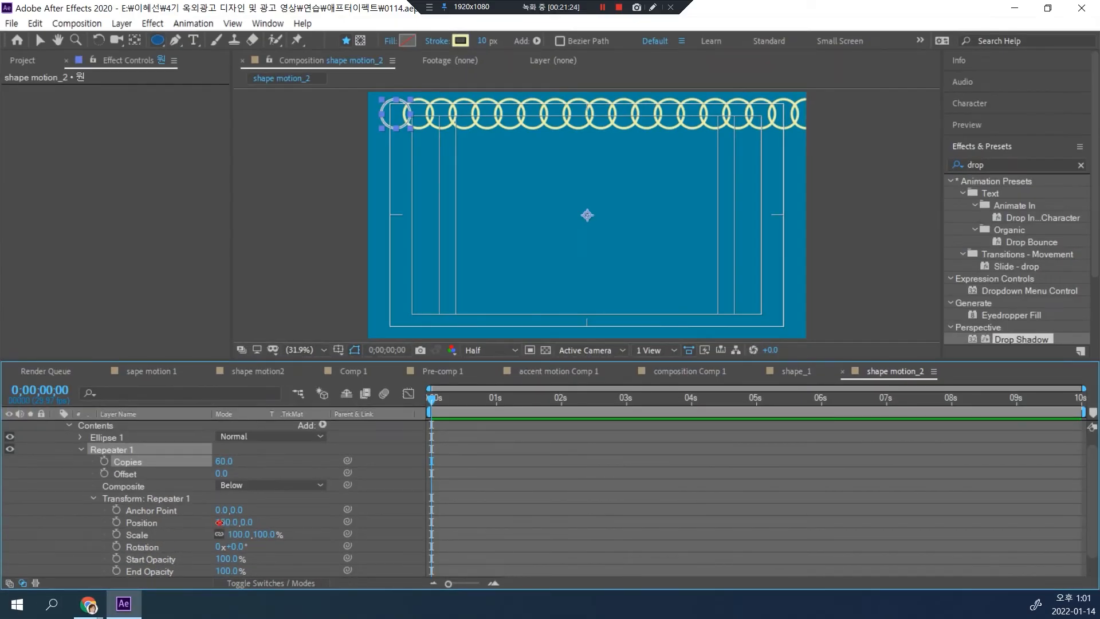
pyautogui.moveTo(219, 522); pyautogui.dragTo(301, 515)
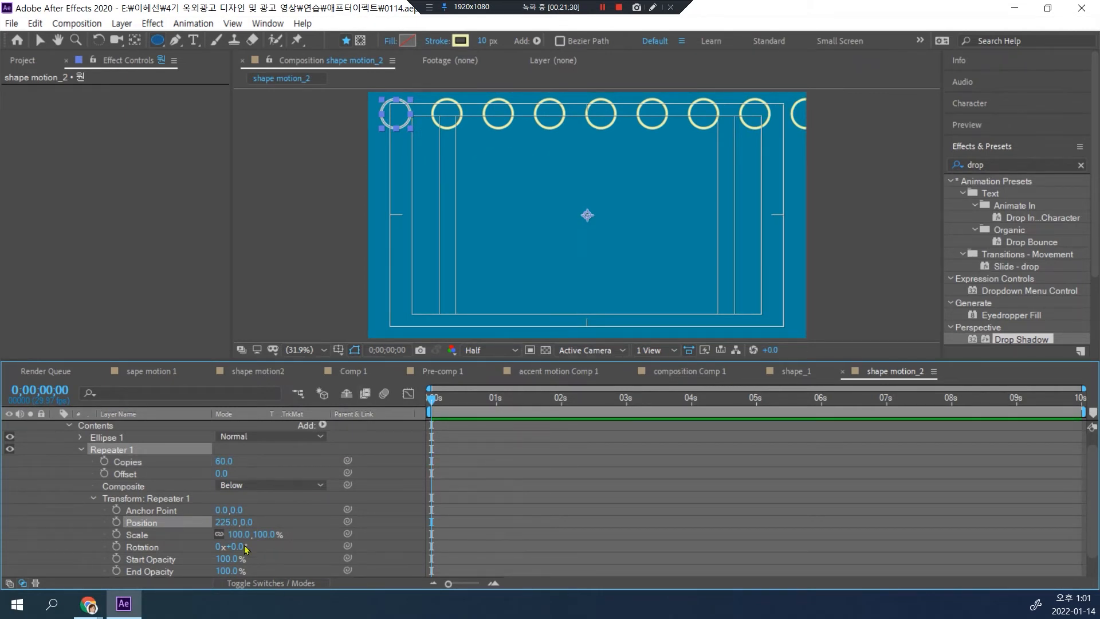
pyautogui.moveTo(228, 519); pyautogui.dragTo(237, 519)
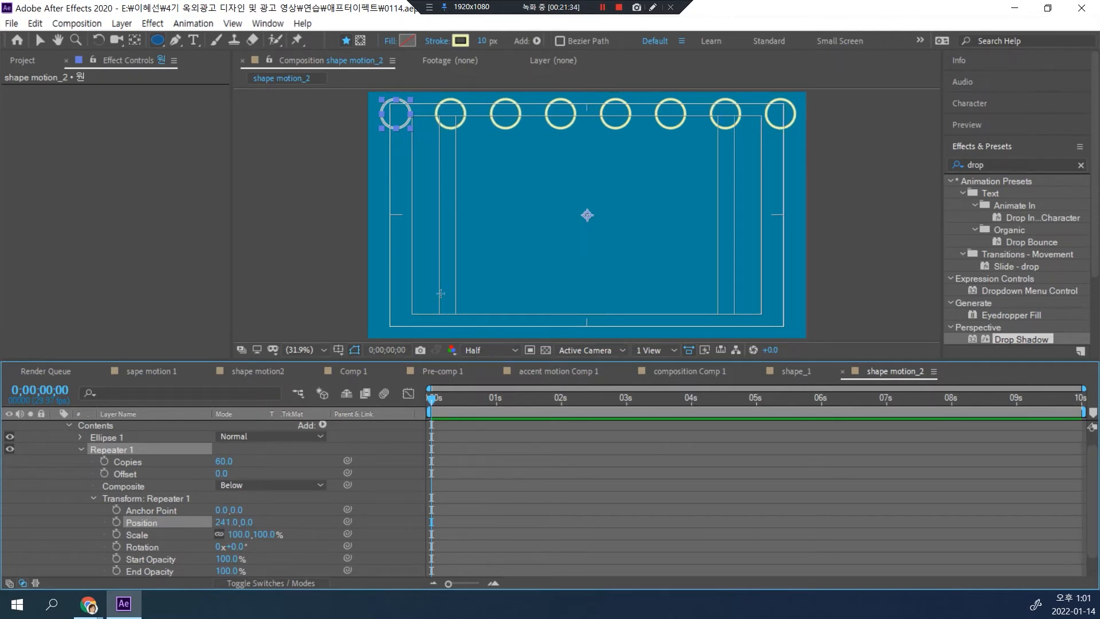
# Step: Switch to Chrome, examine the horizontal and vertical circle spacing in the reference video's pattern, and return to After Effects
pyautogui.click(89, 604)
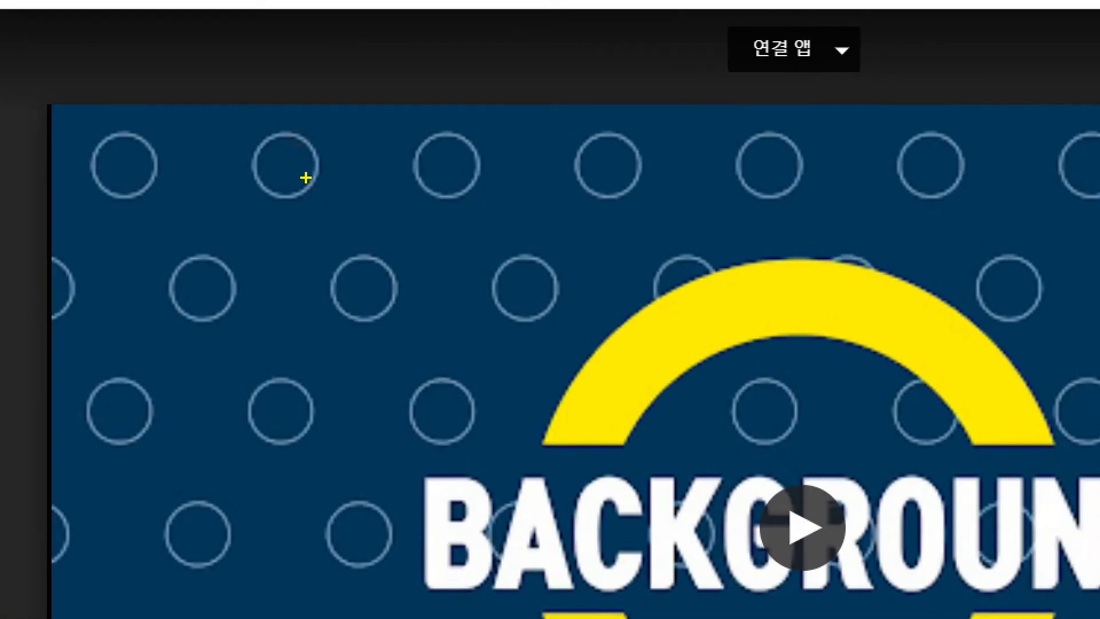
pyautogui.moveTo(305, 178); pyautogui.dragTo(470, 180)
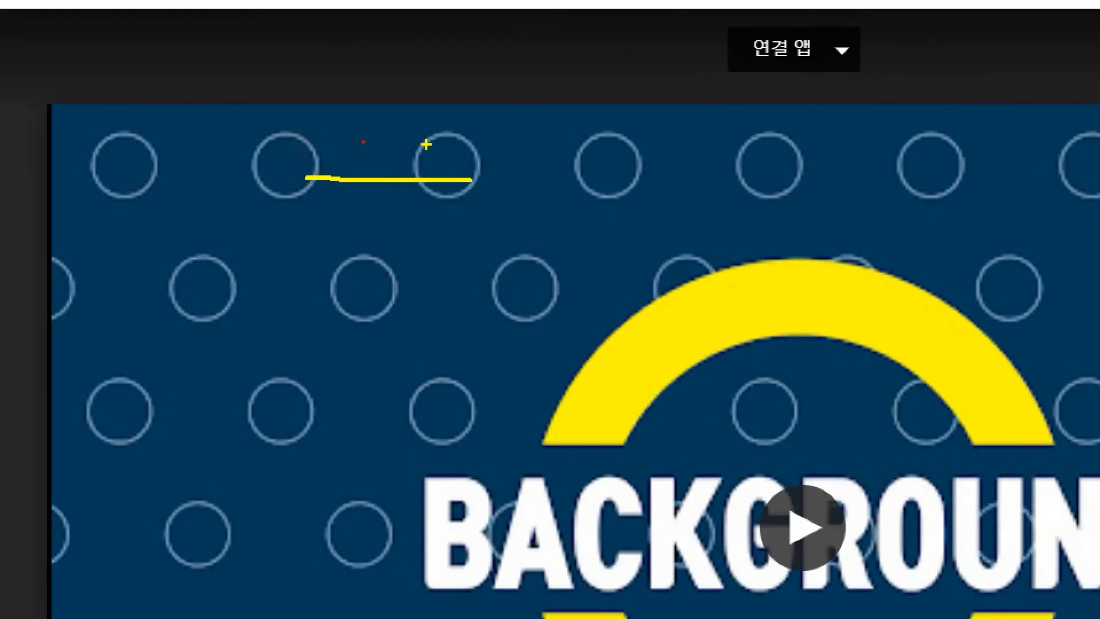
pyautogui.moveTo(429, 145); pyautogui.dragTo(458, 216)
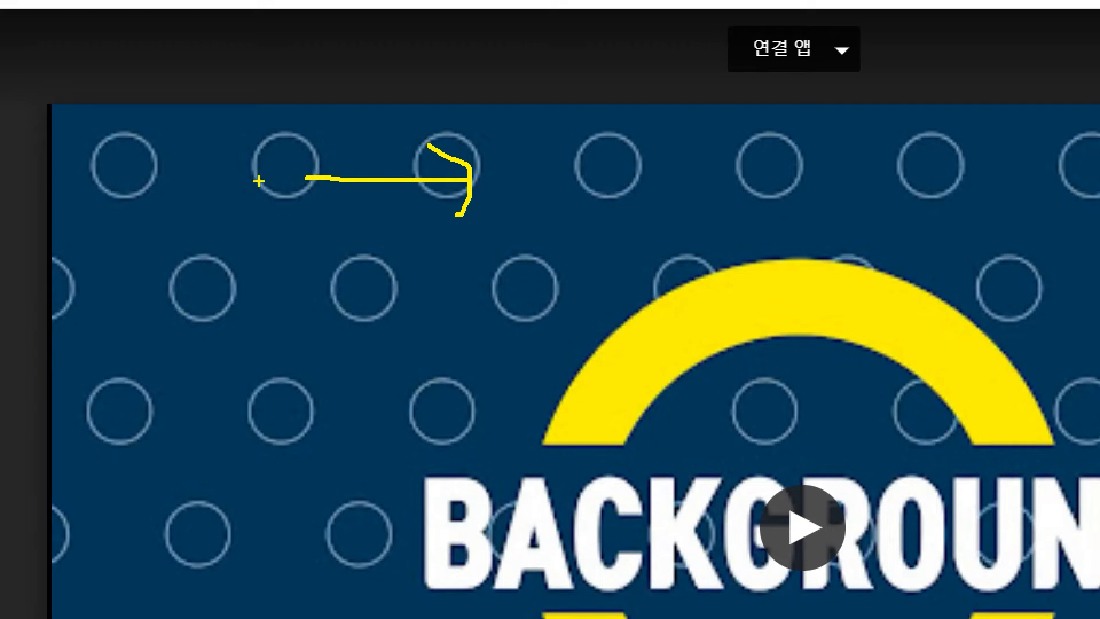
pyautogui.moveTo(270, 166); pyautogui.dragTo(285, 366)
pyautogui.moveTo(238, 320)
pyautogui.mouseDown()
pyautogui.moveTo(288, 383)
pyautogui.moveTo(349, 283)
pyautogui.mouseUp()
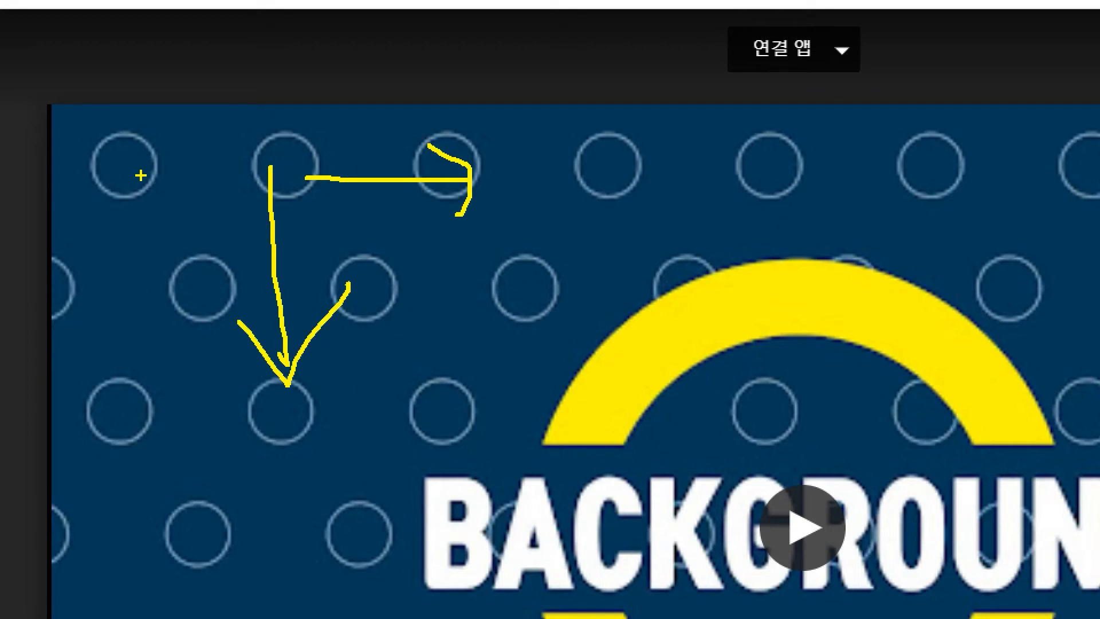
pyautogui.moveTo(143, 151)
pyautogui.mouseDown()
pyautogui.moveTo(162, 153)
pyautogui.moveTo(129, 133)
pyautogui.mouseUp()
pyautogui.moveTo(326, 171)
pyautogui.mouseDown()
pyautogui.moveTo(291, 168)
pyautogui.moveTo(287, 190)
pyautogui.mouseUp()
pyautogui.moveTo(210, 266)
pyautogui.mouseDown()
pyautogui.moveTo(173, 321)
pyautogui.moveTo(185, 268)
pyautogui.moveTo(222, 299)
pyautogui.moveTo(221, 260)
pyautogui.mouseUp()
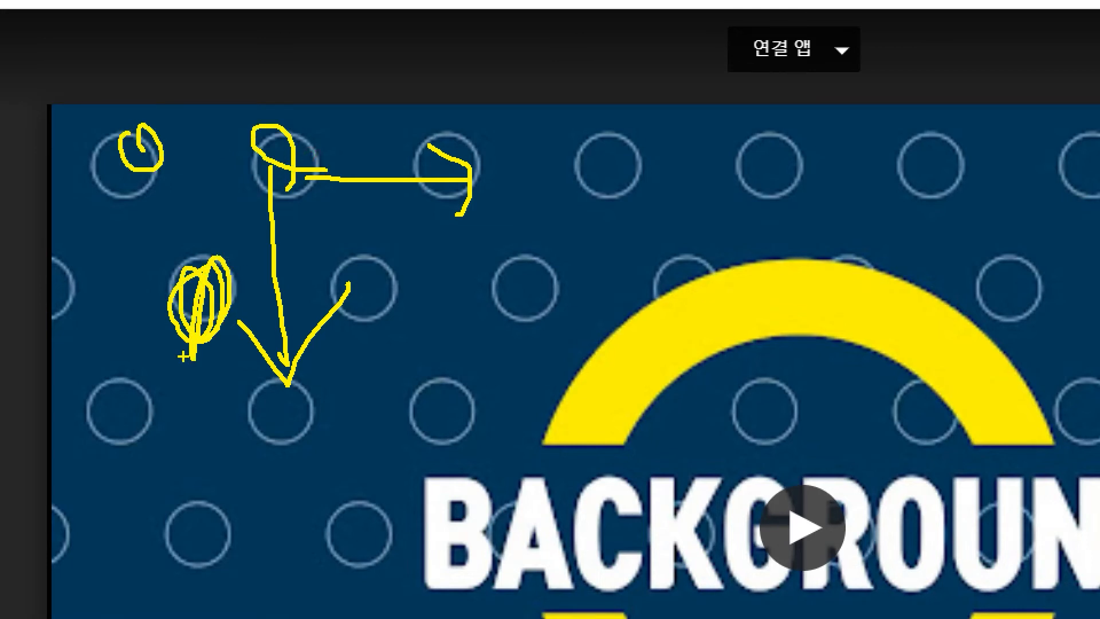
pyautogui.press('Escape')
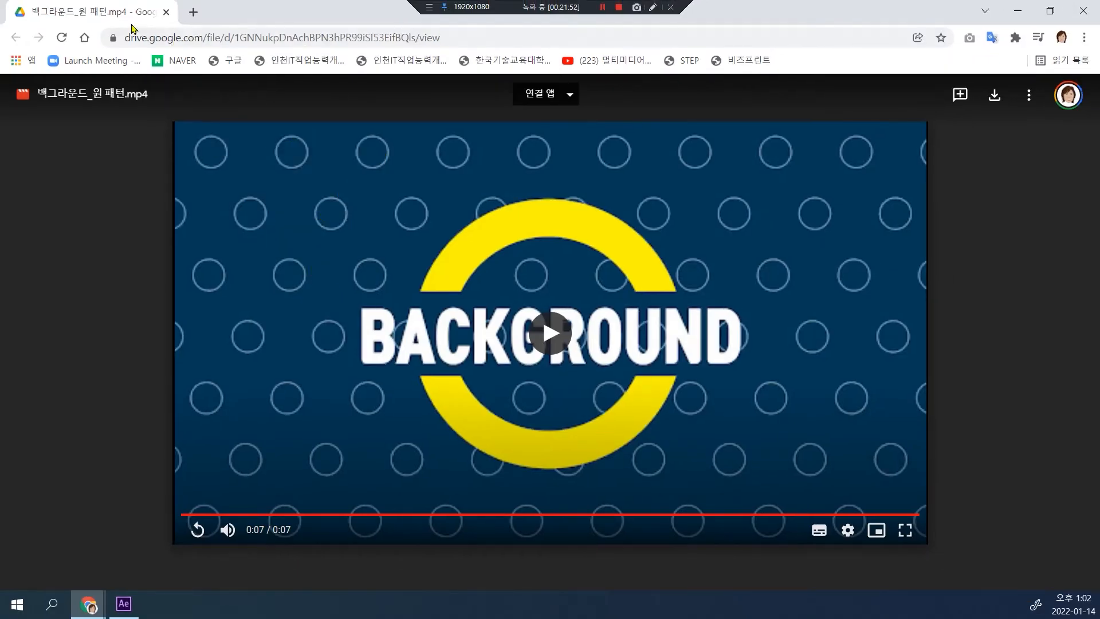
pyautogui.moveTo(126, 7); pyautogui.dragTo(0, 12)
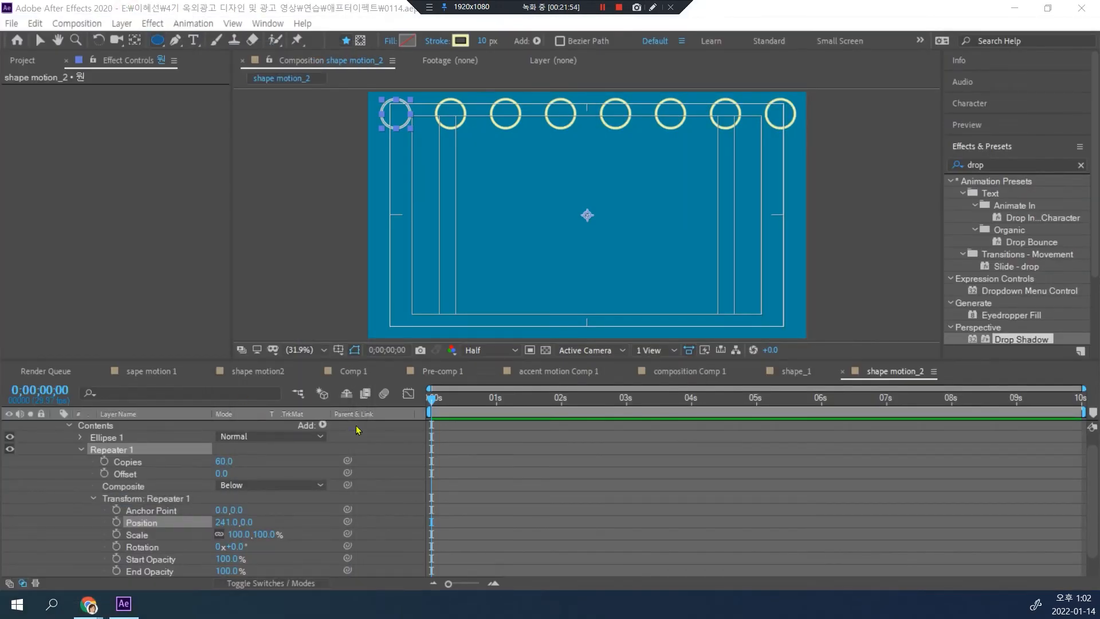
# Step: Collapse Repeater 1 and add a second Repeater to the contents of the "원" layer
pyautogui.click(79, 451)
pyautogui.click(80, 453)
pyautogui.click(80, 452)
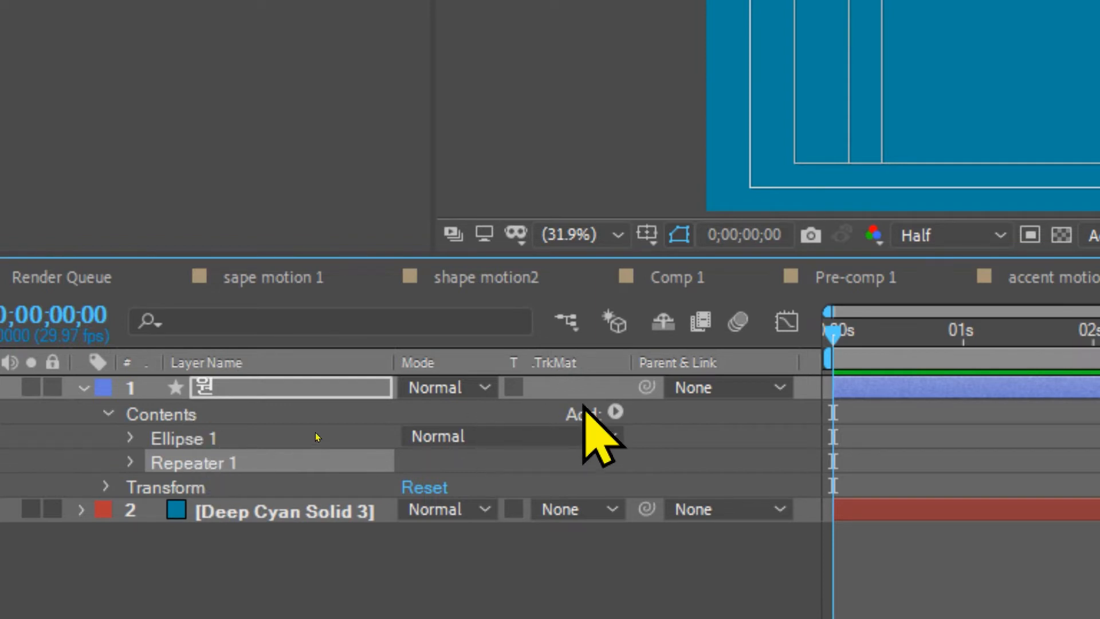
pyautogui.click(133, 413)
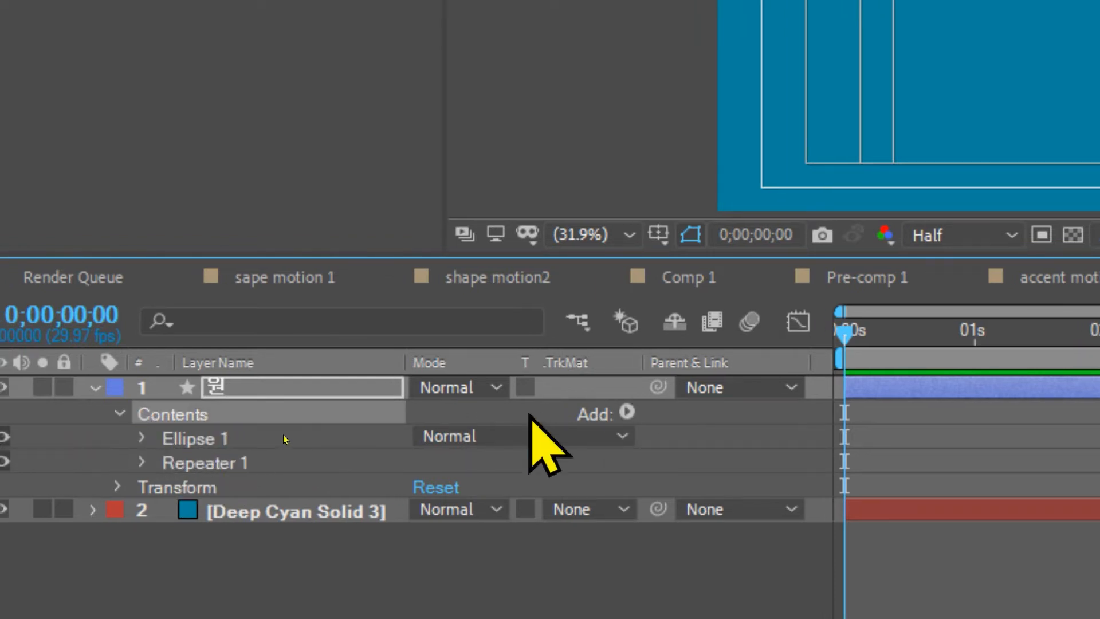
pyautogui.click(627, 412)
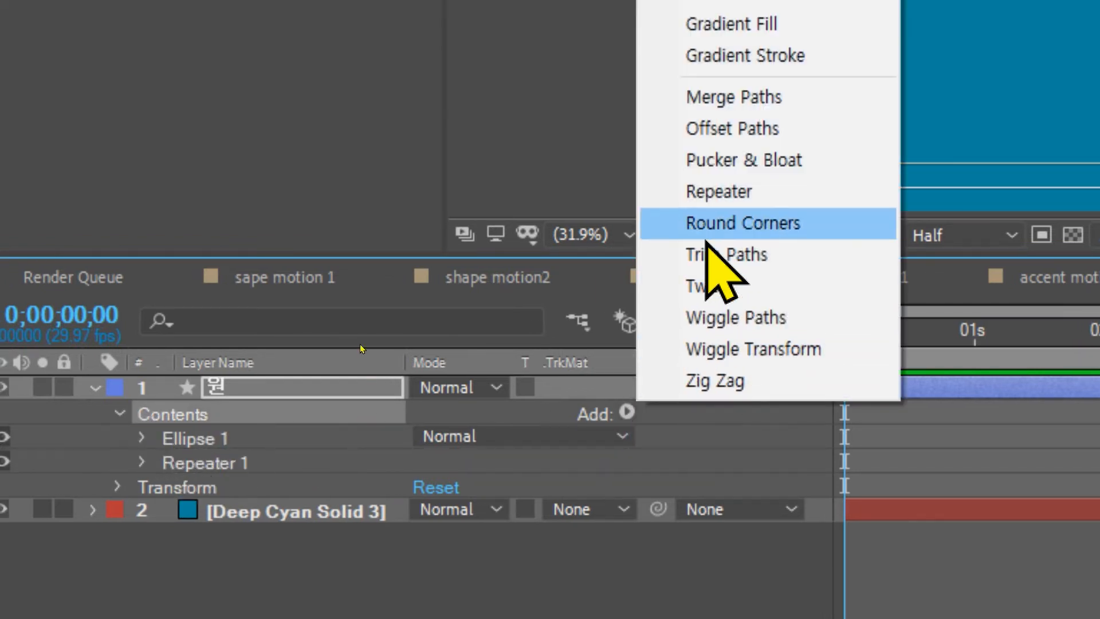
pyautogui.click(702, 193)
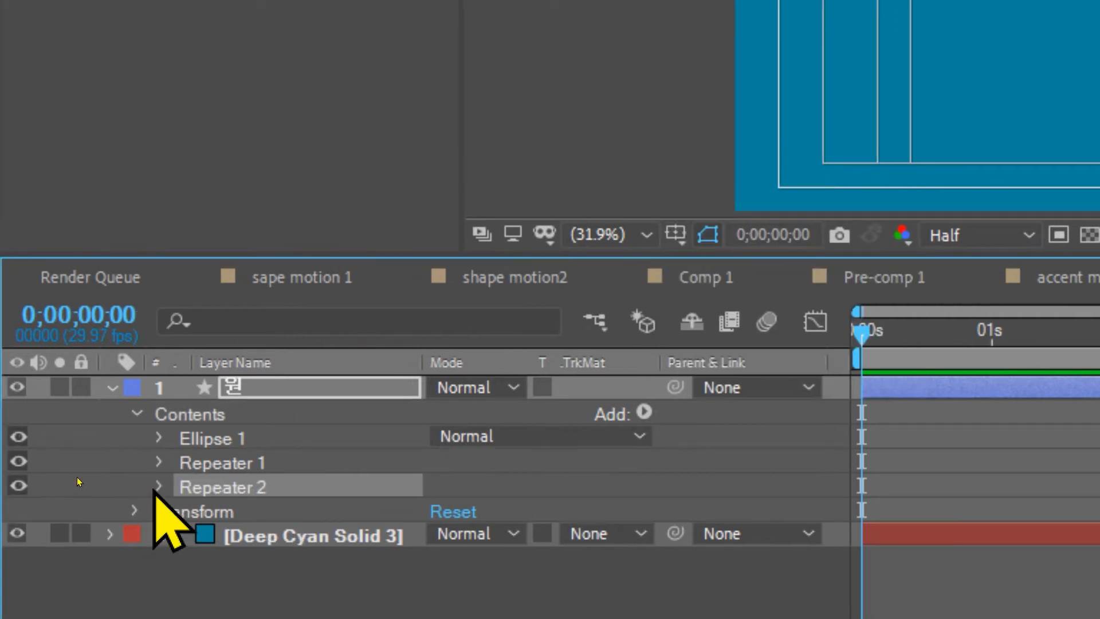
# Step: Expand Repeater 2 and set its number of copies to 60
pyautogui.click(158, 486)
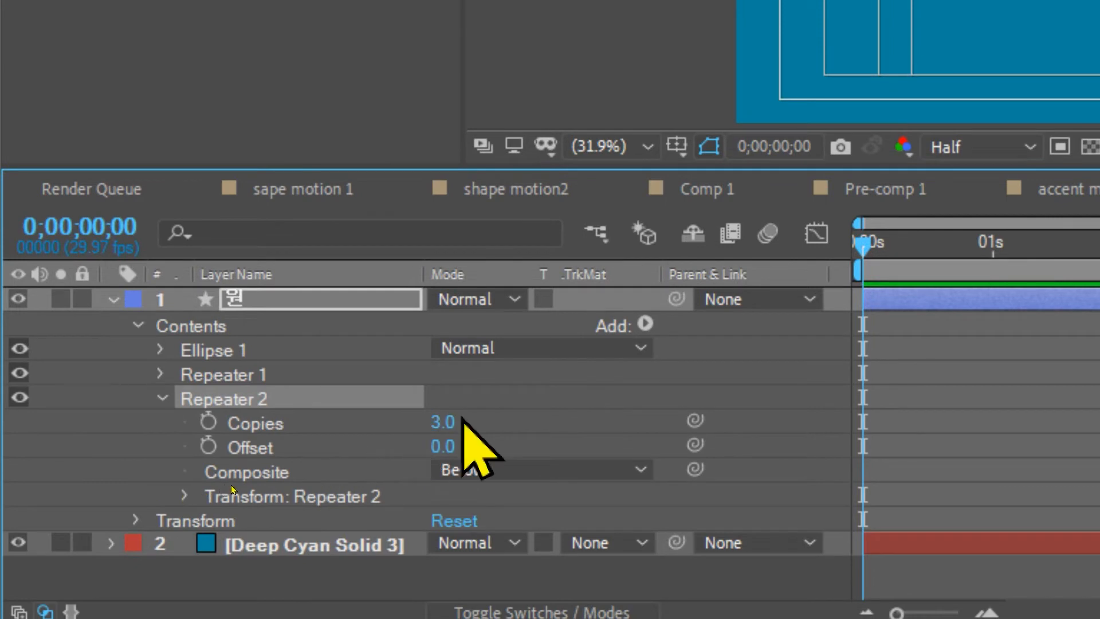
pyautogui.click(453, 423)
pyautogui.write('6')
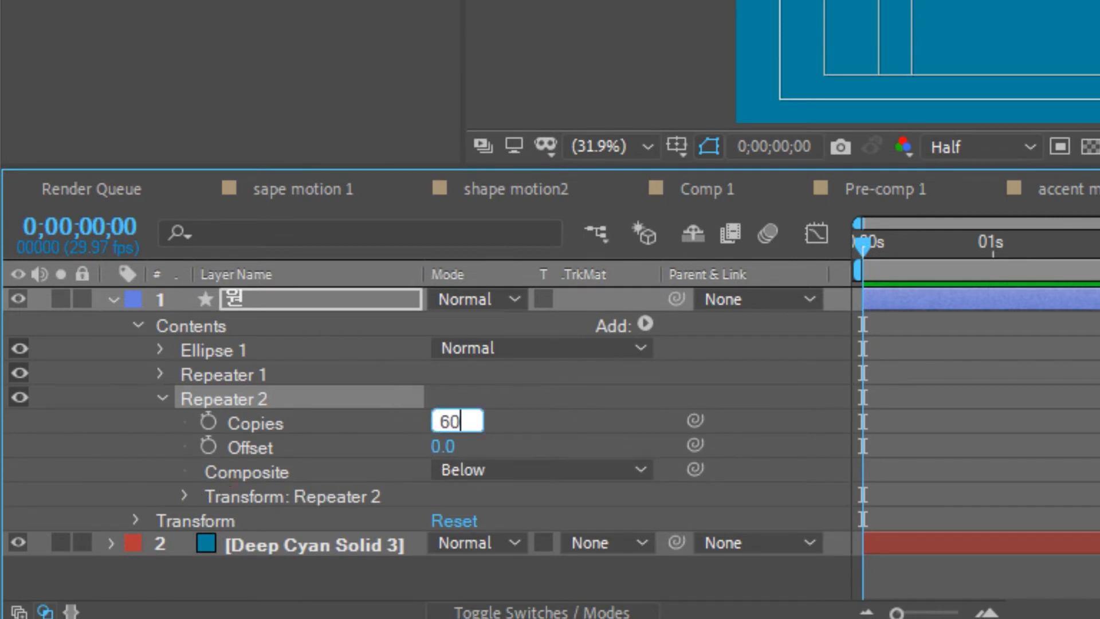
pyautogui.write('0')
pyautogui.press('Return')
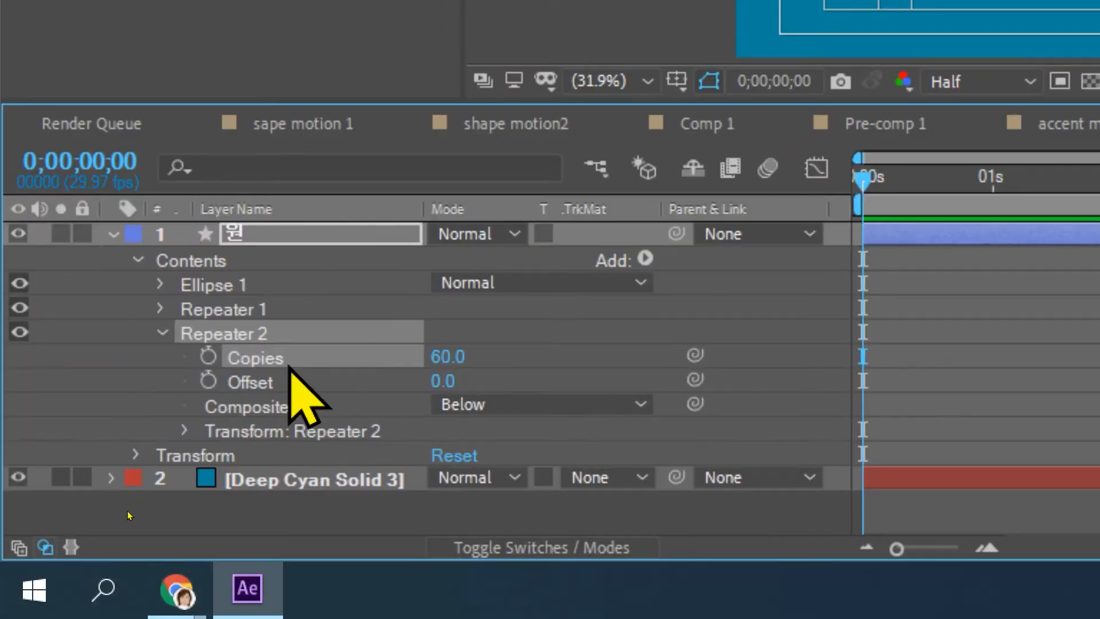
# Step: Set Repeater 2's transform position to 0 horizontally and increase its vertical value to spread evenly spaced rows of circles down the composition
pyautogui.click(184, 431)
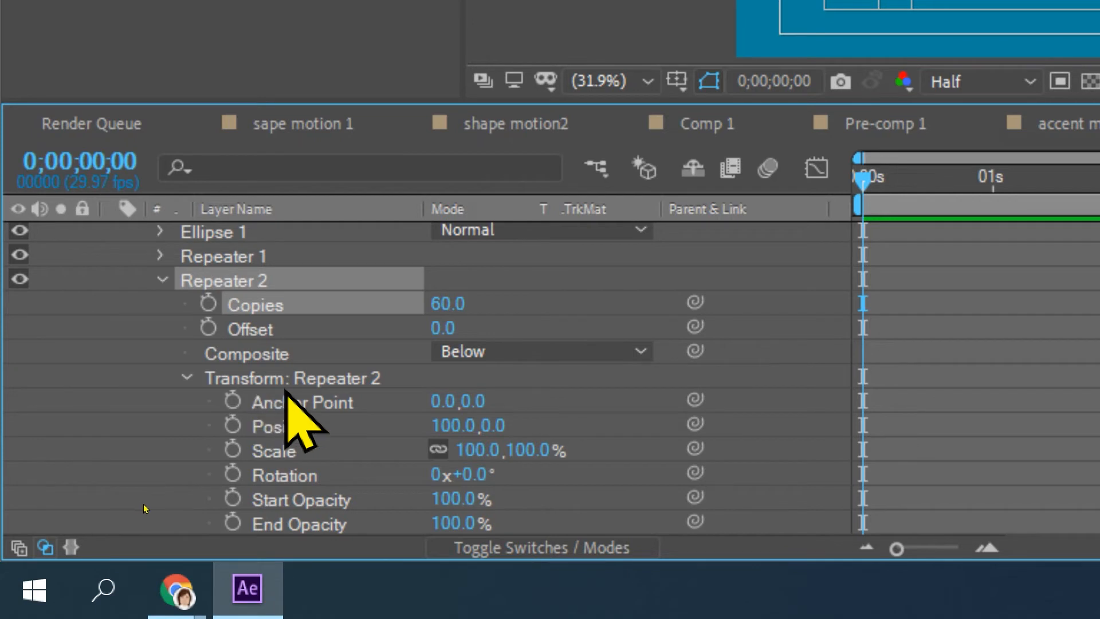
pyautogui.click(438, 425)
pyautogui.write('0')
pyautogui.press('Return')
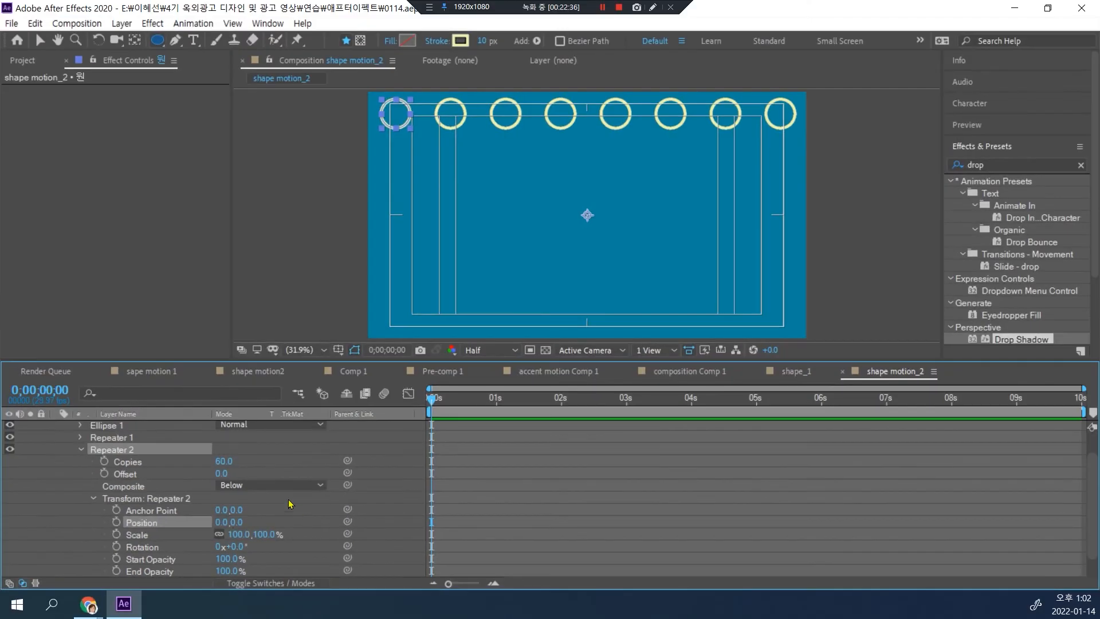
pyautogui.moveTo(243, 522); pyautogui.dragTo(443, 465)
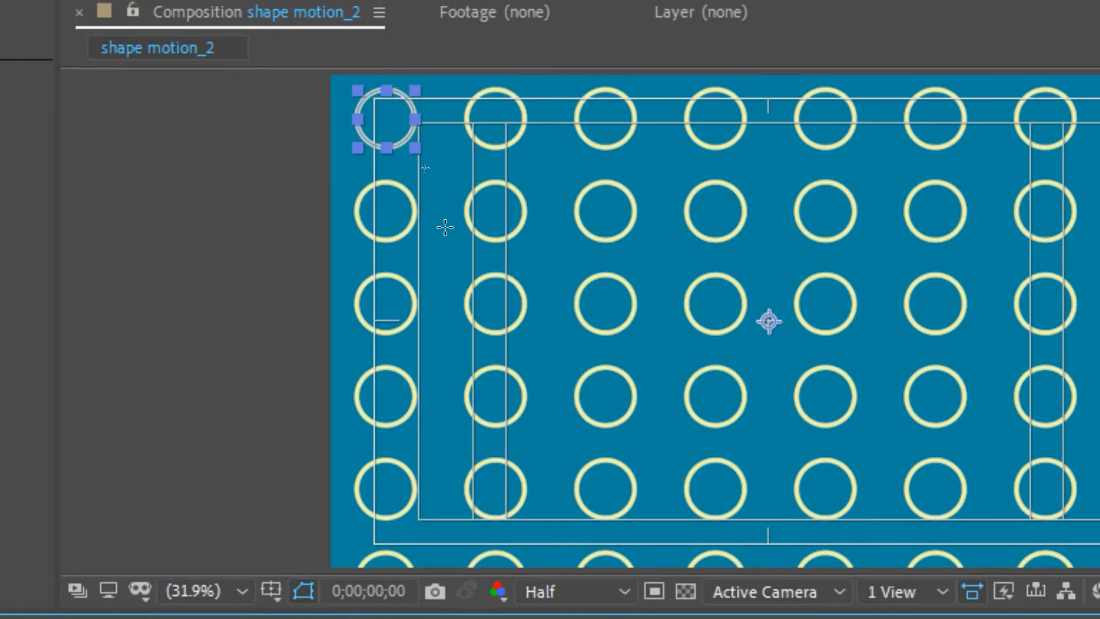
# Step: Stagger the rows of circles by setting Repeater 2's horizontal transform position to -115
pyautogui.press('y')
pyautogui.moveTo(451, 236)
pyautogui.mouseDown()
pyautogui.moveTo(418, 197)
pyautogui.moveTo(467, 212)
pyautogui.moveTo(422, 229)
pyautogui.mouseUp()
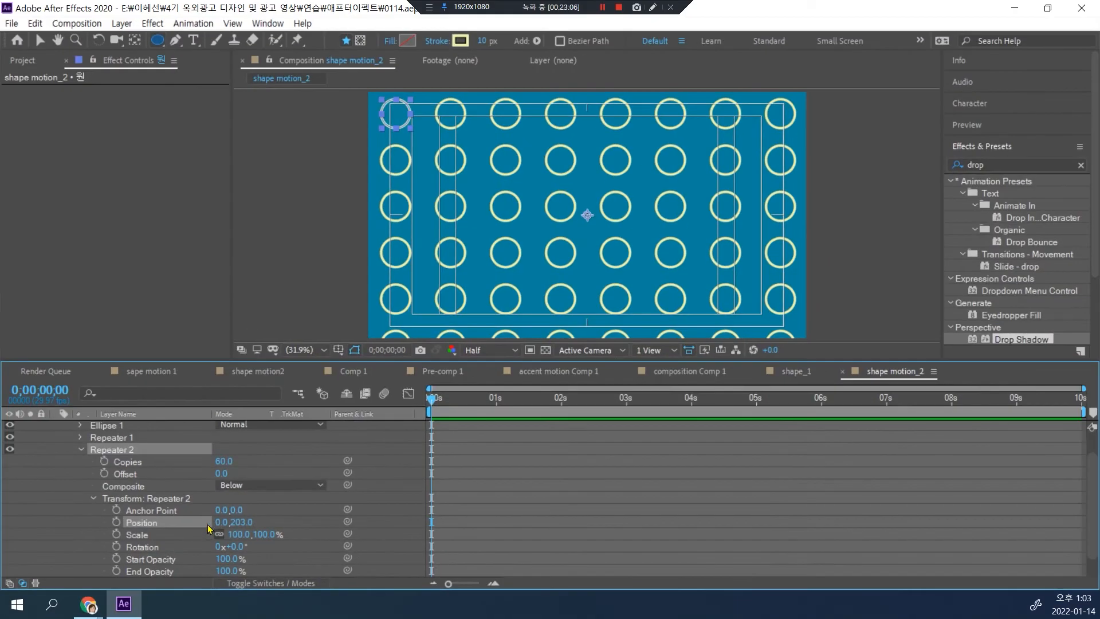
pyautogui.moveTo(218, 523); pyautogui.dragTo(131, 518)
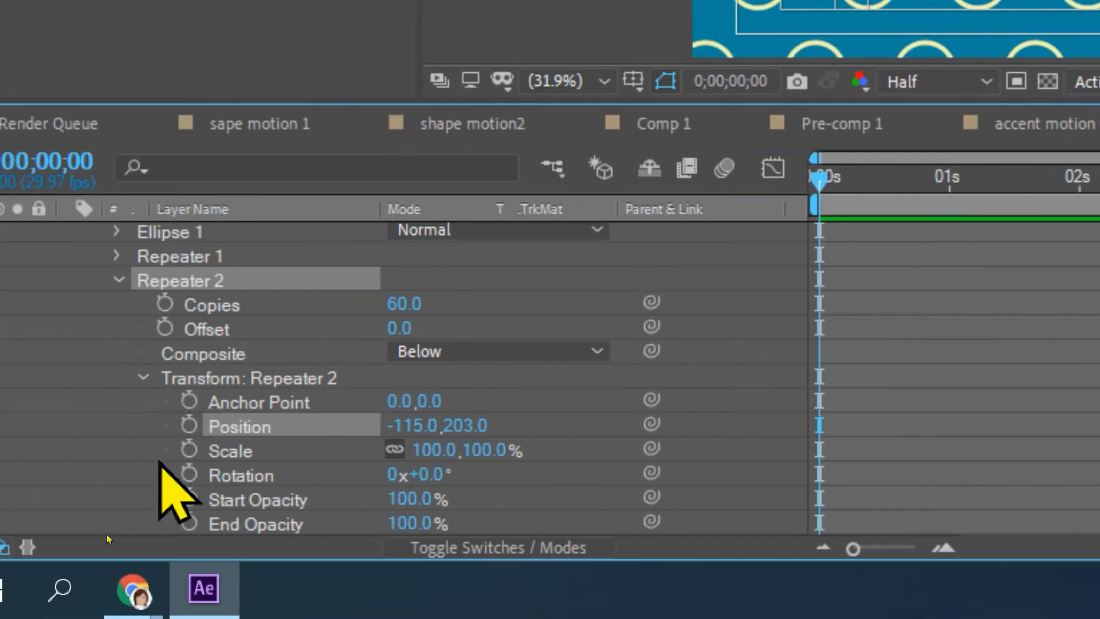
# Step: Collapse the contents of the "원" layer and start a Position keyframe for the layer at 0 seconds
pyautogui.click(119, 279)
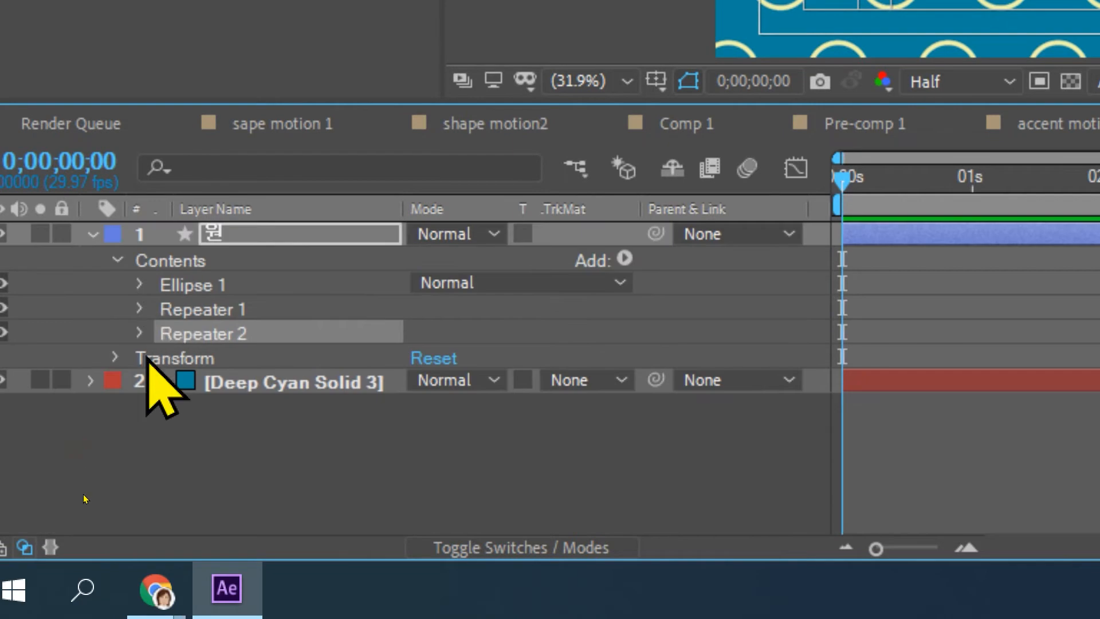
pyautogui.click(186, 358)
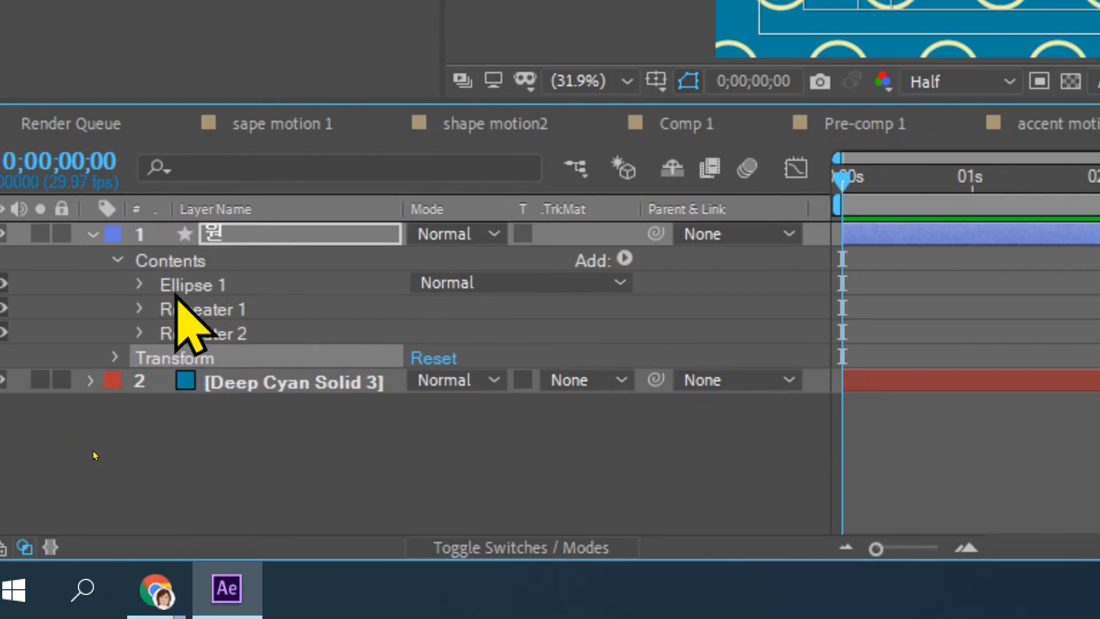
pyautogui.click(134, 261)
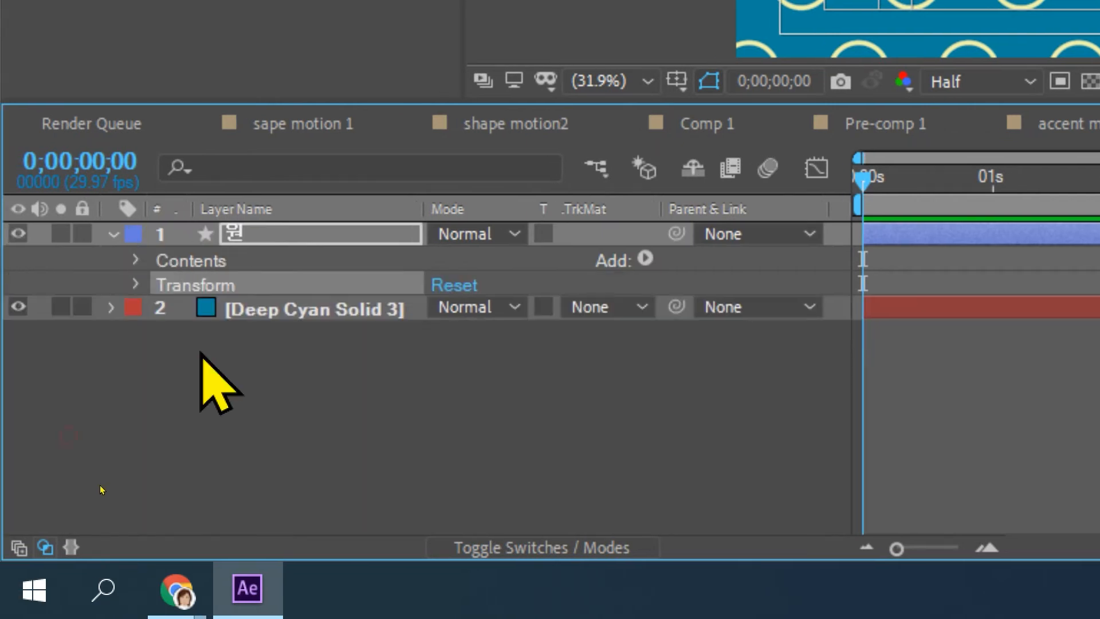
pyautogui.click(246, 218)
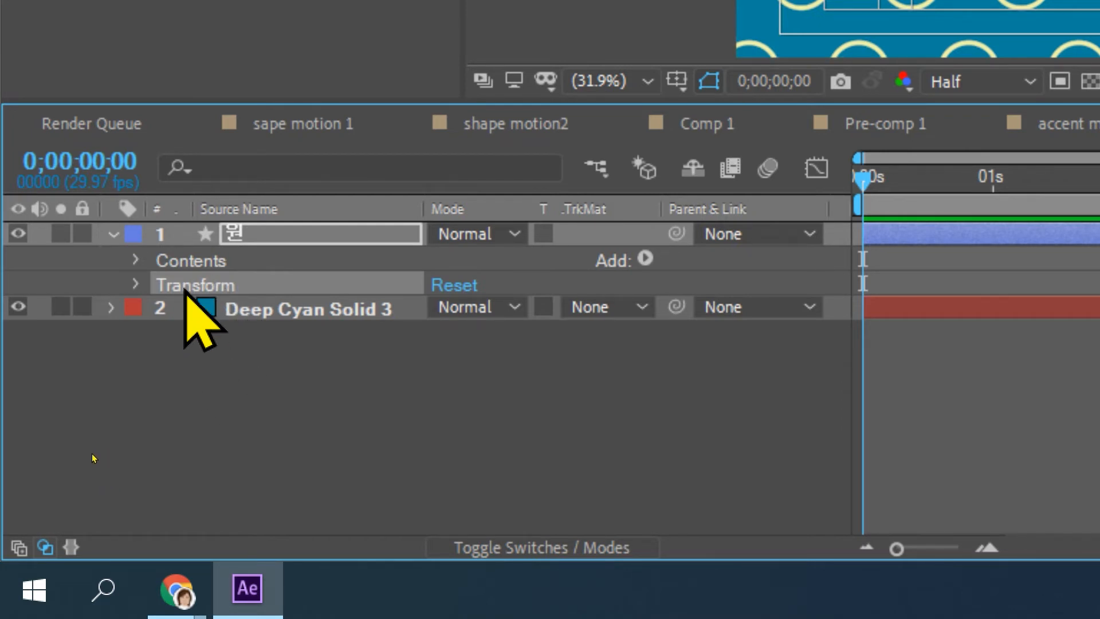
pyautogui.press('p')
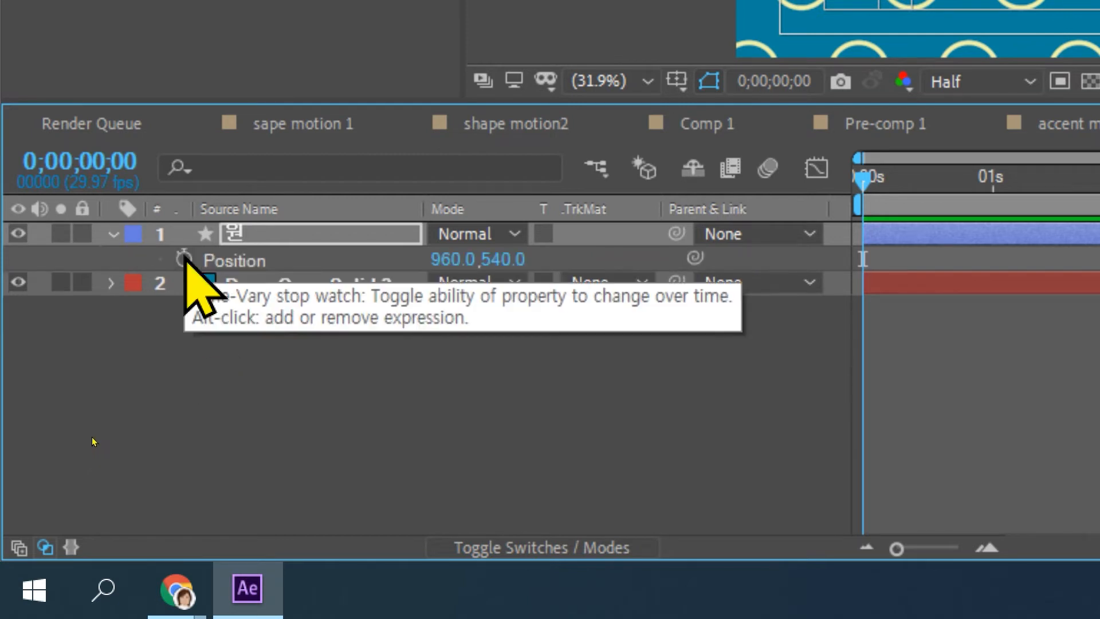
pyautogui.click(183, 259)
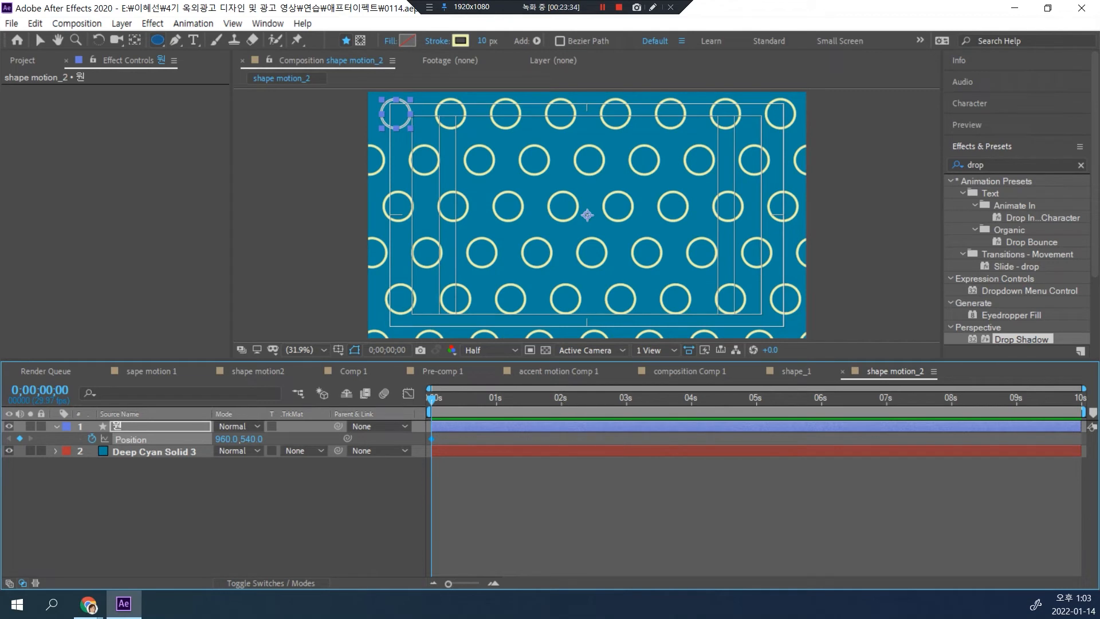
# Step: At 0;00;04;29, move the "원" layer diagonally up and left to about -78, -48, and preview the motion
pyautogui.click(756, 401)
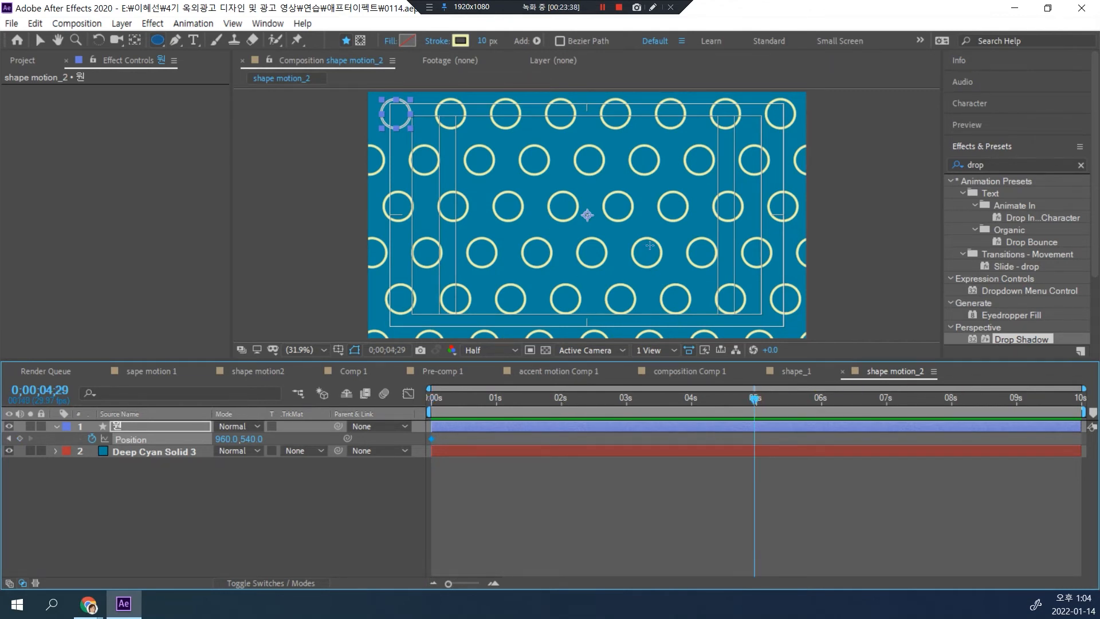
pyautogui.scroll(1, 621, 221)
pyautogui.scroll(-2, 621, 221)
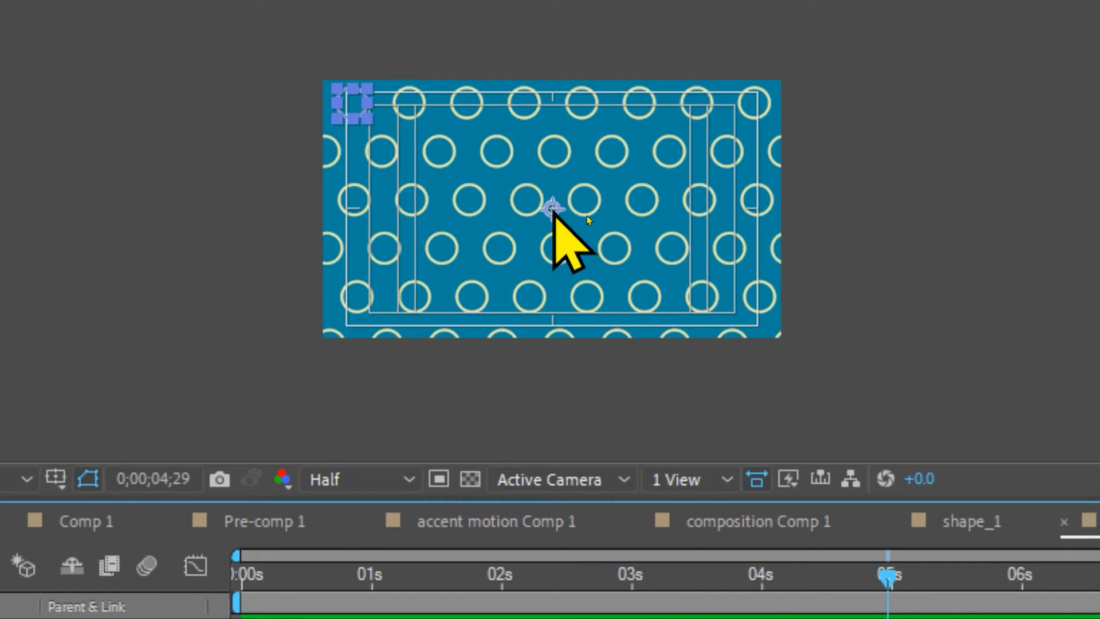
pyautogui.moveTo(550, 269); pyautogui.dragTo(307, 152)
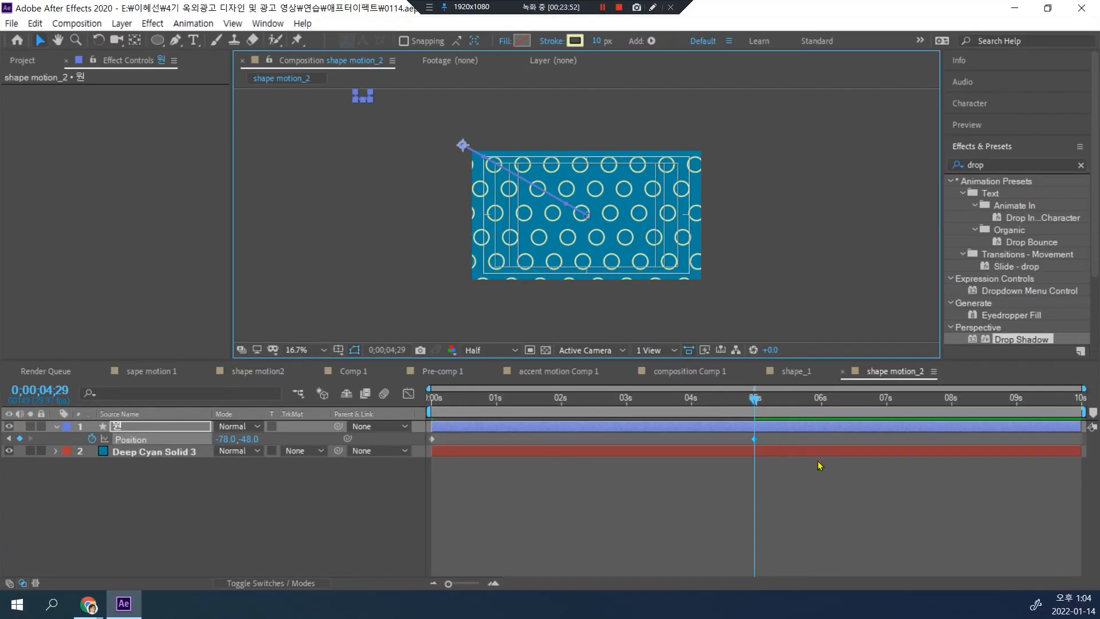
pyautogui.moveTo(756, 400); pyautogui.dragTo(446, 400)
pyautogui.press('space')
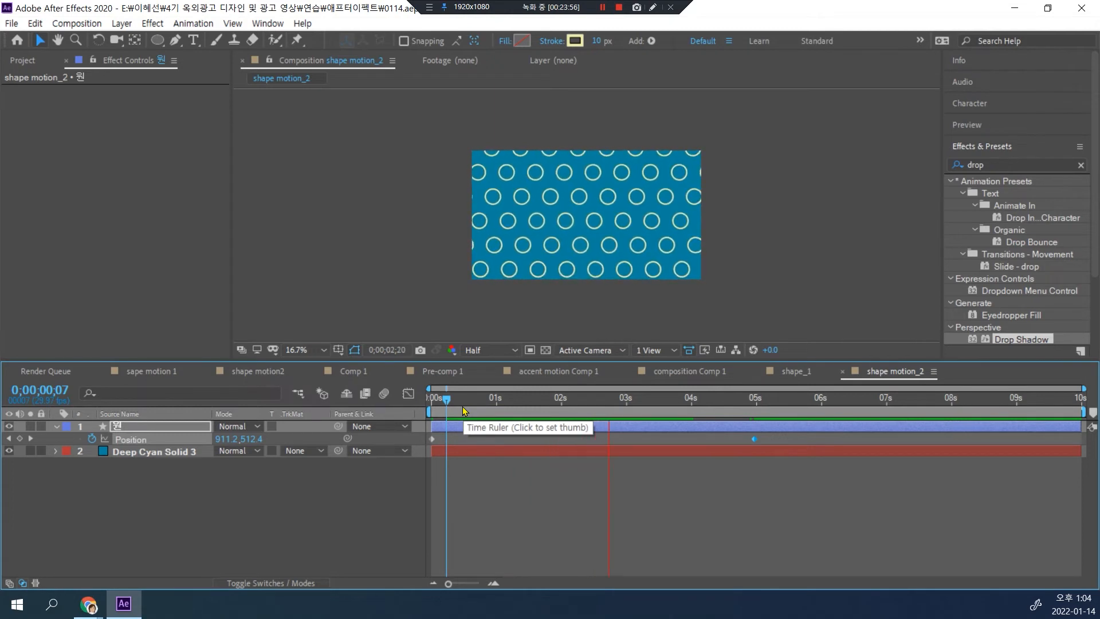
pyautogui.press('space')
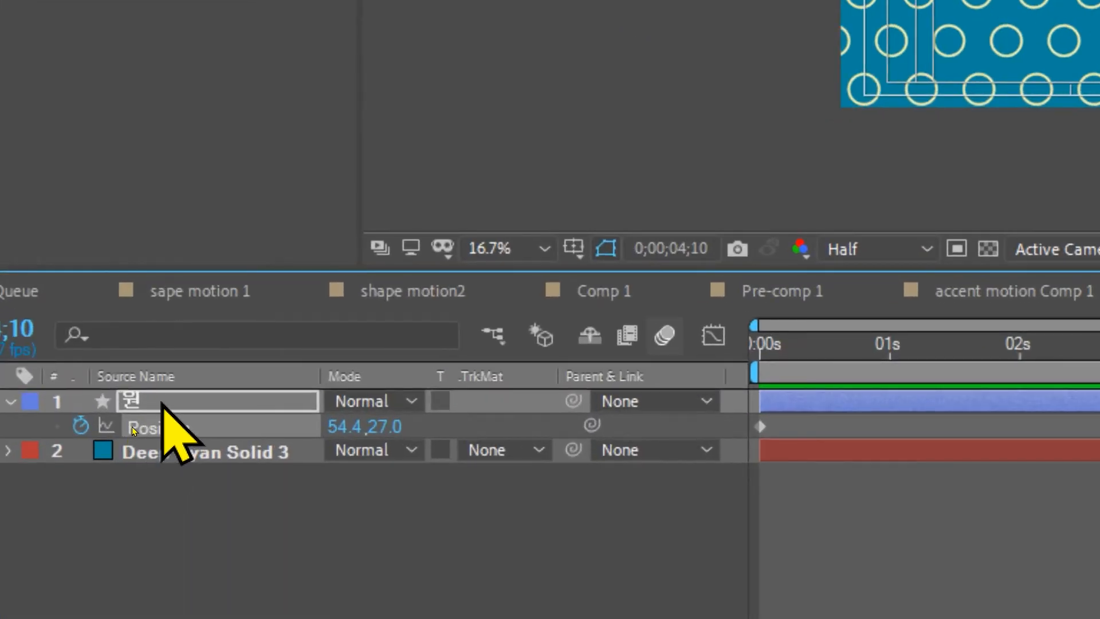
# Step: Keyframe the "원" layer's opacity at 100% at the start and 50% at 0;00;01;01
pyautogui.press('t')
pyautogui.press('Home')
pyautogui.click(121, 425)
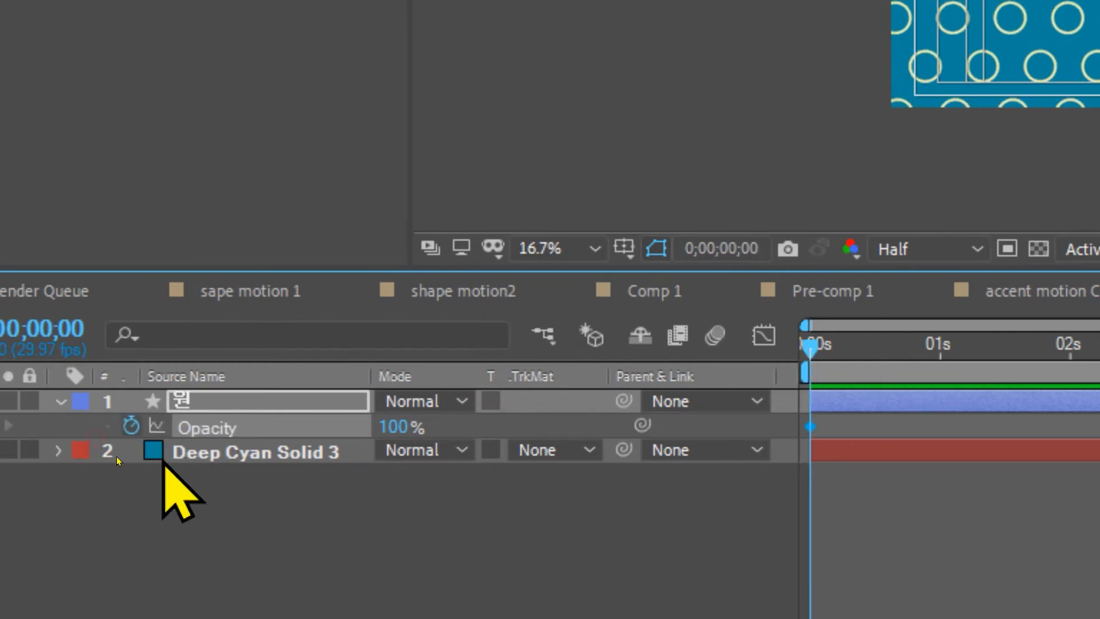
pyautogui.click(931, 350)
pyautogui.click(379, 427)
pyautogui.write('5')
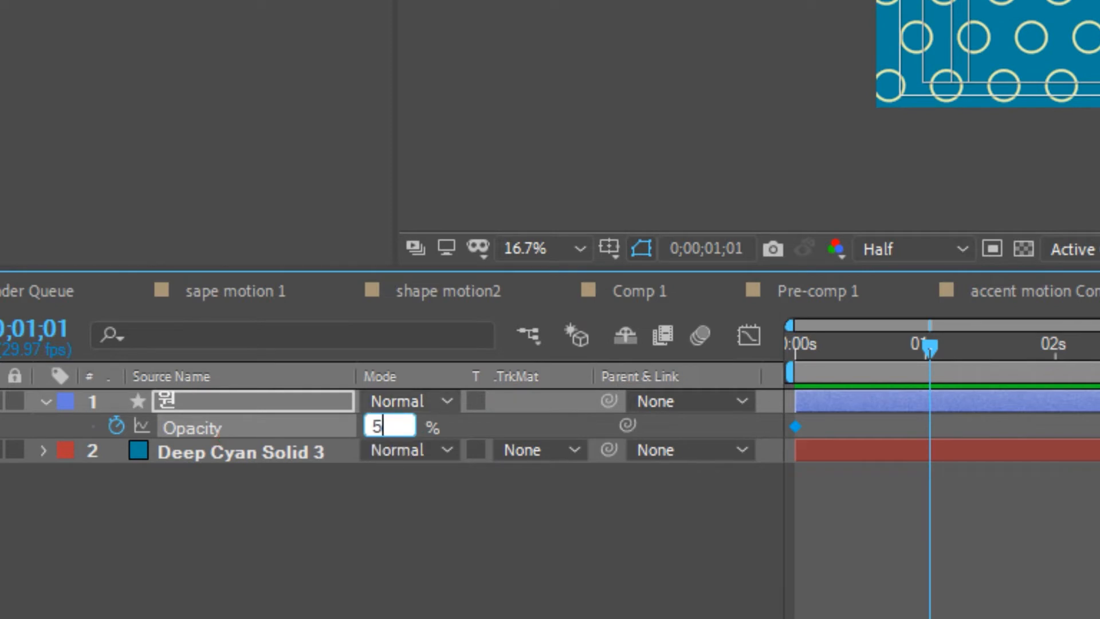
pyautogui.write('0')
pyautogui.press('Return')
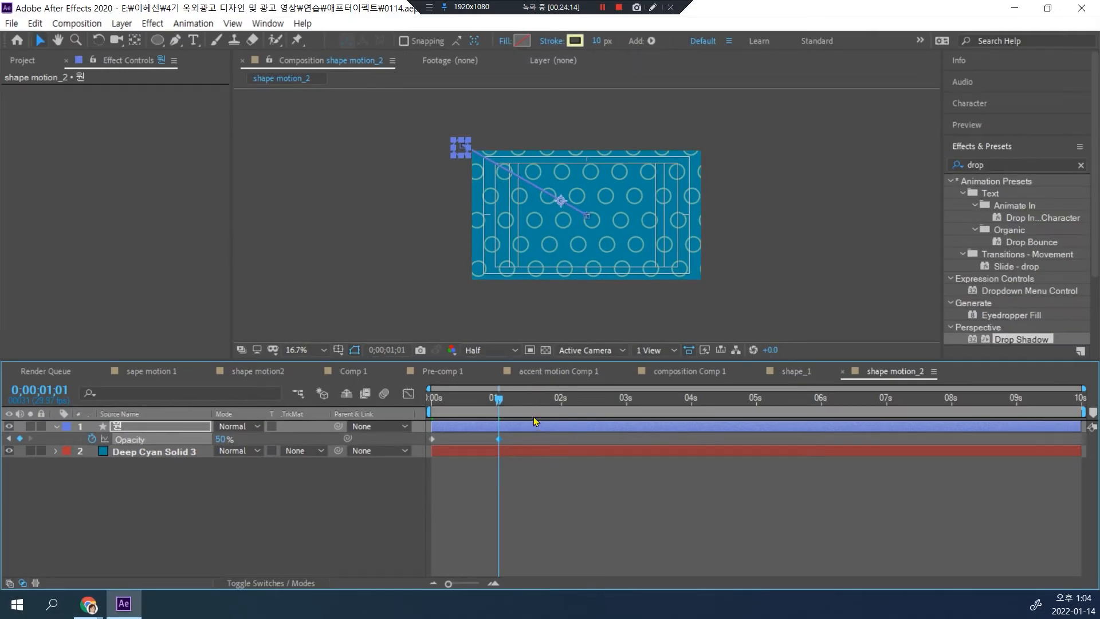
# Step: Set the "원" layer's opacity back to 100% at 0;00;02;00
pyautogui.click(562, 399)
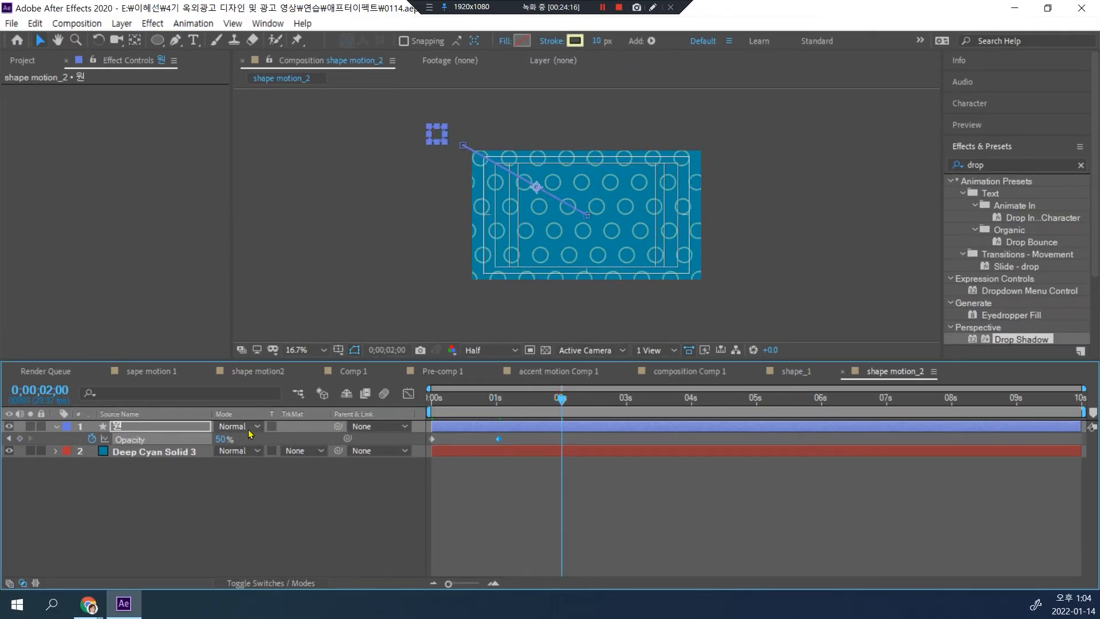
pyautogui.click(221, 440)
pyautogui.write('100')
pyautogui.press('Return')
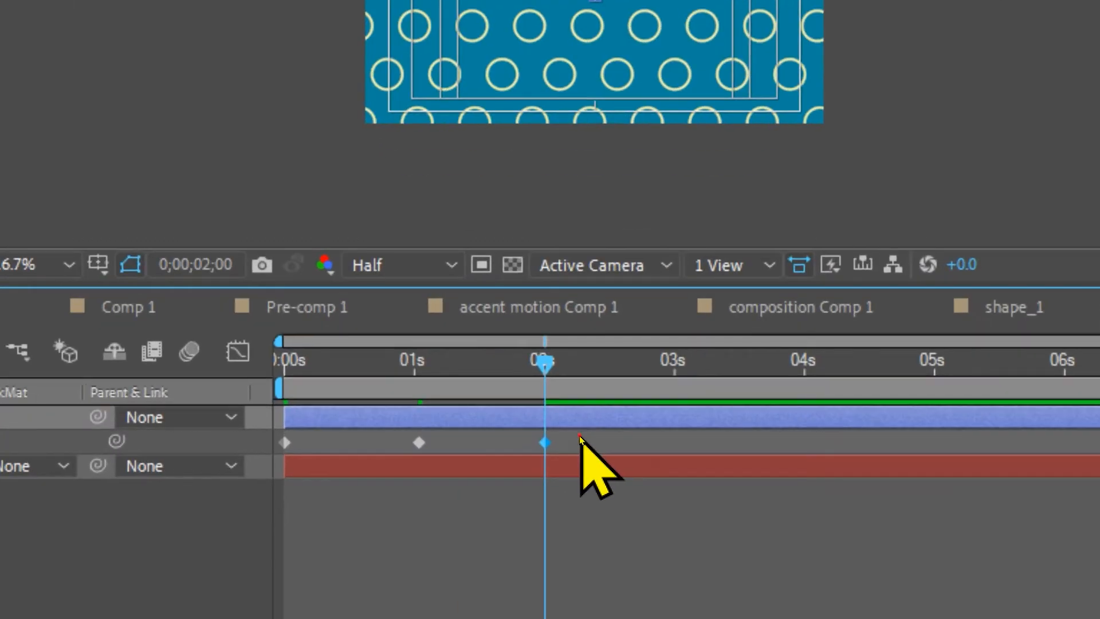
# Step: Copy the three opacity keyframes and paste them at 2 seconds and again at 4 seconds
pyautogui.moveTo(580, 435); pyautogui.dragTo(409, 444)
pyautogui.moveTo(239, 453); pyautogui.dragTo(239, 452)
pyautogui.moveTo(577, 435); pyautogui.dragTo(162, 470)
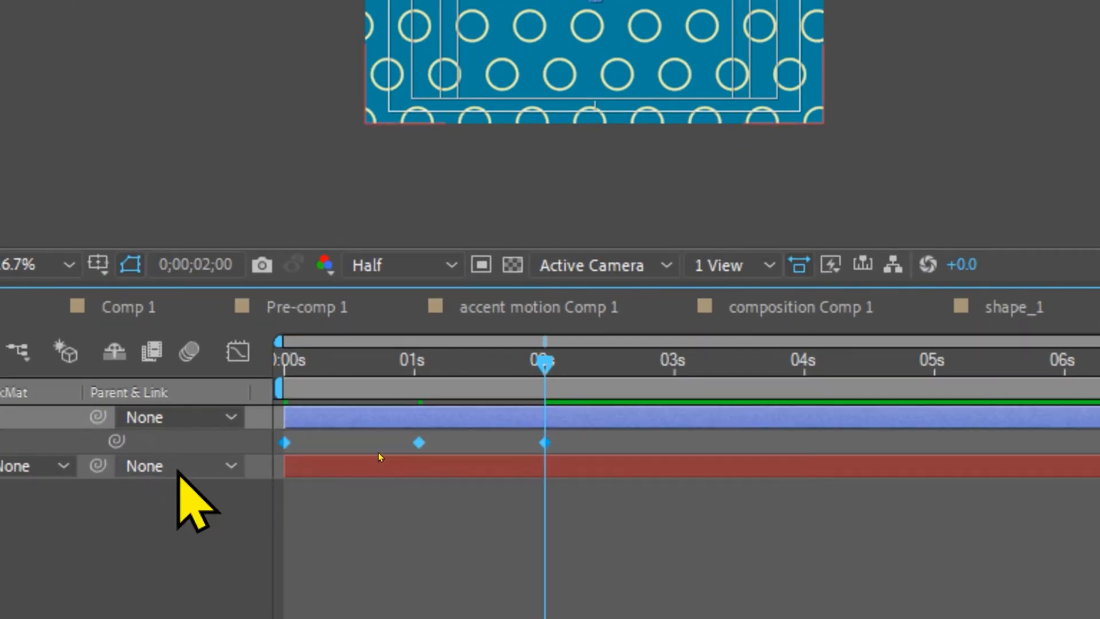
pyautogui.click(546, 443)
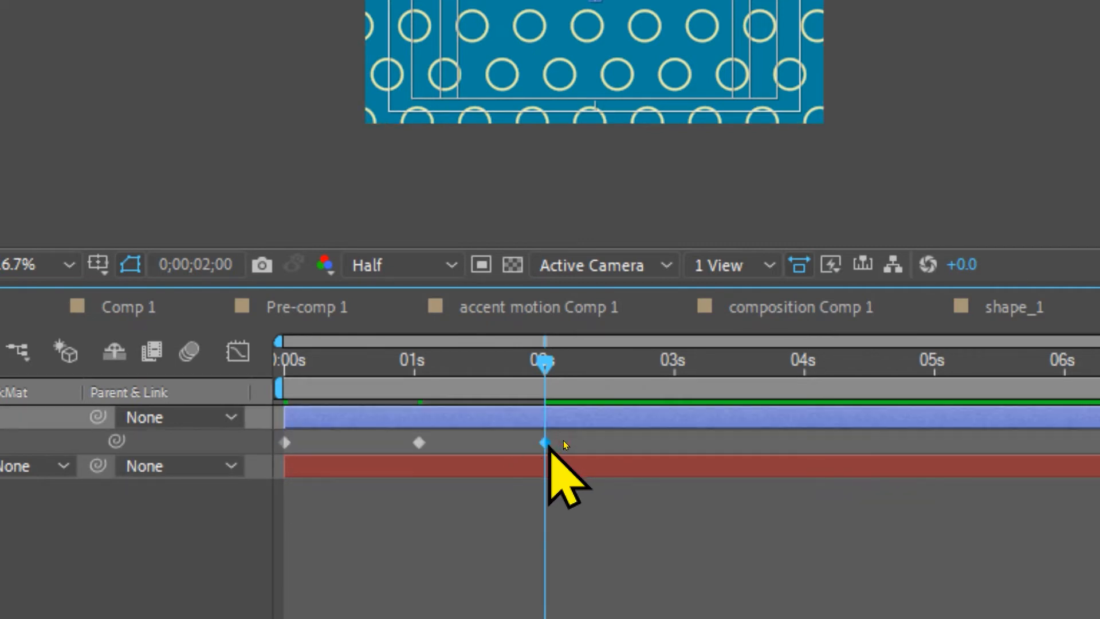
pyautogui.hotkey('ctrl', 'v')
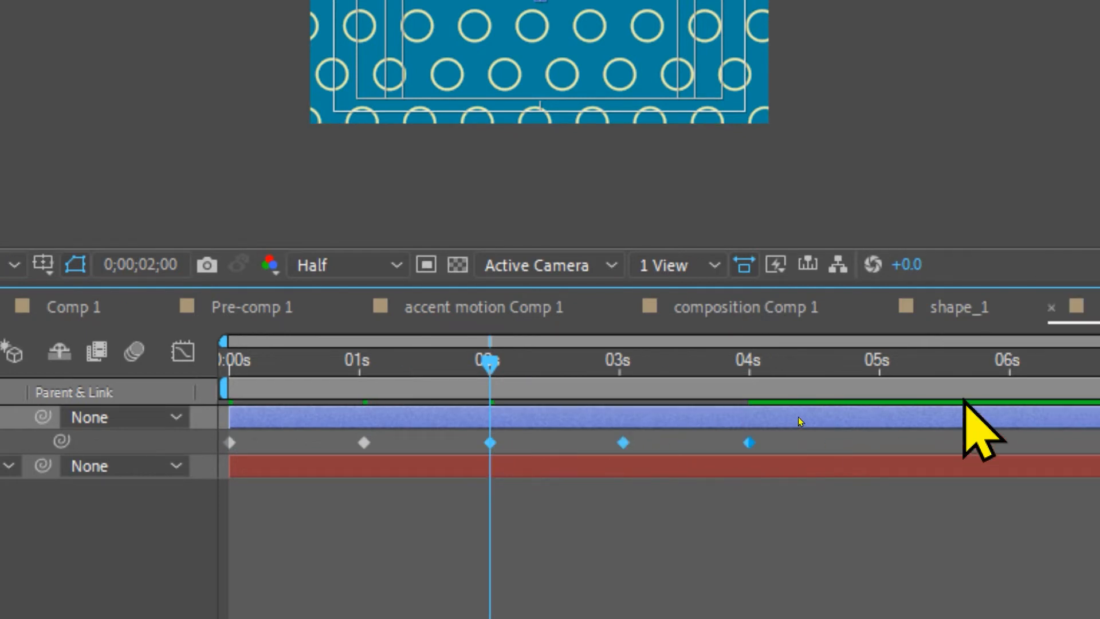
pyautogui.press('k')
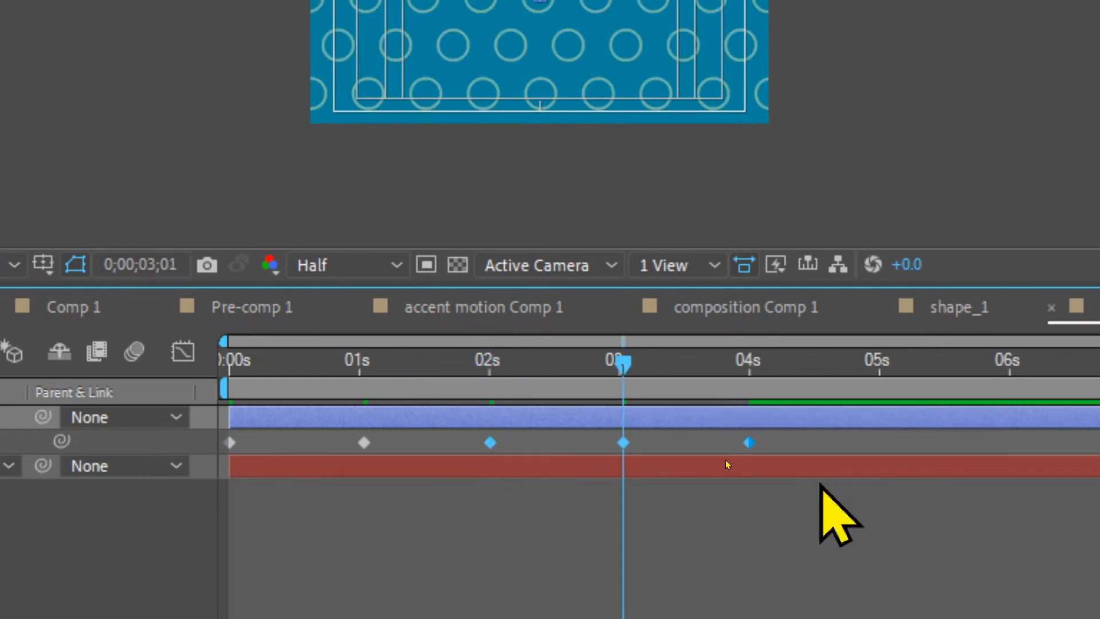
pyautogui.press('k')
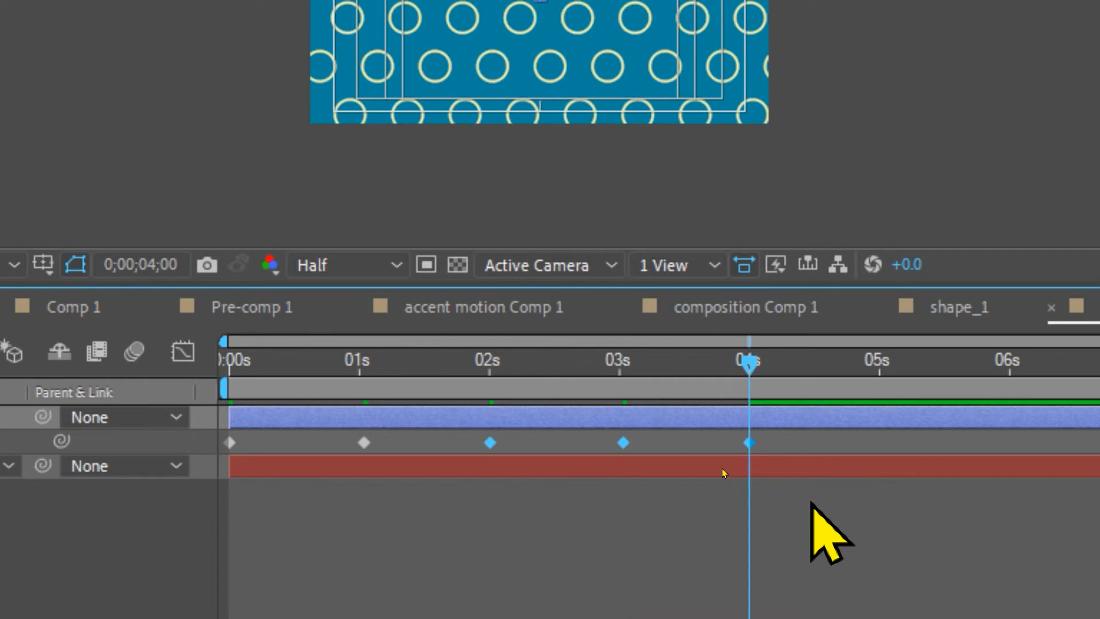
pyautogui.hotkey('ctrl', 'v')
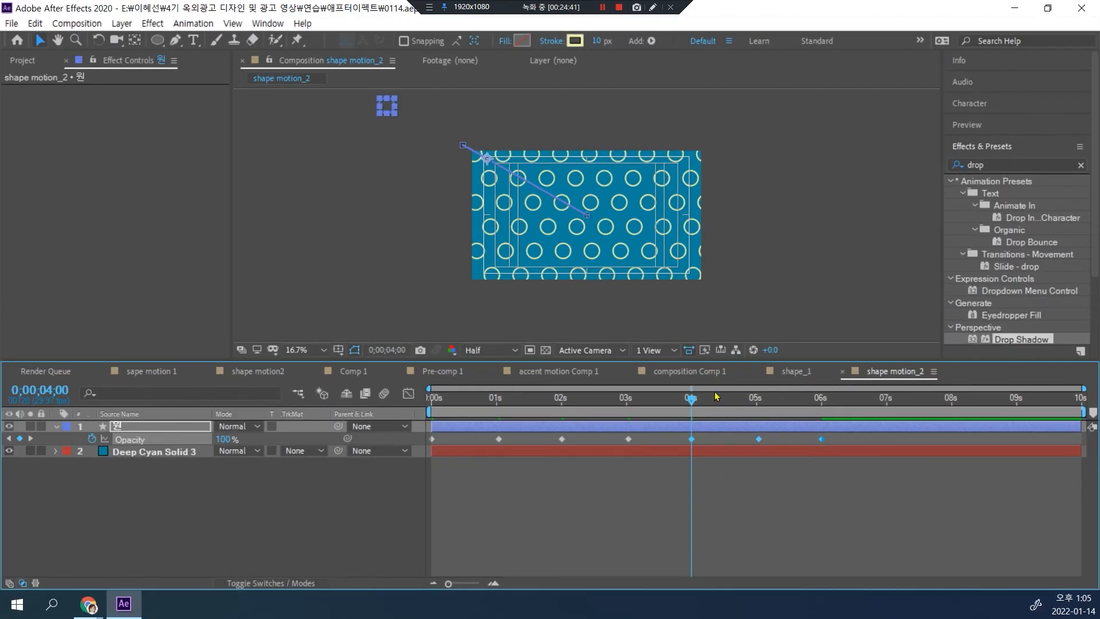
# Step: Preview the fading pattern from the start, deselect the layer, and check the reference video in Chrome before returning to After Effects
pyautogui.press('Home')
pyautogui.press('space')
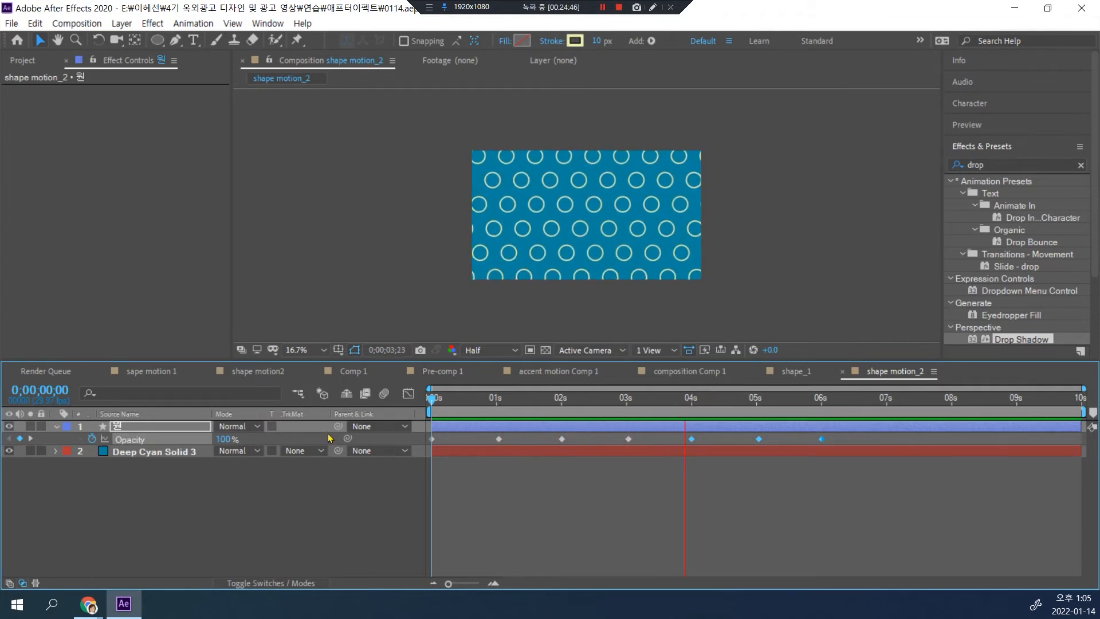
pyautogui.press('space')
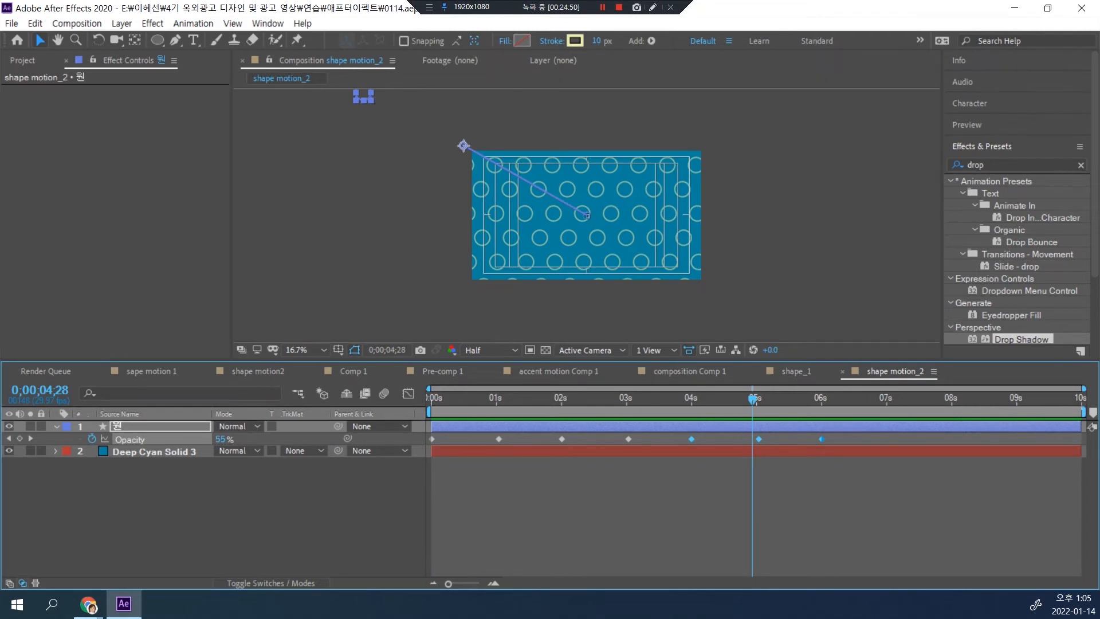
pyautogui.click(219, 517)
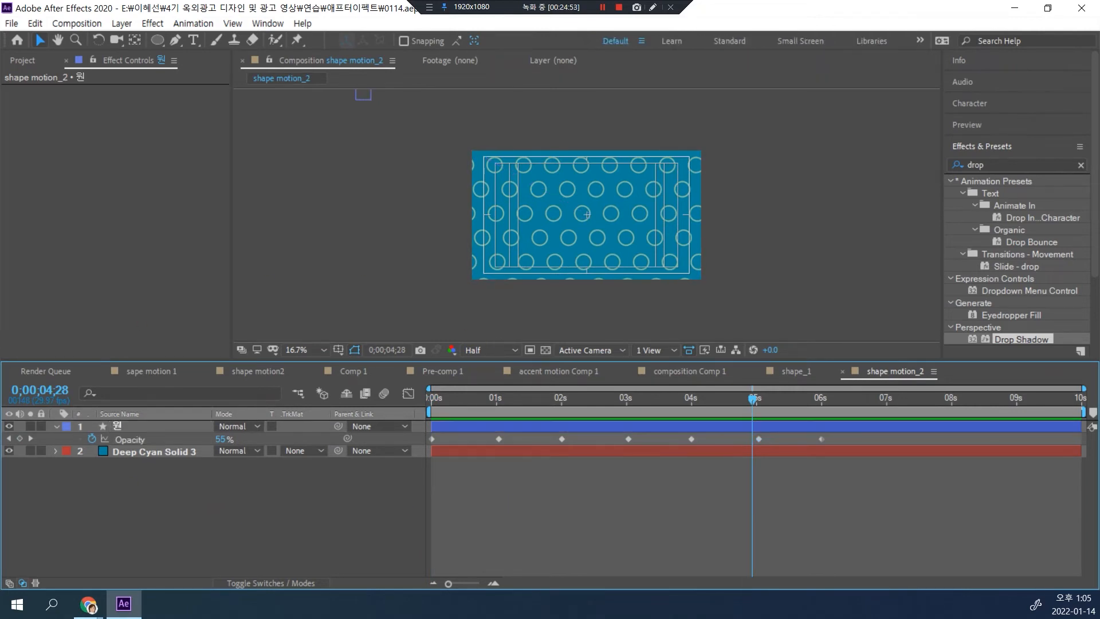
pyautogui.moveTo(0, 26); pyautogui.dragTo(553, 32)
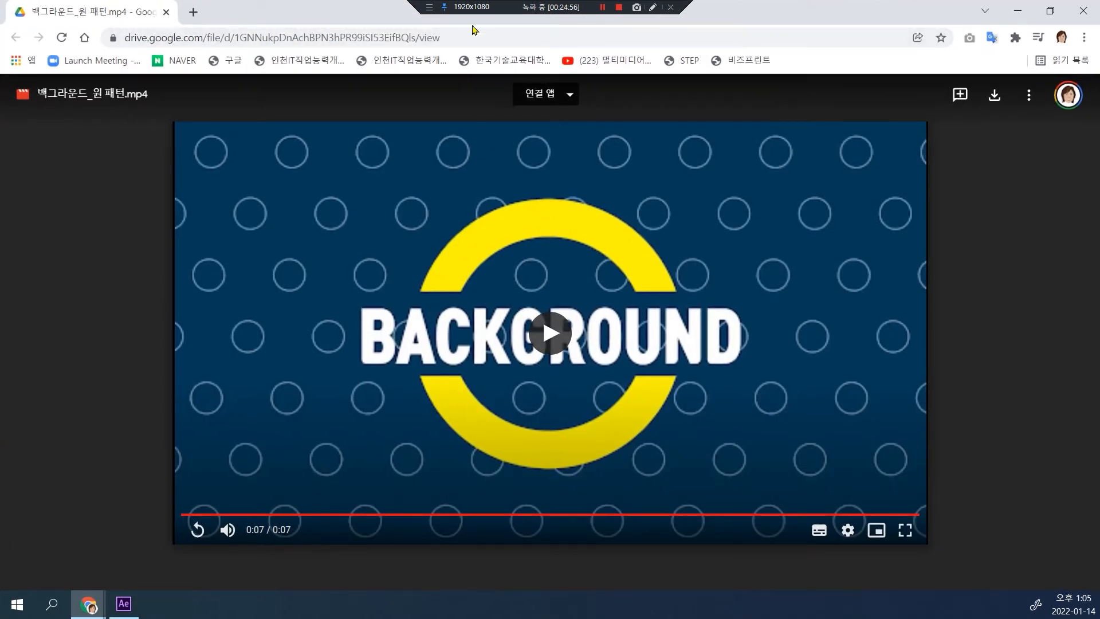
pyautogui.moveTo(139, 7); pyautogui.dragTo(0, 36)
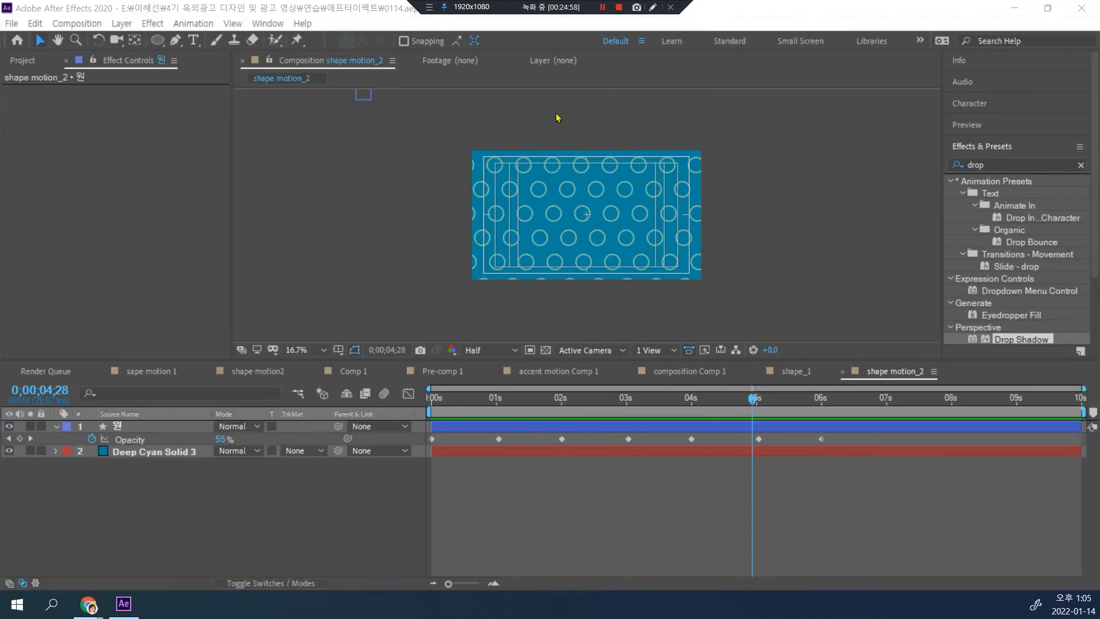
# Step: Draw a large circle centered in the composition with the Ellipse tool, on a new shape layer
pyautogui.scroll(2, 585, 206)
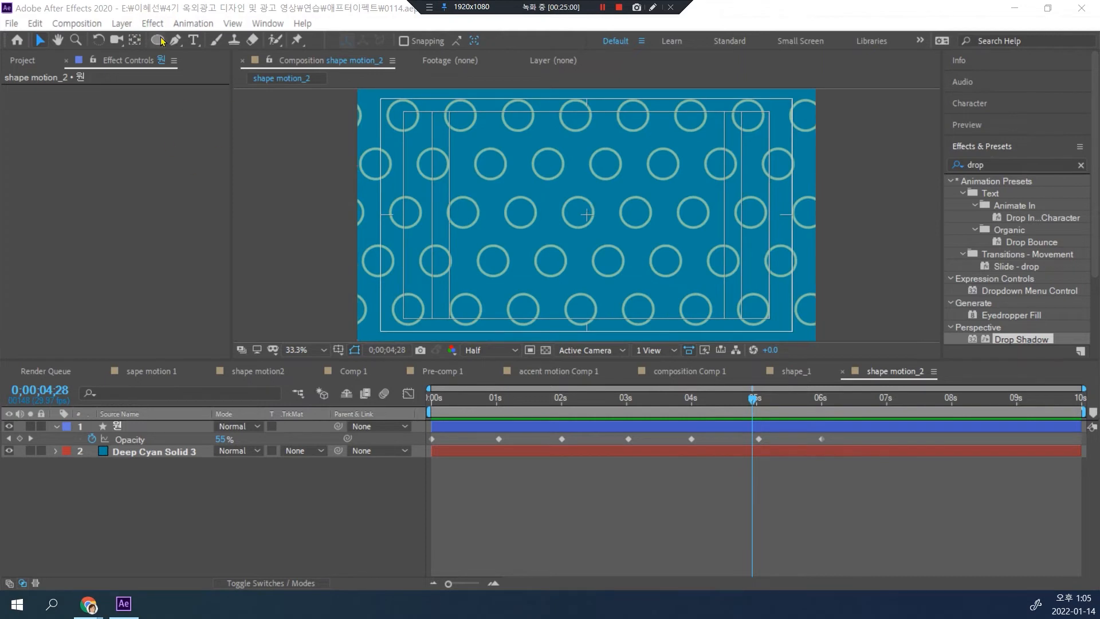
pyautogui.moveTo(162, 41); pyautogui.dragTo(183, 69)
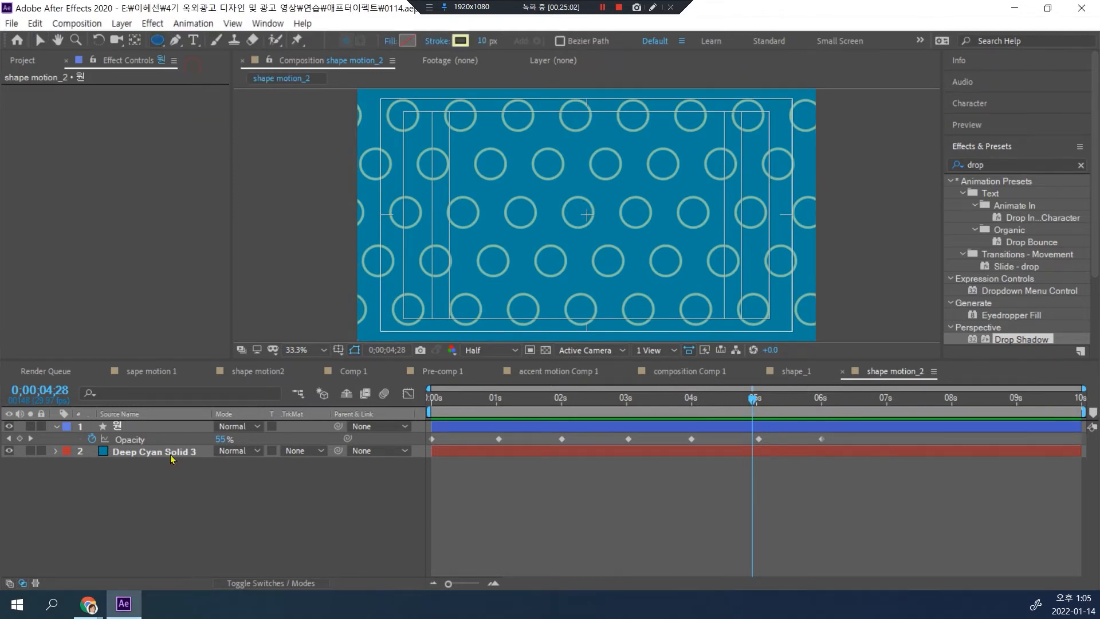
pyautogui.click(146, 483)
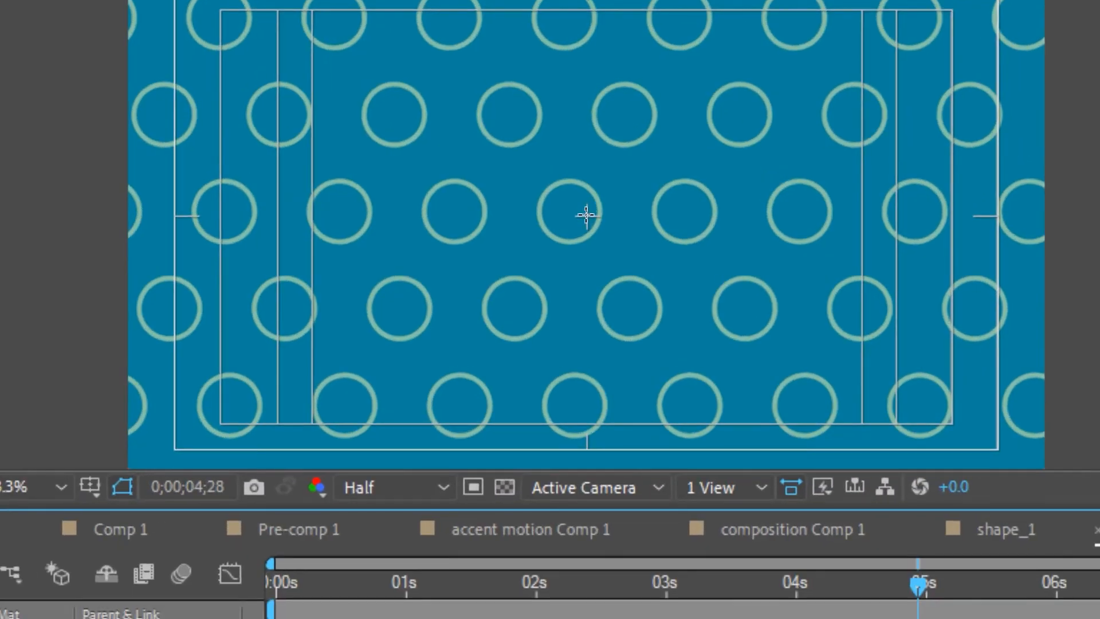
pyautogui.moveTo(586, 216)
pyautogui.mouseDown()
pyautogui.moveTo(634, 282)
pyautogui.moveTo(740, 353)
pyautogui.mouseUp()
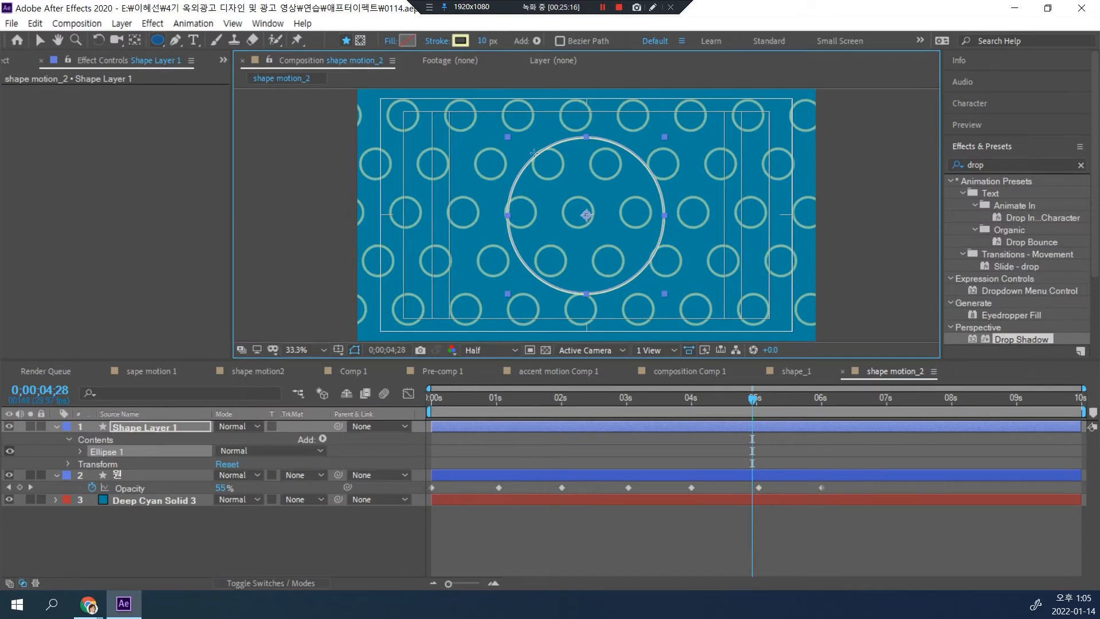
# Step: Set the large circle's stroke width to 114 px and its stroke color to coral red FF6161
pyautogui.moveTo(478, 40); pyautogui.dragTo(555, 37)
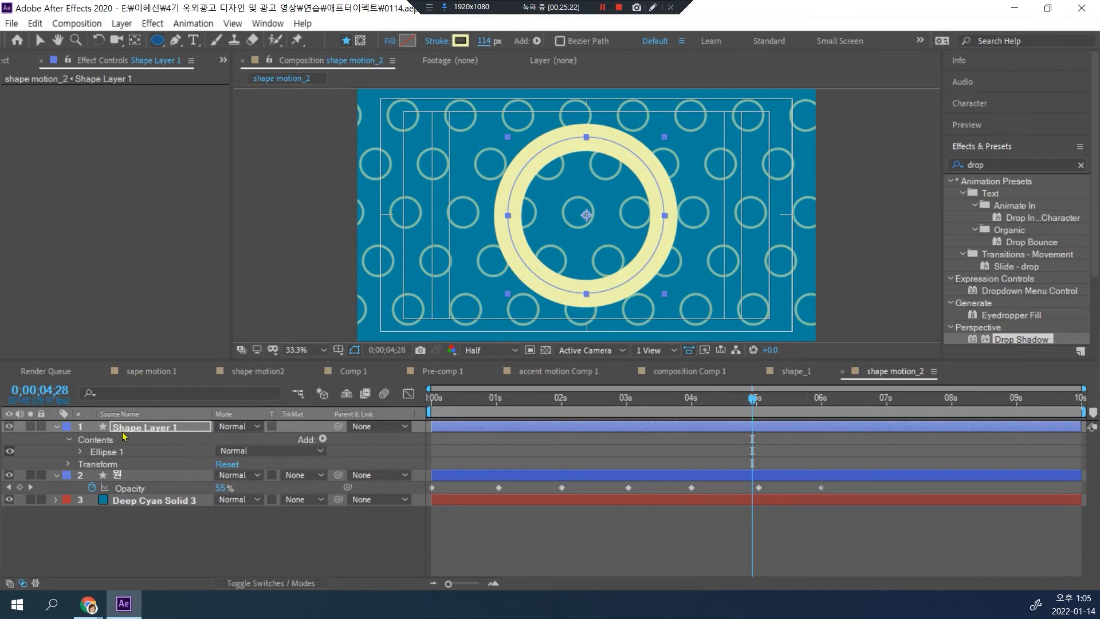
pyautogui.click(456, 42)
pyautogui.click(258, 147)
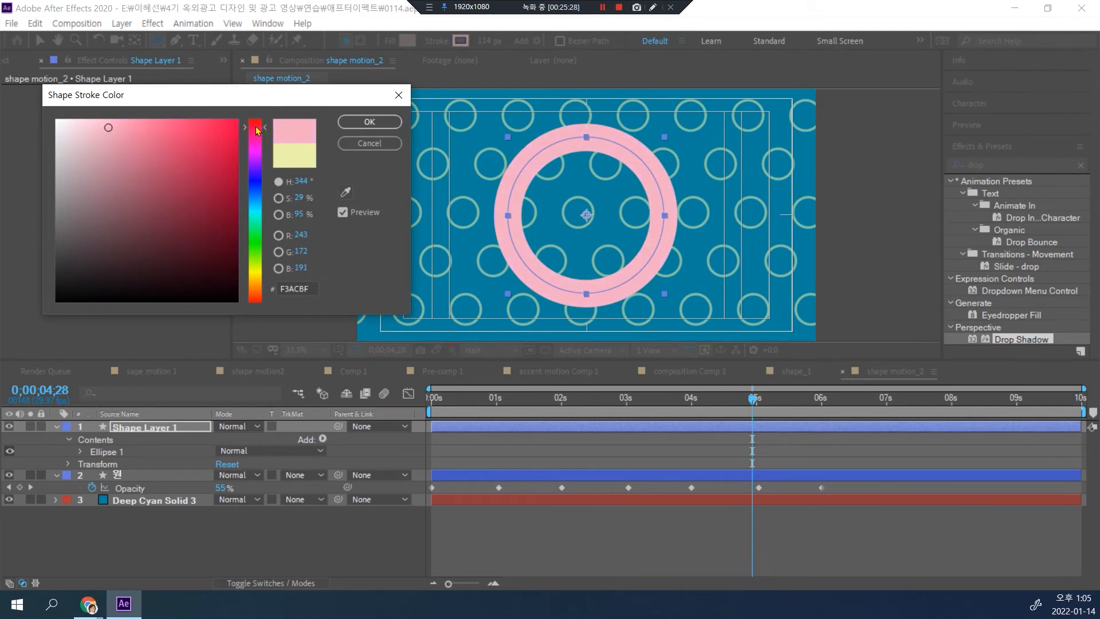
pyautogui.moveTo(190, 132); pyautogui.dragTo(177, 131)
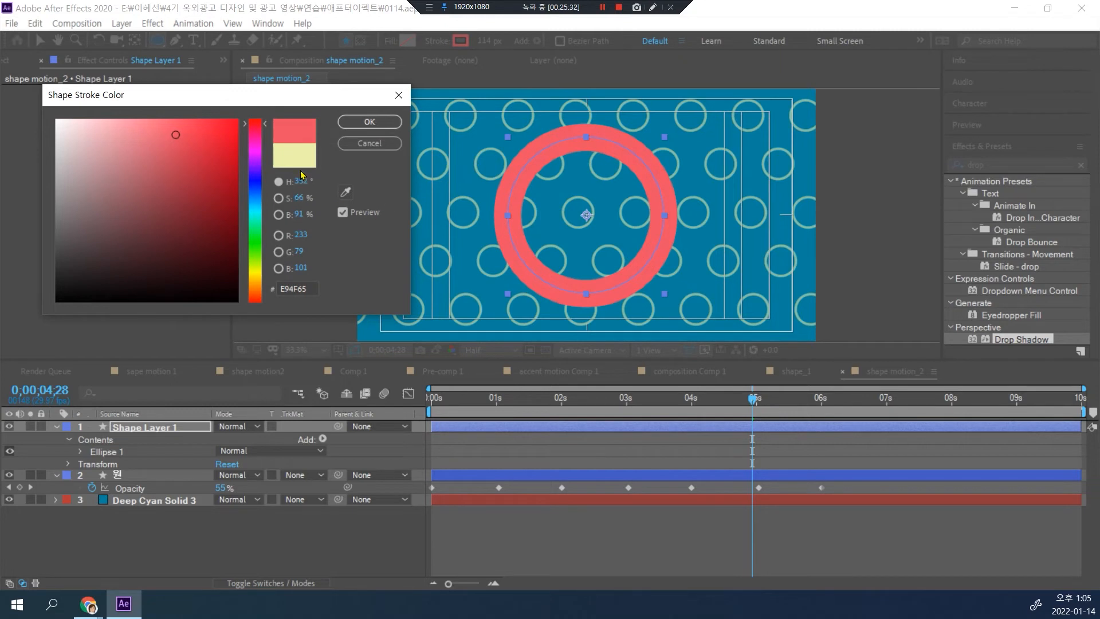
pyautogui.moveTo(256, 243)
pyautogui.mouseDown()
pyautogui.moveTo(256, 274)
pyautogui.moveTo(255, 260)
pyautogui.mouseUp()
pyautogui.moveTo(209, 171); pyautogui.dragTo(233, 125)
pyautogui.moveTo(256, 272)
pyautogui.mouseDown()
pyautogui.moveTo(258, 284)
pyautogui.moveTo(259, 123)
pyautogui.moveTo(169, 113)
pyautogui.mouseUp()
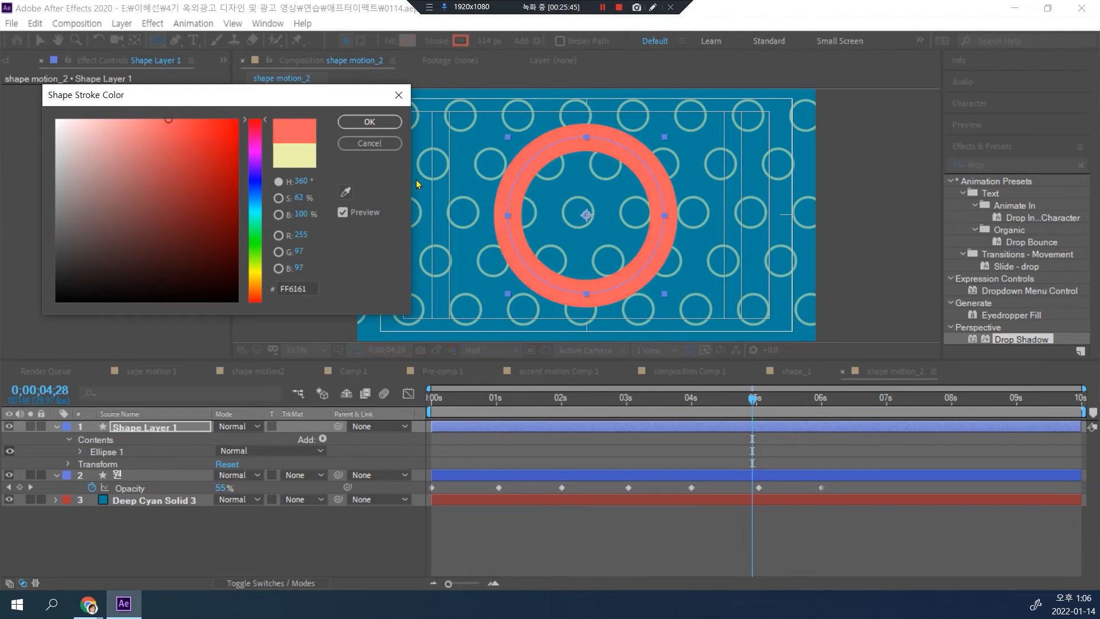
pyautogui.press('Return')
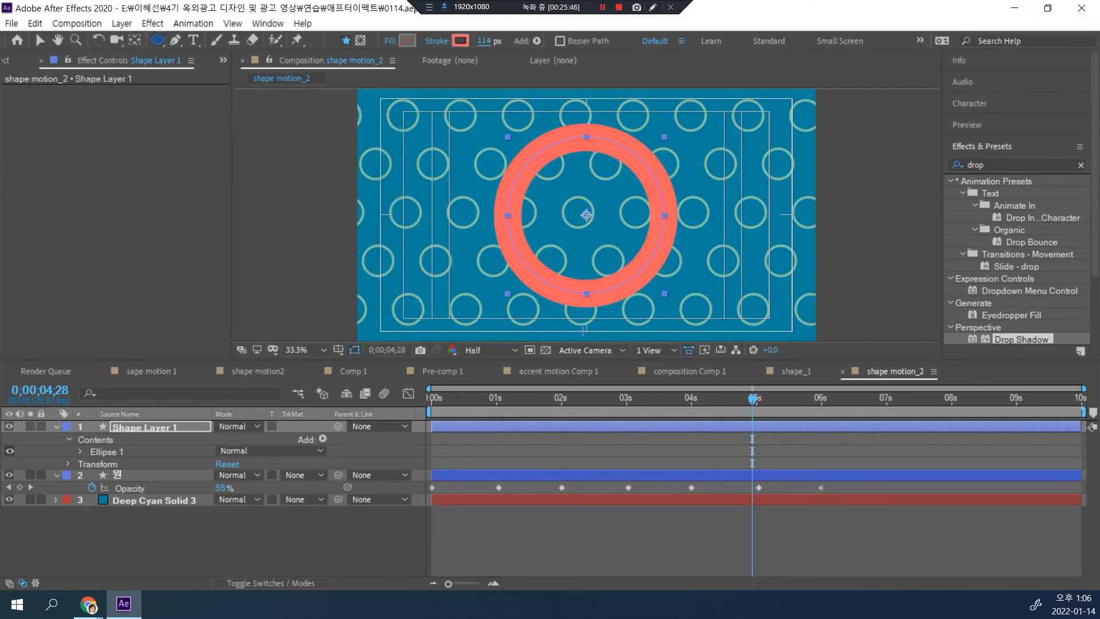
# Step: Return to the start of the timeline, then replay the reference video in Chrome to examine its ring and switch back to After Effects
pyautogui.moveTo(755, 401); pyautogui.dragTo(432, 398)
pyautogui.hotkey('alt', 'Tab')
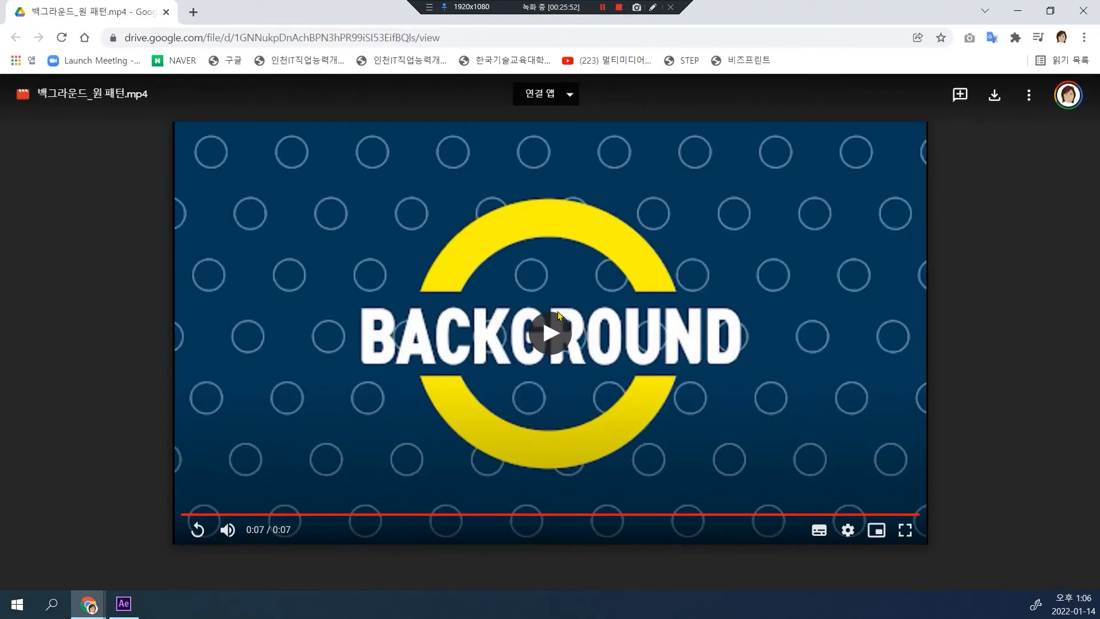
pyautogui.click(517, 369)
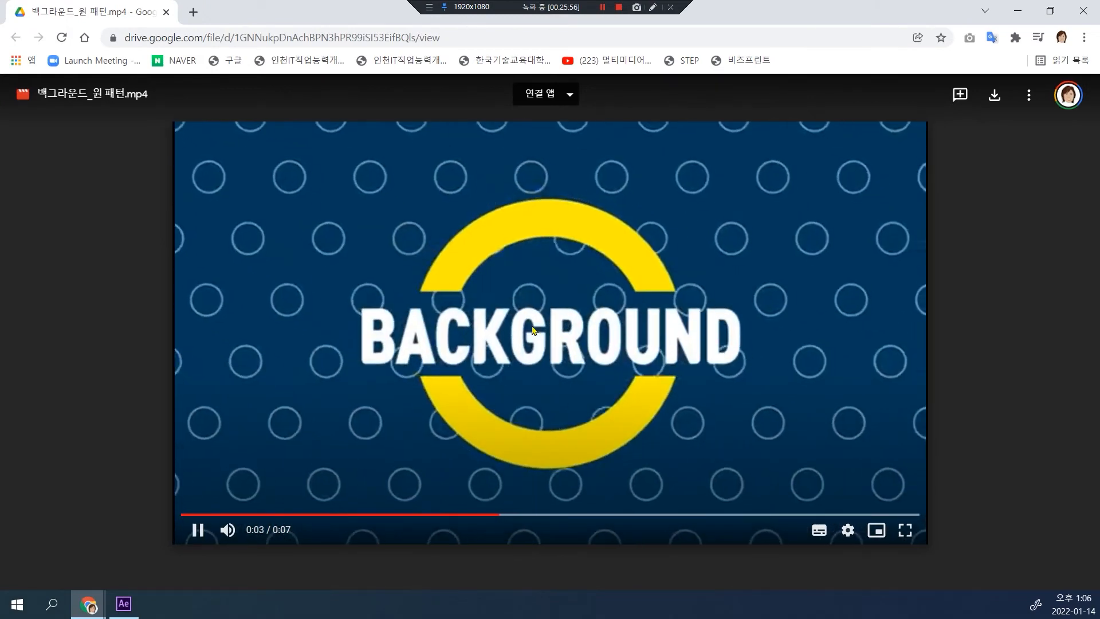
pyautogui.click(517, 338)
pyautogui.hotkey('alt', 'Tab')
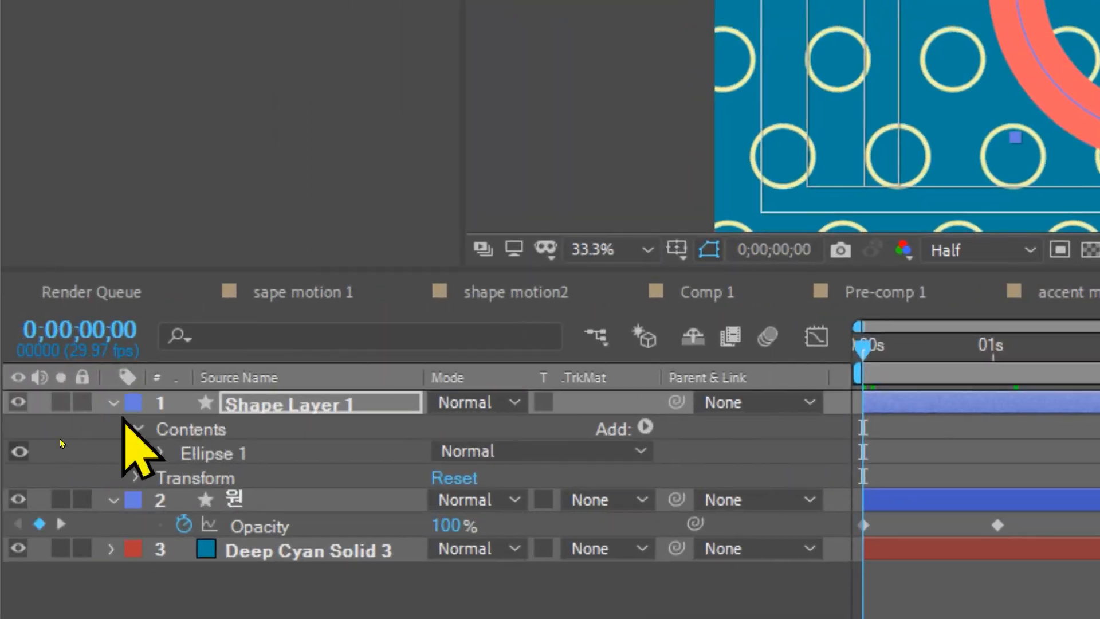
# Step: Try to draw a wide rectangle across the ring's middle with the Rectangle tool on Shape Layer 1, undoing each attempt
pyautogui.click(57, 426)
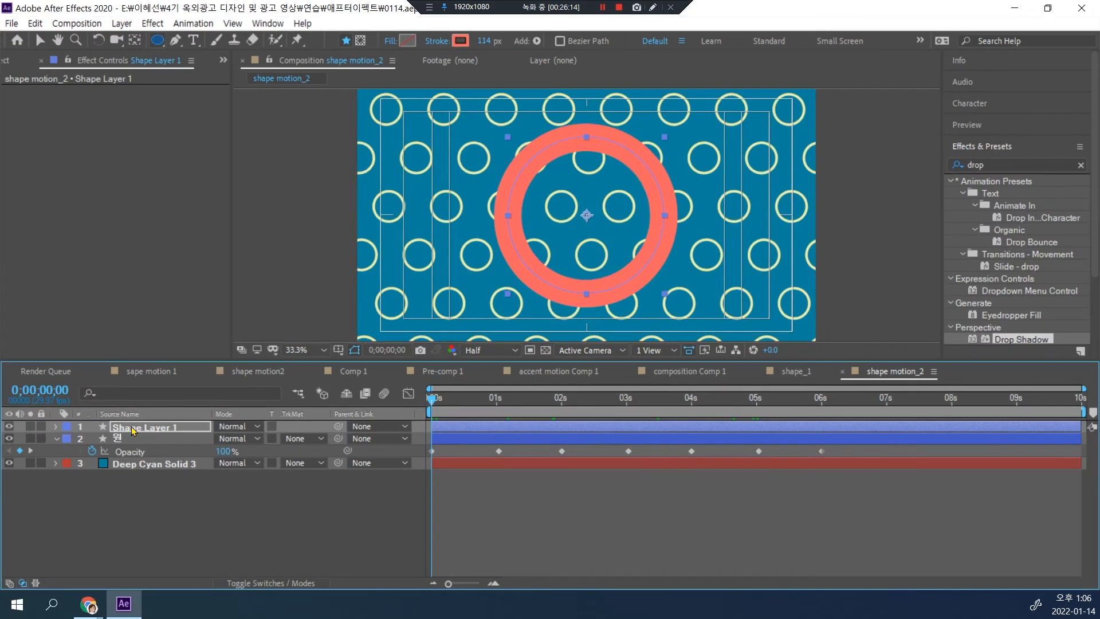
pyautogui.moveTo(156, 44); pyautogui.dragTo(177, 42)
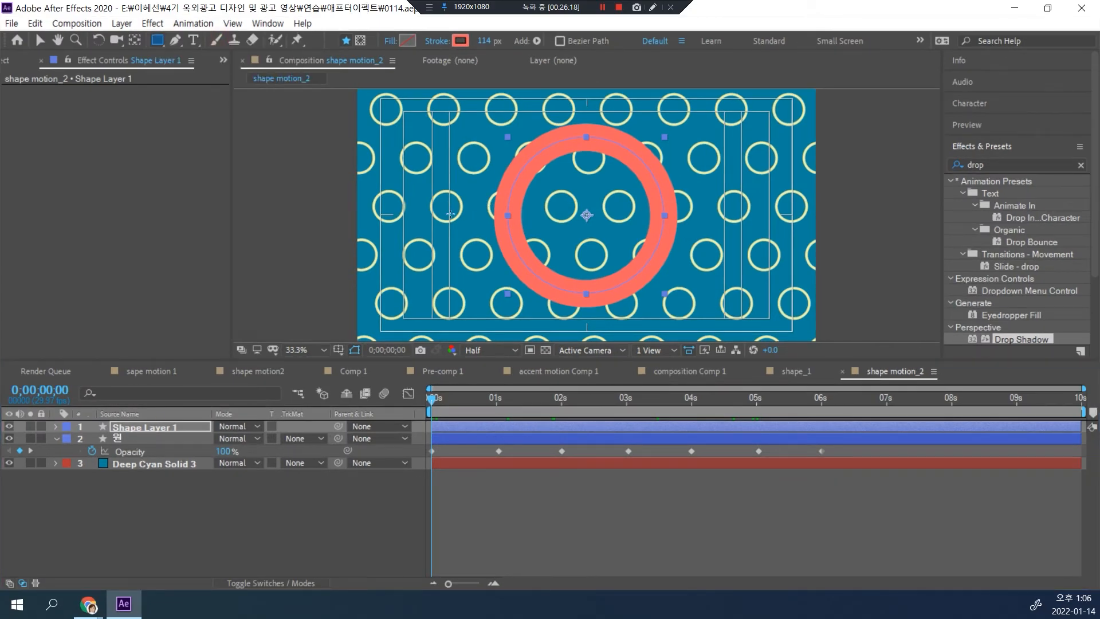
pyautogui.moveTo(451, 192); pyautogui.dragTo(693, 224)
pyautogui.hotkey('ctrl', 'z')
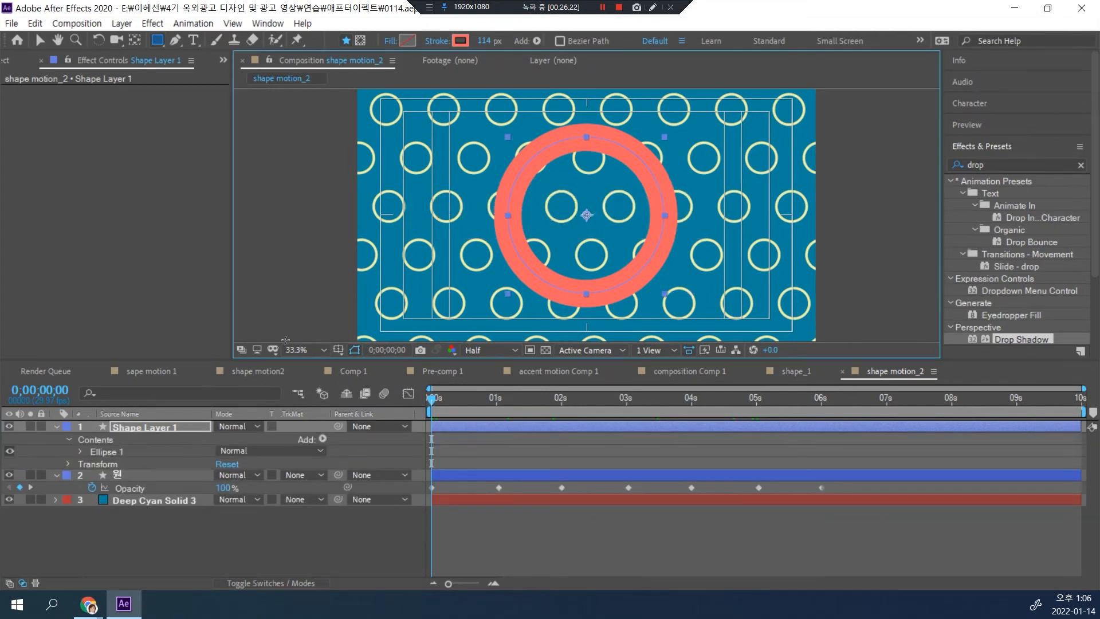
pyautogui.click(144, 429)
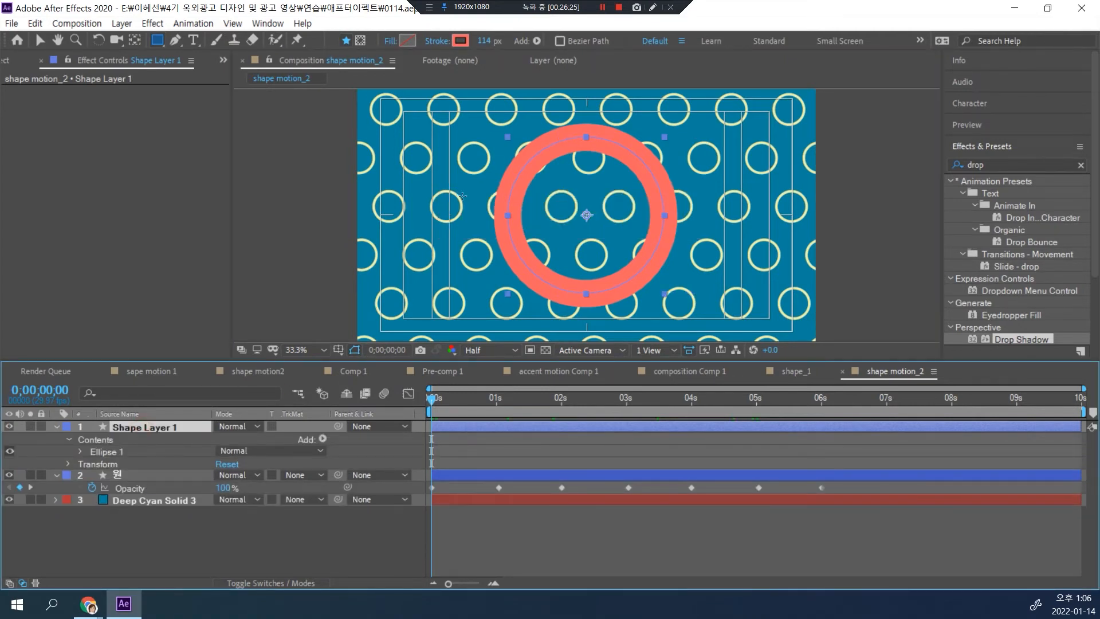
pyautogui.moveTo(436, 175); pyautogui.dragTo(696, 240)
pyautogui.hotkey('ctrl', 'z')
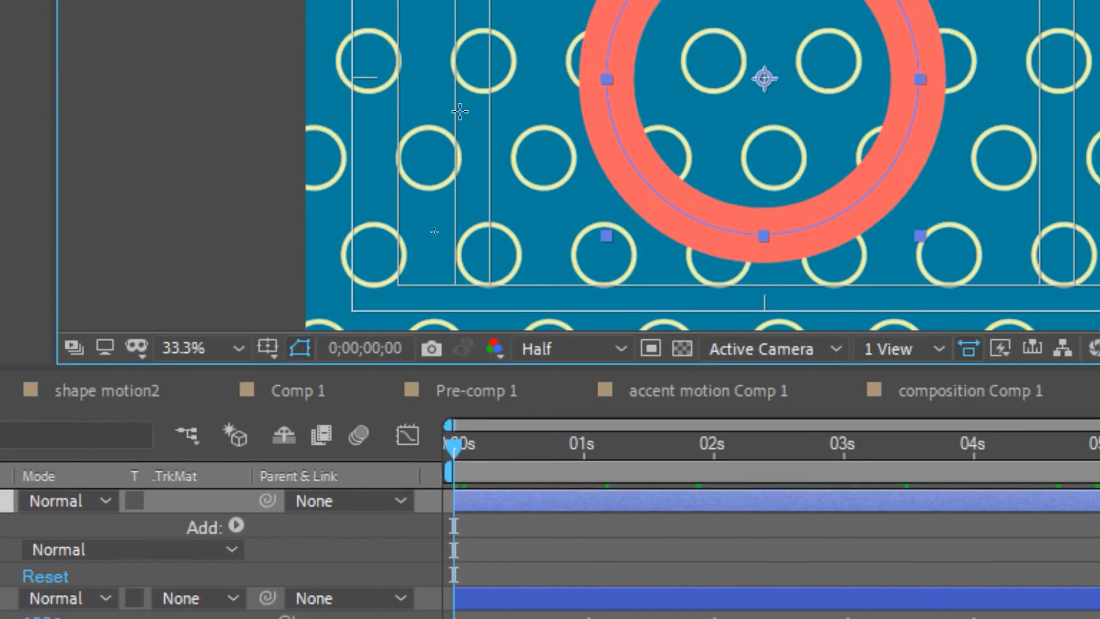
# Step: Draw a wide rectangle over the ring inside Shape Layer 1, delete Rectangle 1 from its contents, and reselect the layer
pyautogui.moveTo(459, 111); pyautogui.dragTo(850, 144)
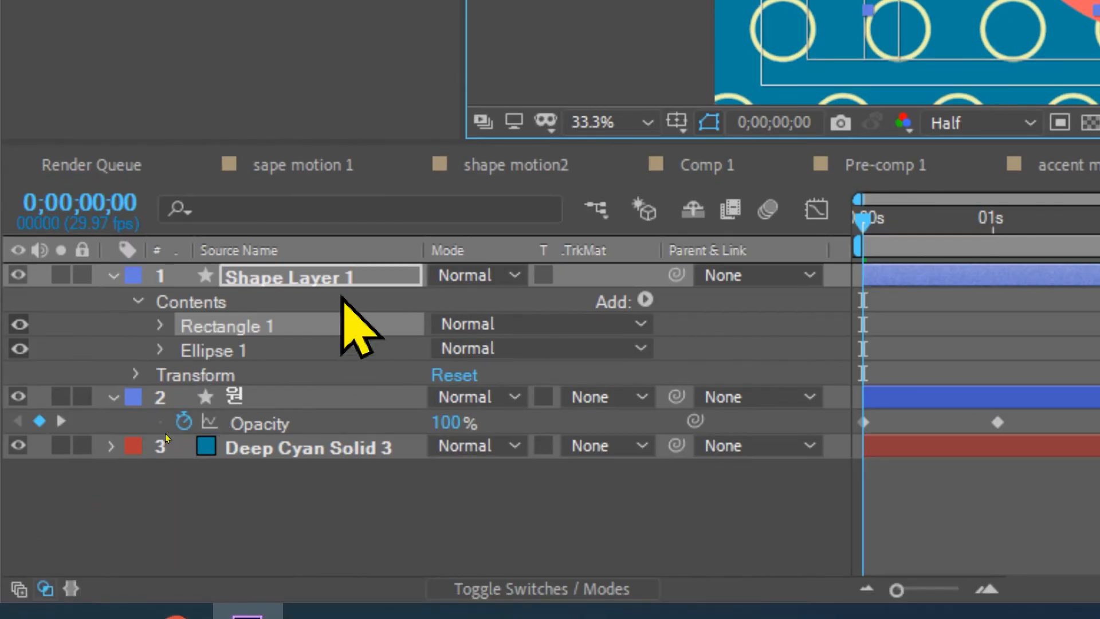
pyautogui.click(270, 322)
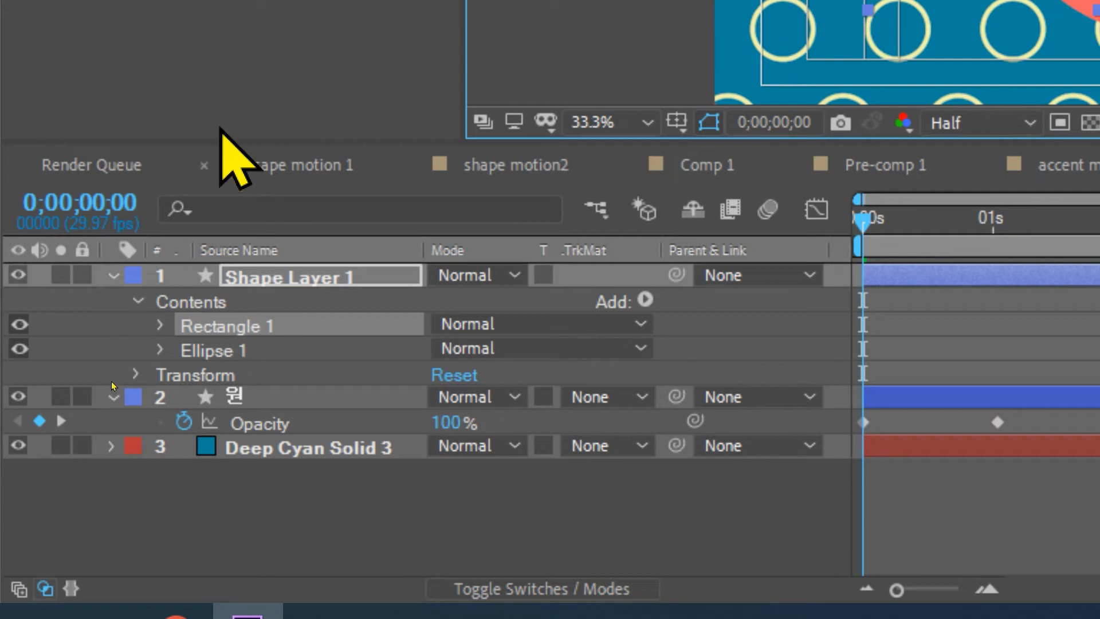
pyautogui.press('Delete')
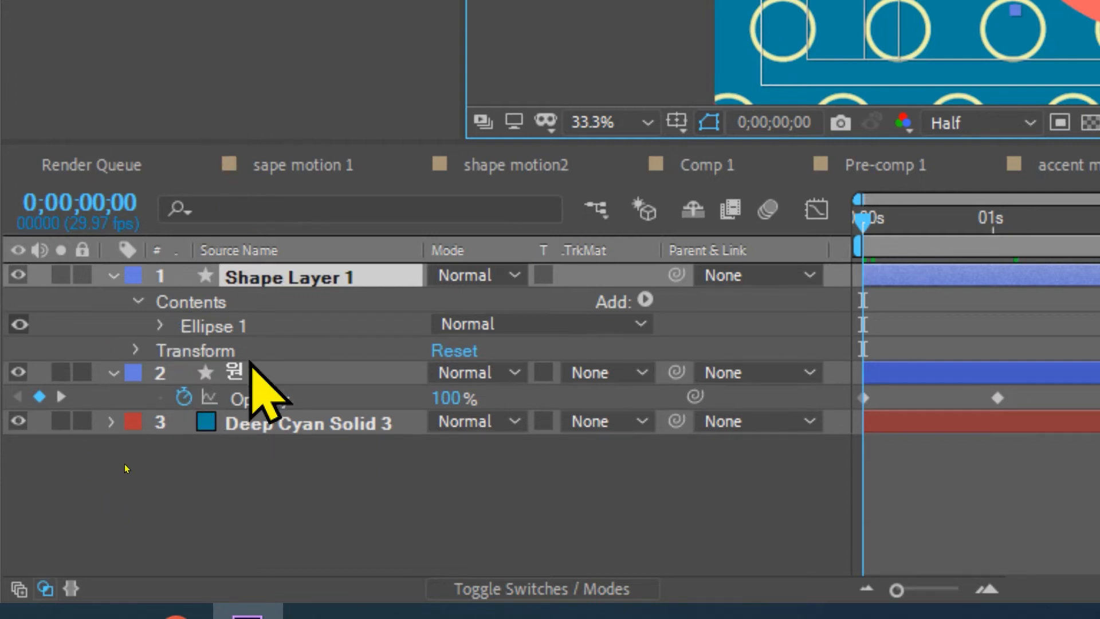
pyautogui.click(288, 276)
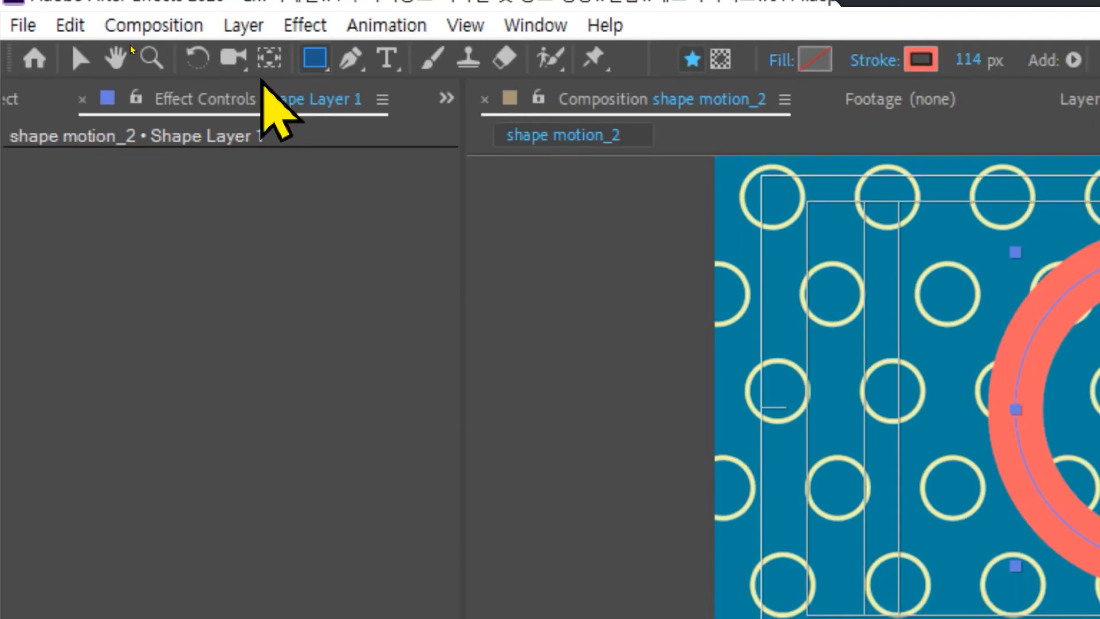
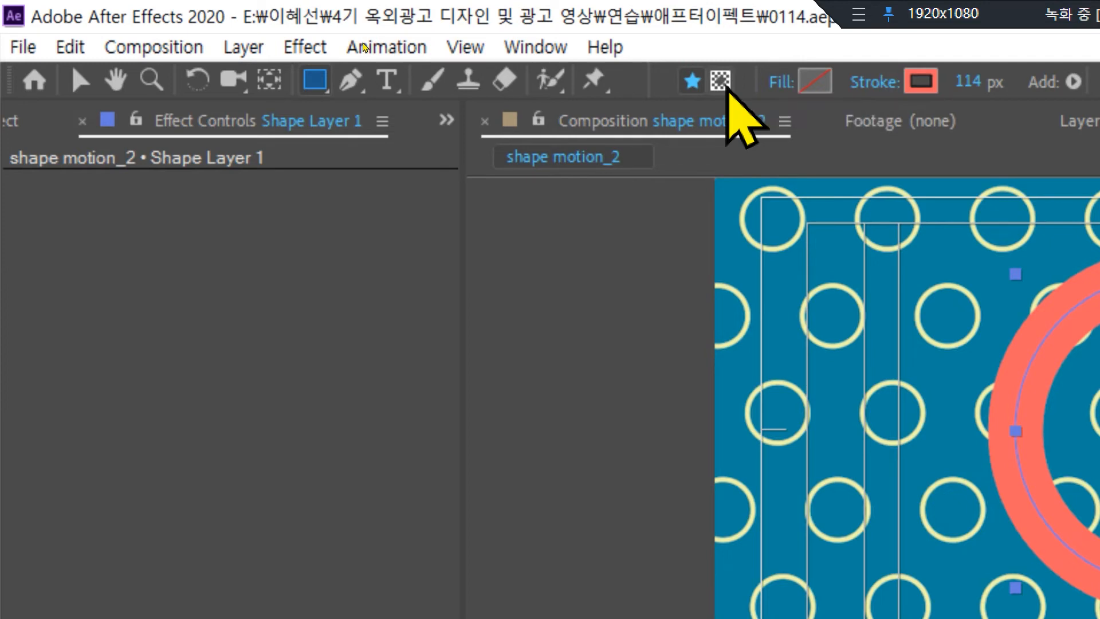
# Step: Draw a wide rectangular mask across the ring's middle on Shape Layer 1 and invert it
pyautogui.click(723, 83)
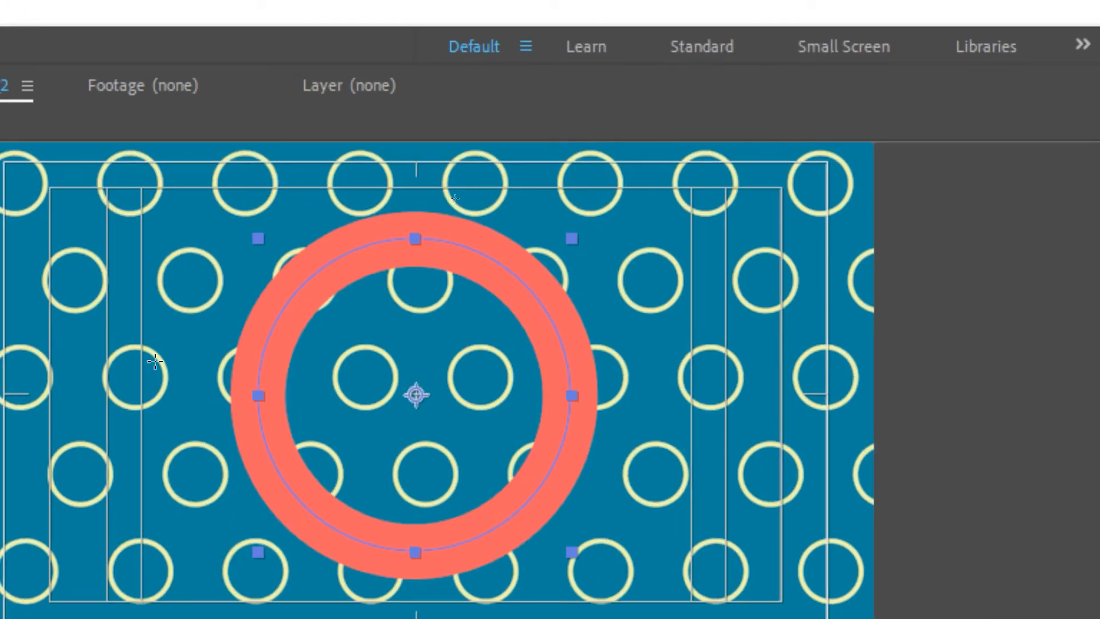
pyautogui.moveTo(316, 382); pyautogui.dragTo(655, 446)
pyautogui.moveTo(528, 411); pyautogui.dragTo(695, 437)
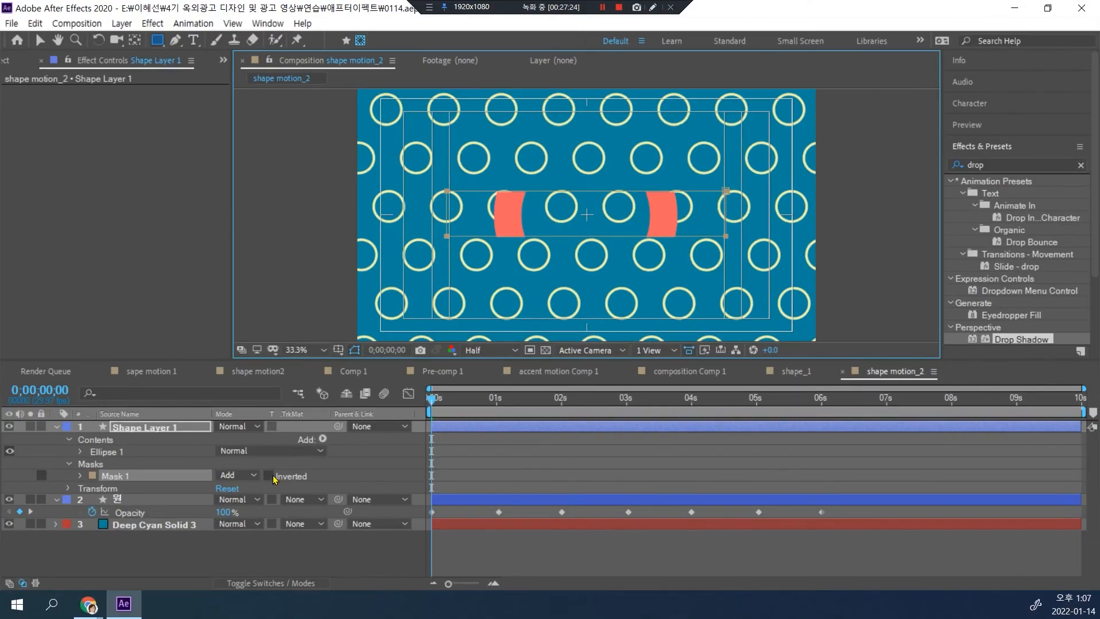
pyautogui.click(269, 476)
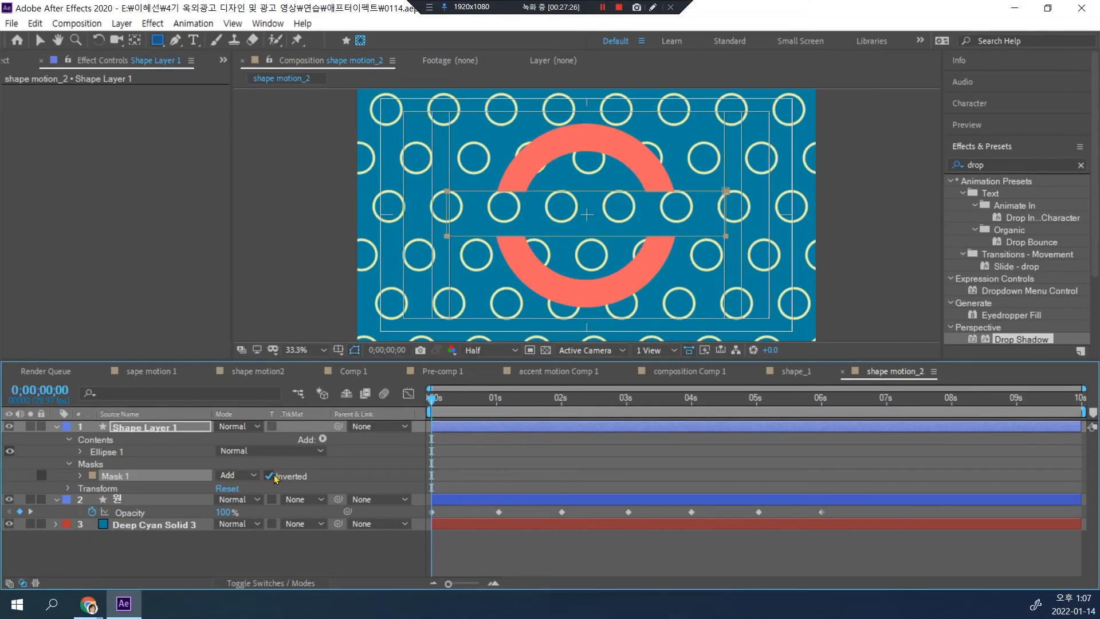
# Step: Set a Mask Path keyframe for Shape Layer 1's Mask 1 at 0;00;01;01
pyautogui.moveTo(435, 404); pyautogui.dragTo(501, 405)
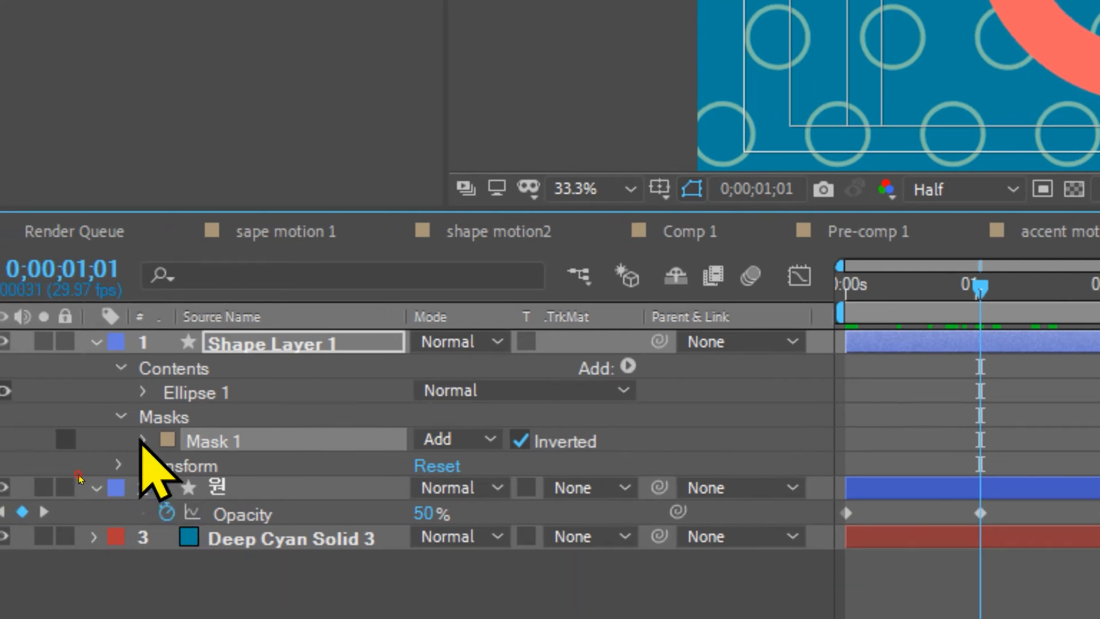
pyautogui.click(103, 451)
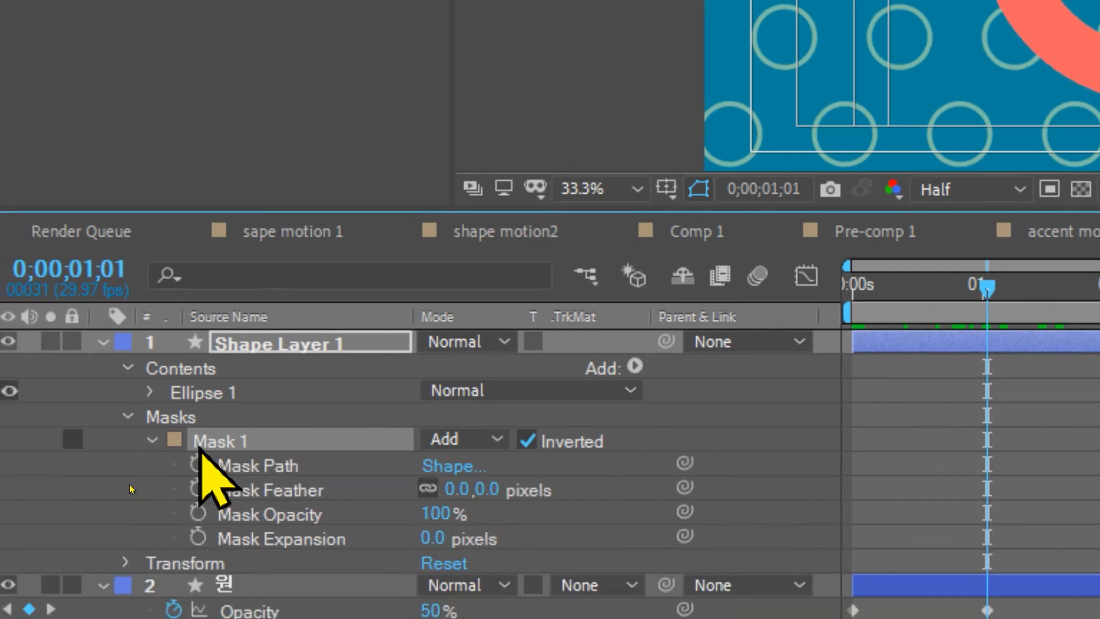
pyautogui.click(197, 463)
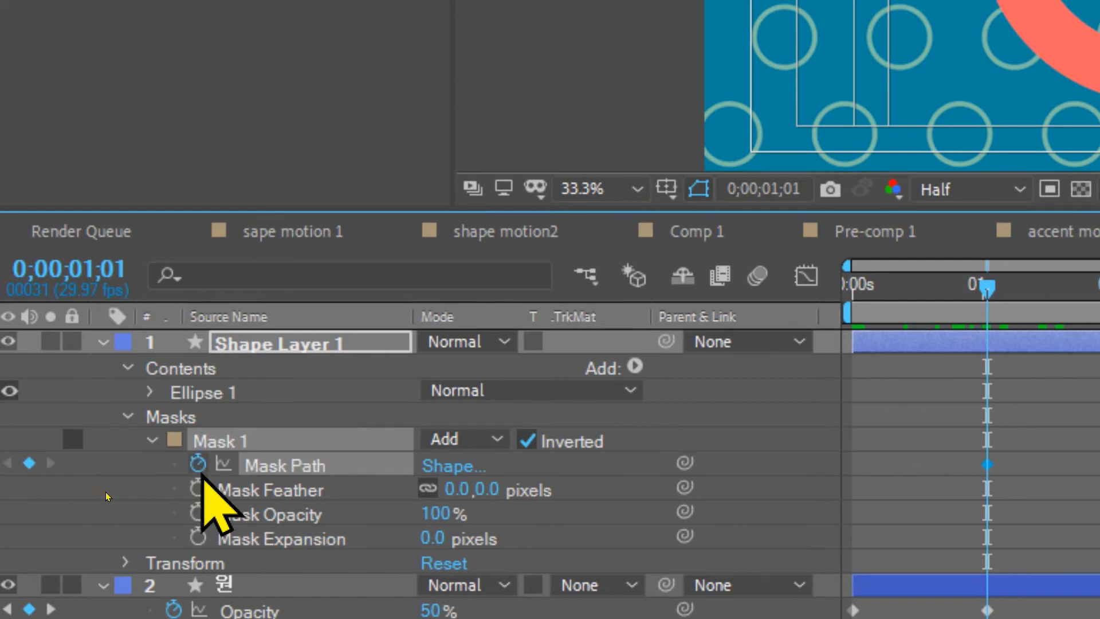
# Step: At 0;00;00;00, collapse the mask's upper and lower edges into a flat line through the ring's center, then preview the animation
pyautogui.moveTo(999, 295); pyautogui.dragTo(848, 312)
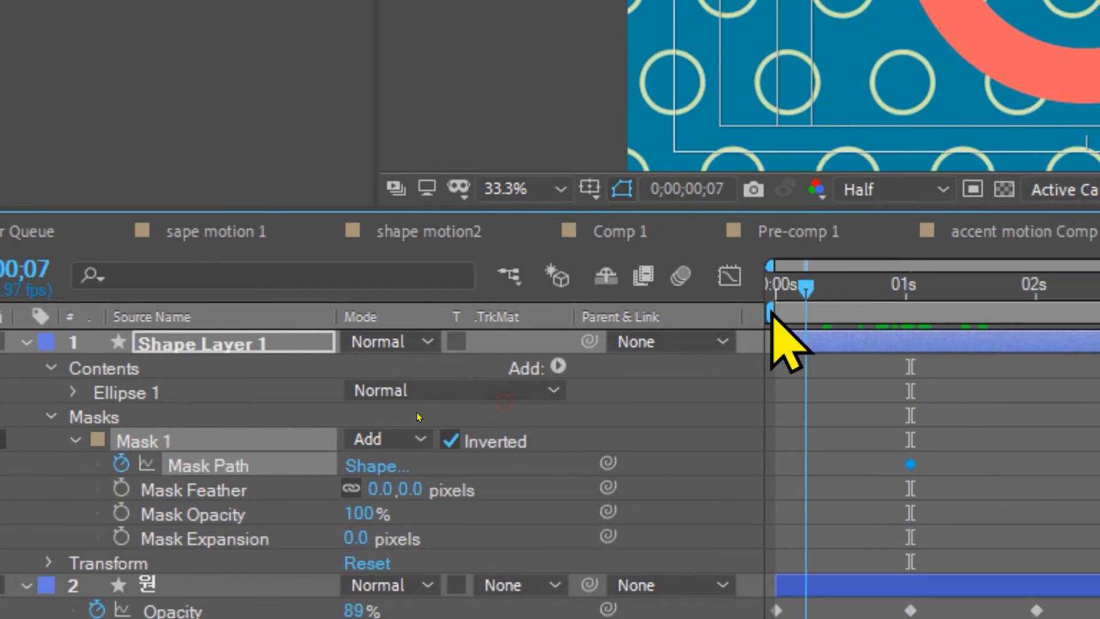
pyautogui.moveTo(771, 312); pyautogui.dragTo(768, 314)
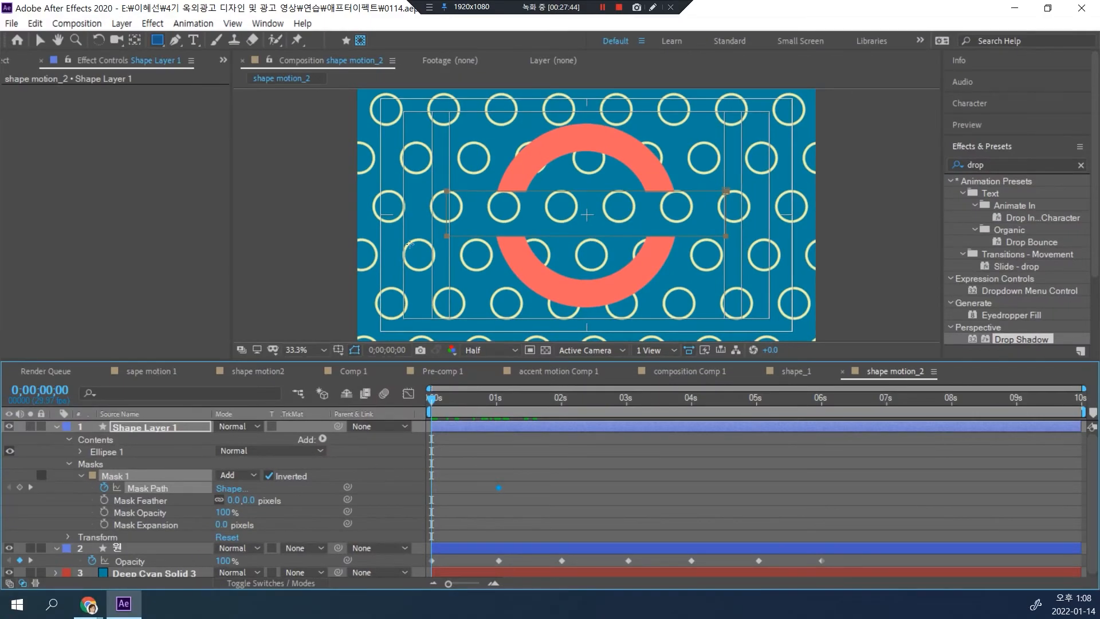
pyautogui.press('v')
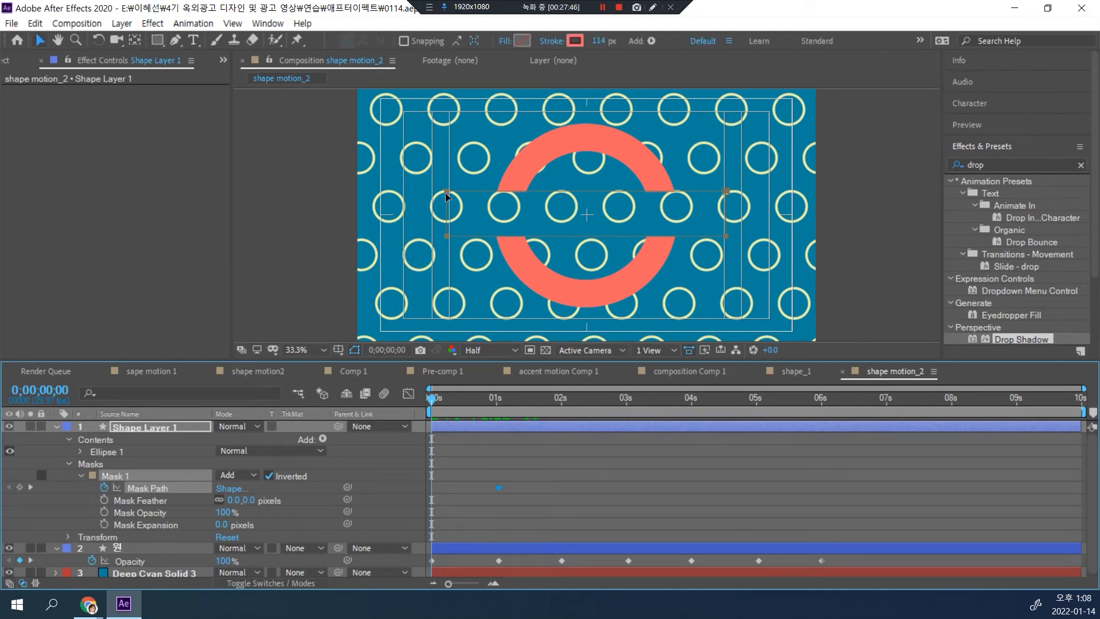
pyautogui.doubleClick(514, 201)
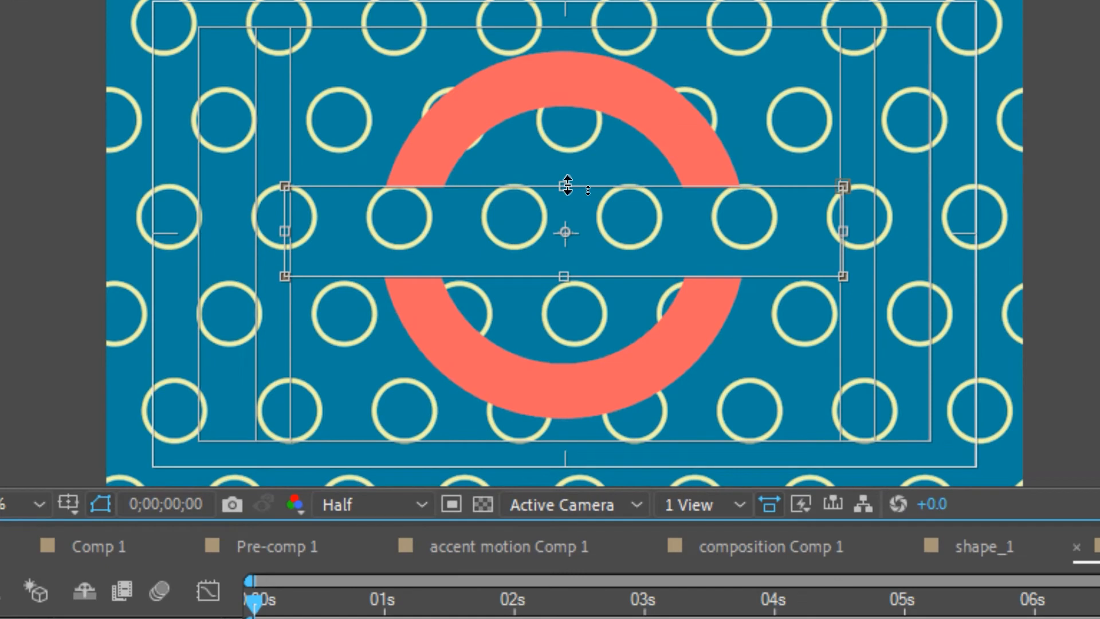
pyautogui.moveTo(569, 188); pyautogui.dragTo(568, 232)
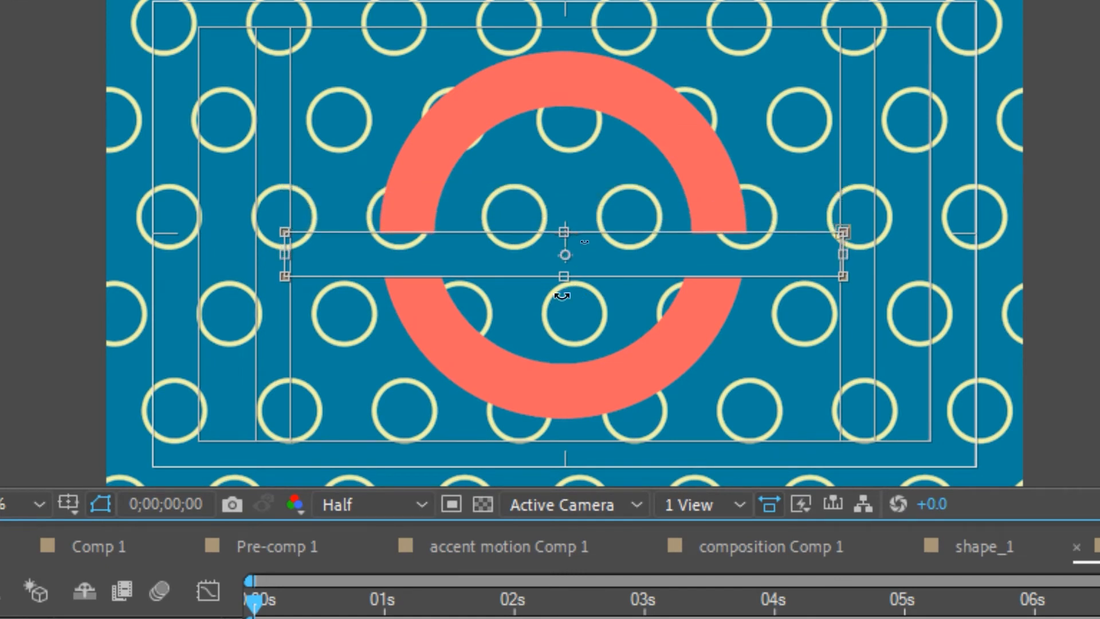
pyautogui.moveTo(565, 277); pyautogui.dragTo(561, 232)
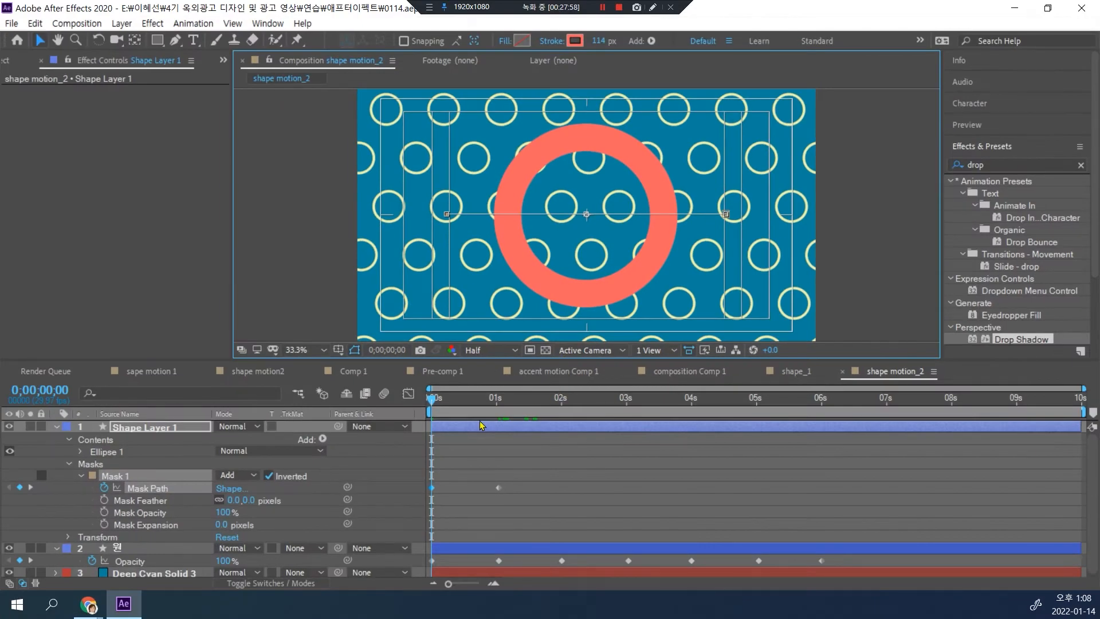
pyautogui.click(441, 405)
pyautogui.press('space')
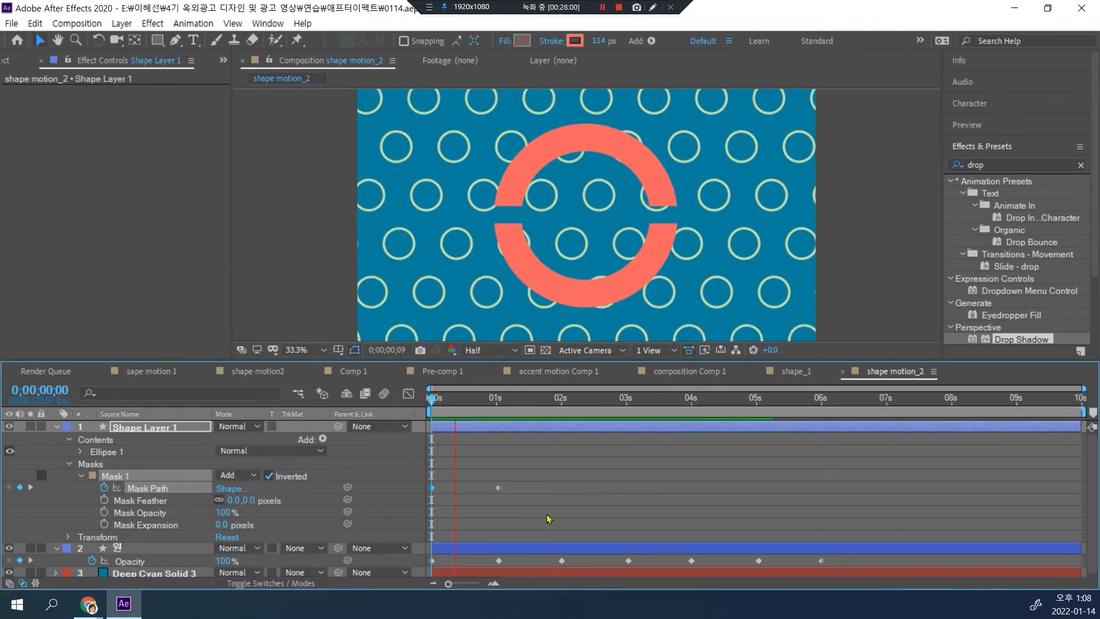
pyautogui.press('space')
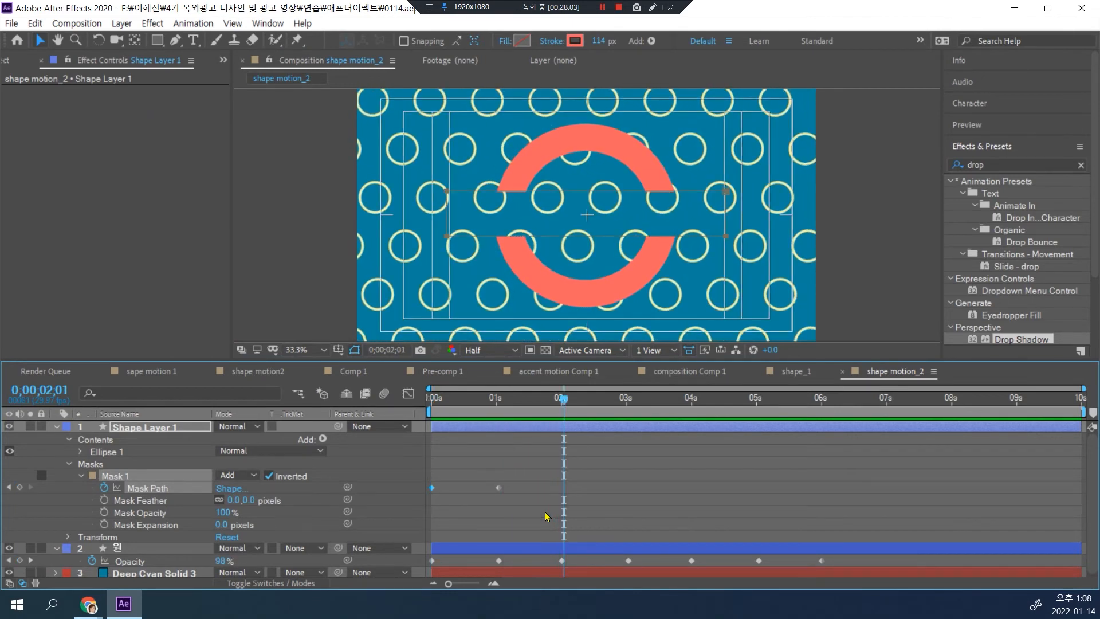
# Step: Apply Easy Ease to both Mask Path keyframes of Shape Layer 1
pyautogui.click(517, 494)
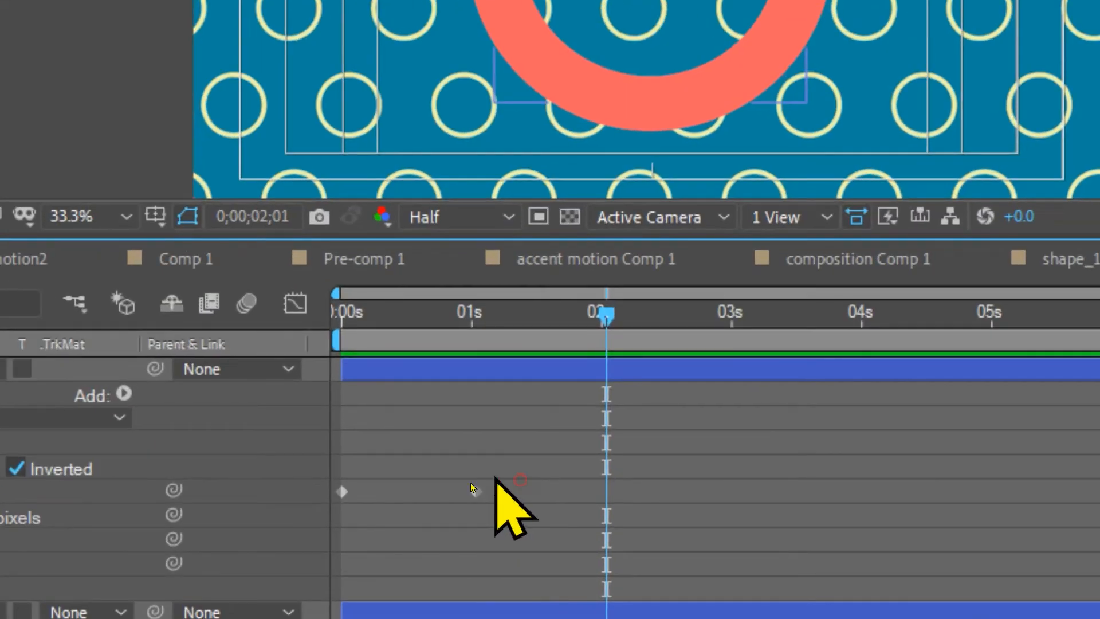
pyautogui.moveTo(518, 480); pyautogui.dragTo(406, 497)
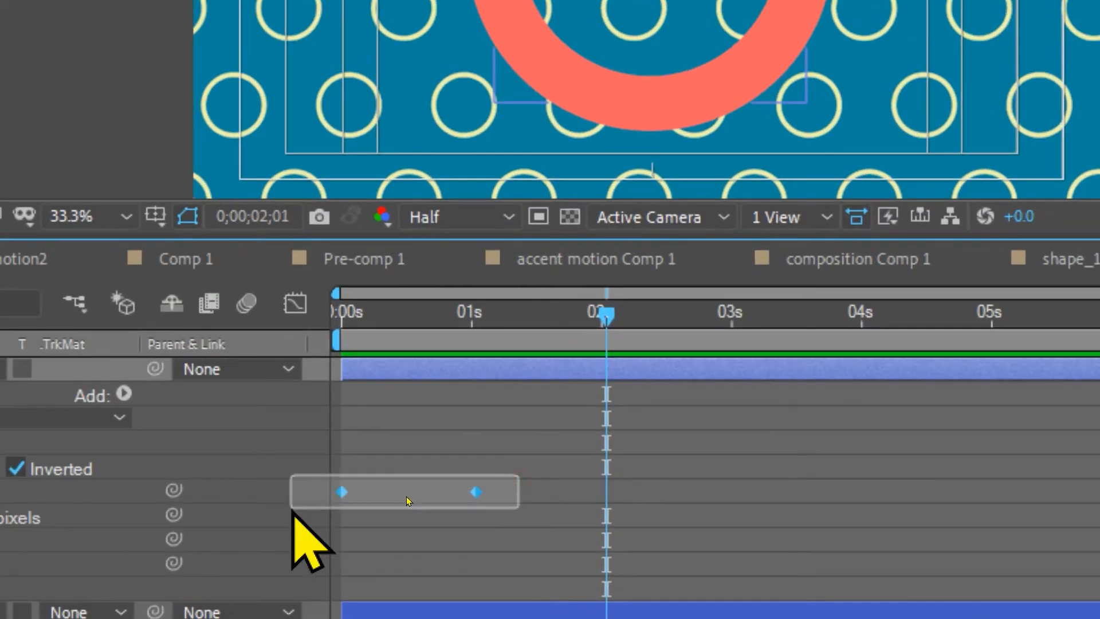
pyautogui.moveTo(292, 511); pyautogui.dragTo(294, 510)
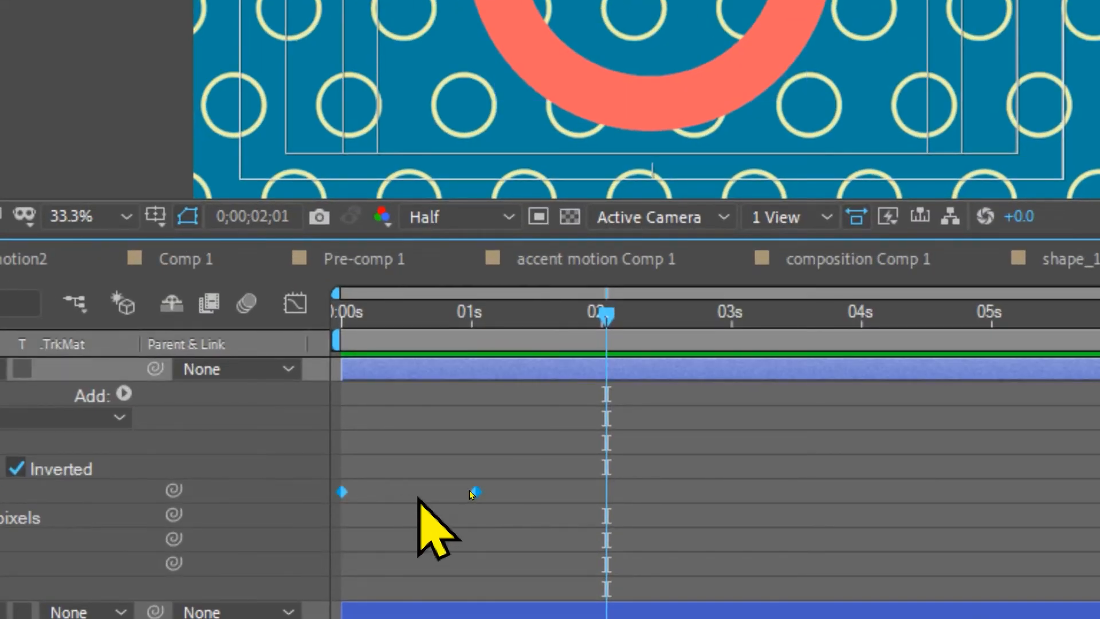
pyautogui.press('F9')
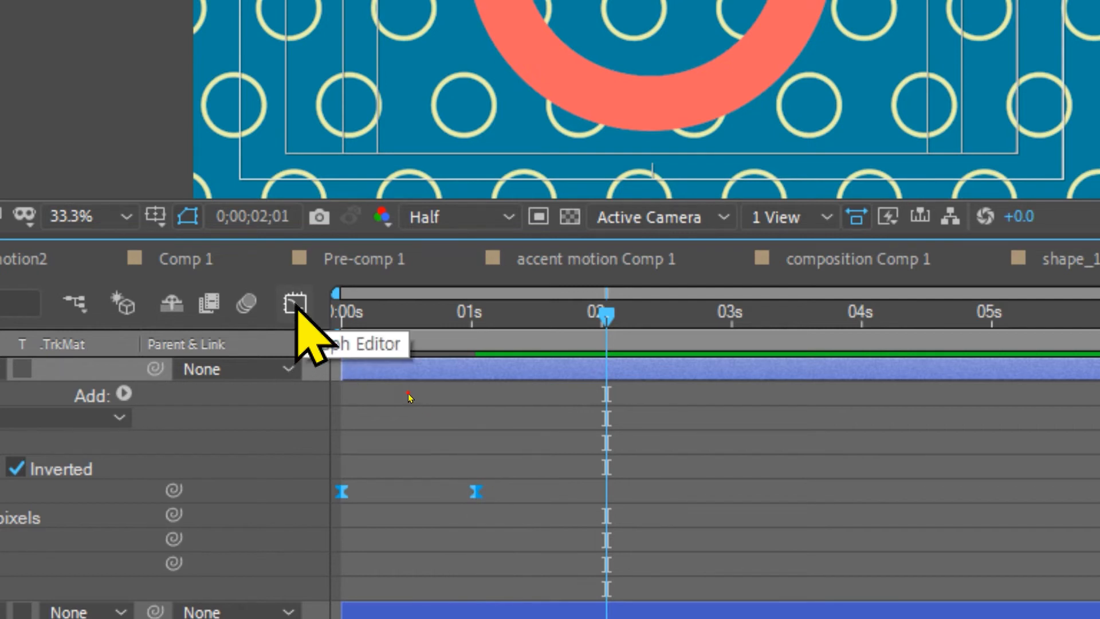
# Step: Shape the Mask Path speed curve in the Graph Editor into a sharp, narrow peak and preview the split
pyautogui.click(295, 302)
pyautogui.moveTo(505, 424); pyautogui.dragTo(435, 488)
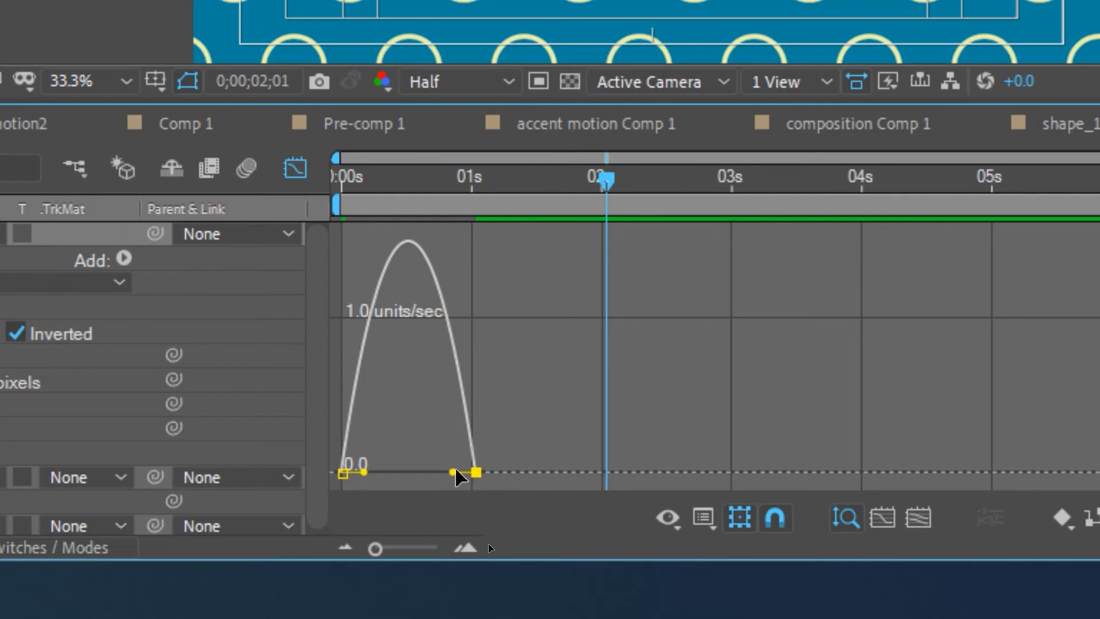
pyautogui.moveTo(456, 476); pyautogui.dragTo(389, 481)
pyautogui.click(381, 478)
pyautogui.click(367, 473)
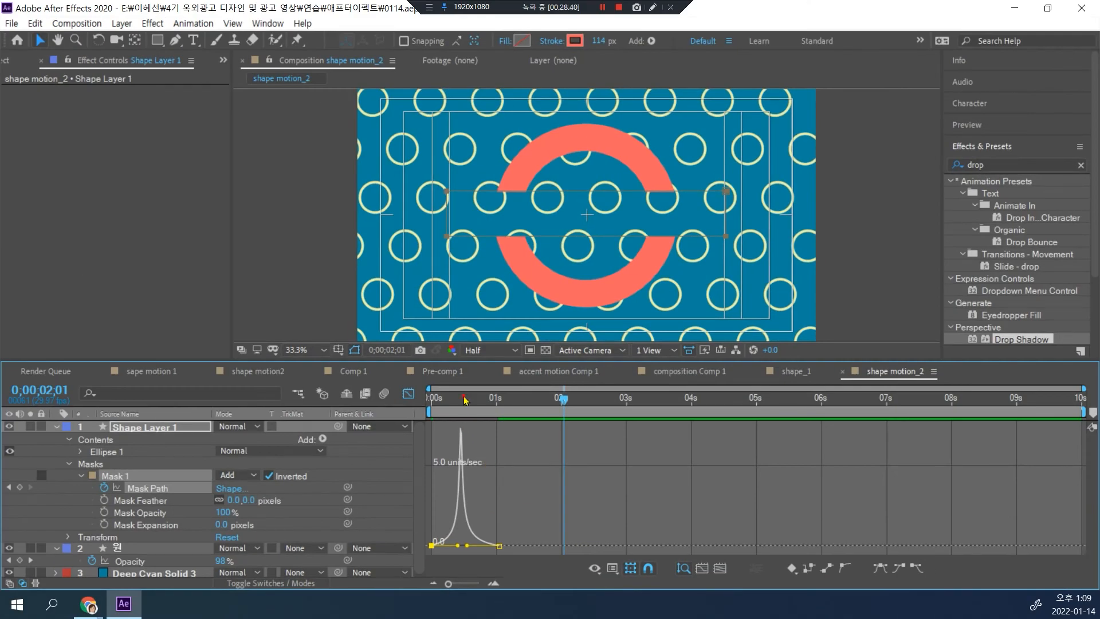
pyautogui.press('space')
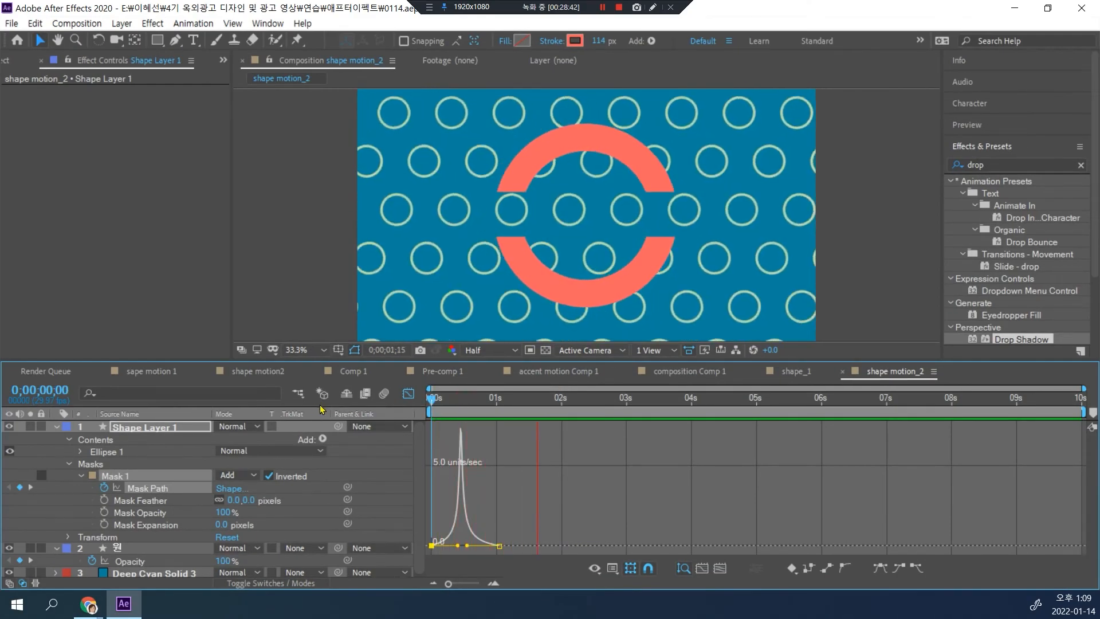
pyautogui.press('space')
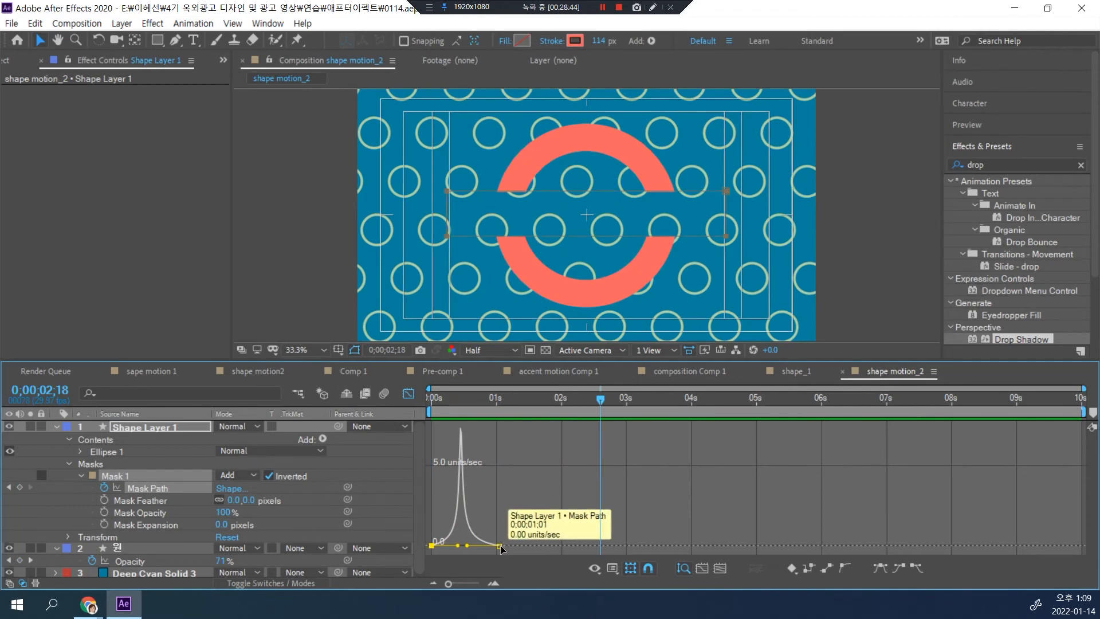
# Step: Move the second Mask Path keyframe to about 2 seconds and preview the slower split from the start
pyautogui.moveTo(501, 547); pyautogui.dragTo(569, 550)
pyautogui.press('Home')
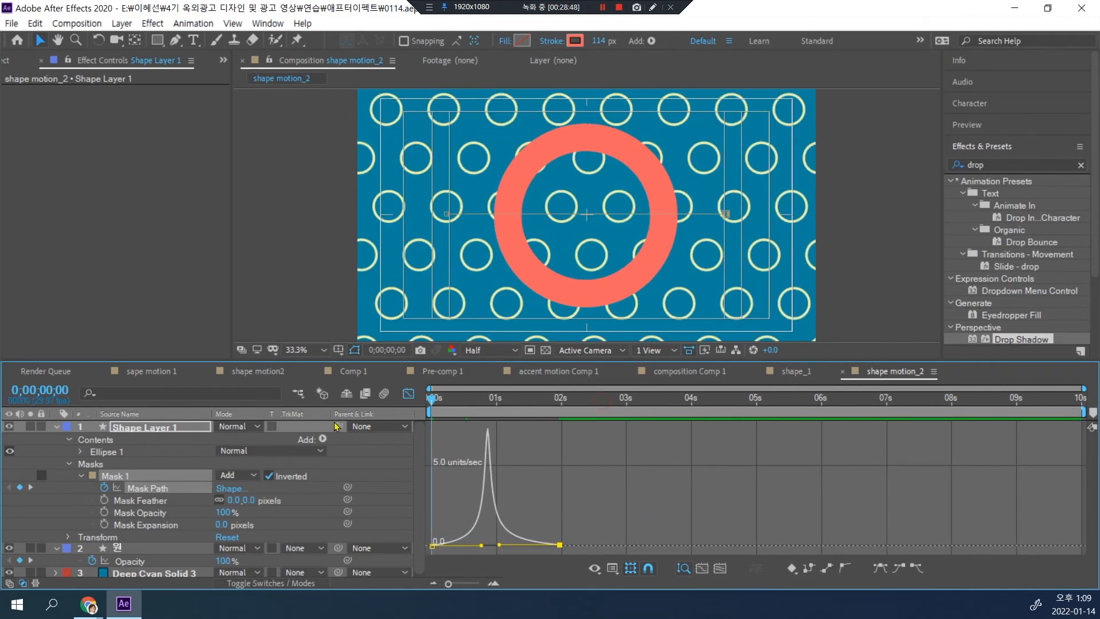
pyautogui.press('space')
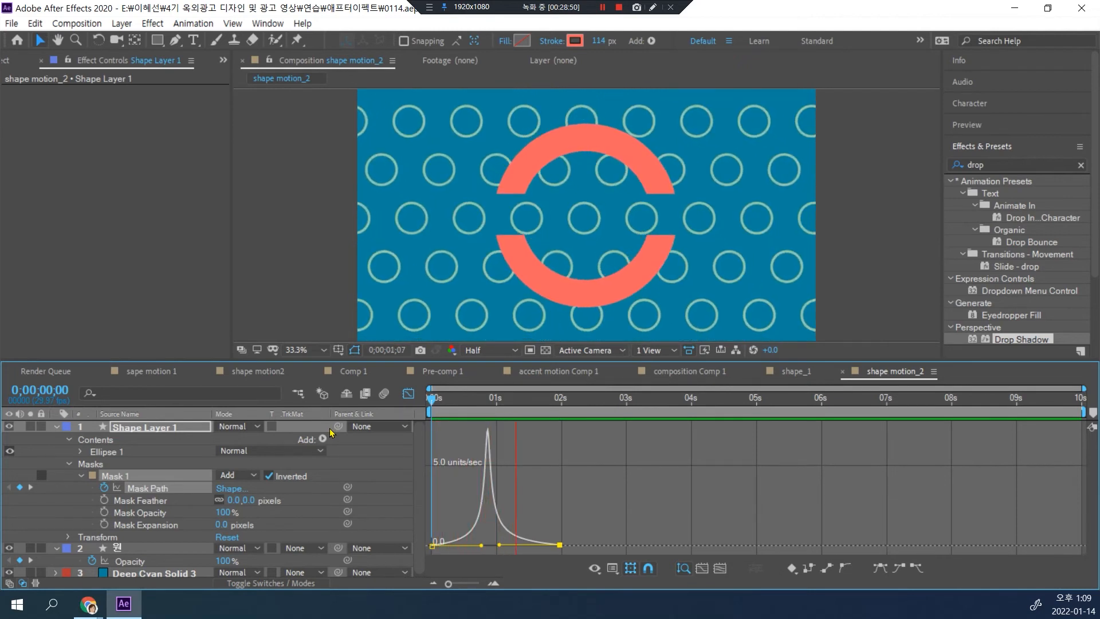
pyautogui.press('space')
# Step: Spread the Mask Path speed handles apart to soften the curve's peak and preview the motion
pyautogui.moveTo(480, 546); pyautogui.dragTo(509, 545)
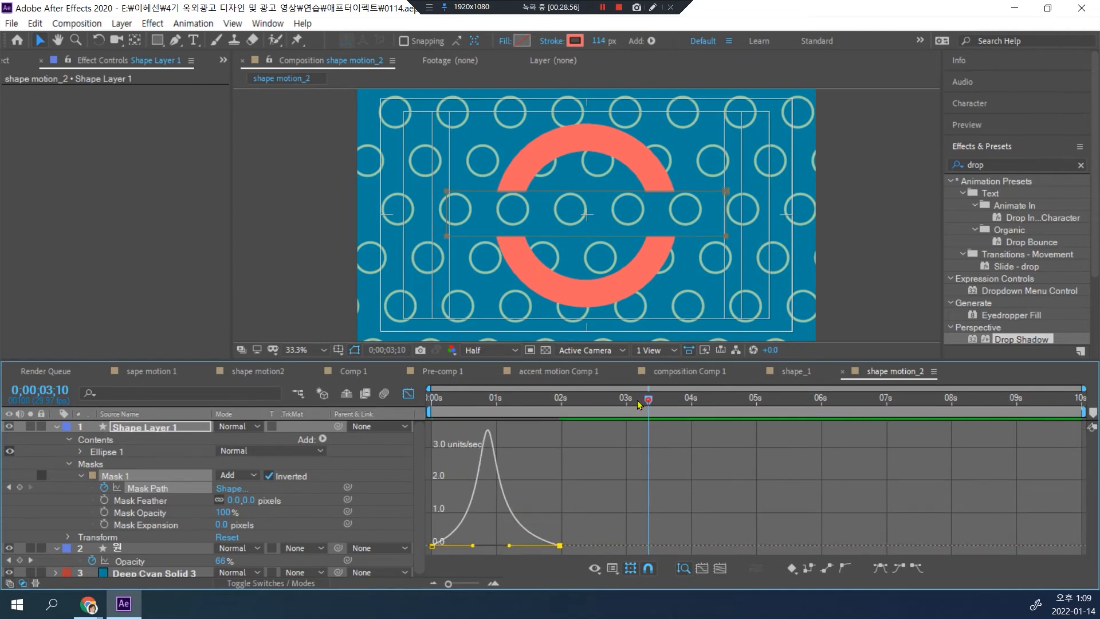
pyautogui.press('Home')
pyautogui.press('space')
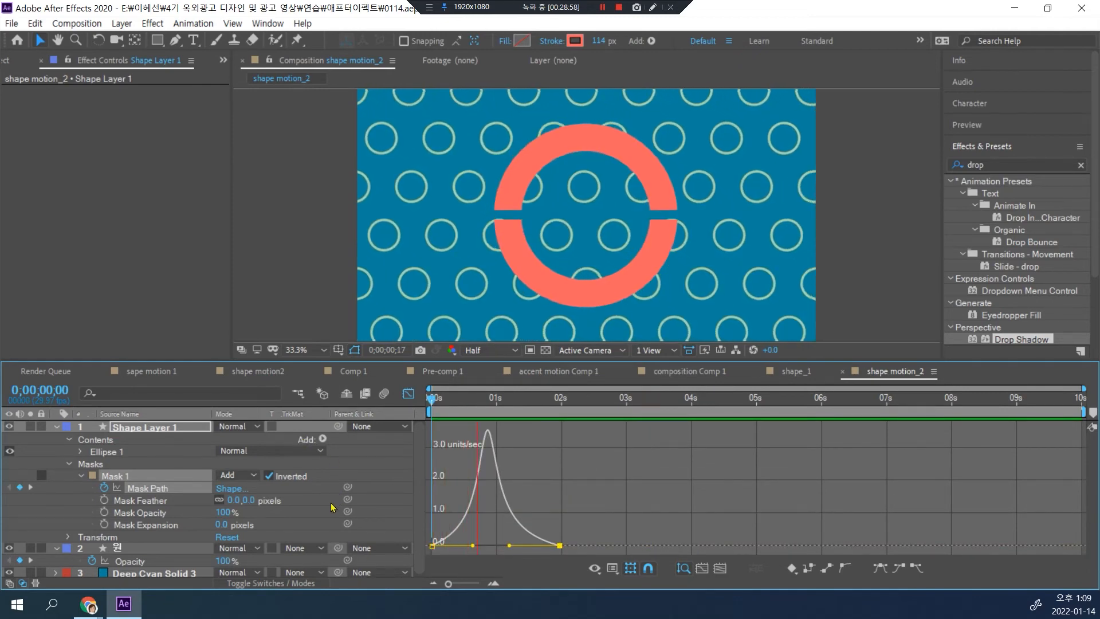
pyautogui.press('space')
# Step: Shift the Mask Path speed peak earlier, preview the result, and close the Graph Editor
pyautogui.moveTo(472, 546)
pyautogui.mouseDown()
pyautogui.moveTo(463, 545)
pyautogui.moveTo(495, 547)
pyautogui.mouseUp()
pyautogui.press('Home')
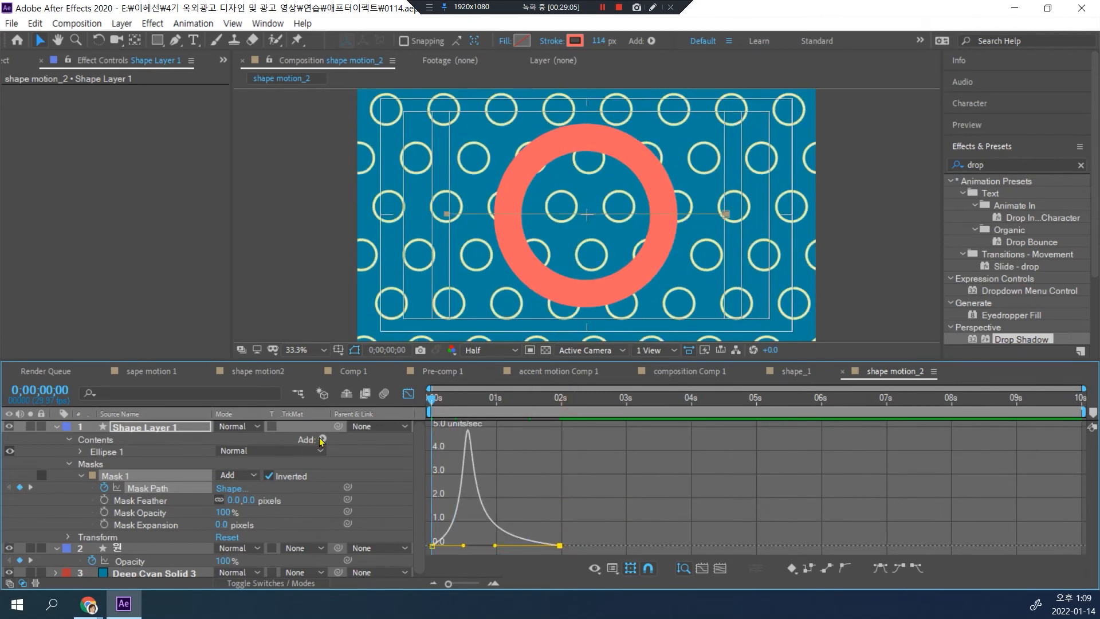
pyautogui.press('space')
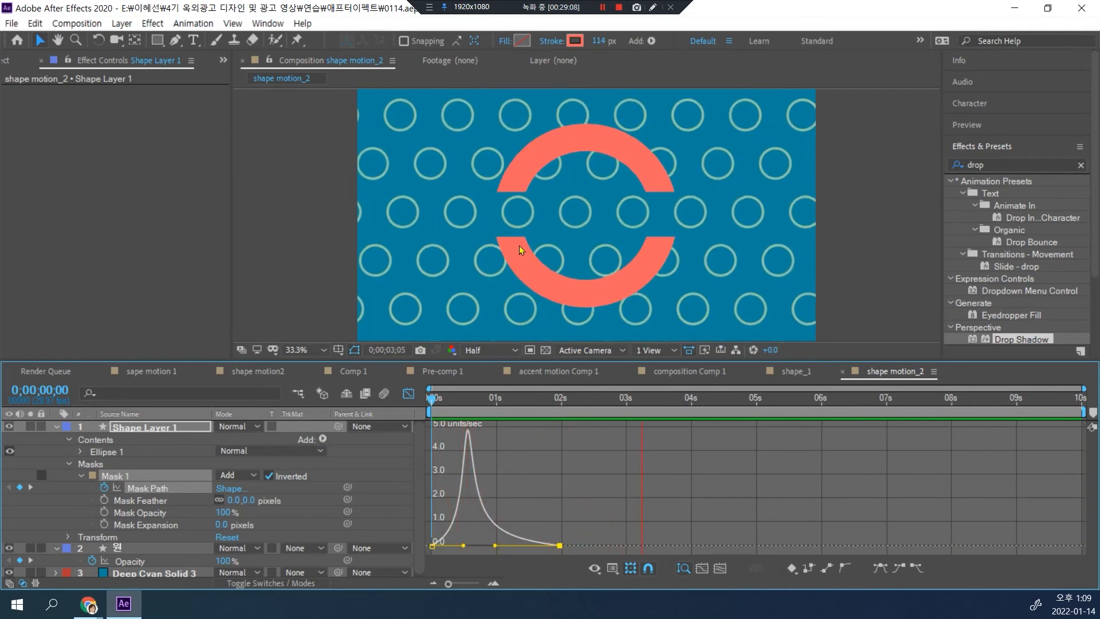
pyautogui.press('space')
pyautogui.click(408, 396)
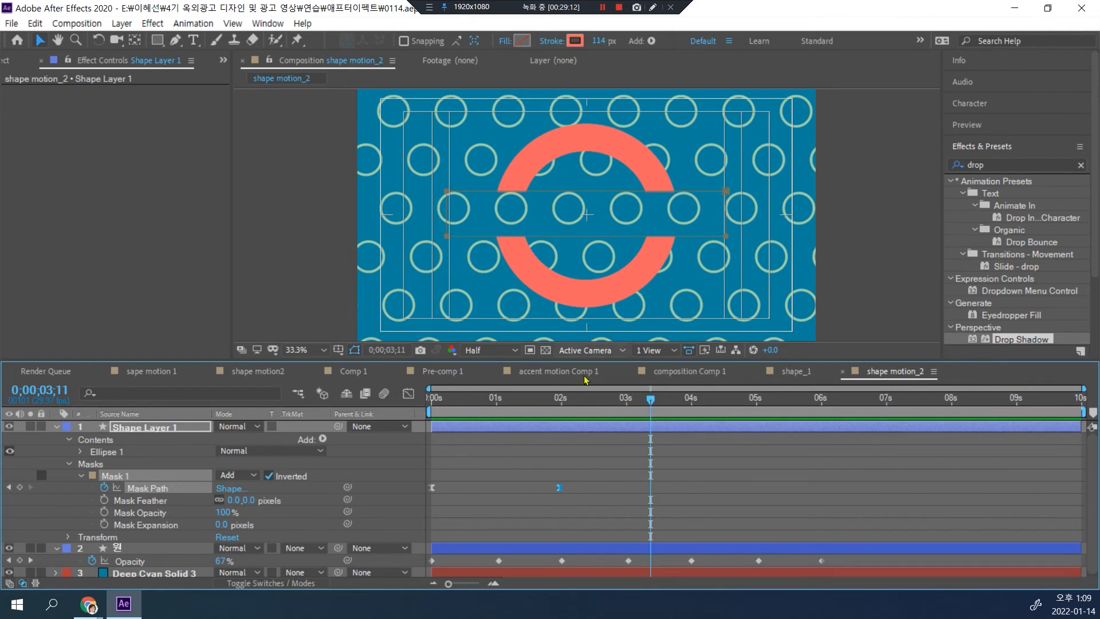
# Step: Collapse Shape Layer 1, then add the text "background" at the timeline's start and move it over the ring's center
pyautogui.press('Home')
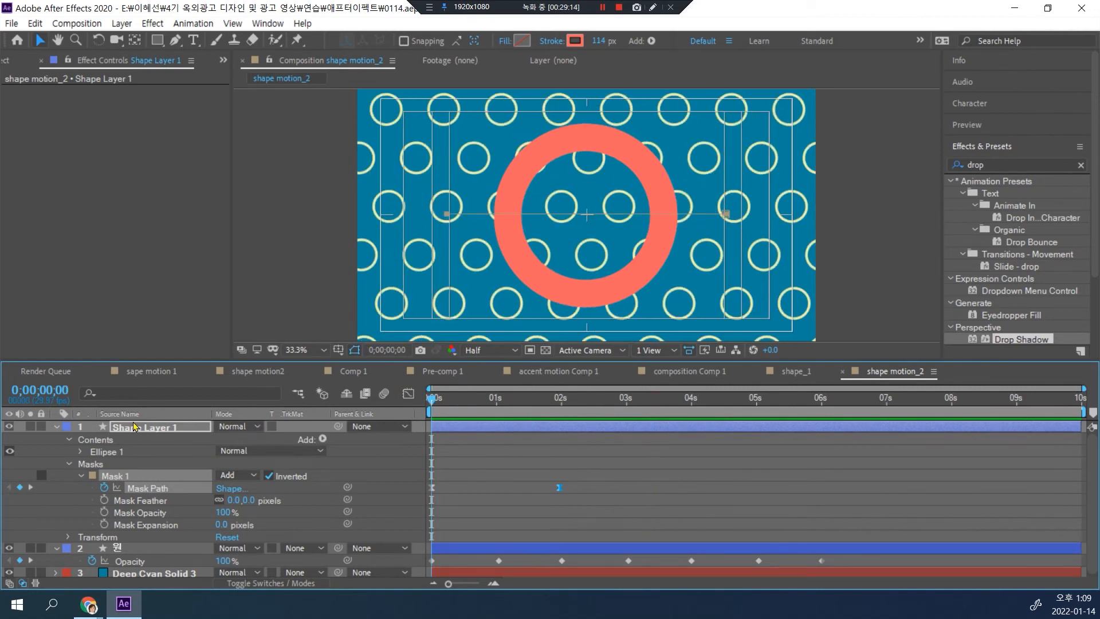
pyautogui.click(135, 427)
pyautogui.click(55, 427)
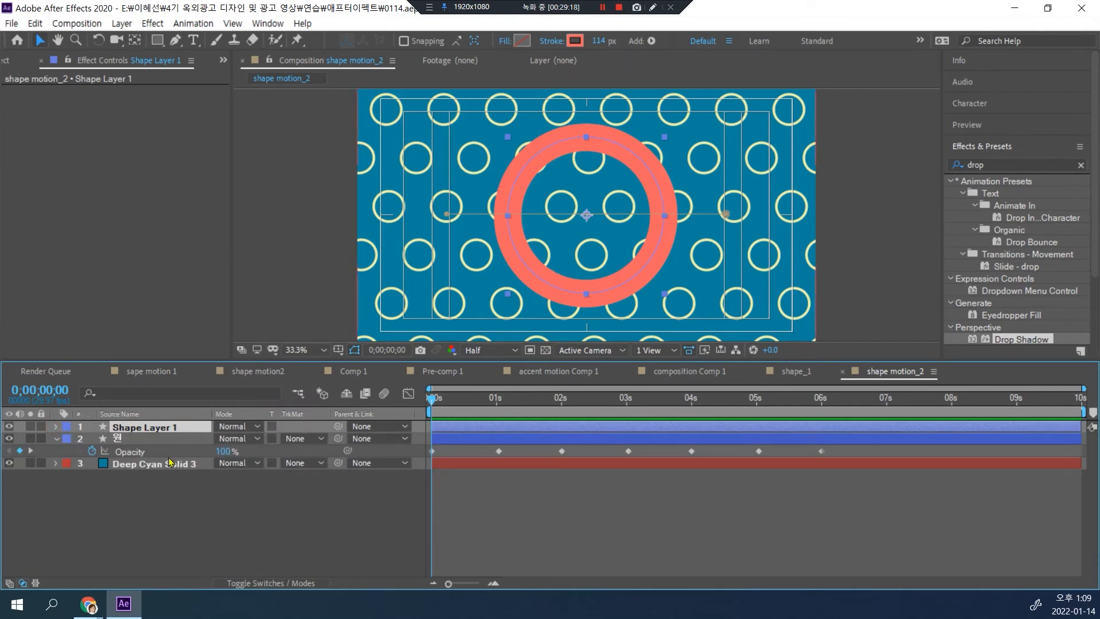
pyautogui.click(194, 40)
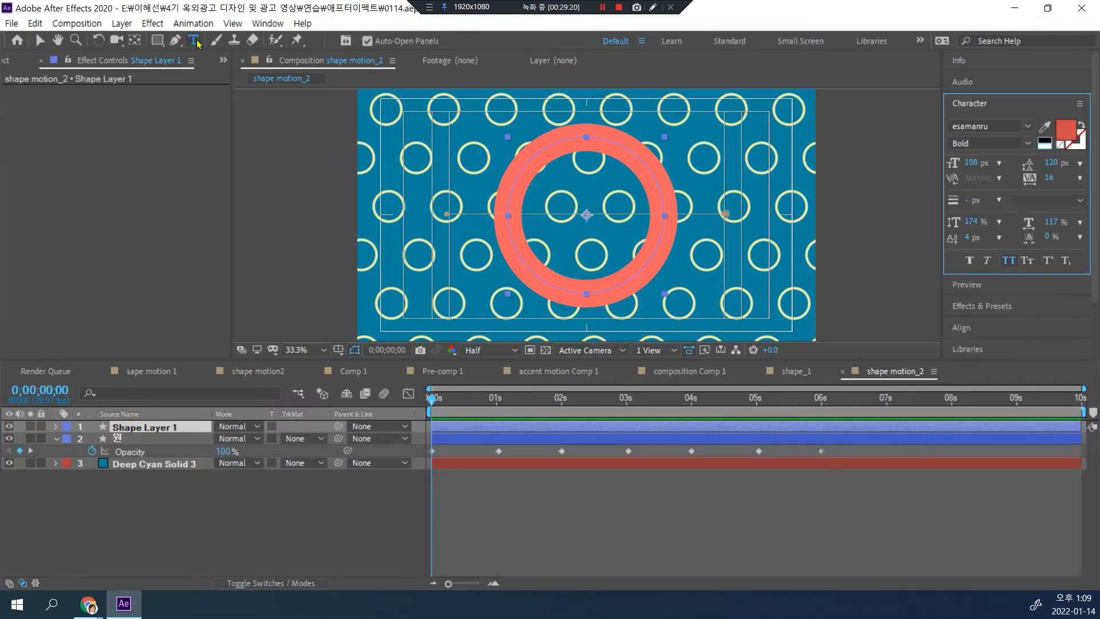
pyautogui.click(435, 233)
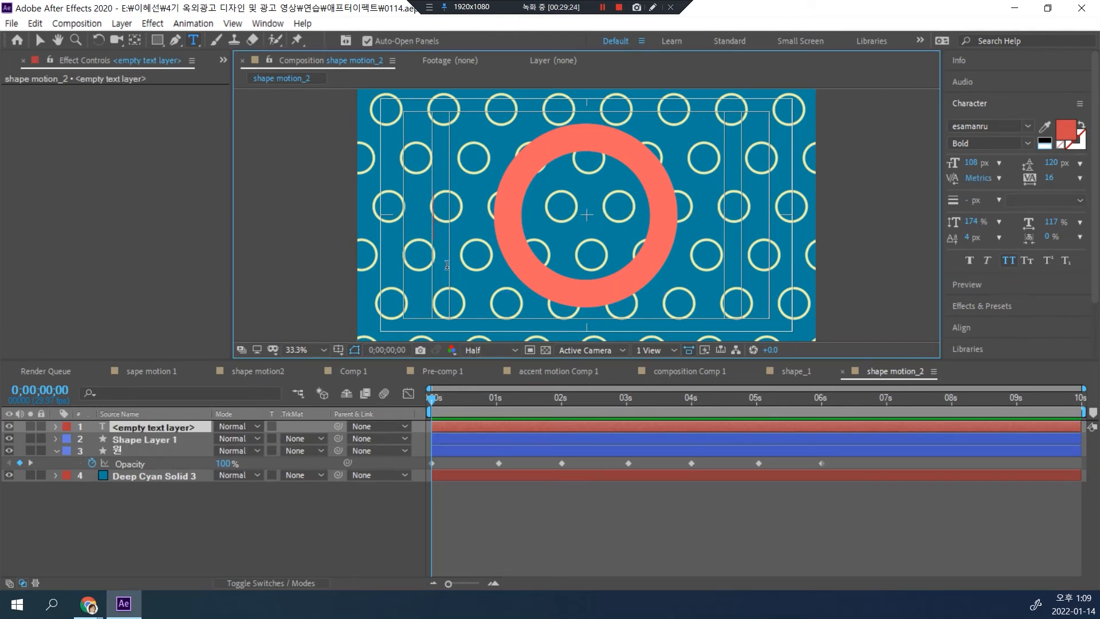
pyautogui.write('background')
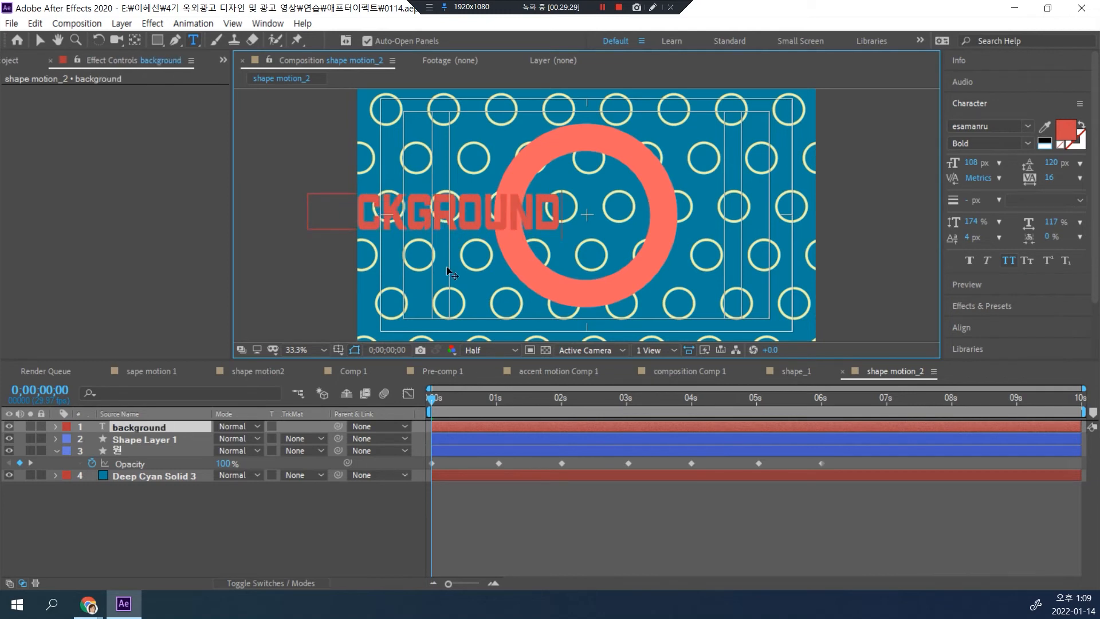
pyautogui.press('KP_Enter')
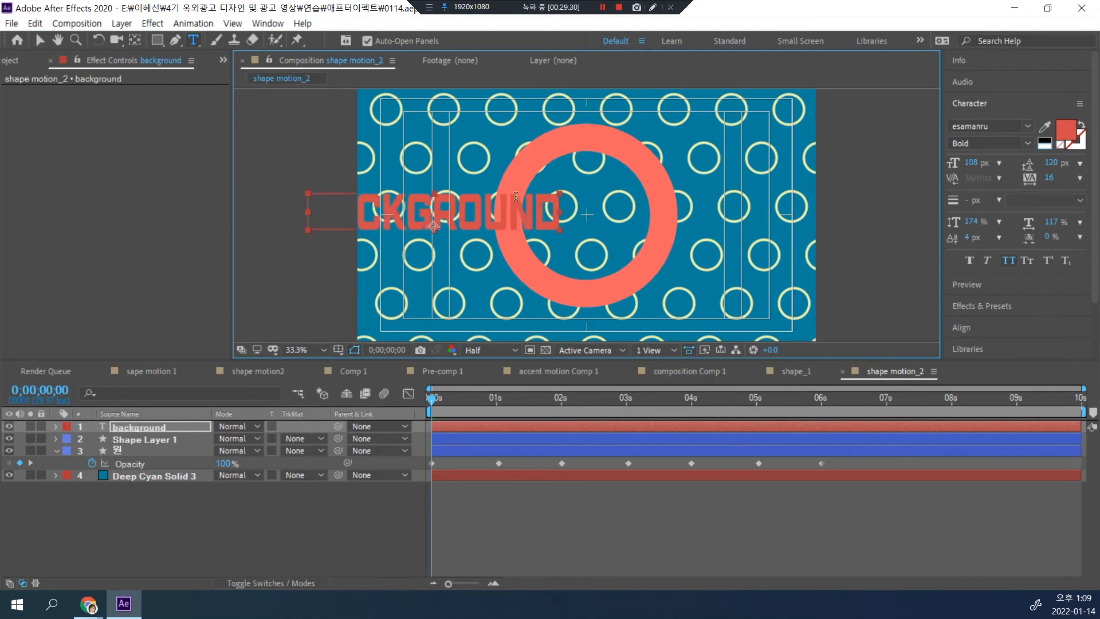
pyautogui.click(41, 40)
pyautogui.moveTo(416, 216); pyautogui.dragTo(576, 217)
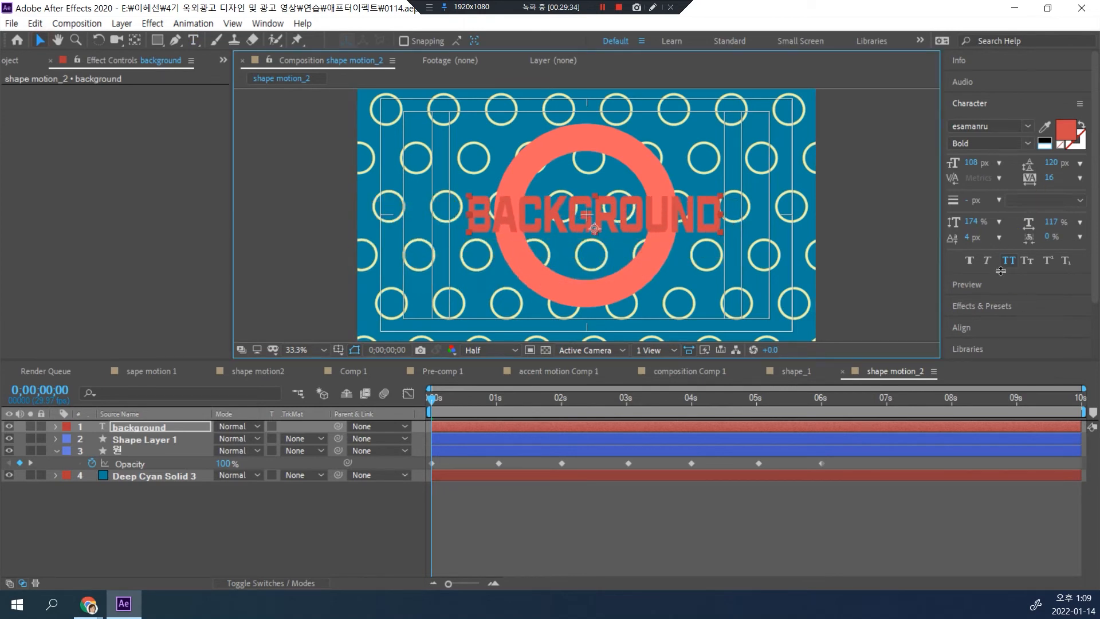
# Step: Center the title horizontally in the composition and recolor it with the pale yellow sampled from the circle pattern
pyautogui.click(961, 328)
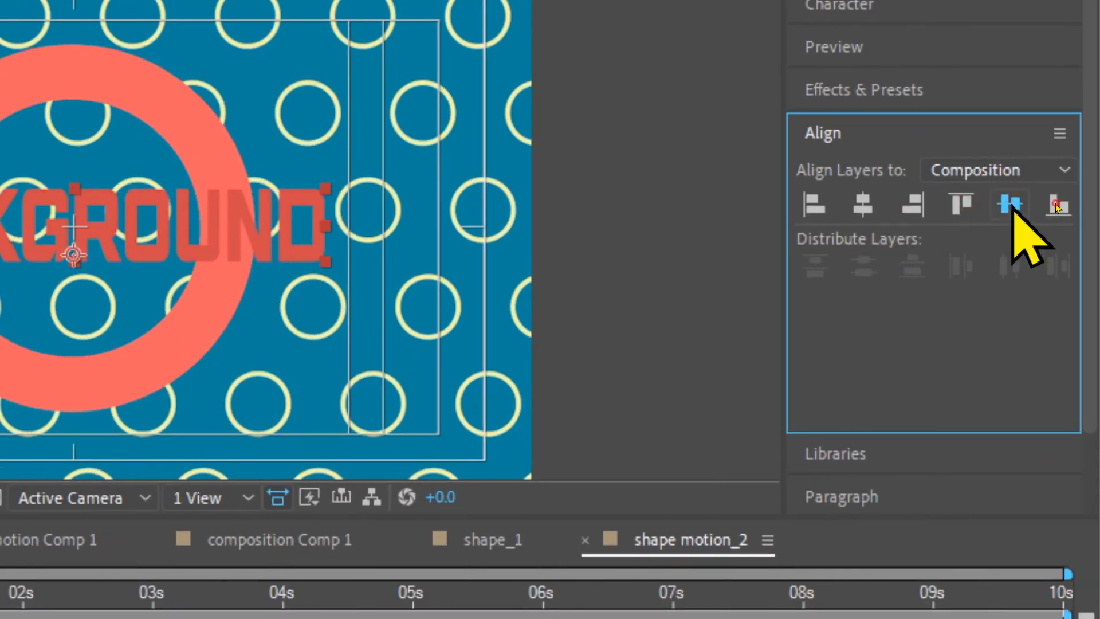
pyautogui.click(1011, 205)
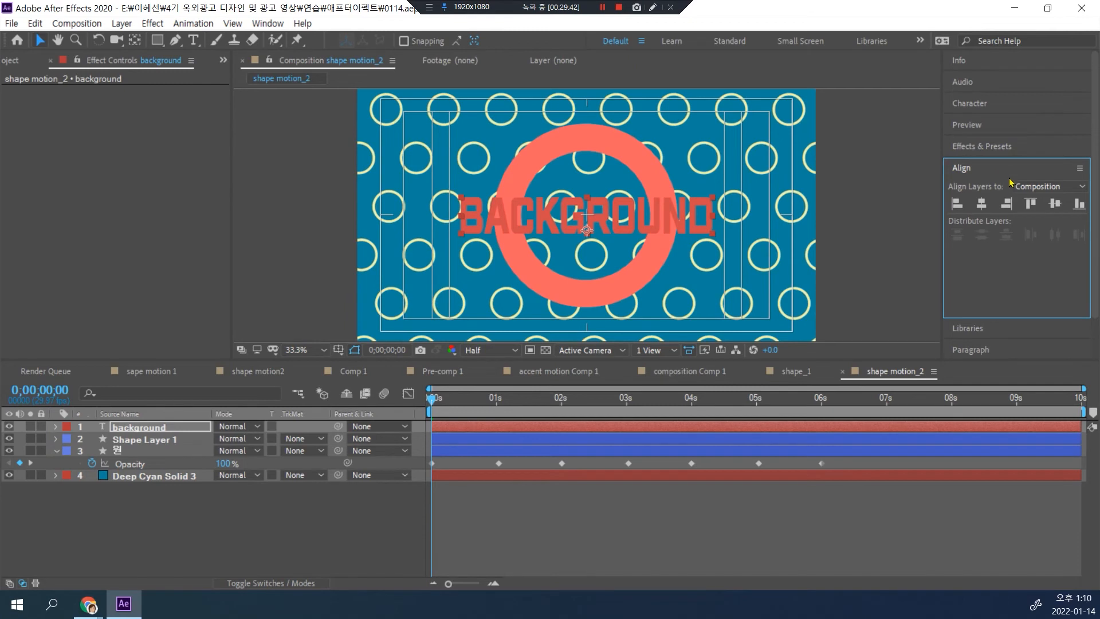
pyautogui.click(972, 103)
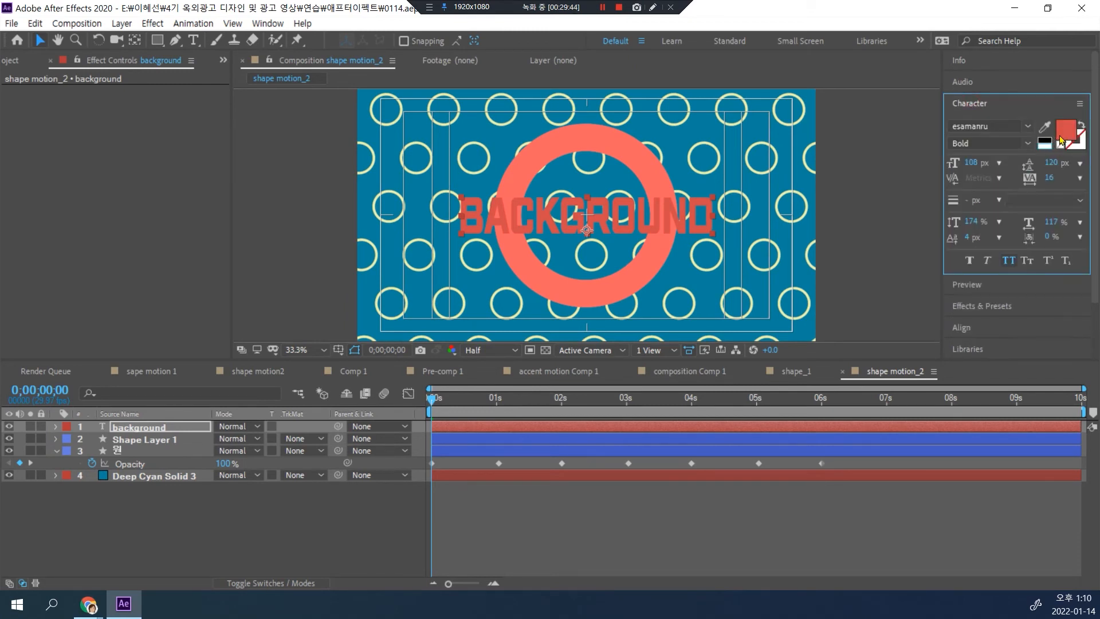
pyautogui.click(1048, 119)
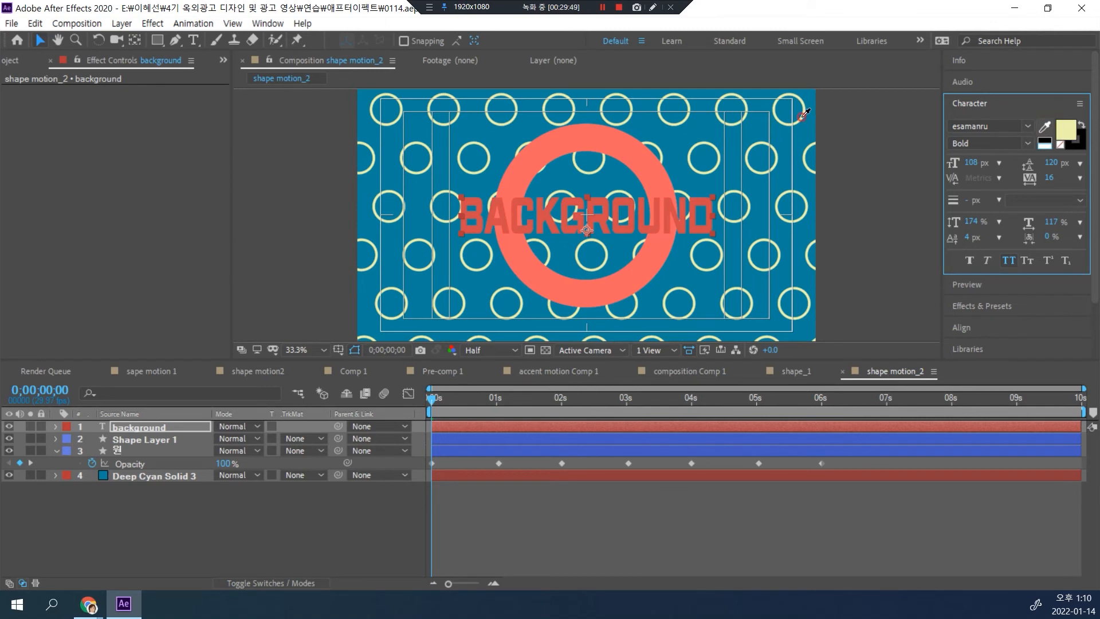
pyautogui.click(801, 118)
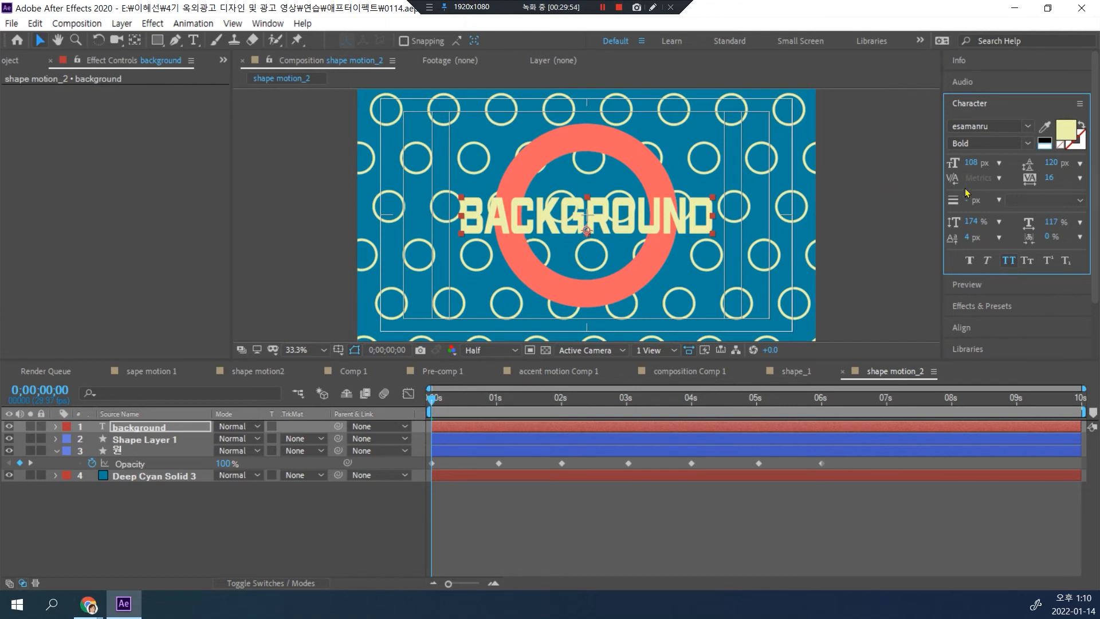
# Step: Set the title's vertical scale to 100%
pyautogui.click(968, 223)
pyautogui.write('0')
pyautogui.press('Return')
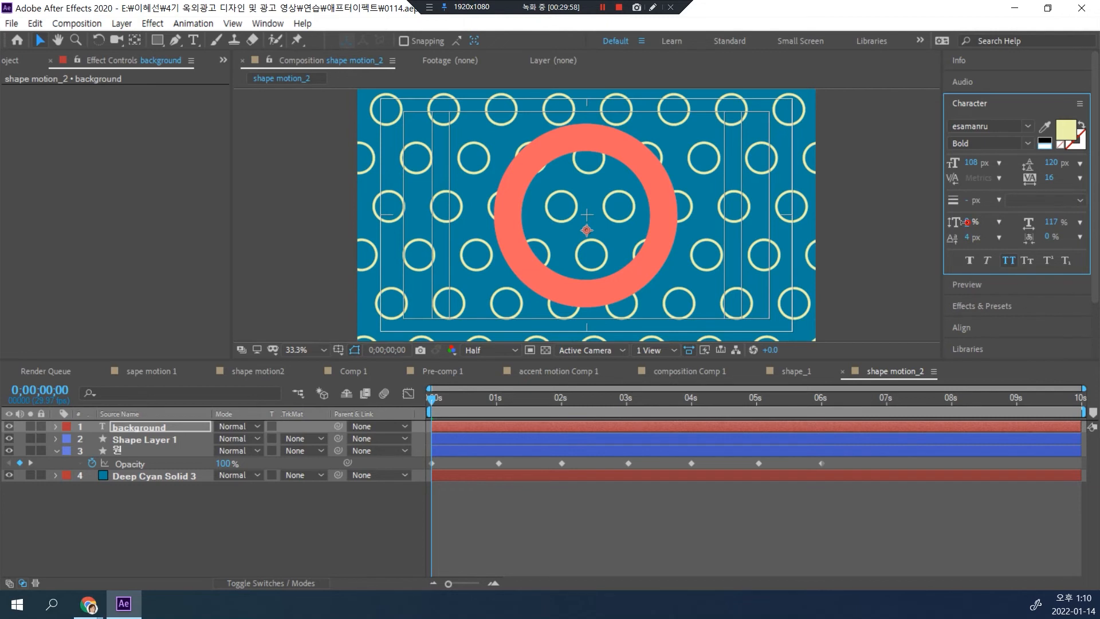
pyautogui.click(968, 222)
pyautogui.write('100')
pyautogui.press('Return')
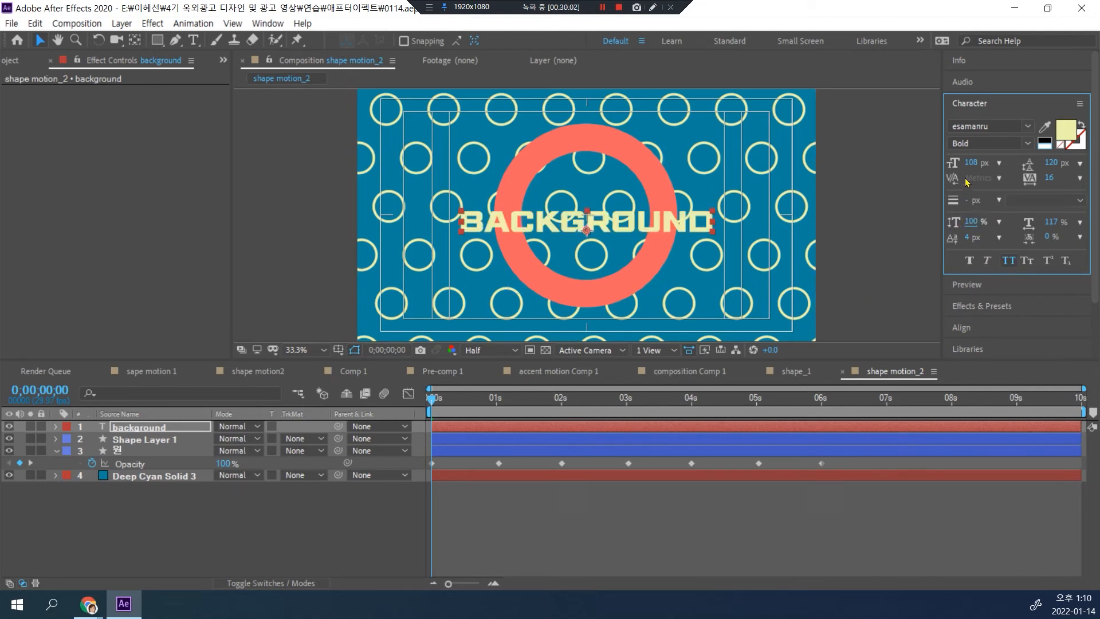
# Step: Try the Jalnan font on the title, and return it to esamanru
pyautogui.click(1027, 126)
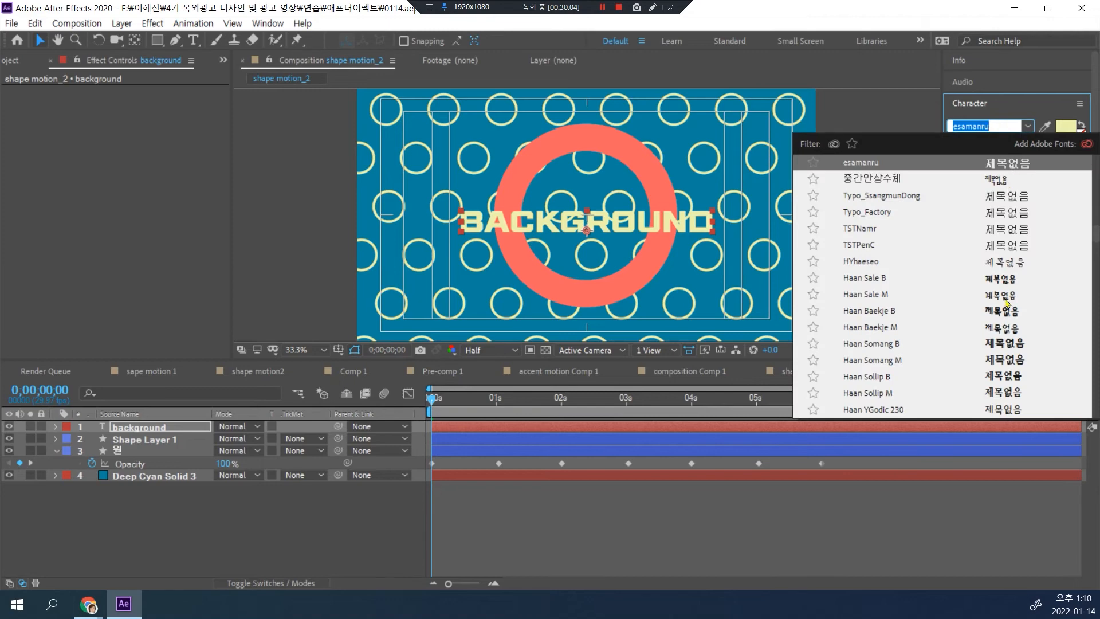
pyautogui.scroll(15, 994, 360)
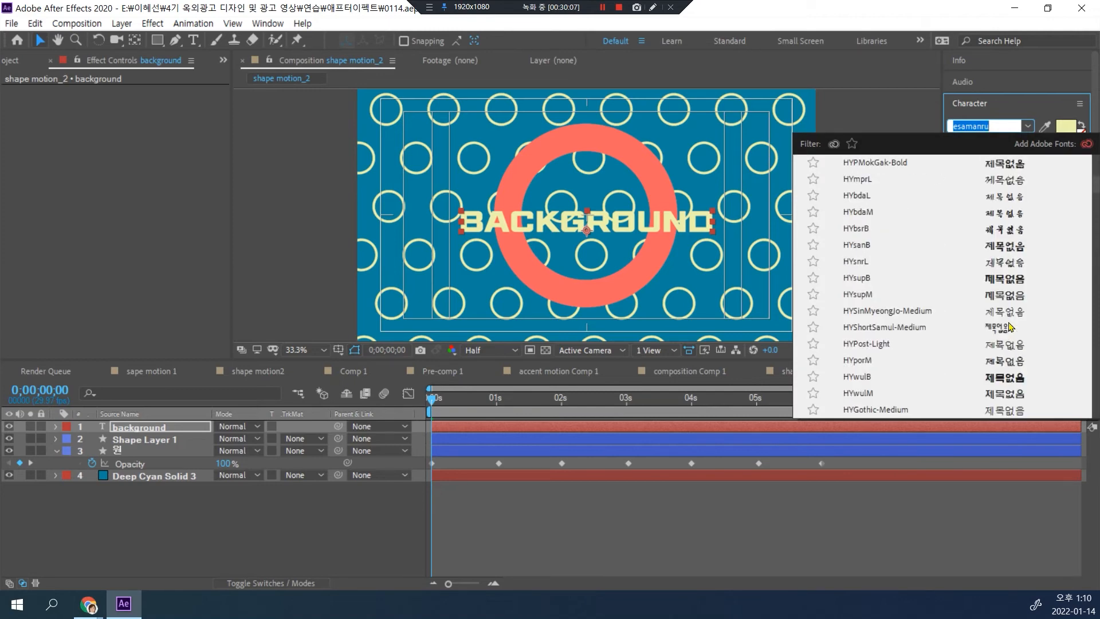
pyautogui.click(1016, 182)
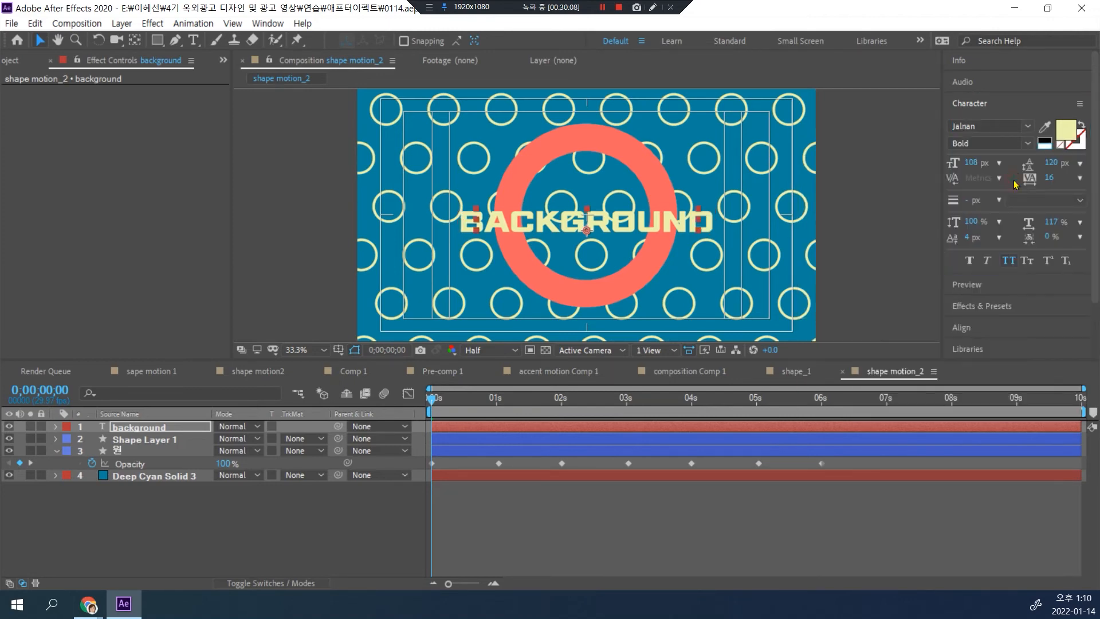
pyautogui.click(1026, 128)
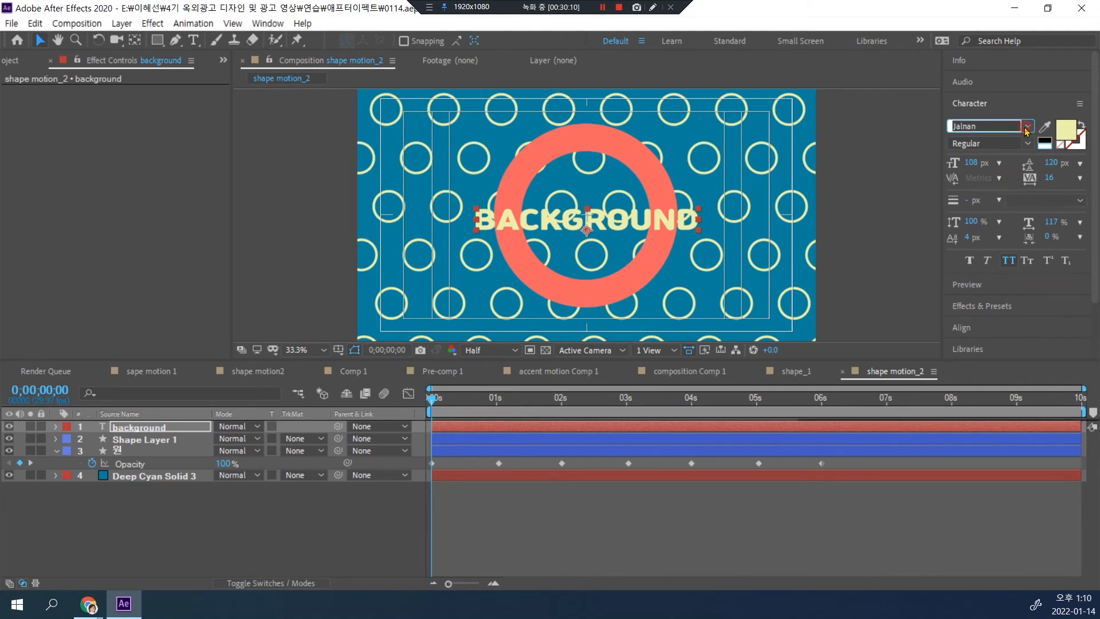
pyautogui.click(1021, 181)
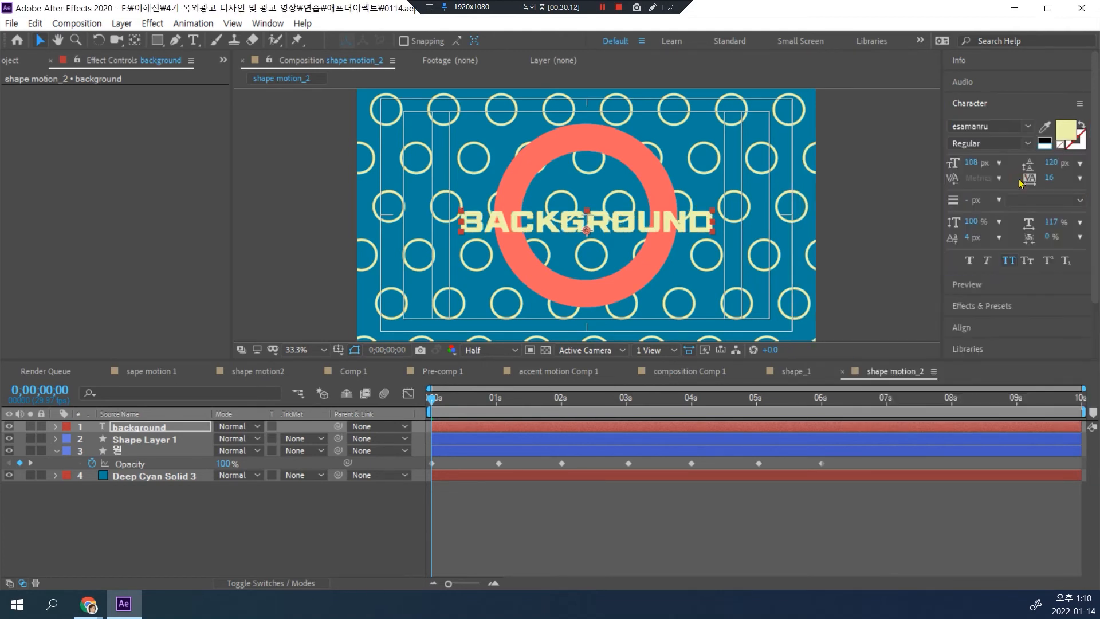
# Step: Enlarge the title to a font size of 137 px with a vertical scale of 122%
pyautogui.moveTo(971, 162); pyautogui.dragTo(993, 164)
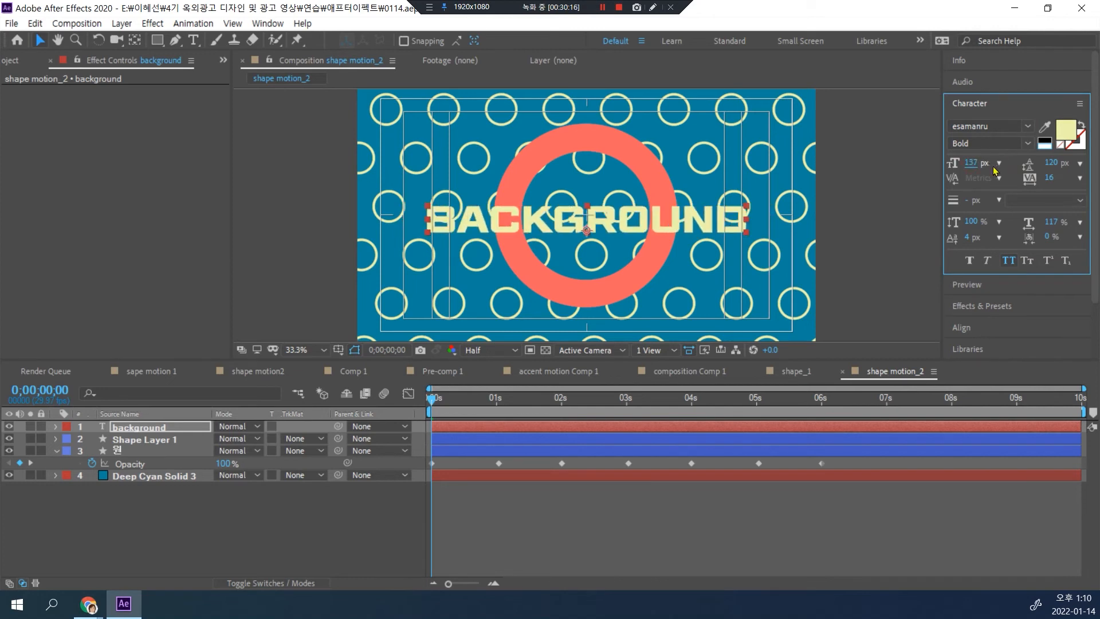
pyautogui.moveTo(976, 220); pyautogui.dragTo(983, 216)
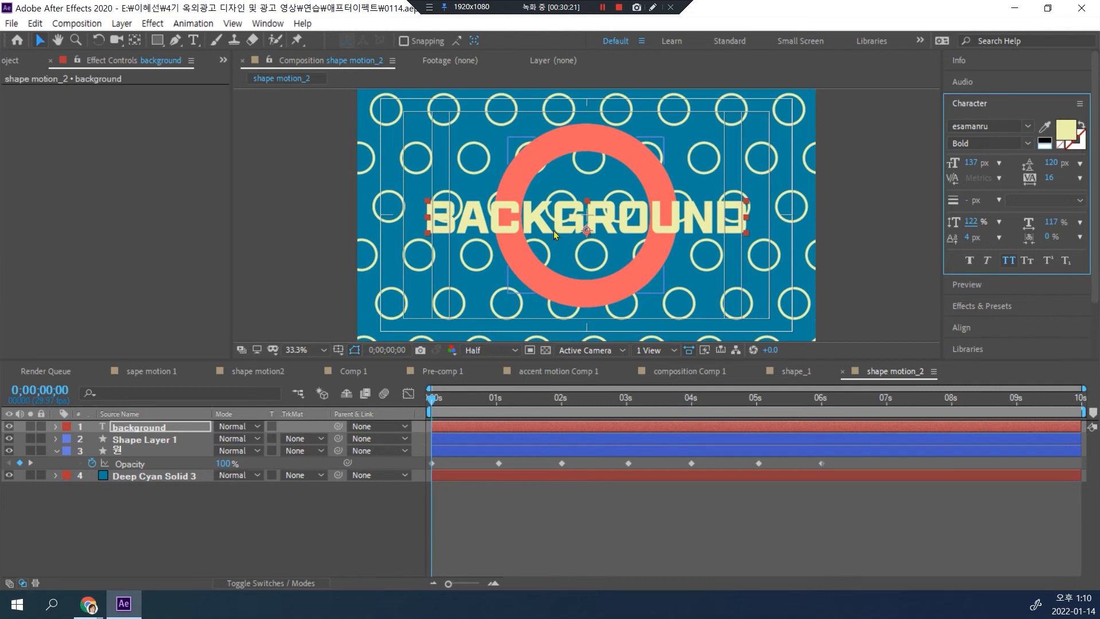
# Step: Animate the title rising into place with a Position keyframe at 0;00;01;01 and a lowered one at the timeline's start, Y 776.9
pyautogui.click(498, 408)
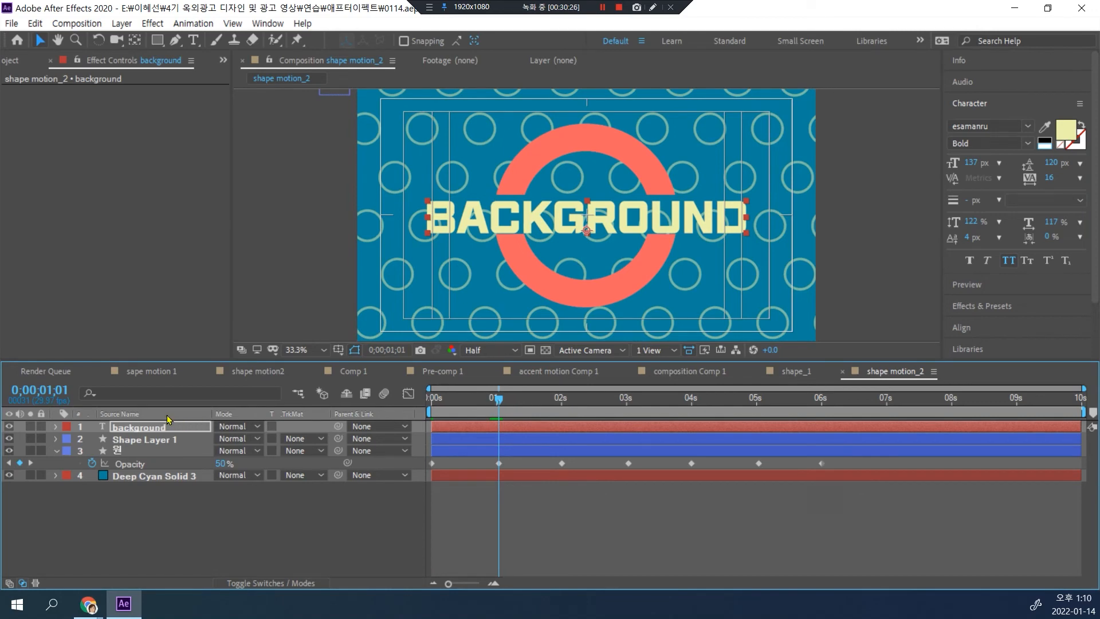
pyautogui.press('p')
pyautogui.click(92, 439)
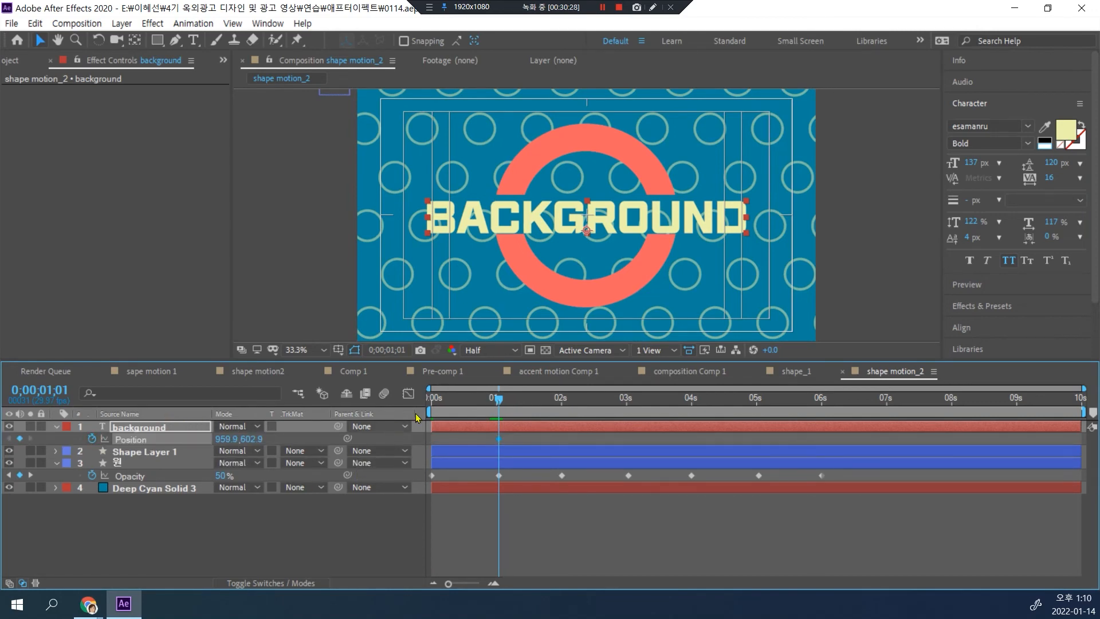
pyautogui.moveTo(499, 398); pyautogui.dragTo(411, 401)
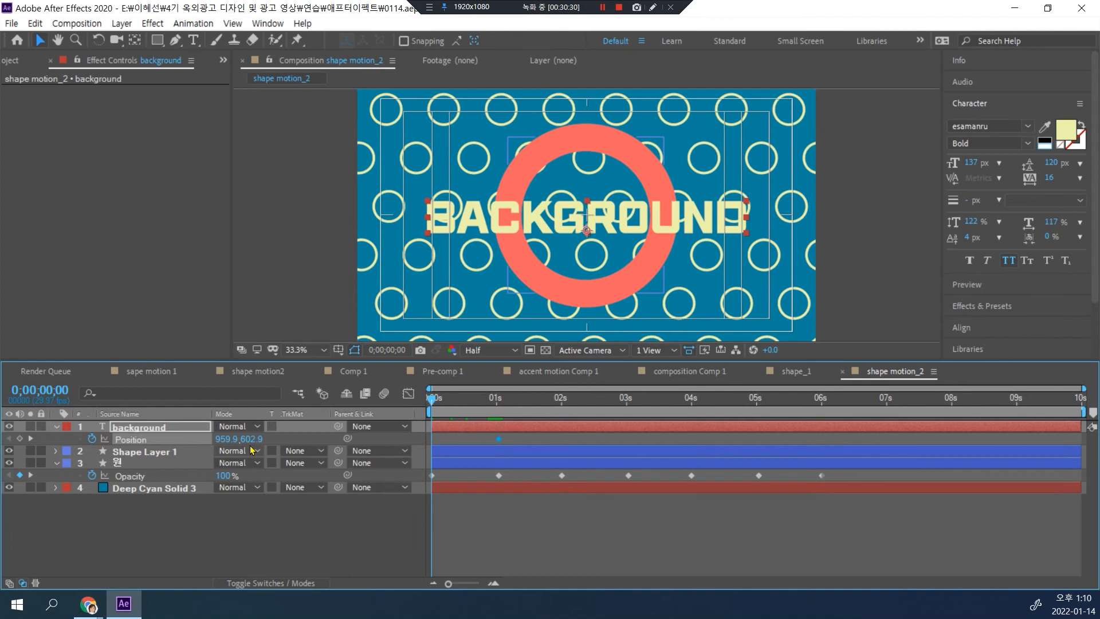
pyautogui.moveTo(252, 439); pyautogui.dragTo(379, 435)
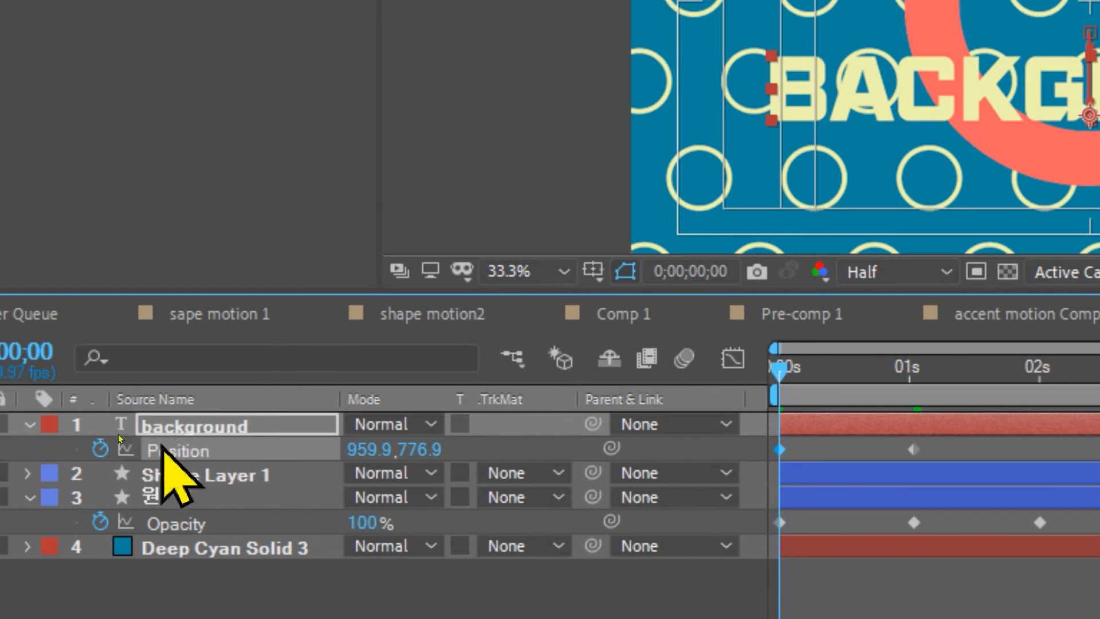
# Step: Pre-compose the background text layer, moving all attributes into the new composition
pyautogui.rightClick(192, 436)
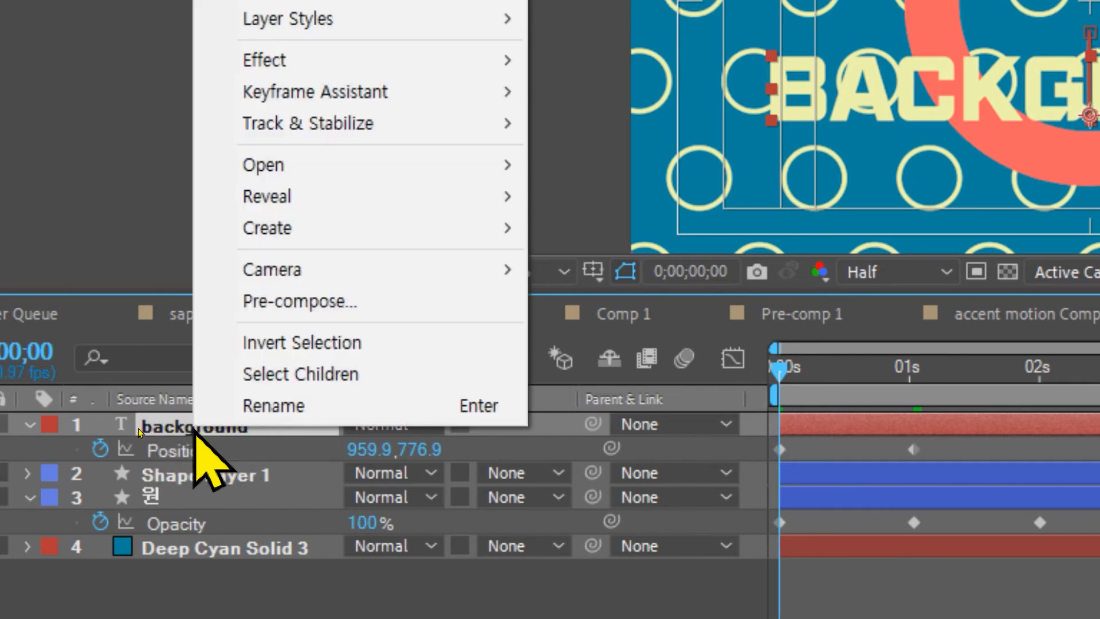
pyautogui.click(303, 301)
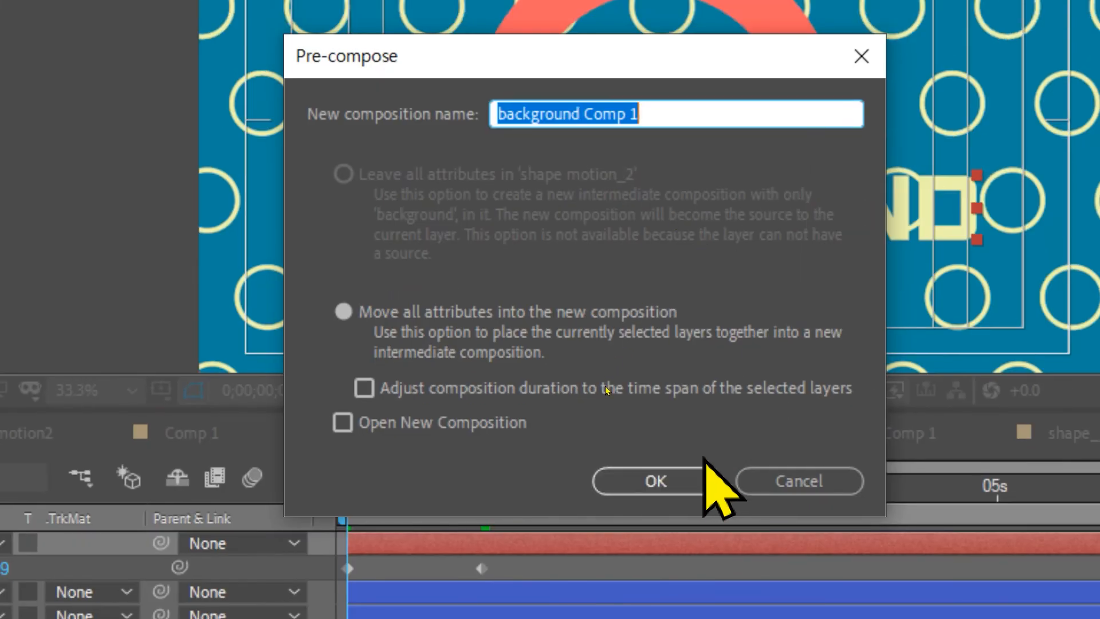
pyautogui.click(645, 484)
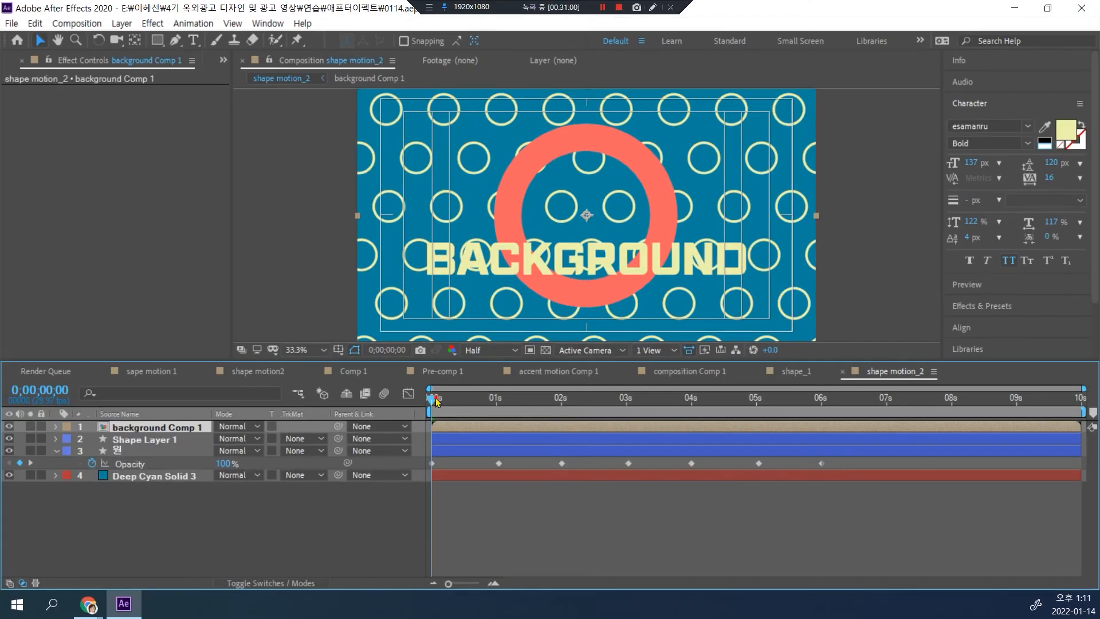
# Step: Draw a rectangular mask closely around the title on background Comp 1 at 0;00;01;01 and preview the reveal from the start
pyautogui.moveTo(436, 401); pyautogui.dragTo(499, 402)
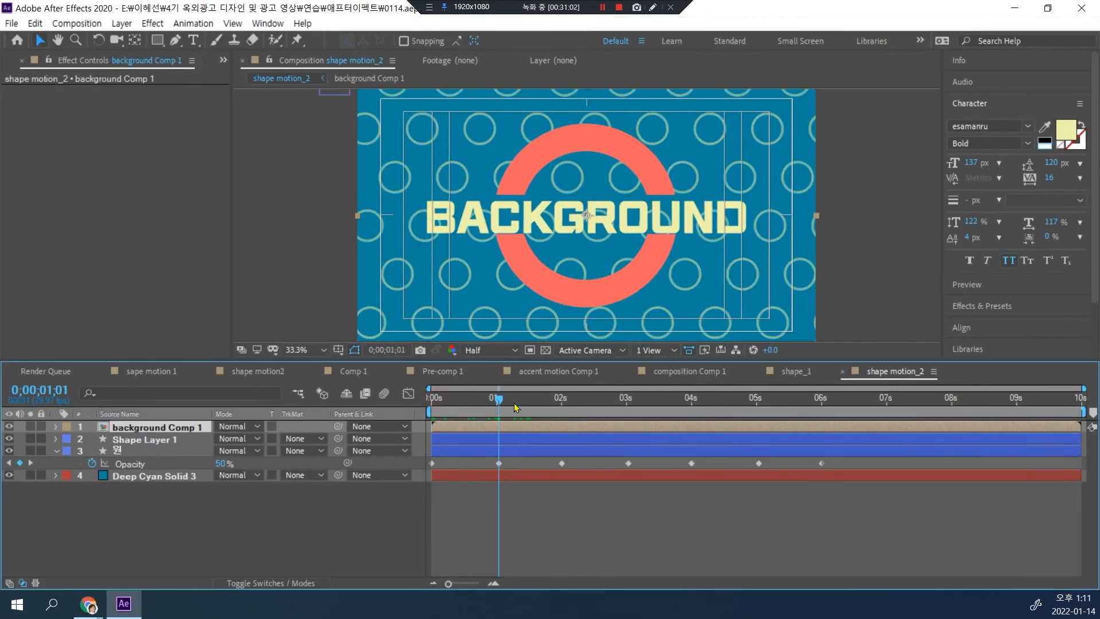
pyautogui.press('q')
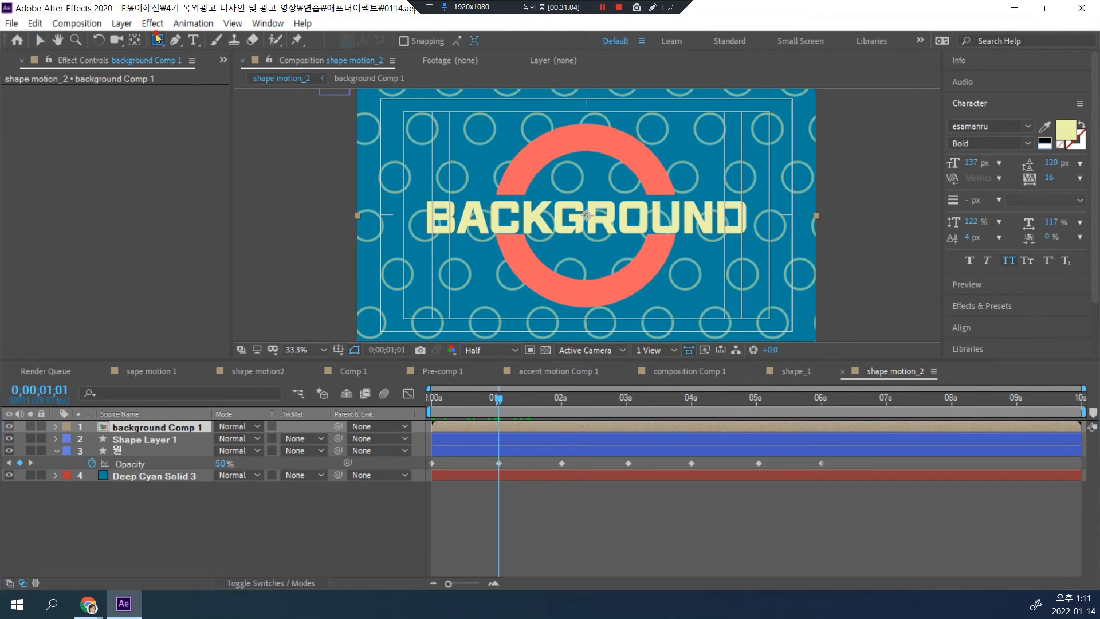
pyautogui.moveTo(415, 197); pyautogui.dragTo(750, 240)
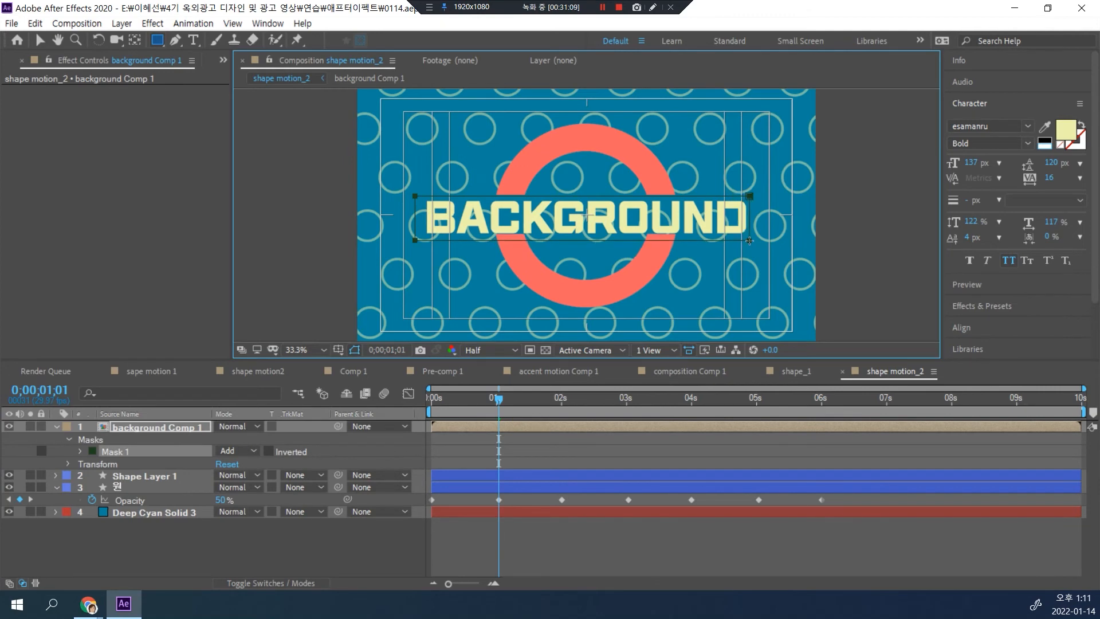
pyautogui.moveTo(488, 394); pyautogui.dragTo(431, 397)
pyautogui.press('space')
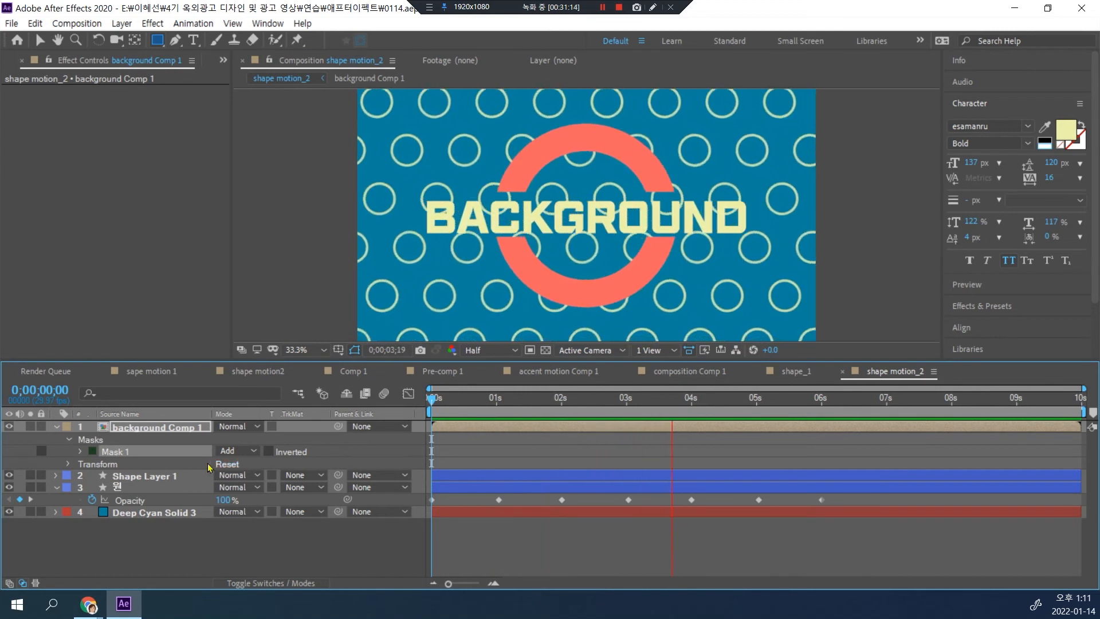
pyautogui.press('space')
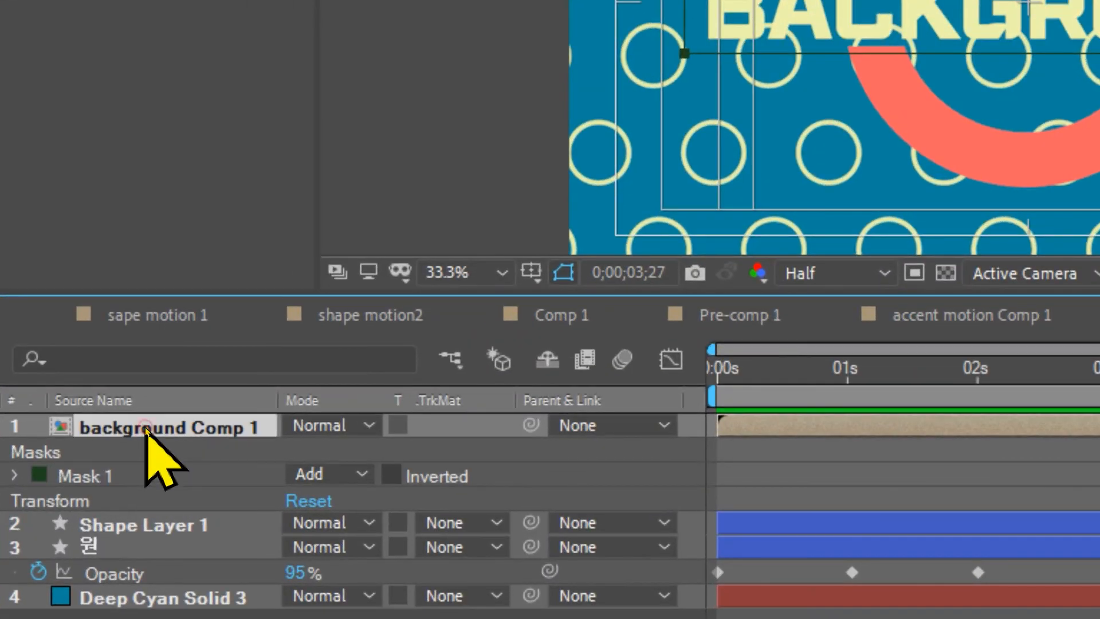
# Step: Look inside background Comp 1 and the shape motion2 composition, and replay shape motion_2 from the start
pyautogui.doubleClick(147, 429)
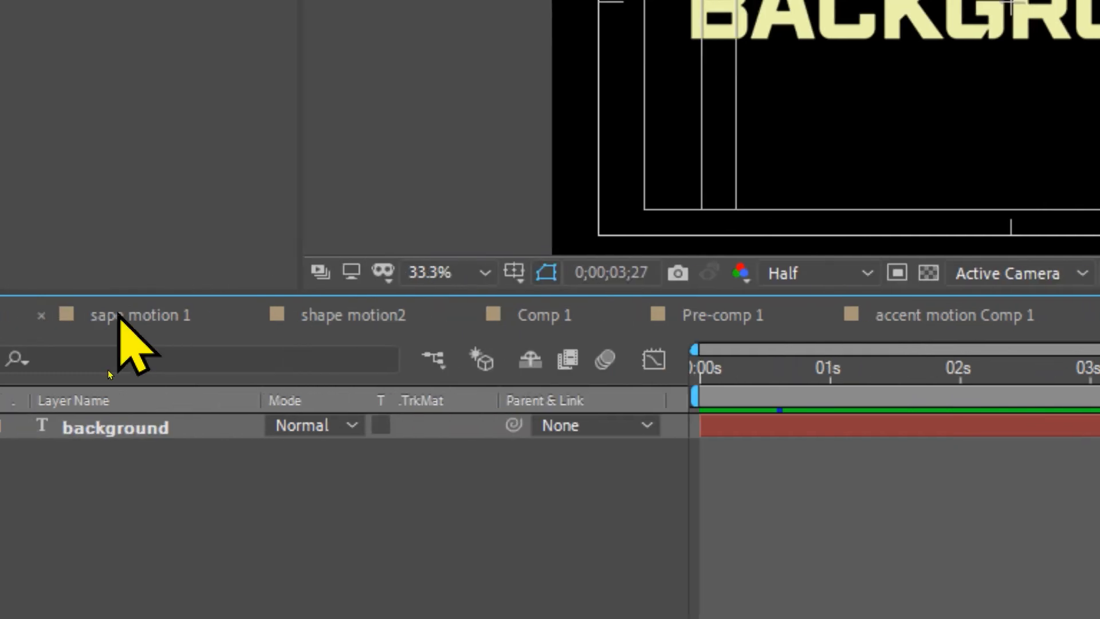
pyautogui.click(362, 316)
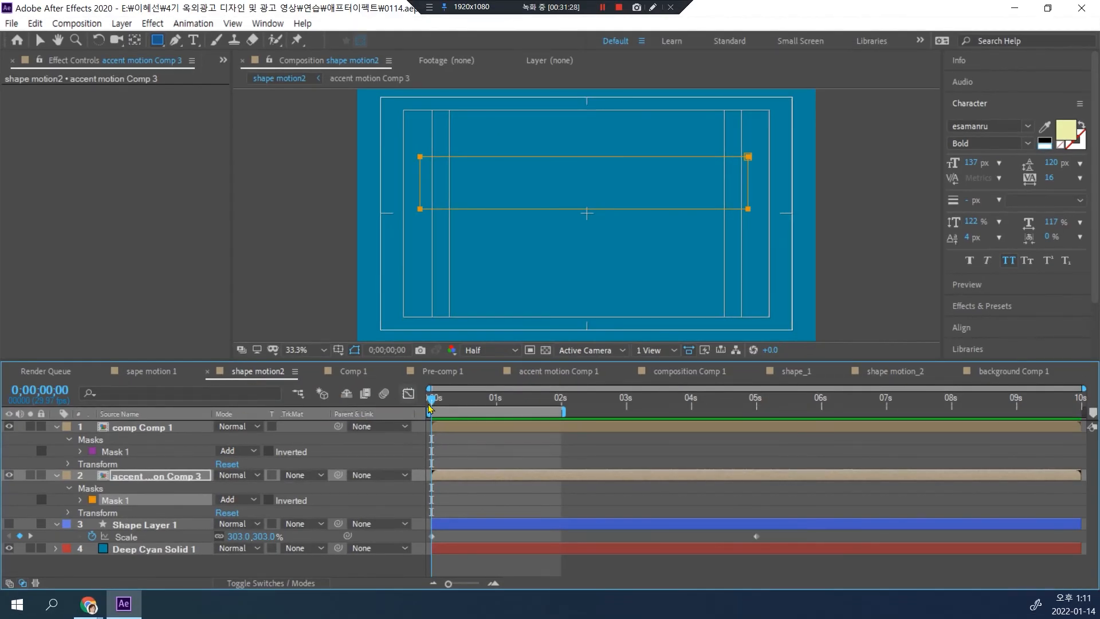
pyautogui.moveTo(431, 403); pyautogui.dragTo(329, 404)
pyautogui.click(897, 379)
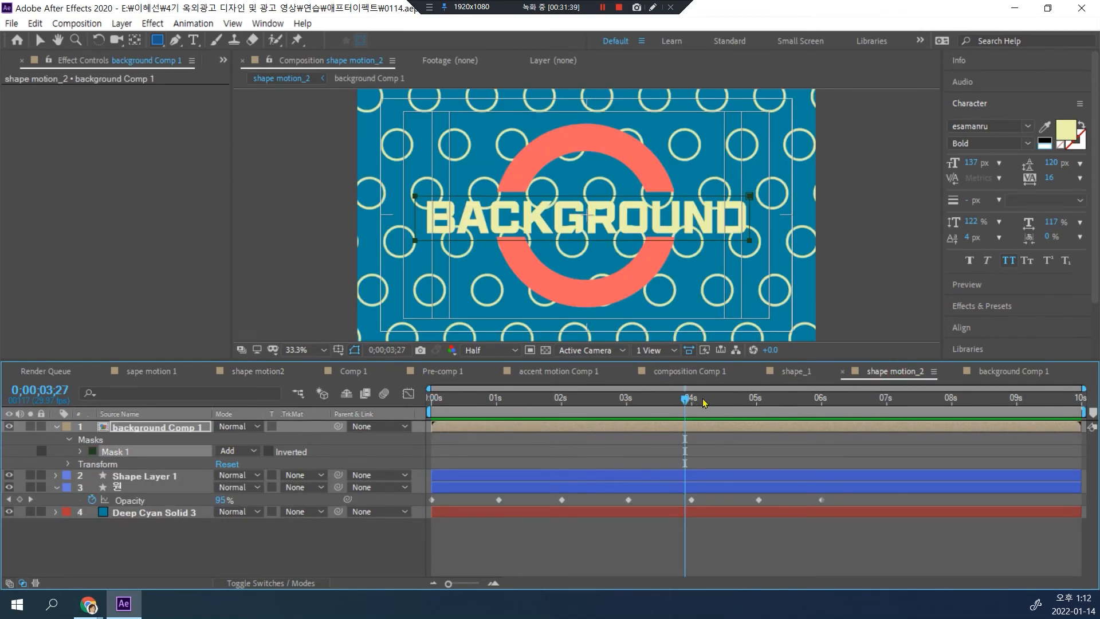
pyautogui.moveTo(688, 402); pyautogui.dragTo(417, 398)
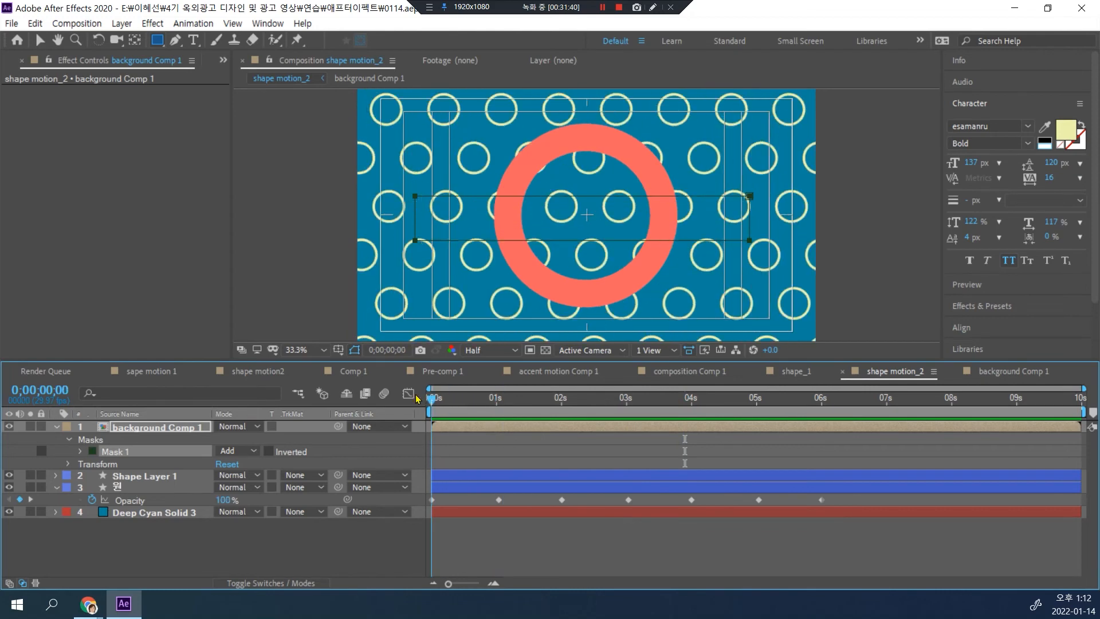
pyautogui.press('space')
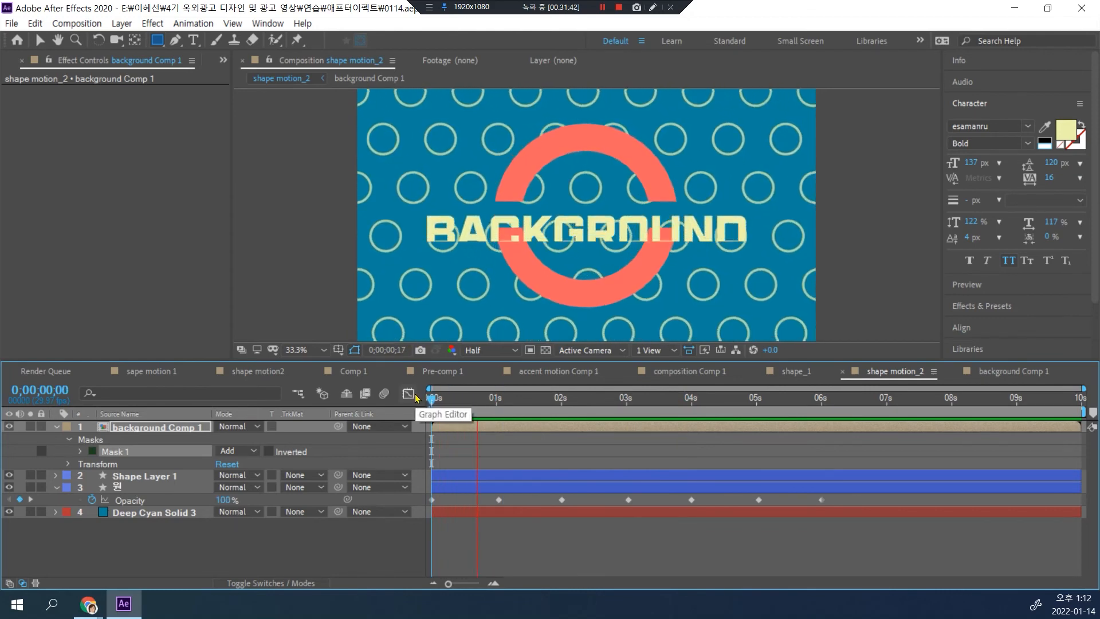
pyautogui.press('space')
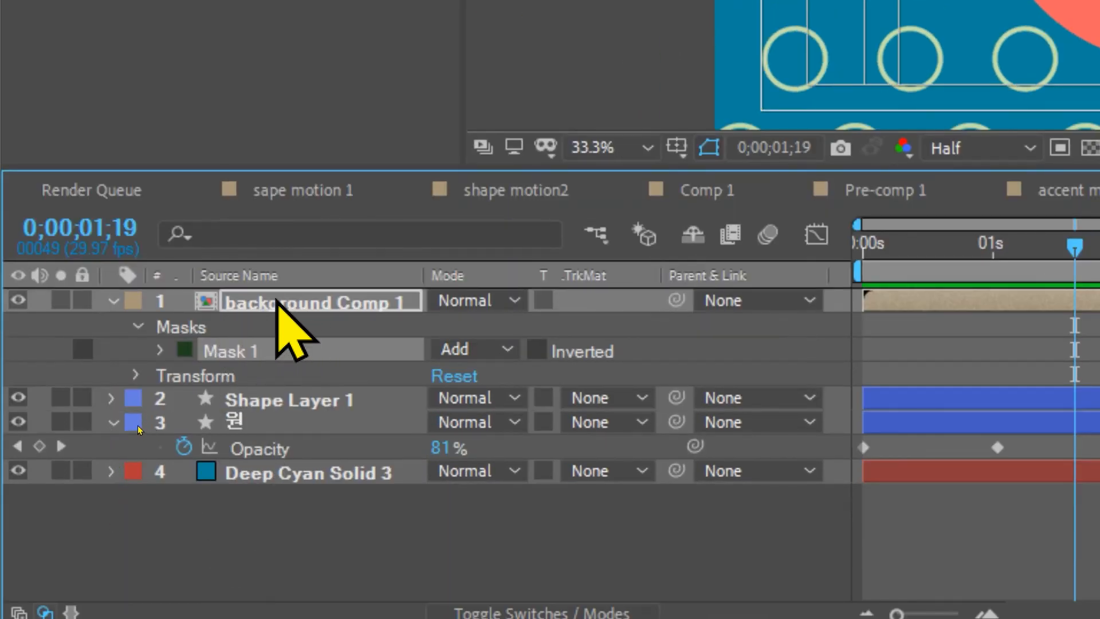
# Step: Ease the title's Position keyframes in background Comp 1, shape the speed curve to peak early, and preview shape motion_2 from the start
pyautogui.doubleClick(277, 300)
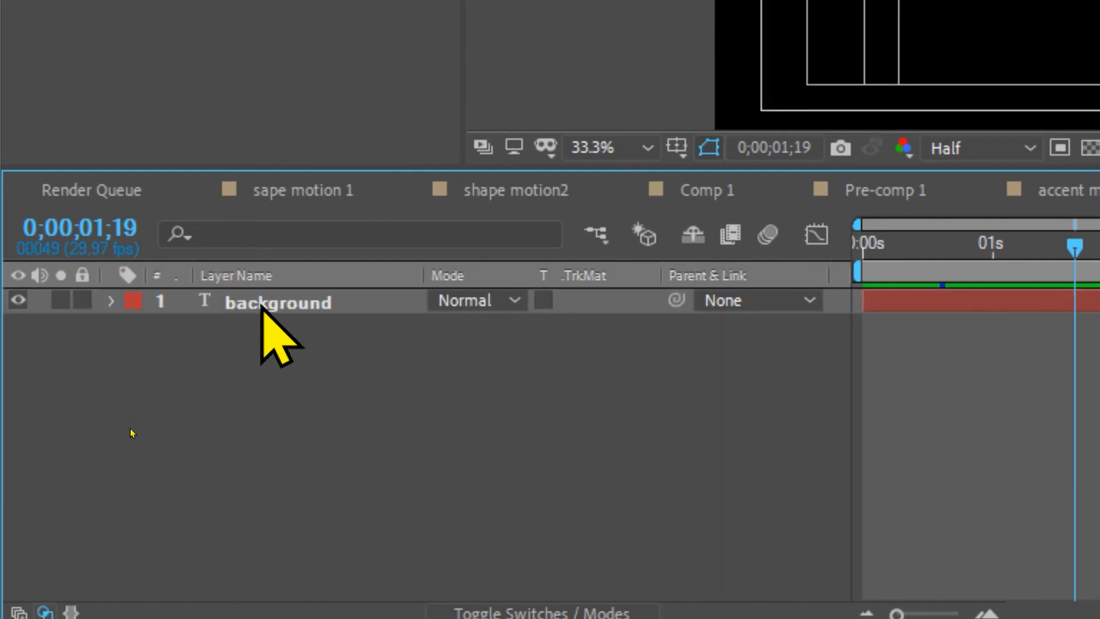
pyautogui.click(262, 304)
pyautogui.press('p')
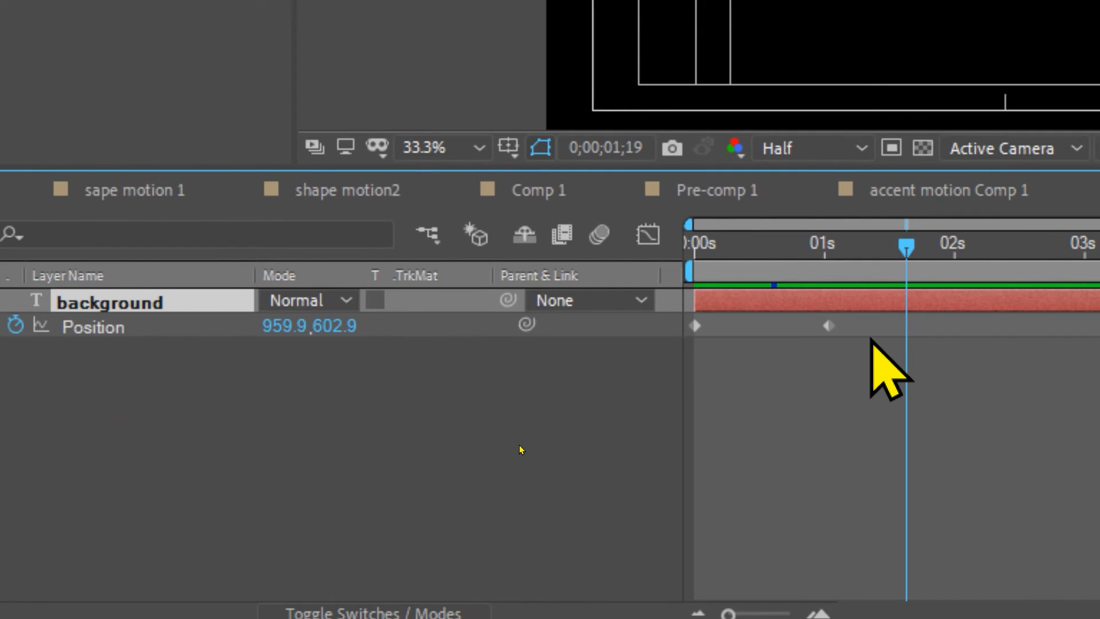
pyautogui.click(641, 324)
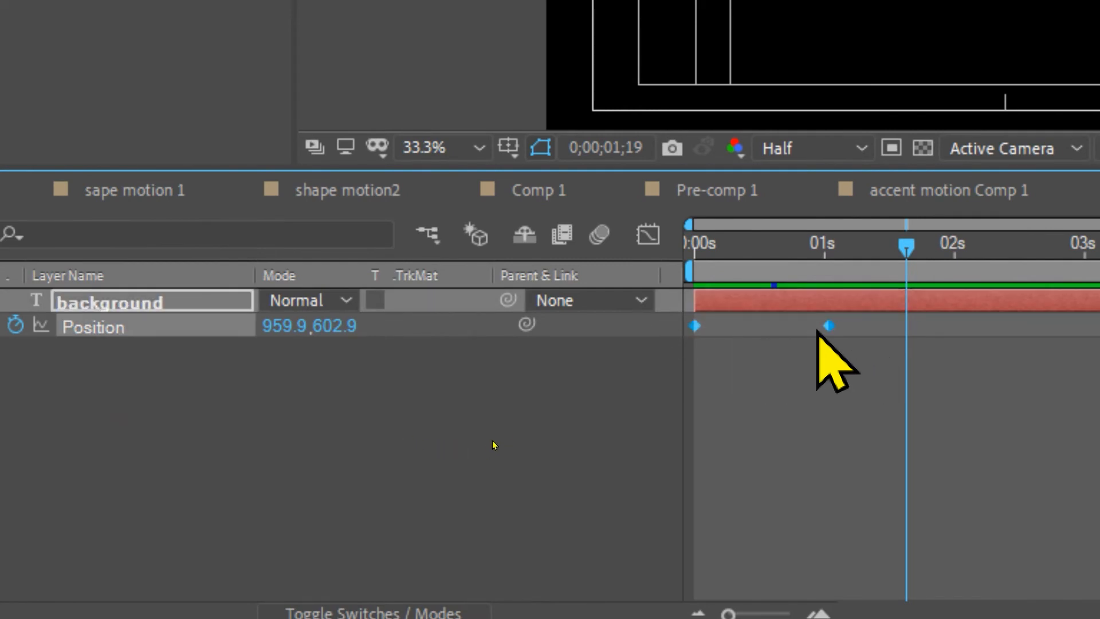
pyautogui.click(648, 235)
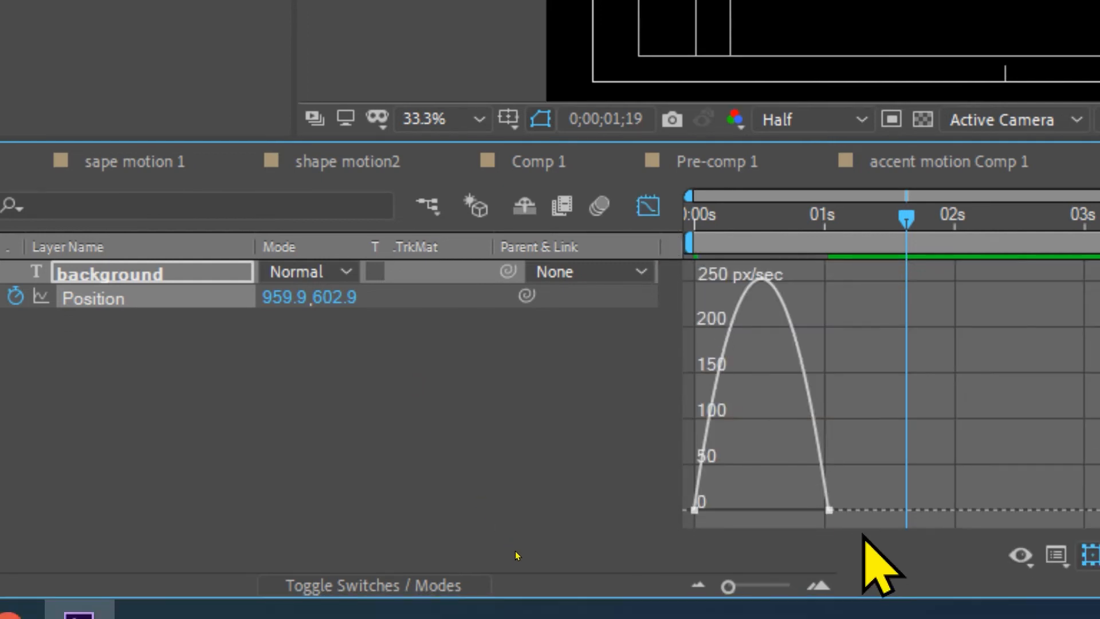
pyautogui.moveTo(852, 486); pyautogui.dragTo(722, 511)
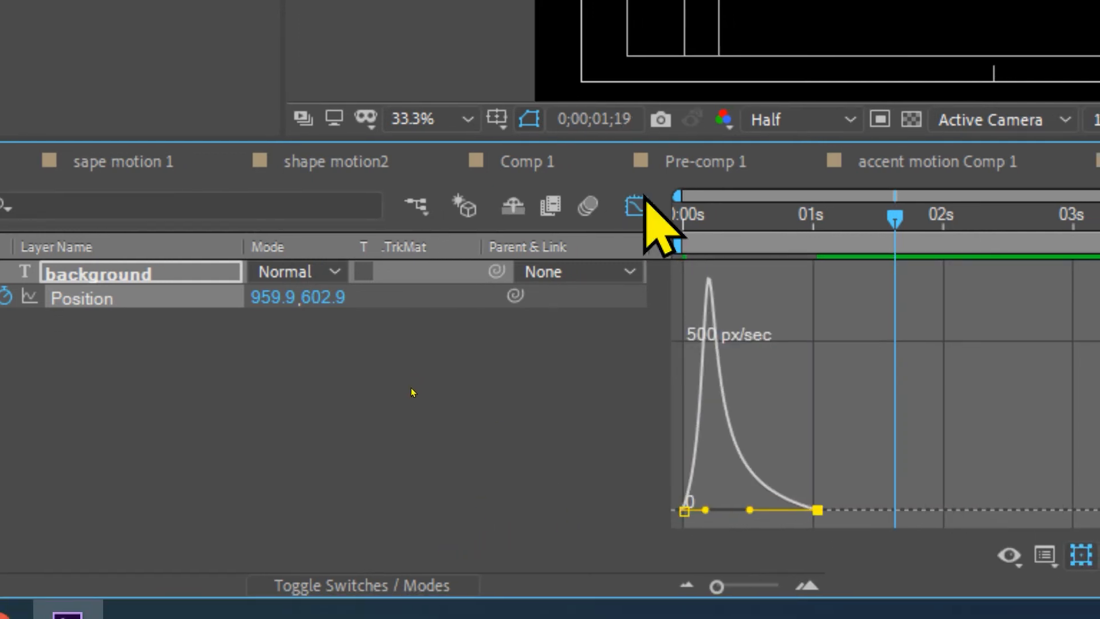
pyautogui.click(648, 205)
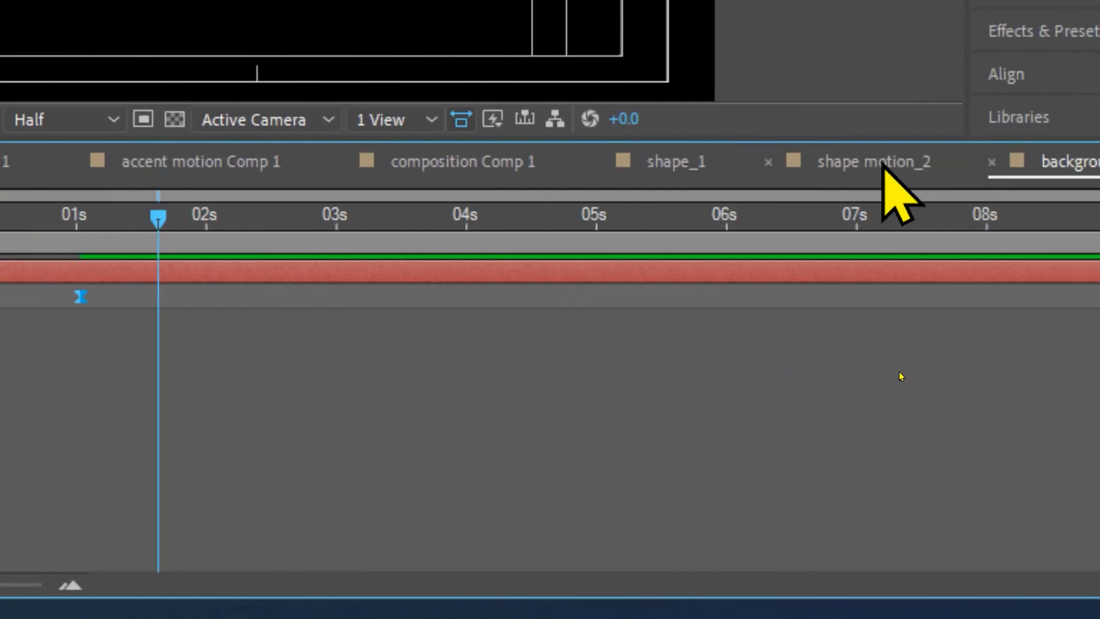
pyautogui.click(885, 166)
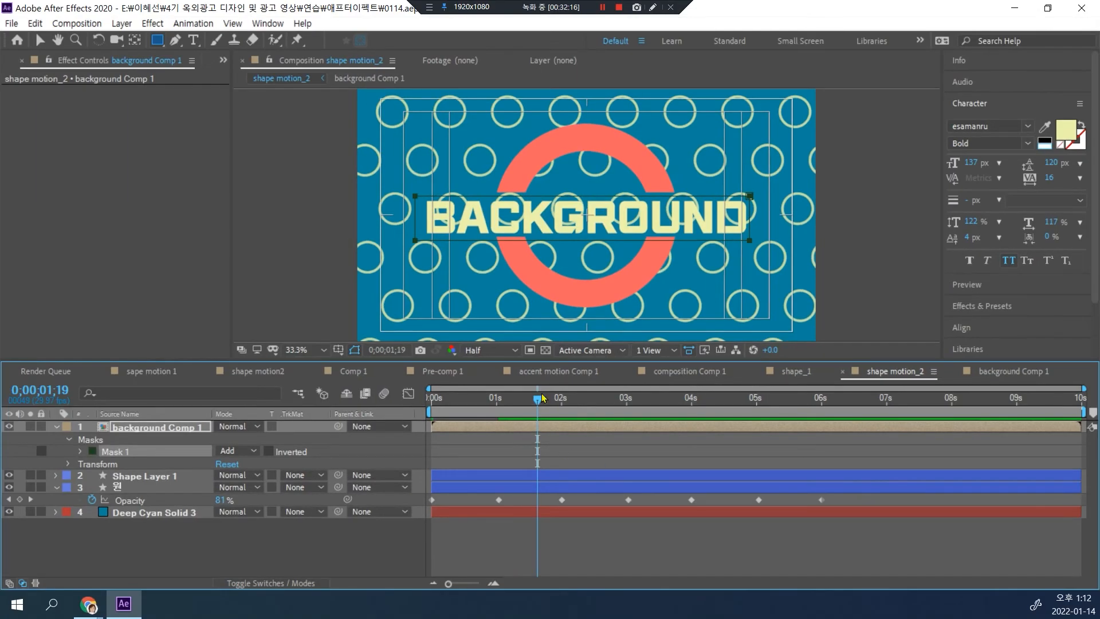
pyautogui.press('Home')
pyautogui.press('space')
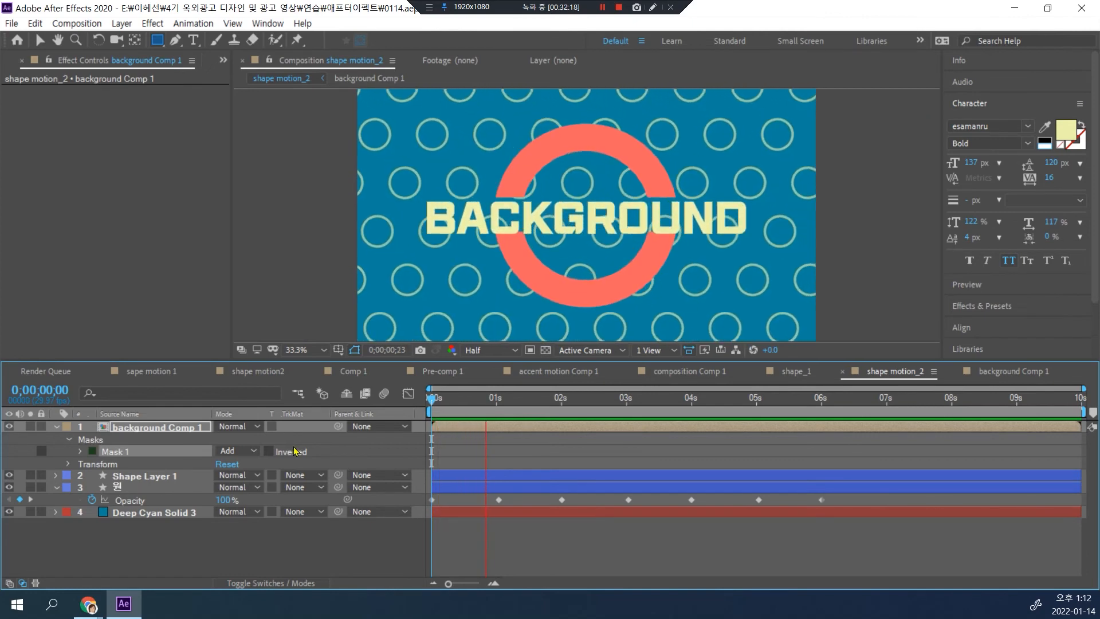
# Step: Delay the background Comp 1 layer to start at about one second, and preview its timing against the splitting ring
pyautogui.click(439, 431)
pyautogui.moveTo(449, 429); pyautogui.dragTo(497, 430)
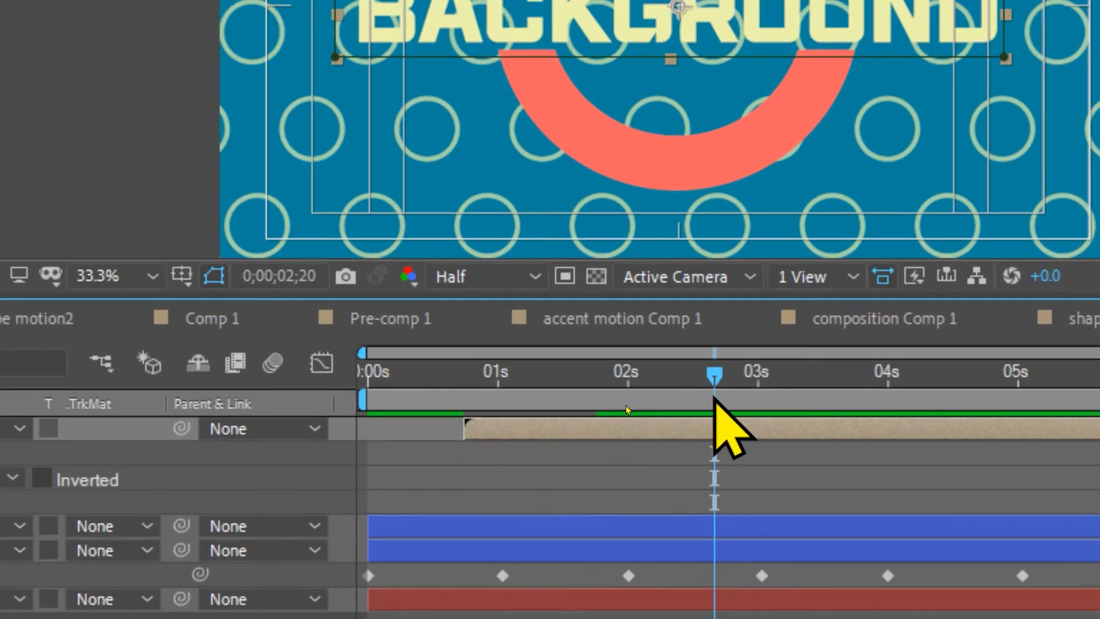
pyautogui.moveTo(710, 375); pyautogui.dragTo(55, 374)
pyautogui.press('space')
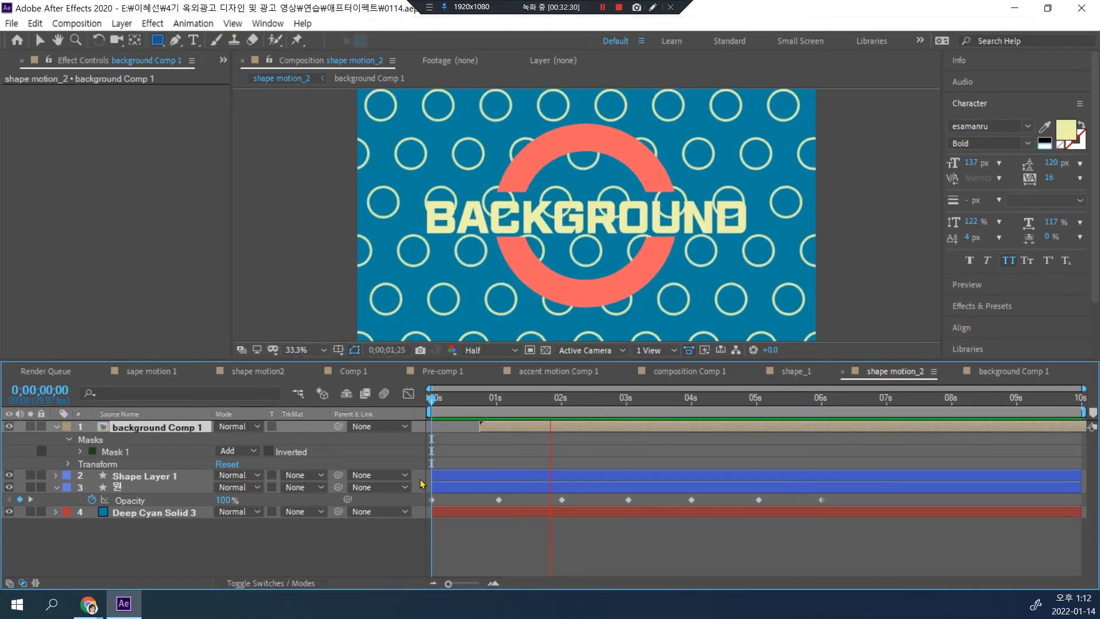
pyautogui.press('space')
pyautogui.moveTo(493, 426); pyautogui.dragTo(507, 428)
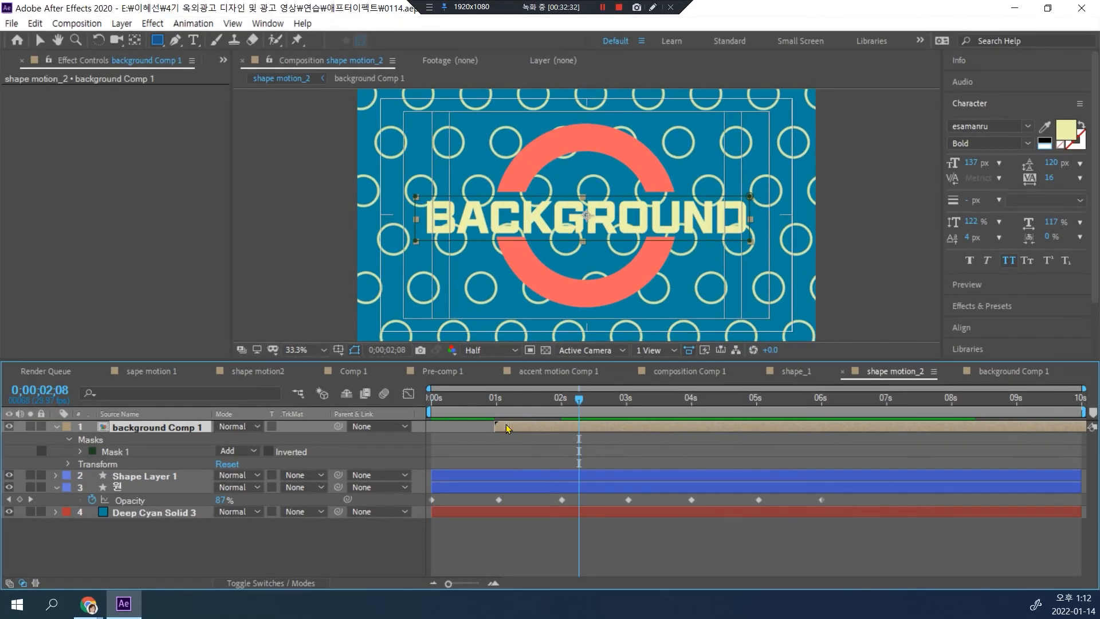
pyautogui.press('space')
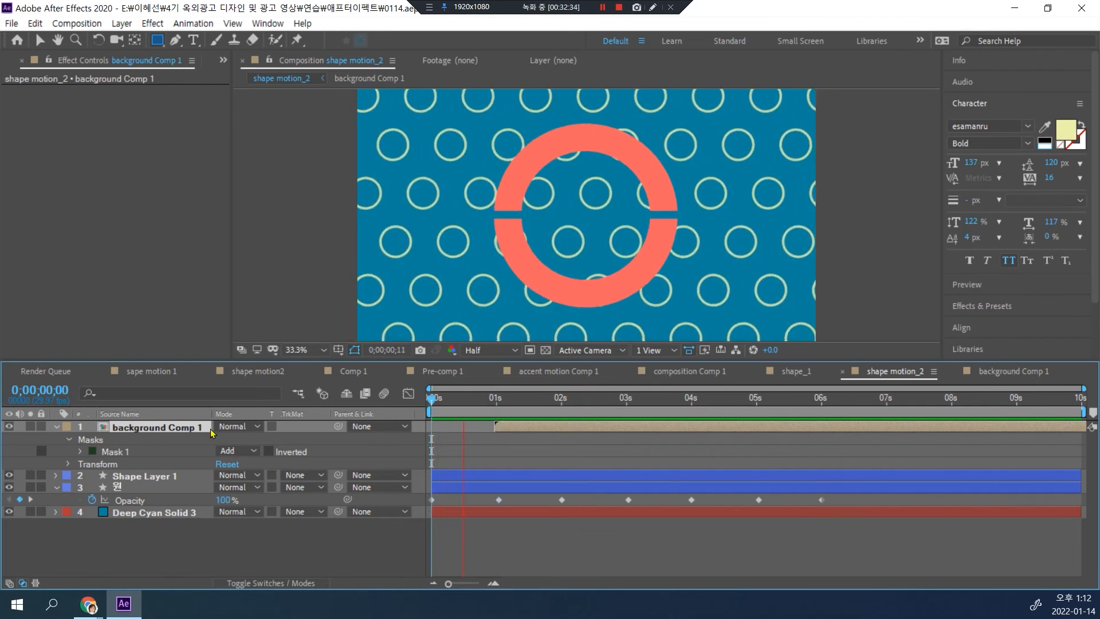
pyautogui.press('space')
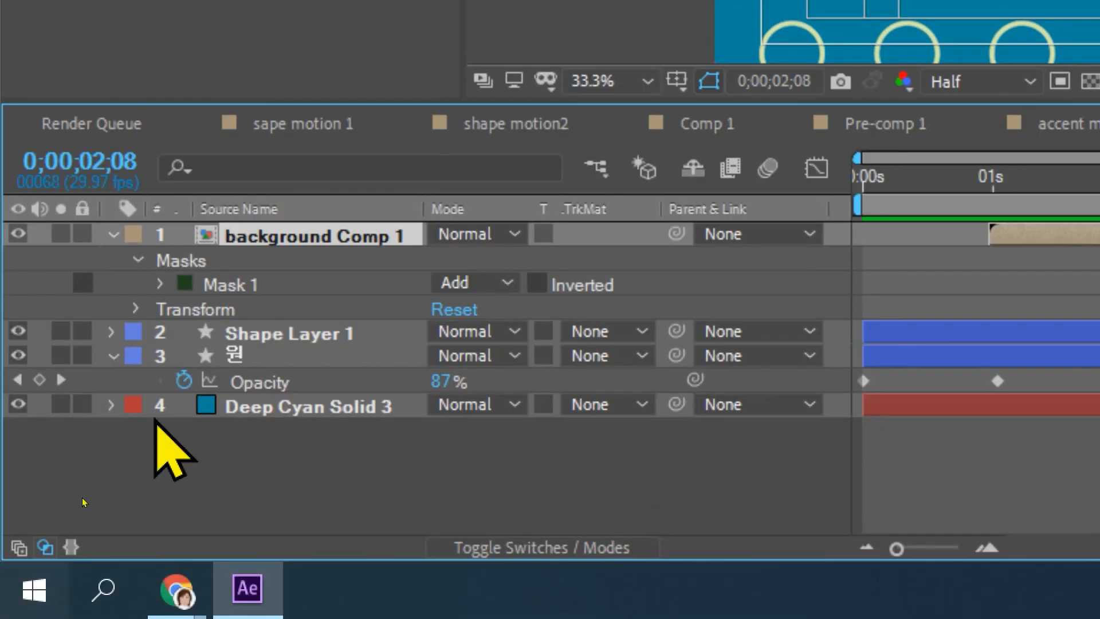
# Step: Reveal Shape Layer 1's mask at its second Mask Path keyframe, 0;00;01;29, and change the mask color to magenta
pyautogui.click(265, 339)
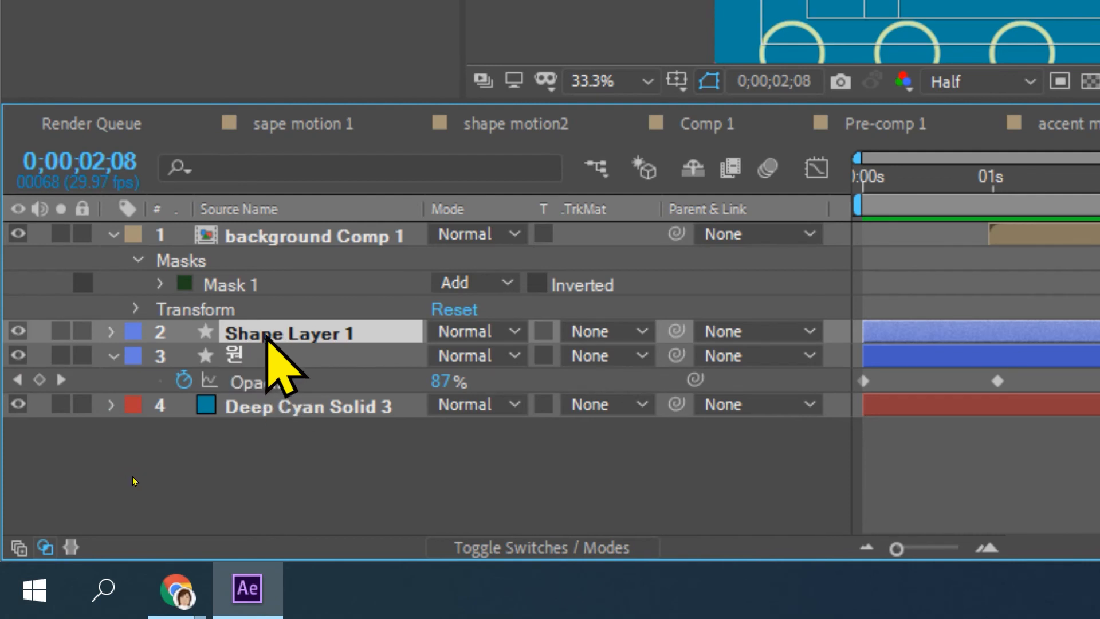
pyautogui.press('m')
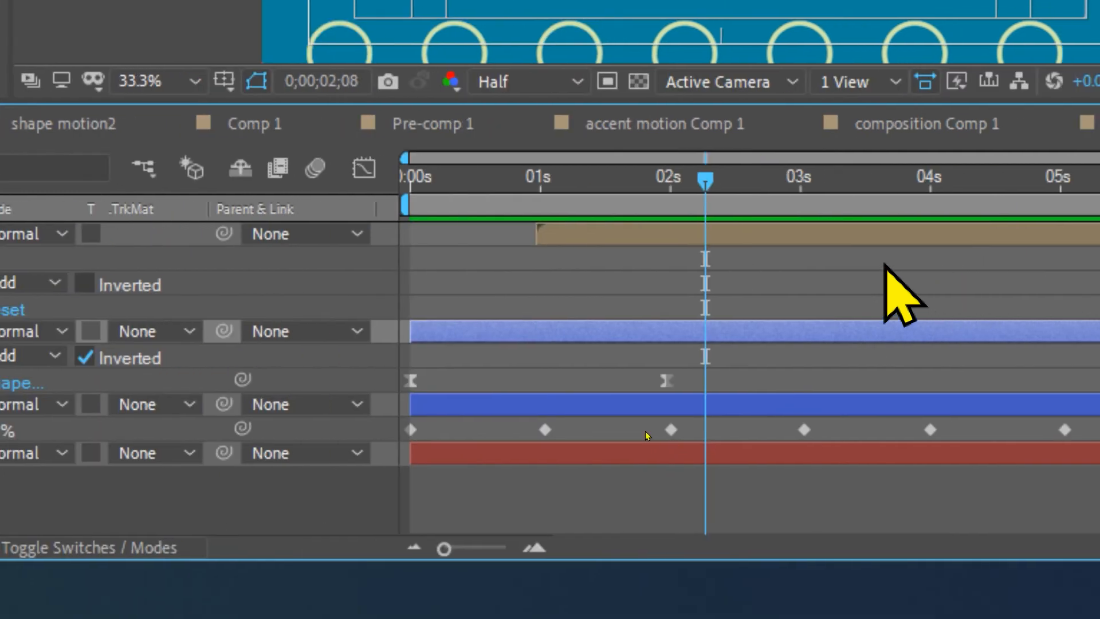
pyautogui.moveTo(706, 182); pyautogui.dragTo(667, 191)
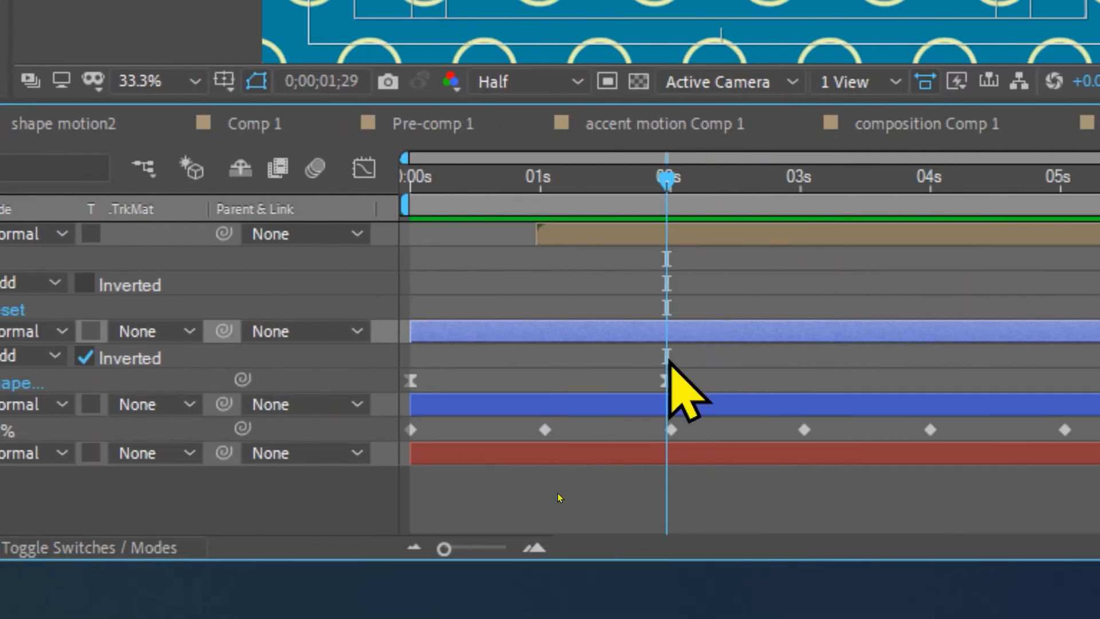
pyautogui.click(668, 383)
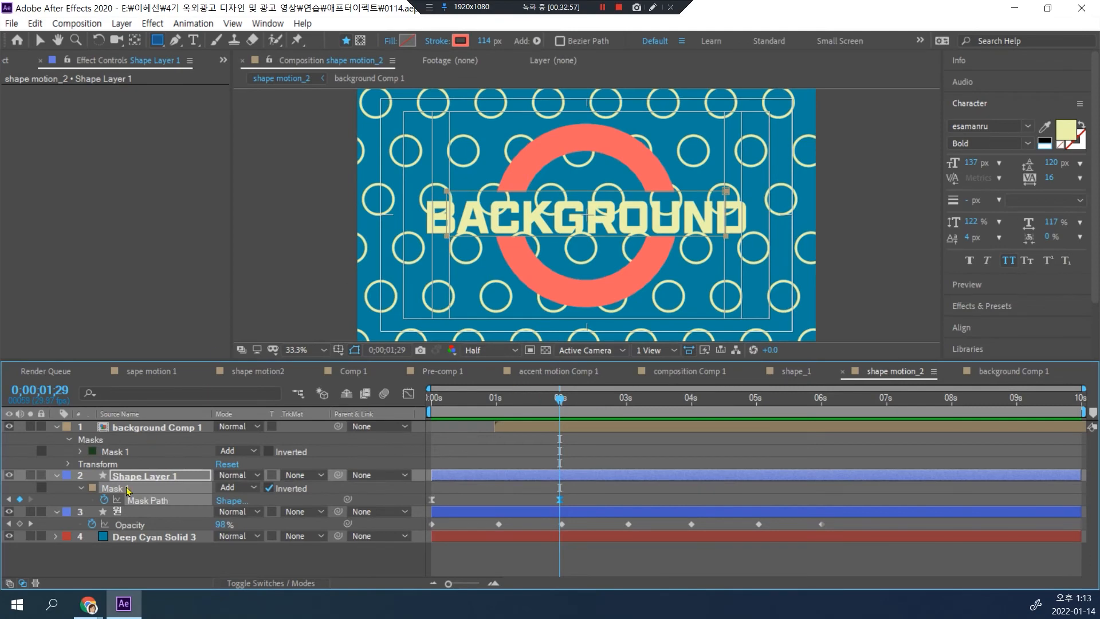
pyautogui.click(88, 487)
pyautogui.click(221, 144)
pyautogui.click(346, 122)
pyautogui.click(91, 488)
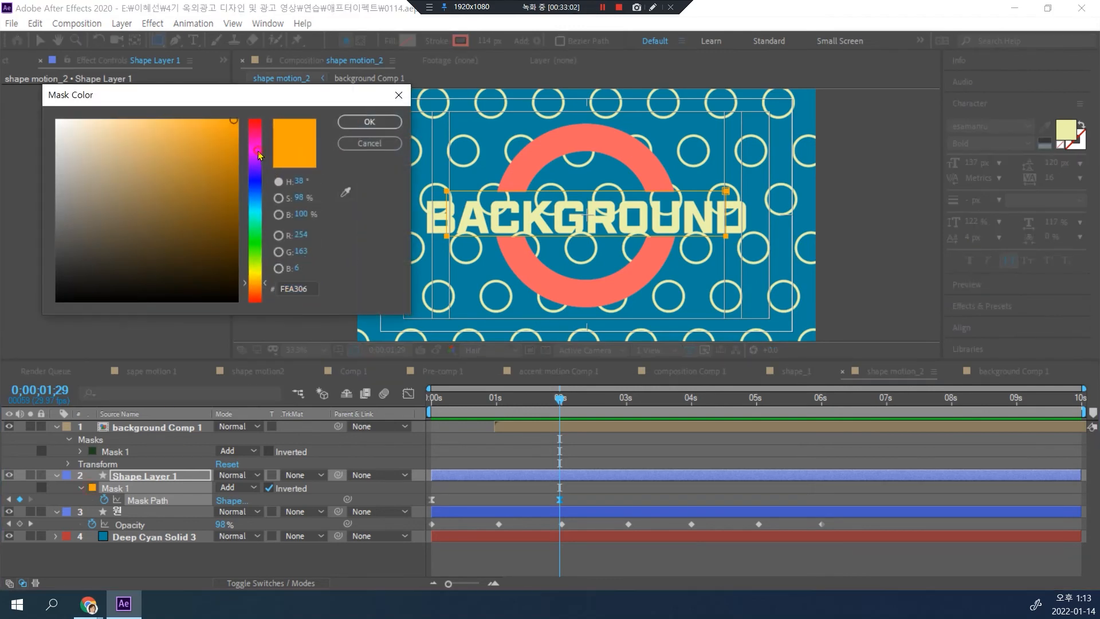
pyautogui.click(254, 151)
pyautogui.click(367, 123)
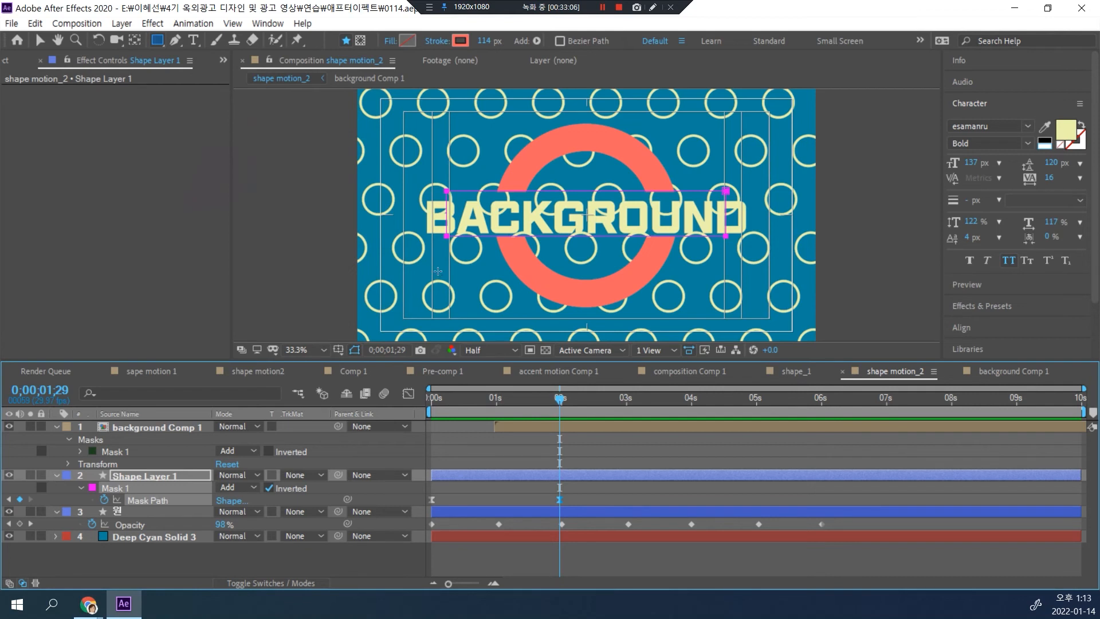
# Step: Extend the lower edge of Shape Layer 1's mask slightly downward at 0;00;01;29 to widen the ring gap, and preview from the start
pyautogui.press('v')
pyautogui.doubleClick(448, 236)
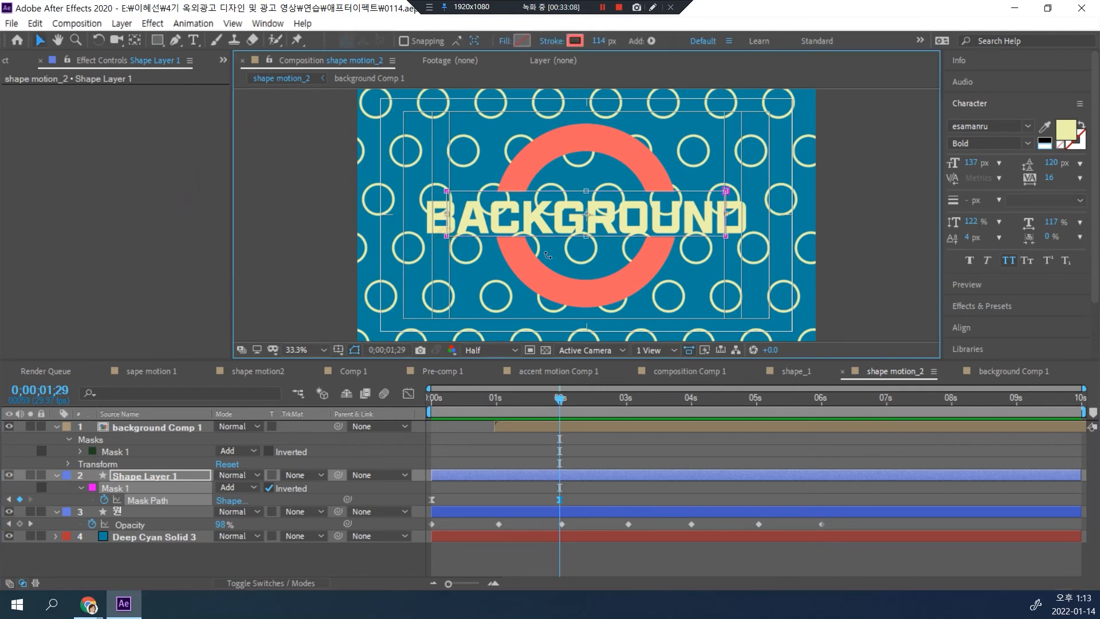
pyautogui.moveTo(586, 237); pyautogui.dragTo(586, 241)
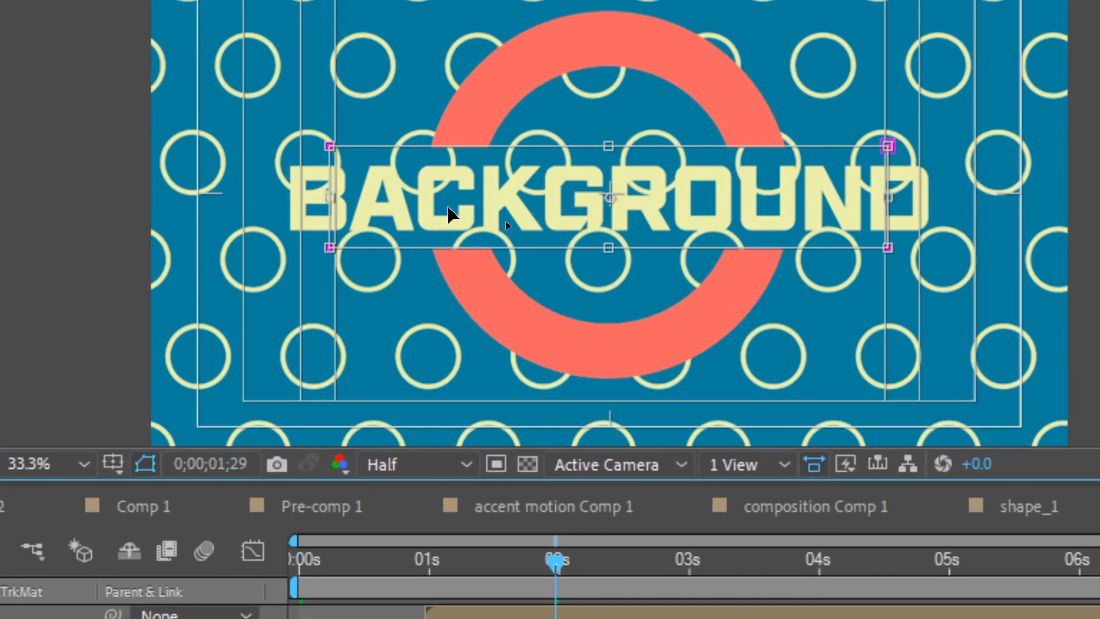
pyautogui.moveTo(608, 247); pyautogui.dragTo(603, 251)
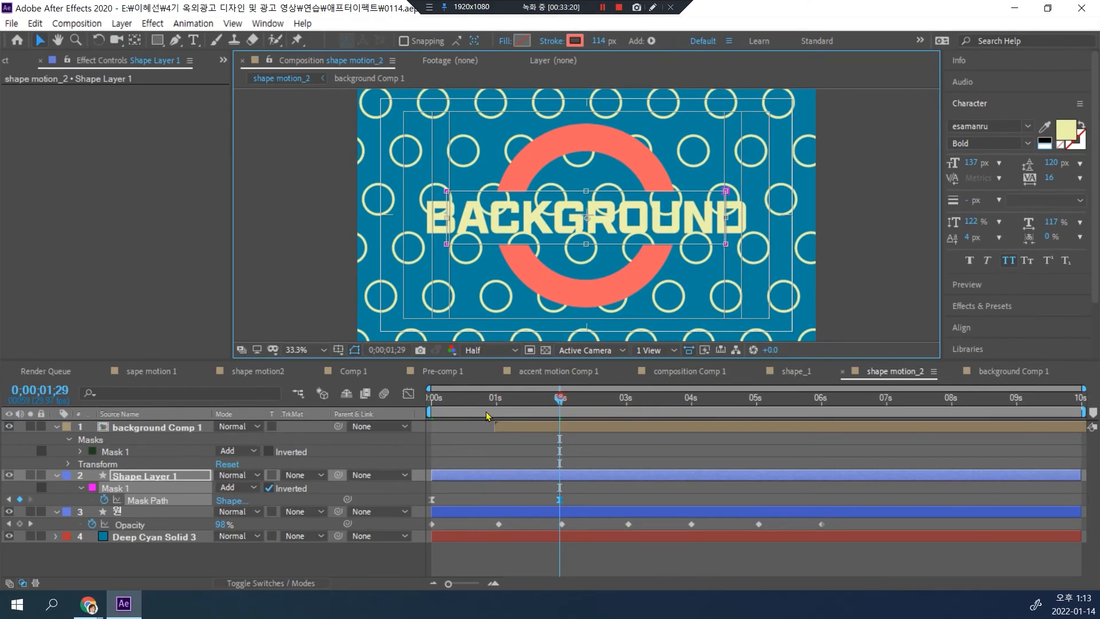
pyautogui.press('Home')
pyautogui.press('space')
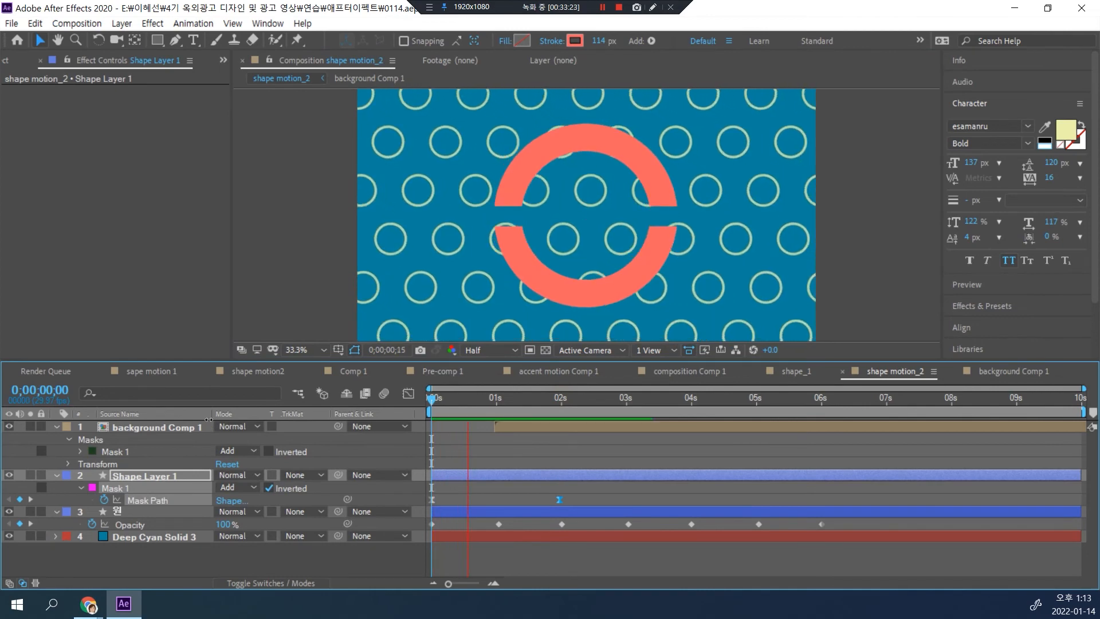
pyautogui.press('space')
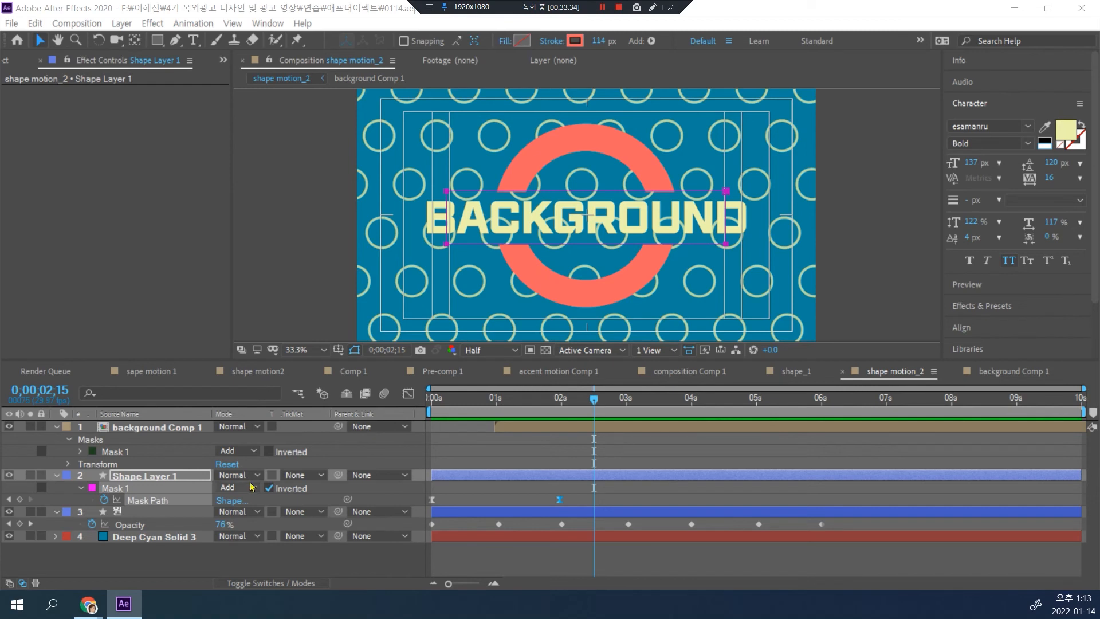
# Step: Pre-compose Shape Layer 1, moving all attributes into the new composition
pyautogui.click(144, 478)
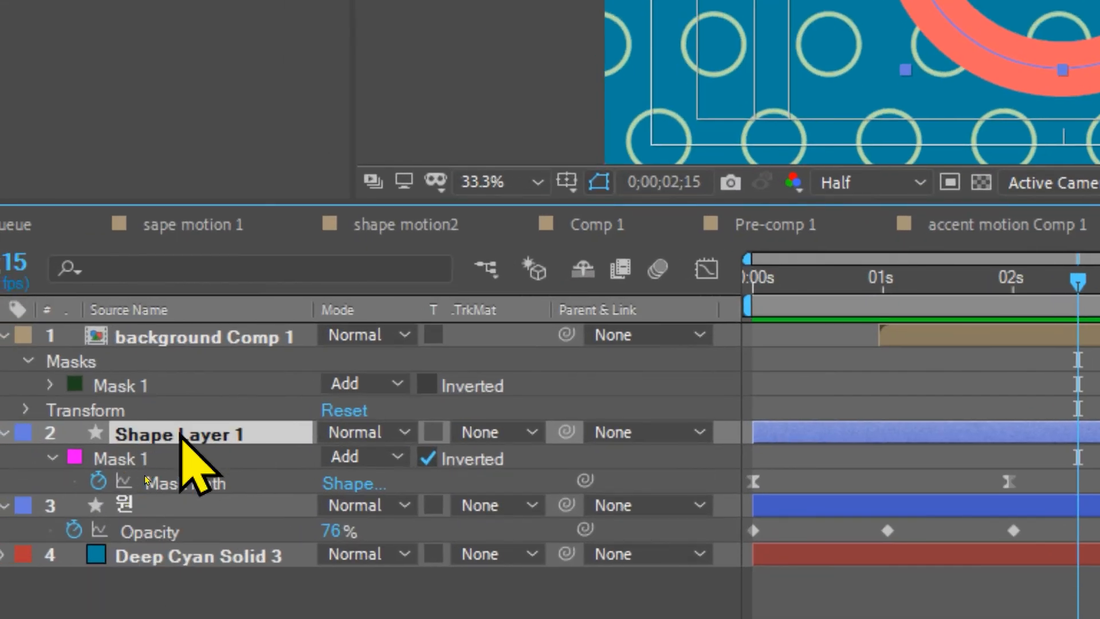
pyautogui.rightClick(146, 478)
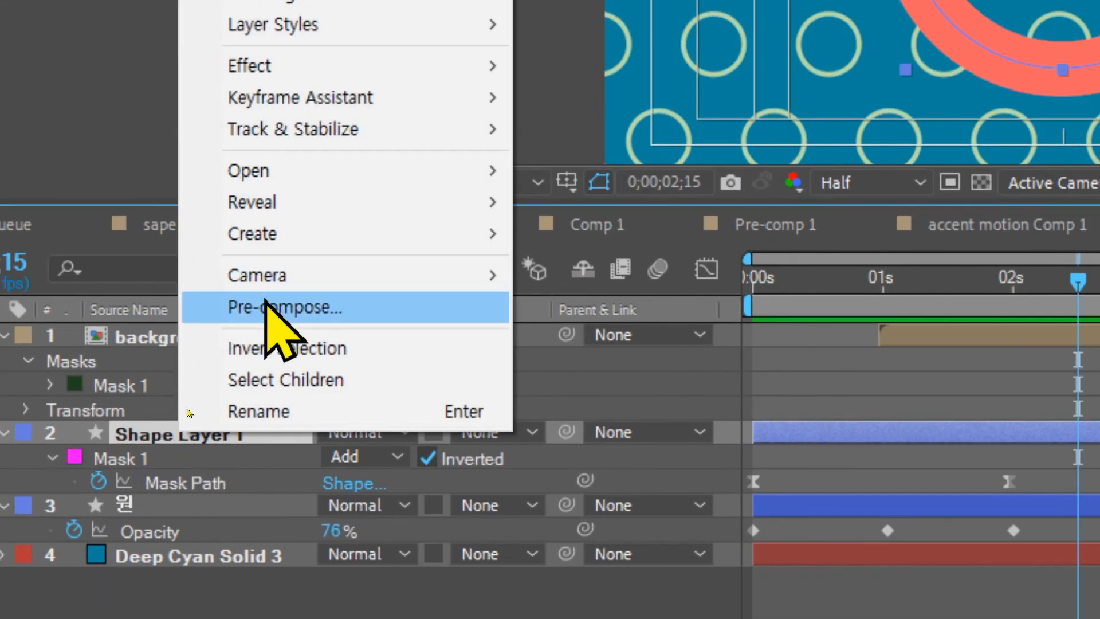
pyautogui.click(267, 308)
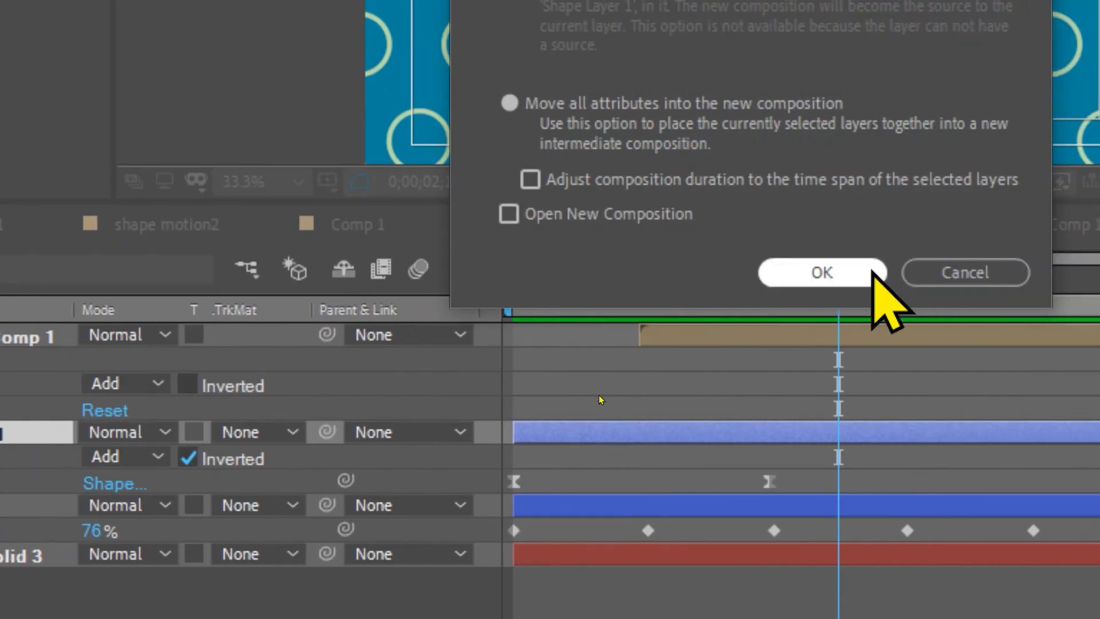
pyautogui.click(922, 274)
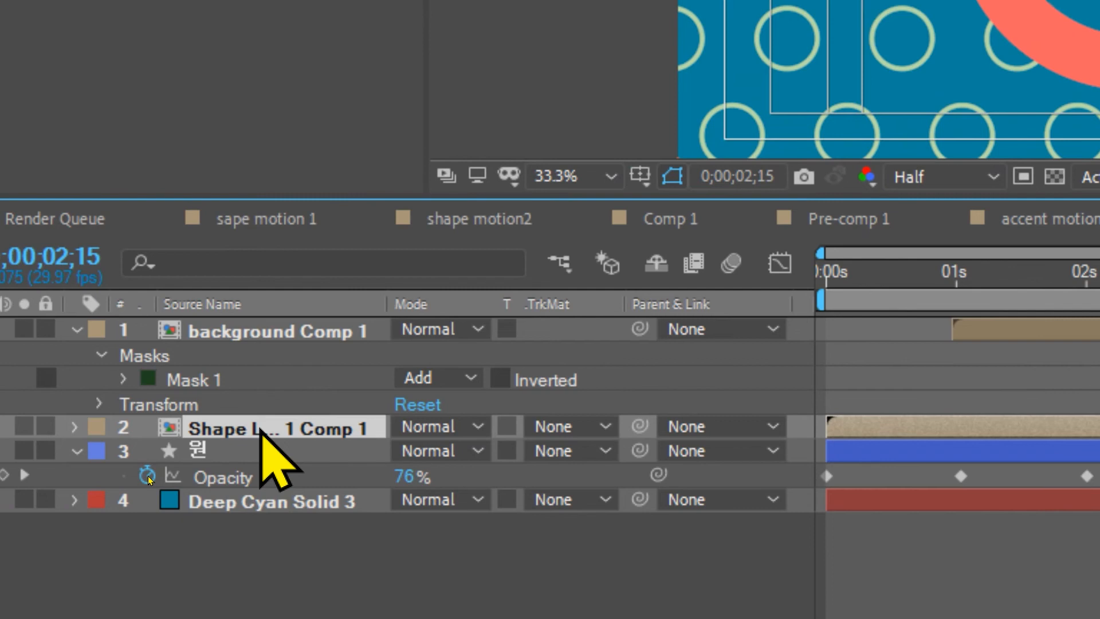
# Step: Animate the pre-composed ring layer's Scale from 0% at 0;00;00;00 to 100% at 0;00;01;00
pyautogui.press('s')
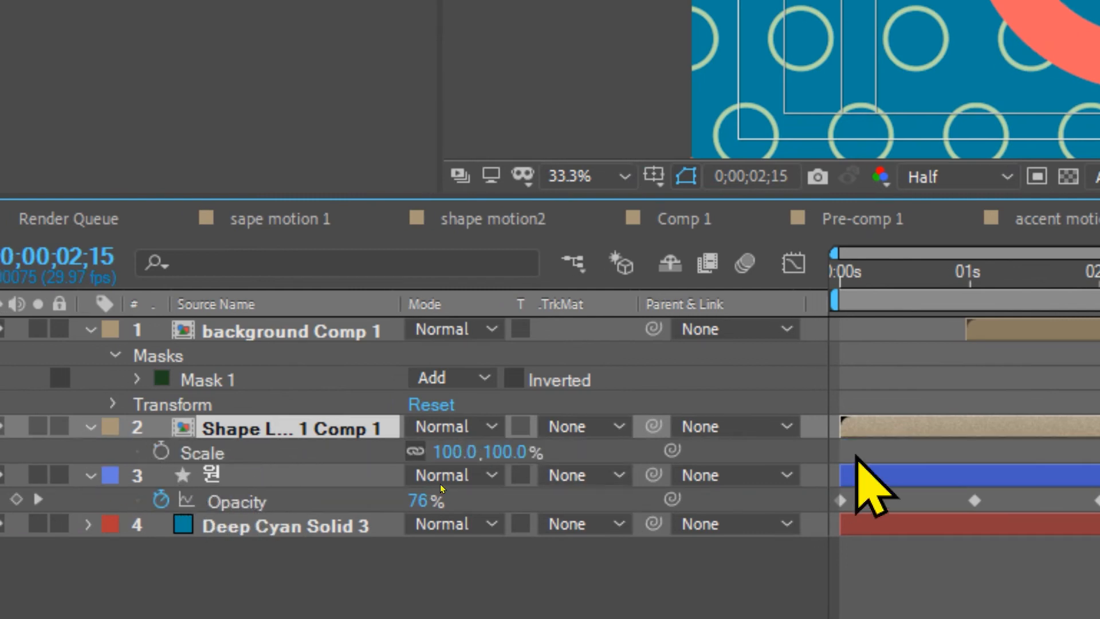
pyautogui.moveTo(882, 267); pyautogui.dragTo(776, 282)
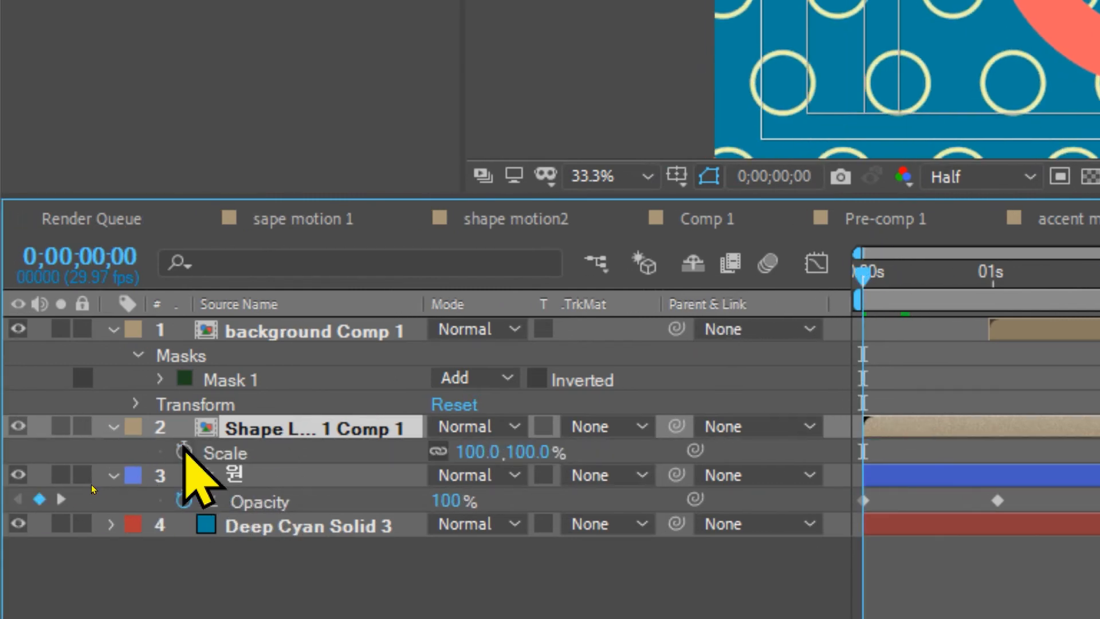
pyautogui.click(161, 451)
pyautogui.click(461, 452)
pyautogui.write('0')
pyautogui.press('Return')
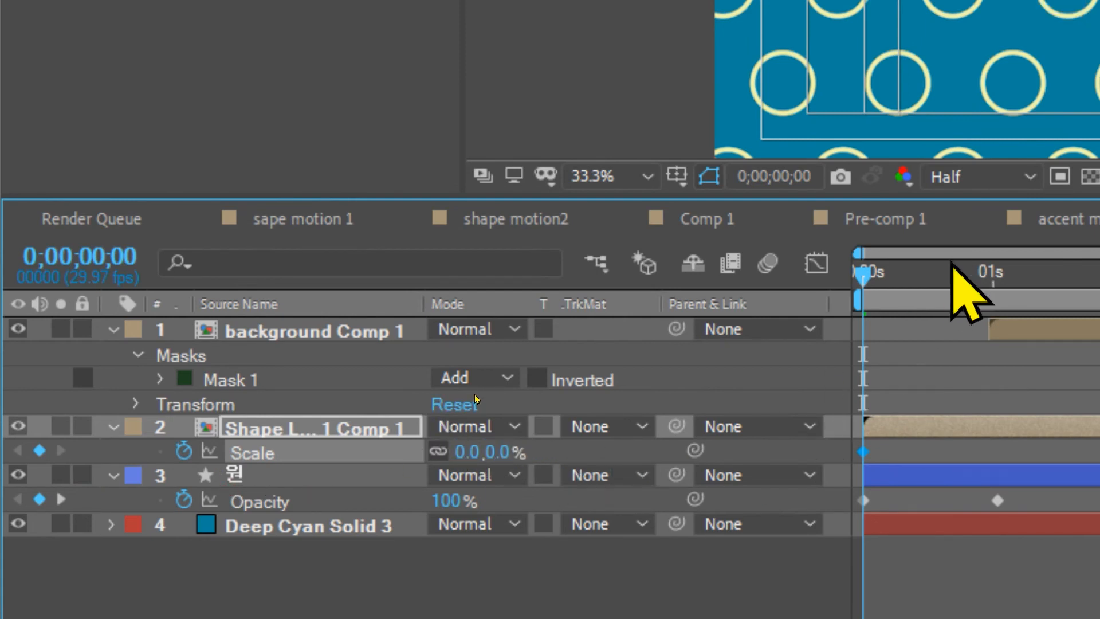
pyautogui.click(971, 274)
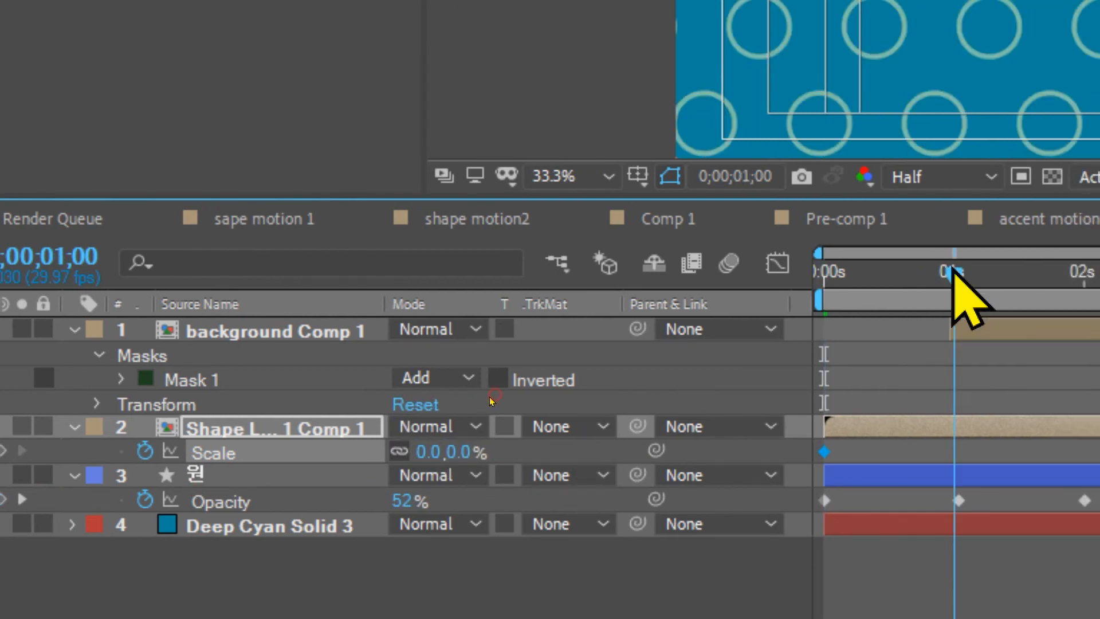
pyautogui.click(427, 452)
pyautogui.write('100')
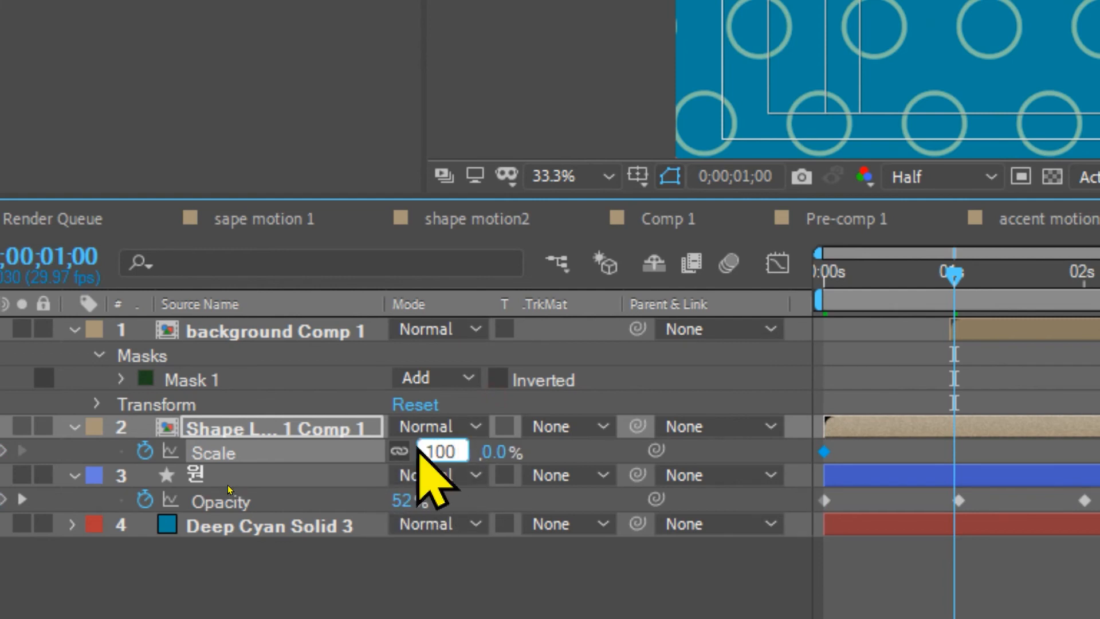
pyautogui.press('Return')
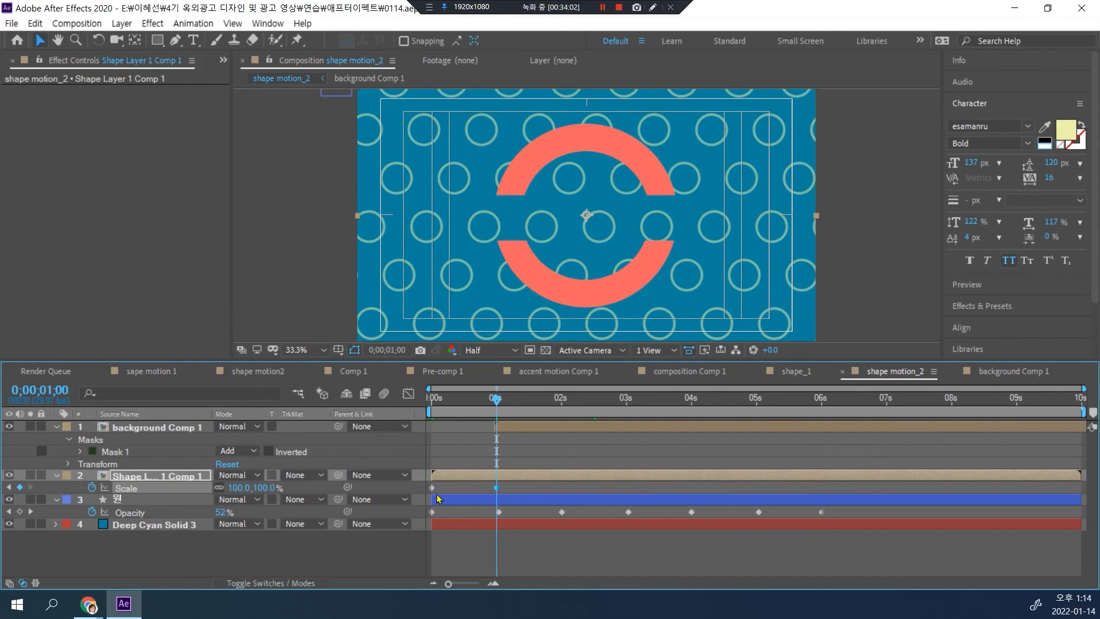
# Step: Apply Easy Ease to both Scale keyframes of the Shape Layer 1 Comp 1 layer
pyautogui.moveTo(515, 485); pyautogui.dragTo(416, 503)
pyautogui.rightClick(499, 491)
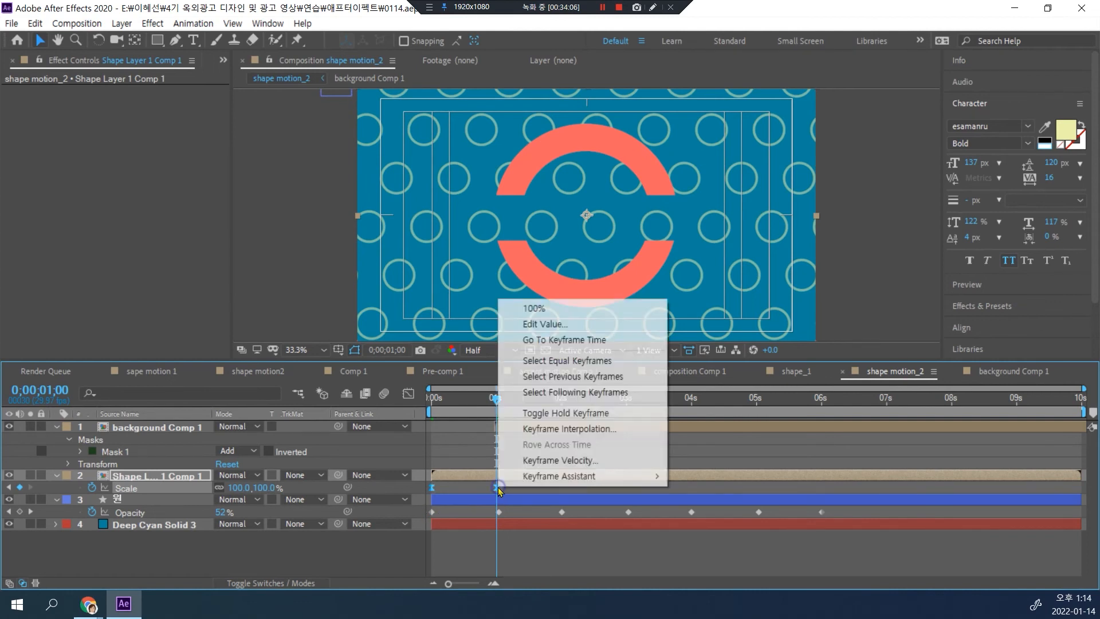
pyautogui.moveTo(550, 482)
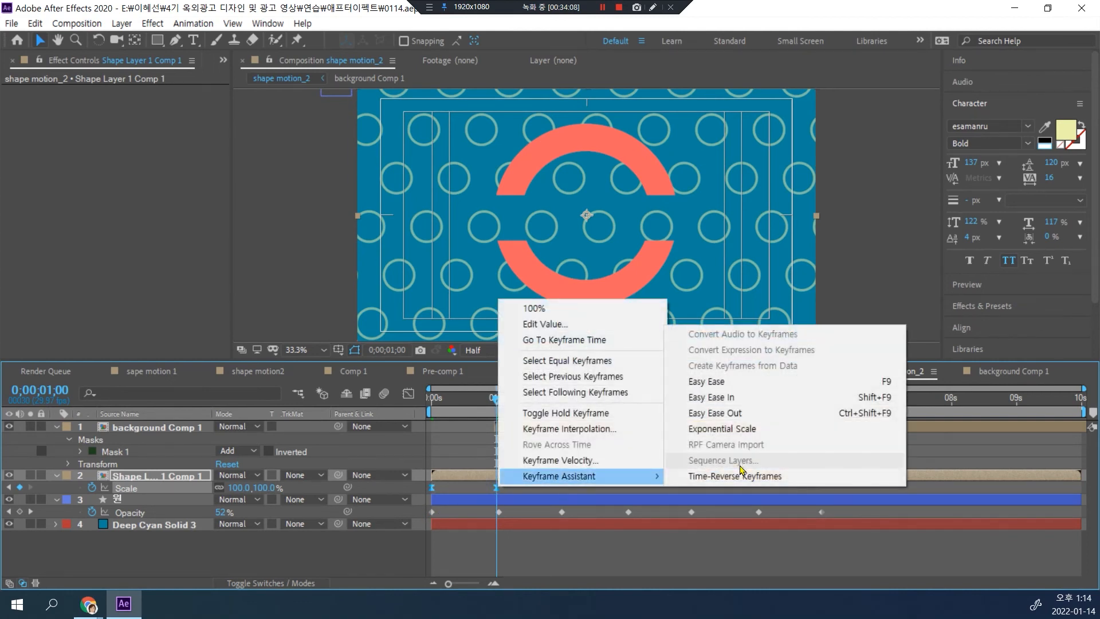
pyautogui.click(707, 381)
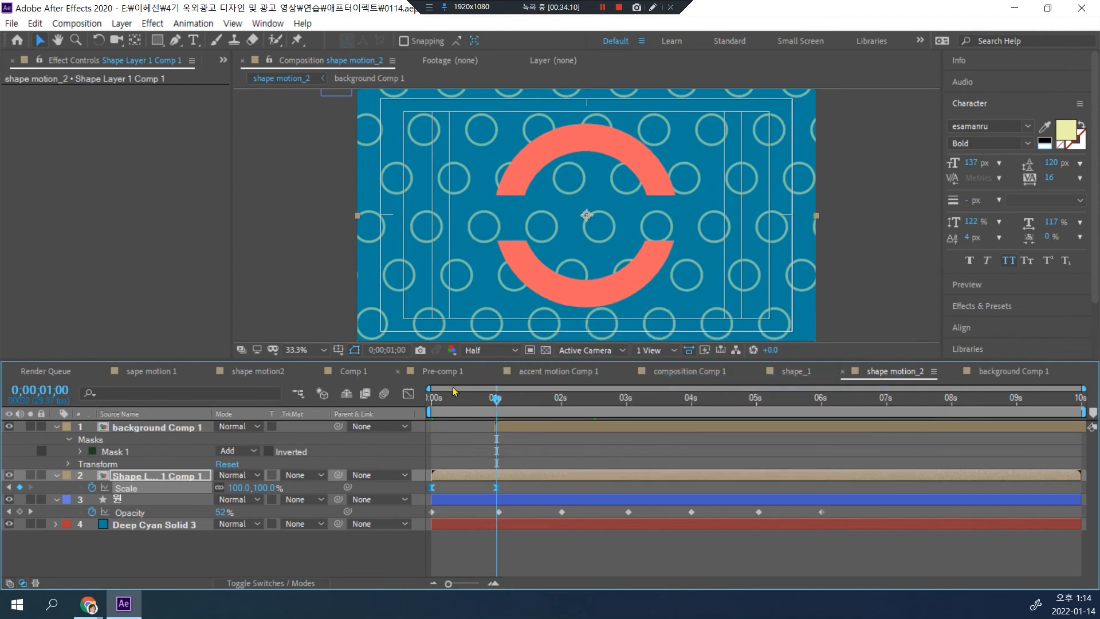
# Step: Reshape the ring layer's Scale speed graph so growth peaks near the start and slows gradually, and preview from 0;00;00;00
pyautogui.click(409, 393)
pyautogui.moveTo(528, 523); pyautogui.dragTo(424, 547)
pyautogui.moveTo(497, 401); pyautogui.dragTo(425, 399)
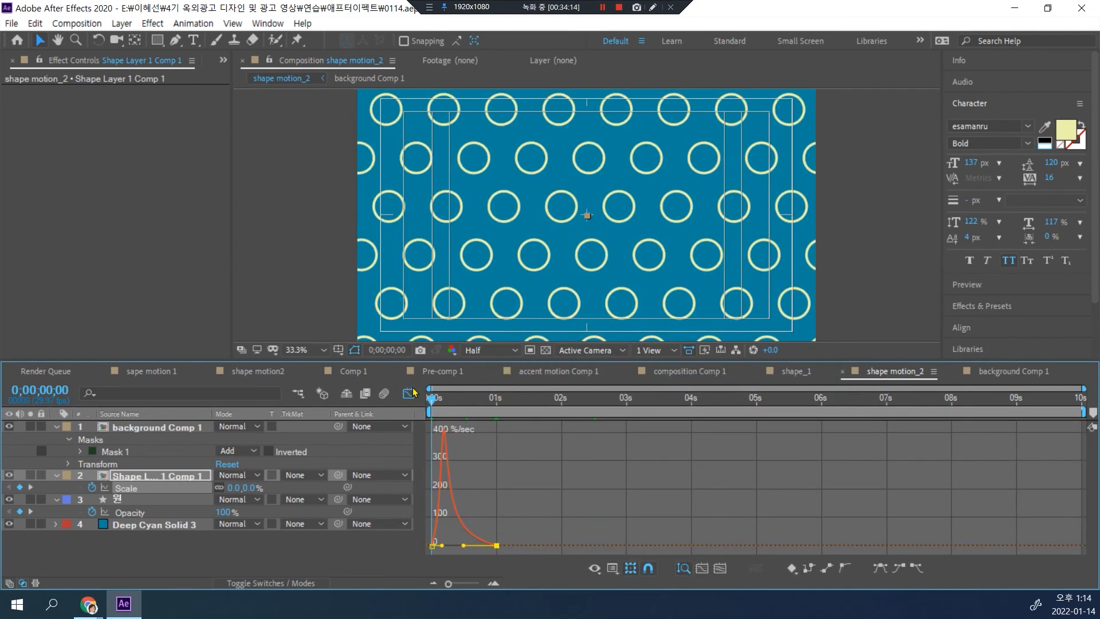
pyautogui.click(407, 394)
pyautogui.press('space')
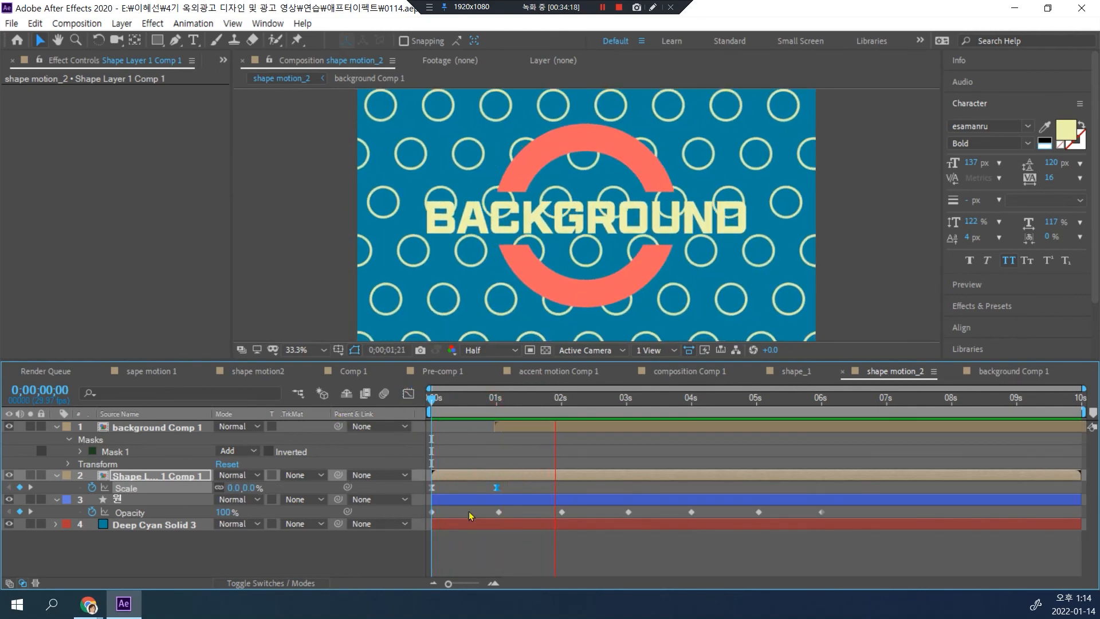
pyautogui.press('space')
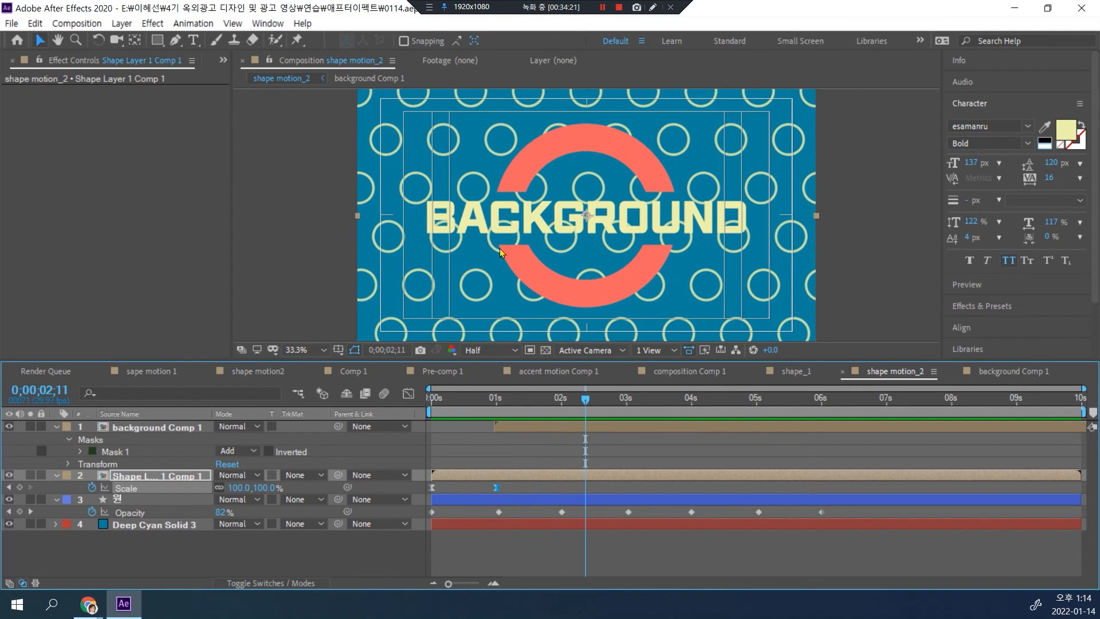
# Step: In Shape Layer 1 Comp 1, shift both Mask Path keyframes about one second later, and preview the result in shape motion_2
pyautogui.doubleClick(139, 483)
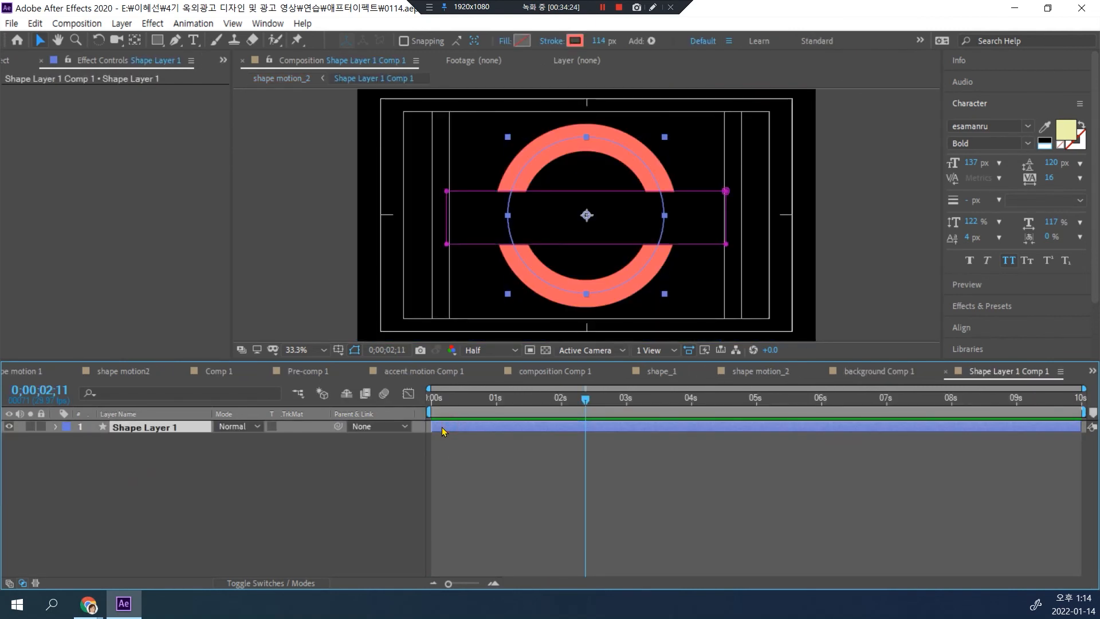
pyautogui.press('m')
pyautogui.moveTo(573, 447); pyautogui.dragTo(499, 454)
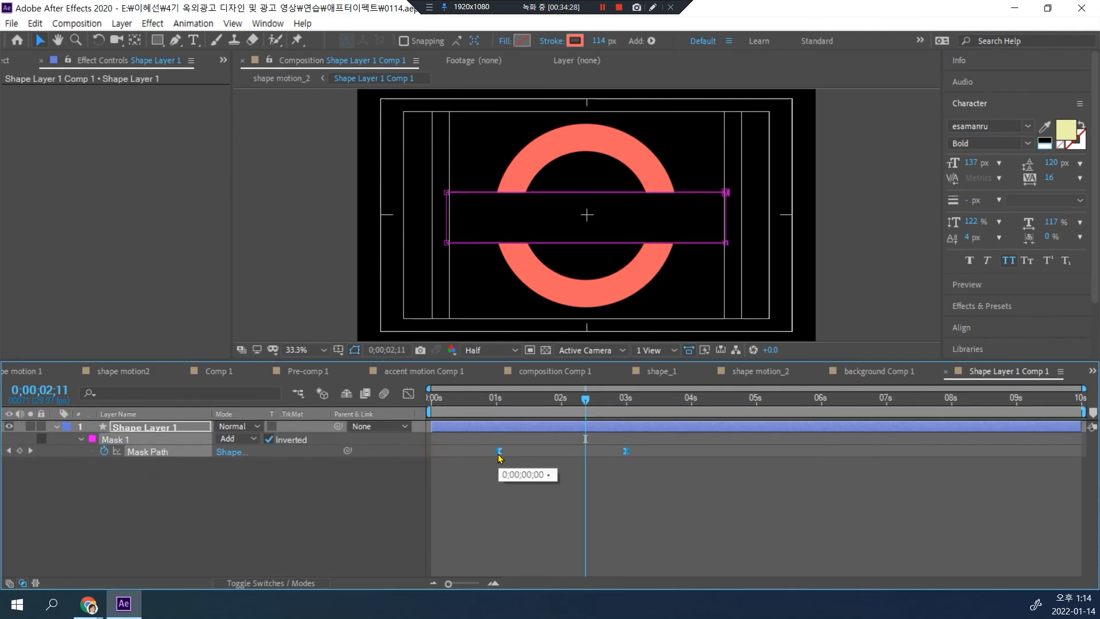
pyautogui.moveTo(585, 400); pyautogui.dragTo(364, 393)
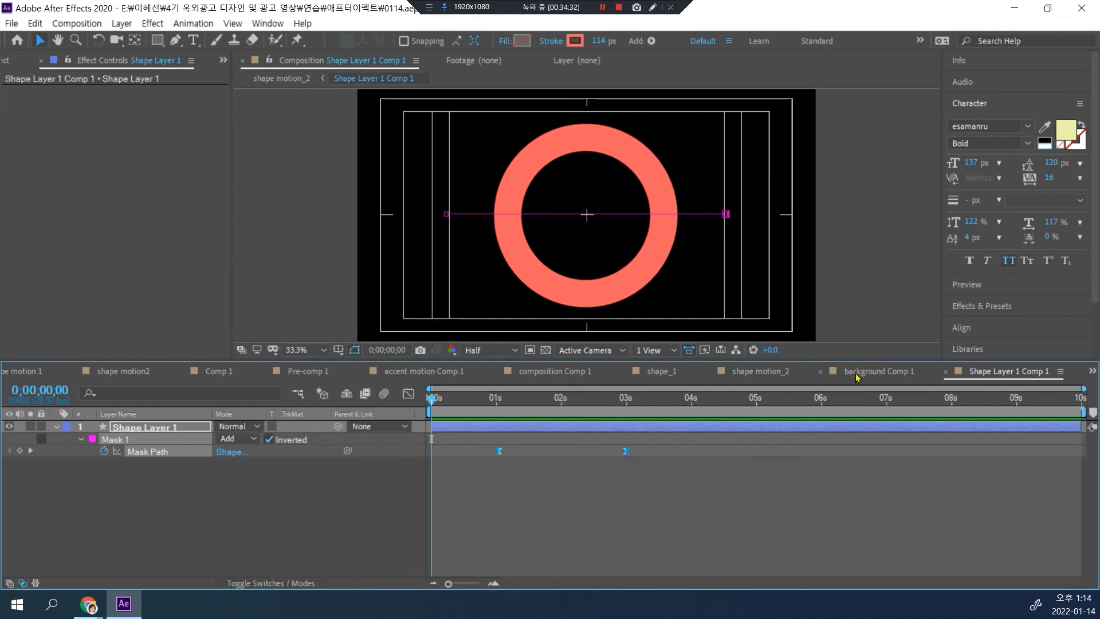
pyautogui.click(787, 372)
pyautogui.press('space')
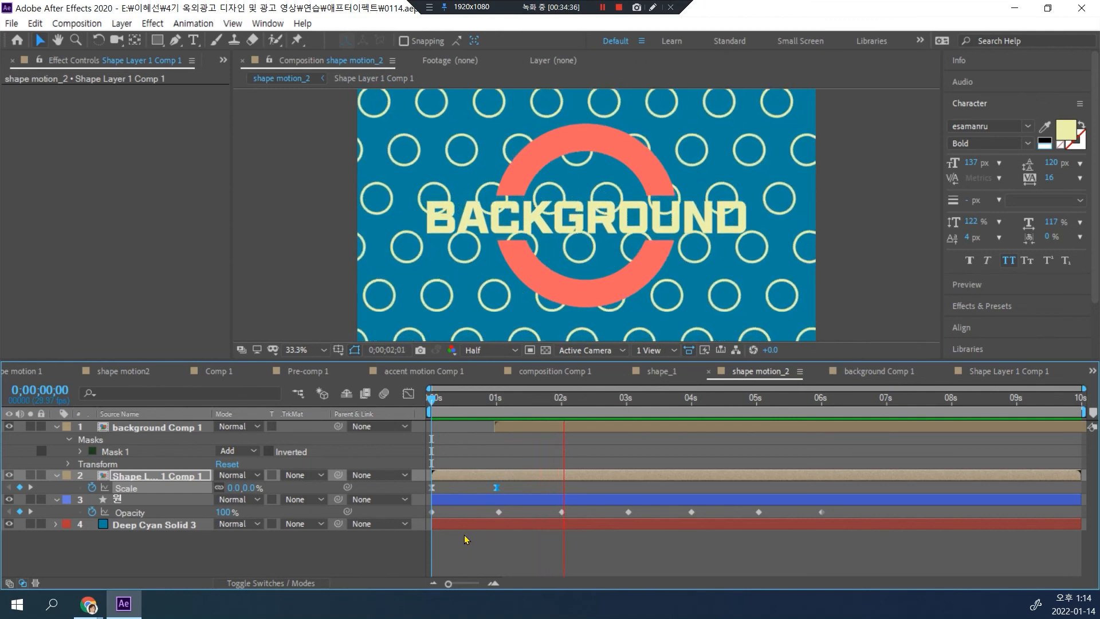
pyautogui.press('space')
# Step: Move the background Comp 1 layer to start at about 2 seconds and preview from the beginning
pyautogui.moveTo(511, 426); pyautogui.dragTo(576, 427)
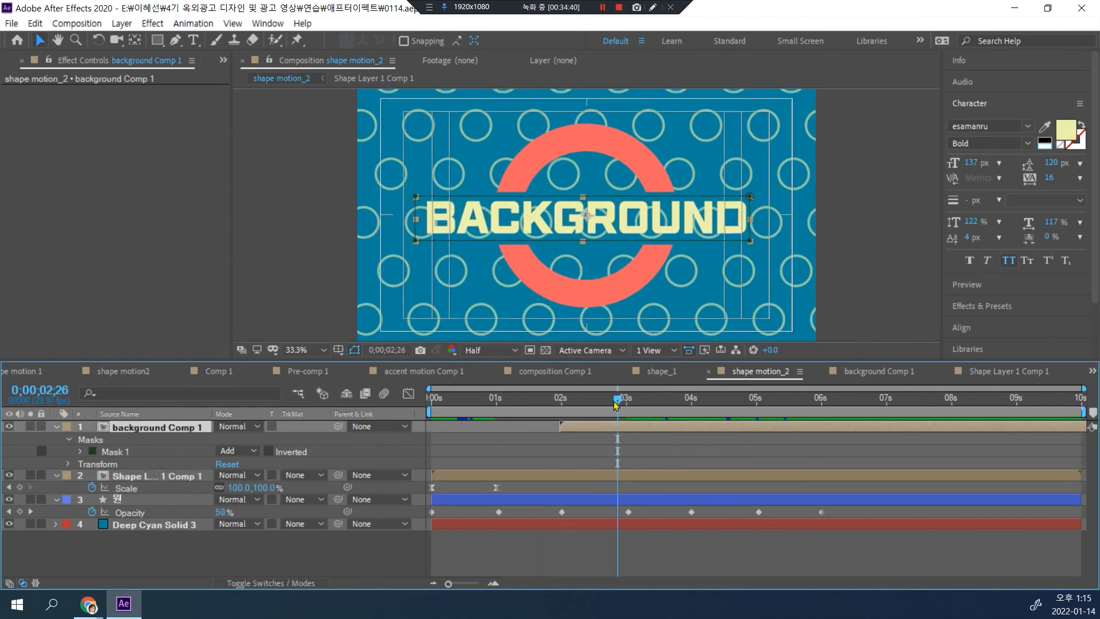
pyautogui.press('Home')
pyautogui.press('space')
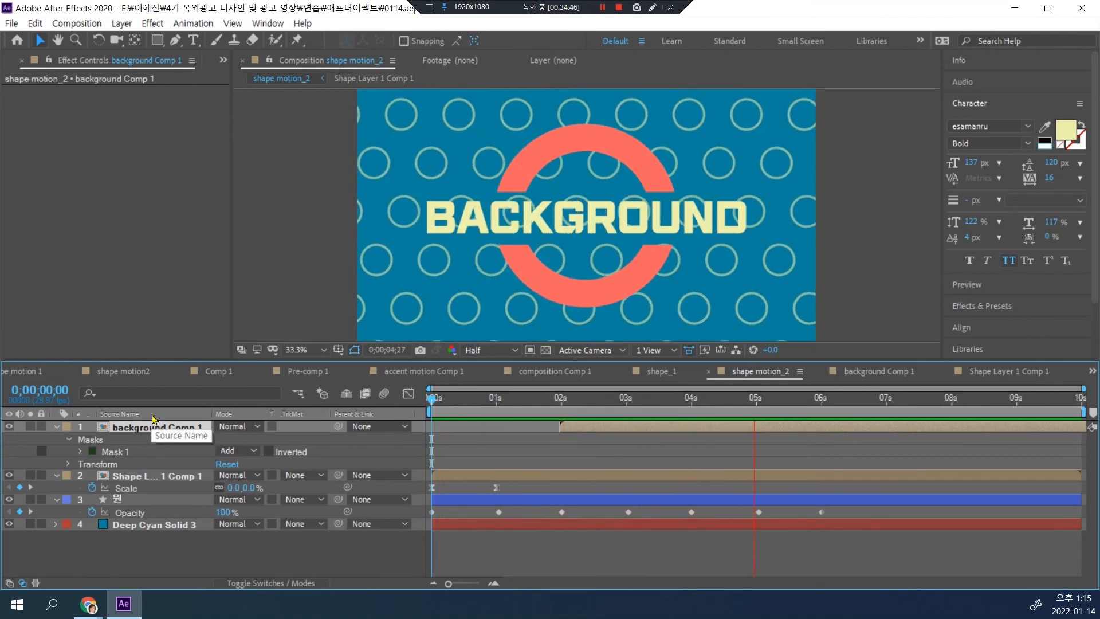
# Step: Pre-compose the background Comp 1 and Shape Layer 1 Comp 1 layers together, moving all attributes into the new composition
pyautogui.click(154, 427)
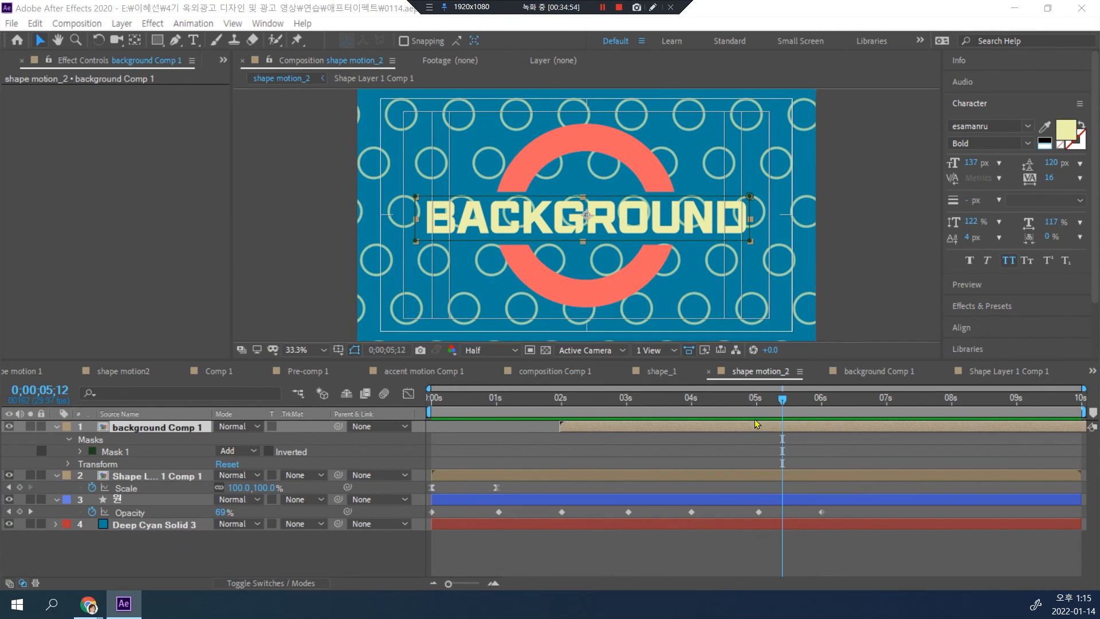
pyautogui.moveTo(784, 401); pyautogui.dragTo(656, 418)
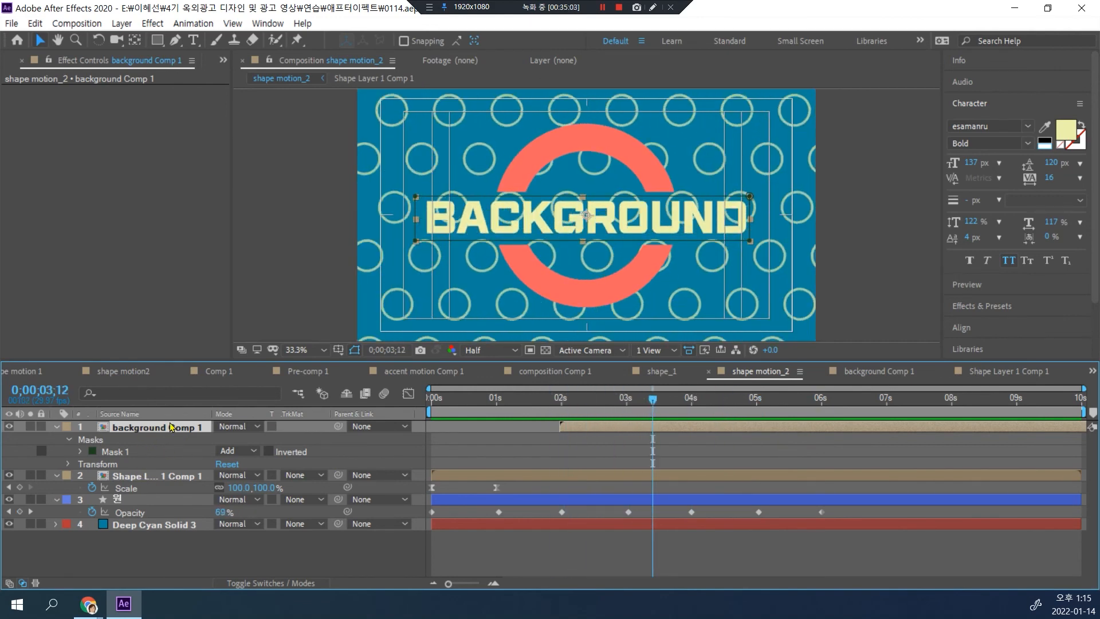
pyautogui.keyDown('ctrl'); pyautogui.click(148, 476); pyautogui.keyUp('ctrl')
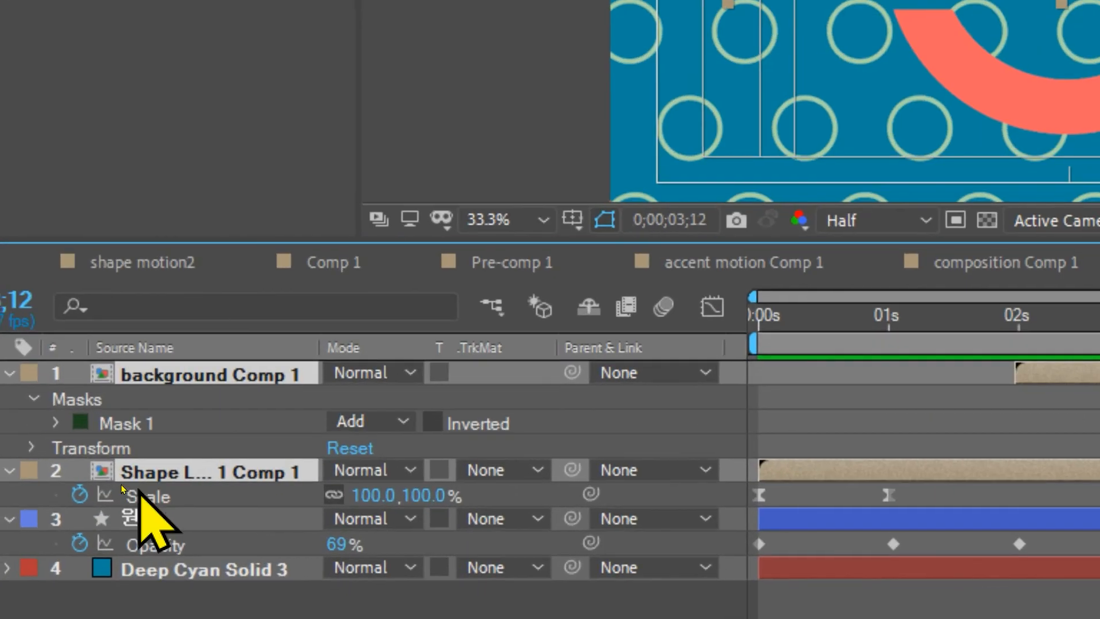
pyautogui.rightClick(132, 472)
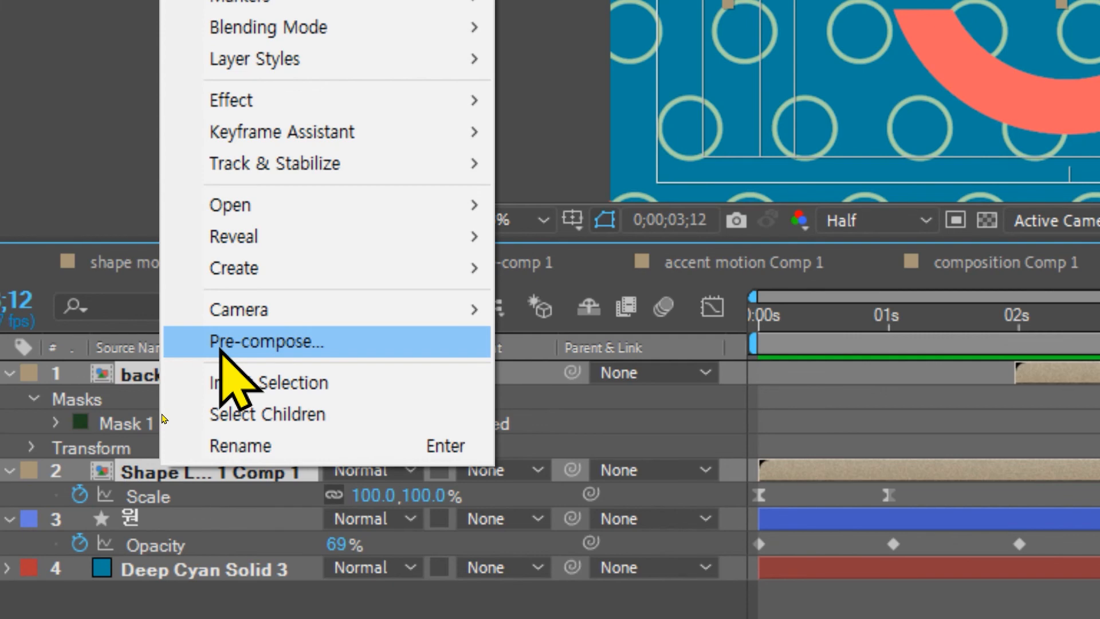
pyautogui.click(220, 344)
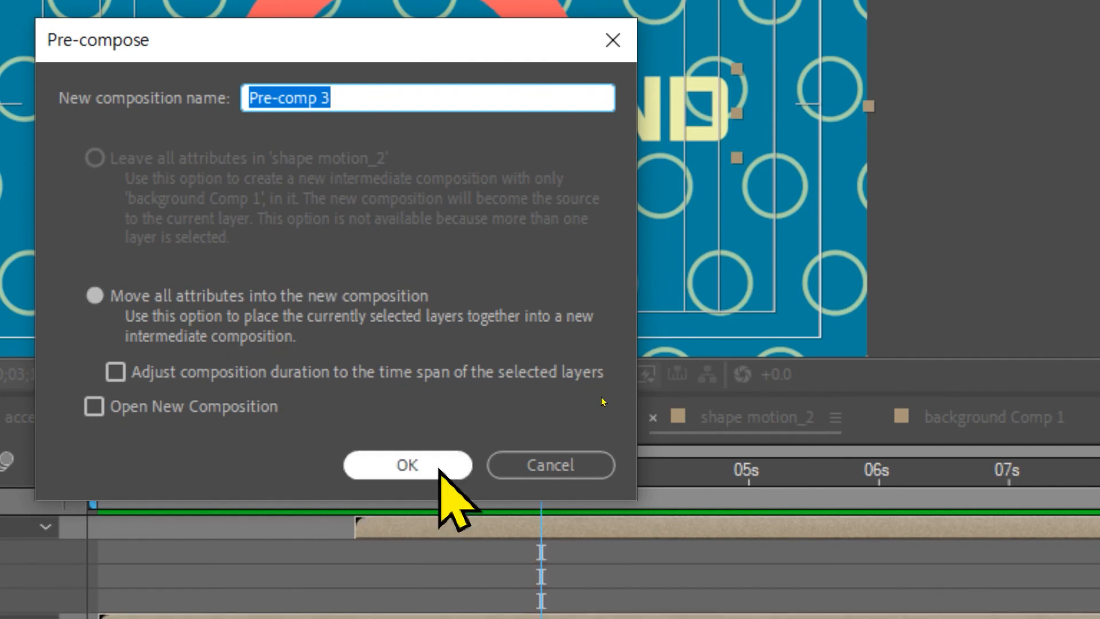
pyautogui.click(429, 542)
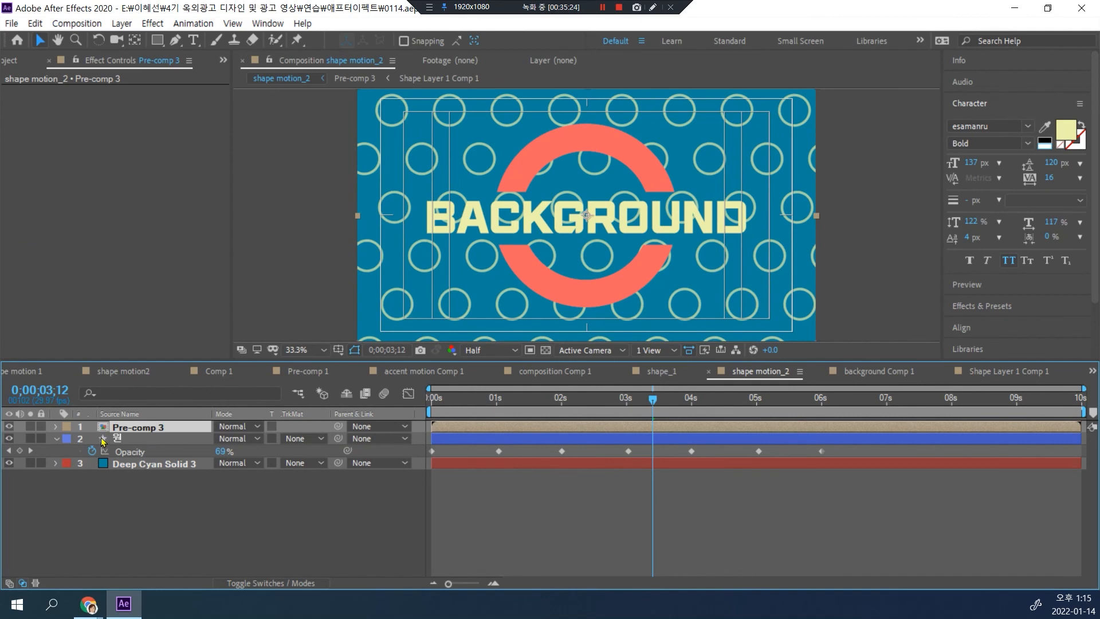
# Step: Animate Pre-comp 3's Scale from 100% just before 4 seconds to 0% at 0;00;05;00
pyautogui.press('s')
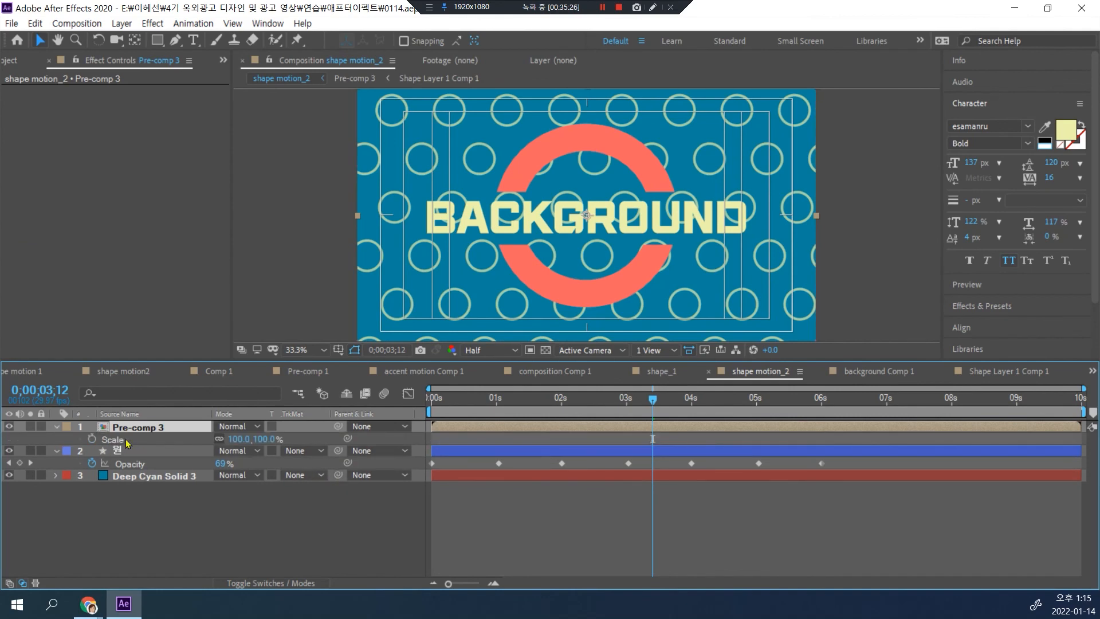
pyautogui.click(90, 438)
pyautogui.moveTo(654, 401); pyautogui.dragTo(755, 401)
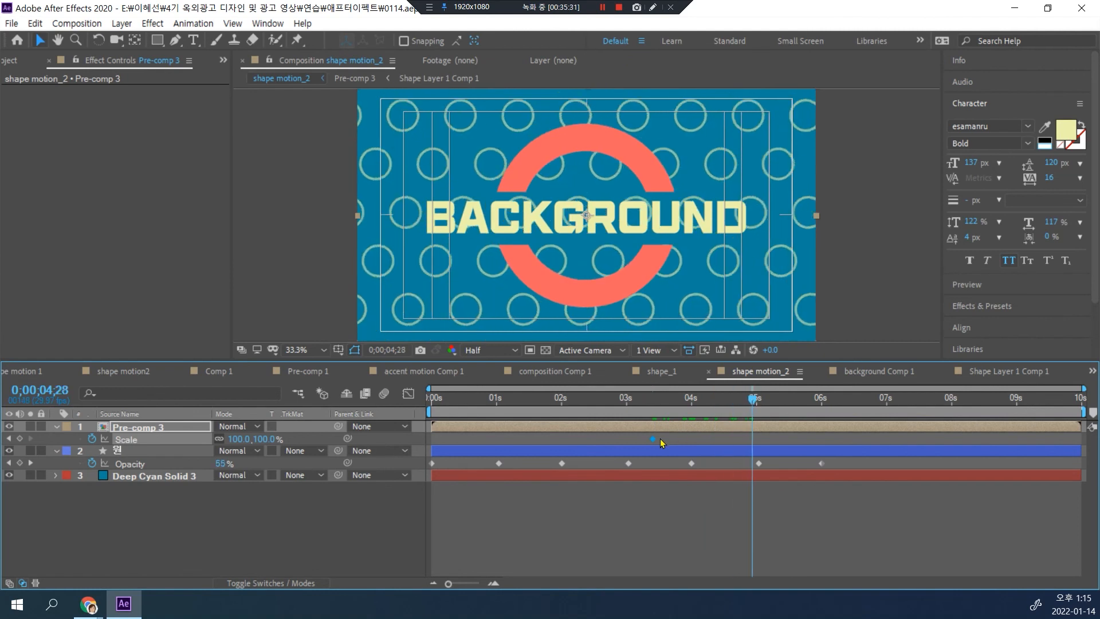
pyautogui.moveTo(668, 438); pyautogui.dragTo(687, 438)
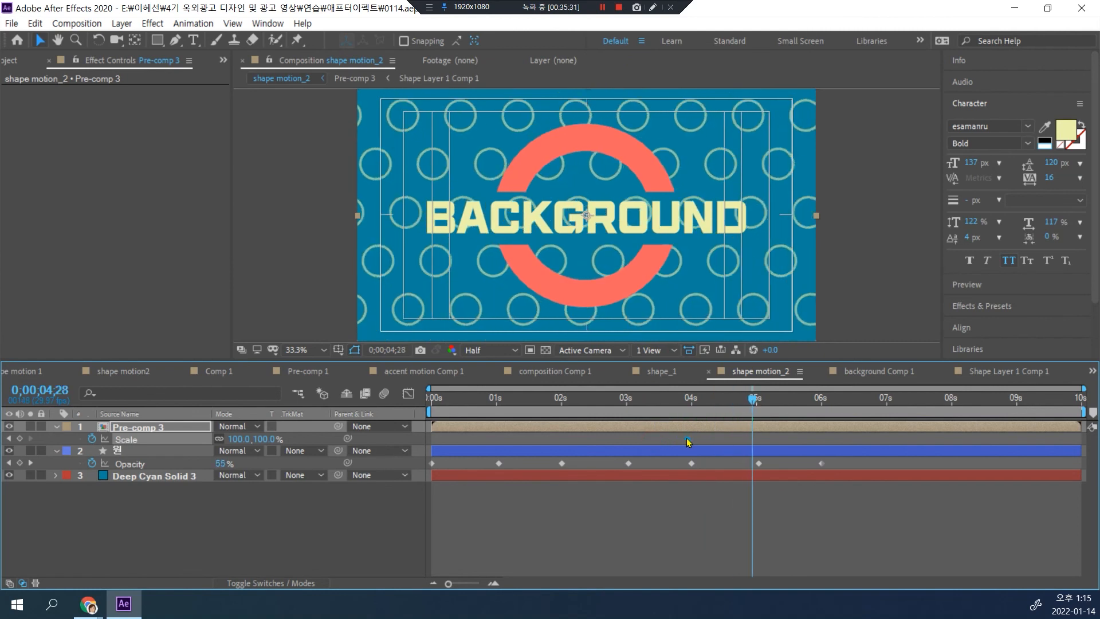
pyautogui.click(756, 399)
pyautogui.click(241, 438)
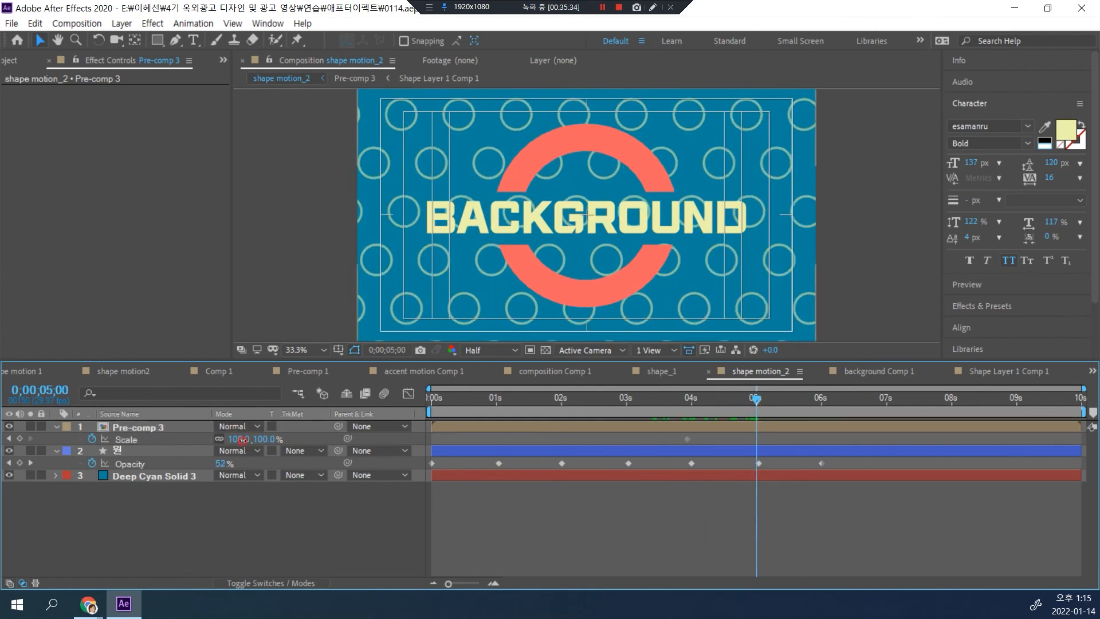
pyautogui.write('0')
pyautogui.press('Return')
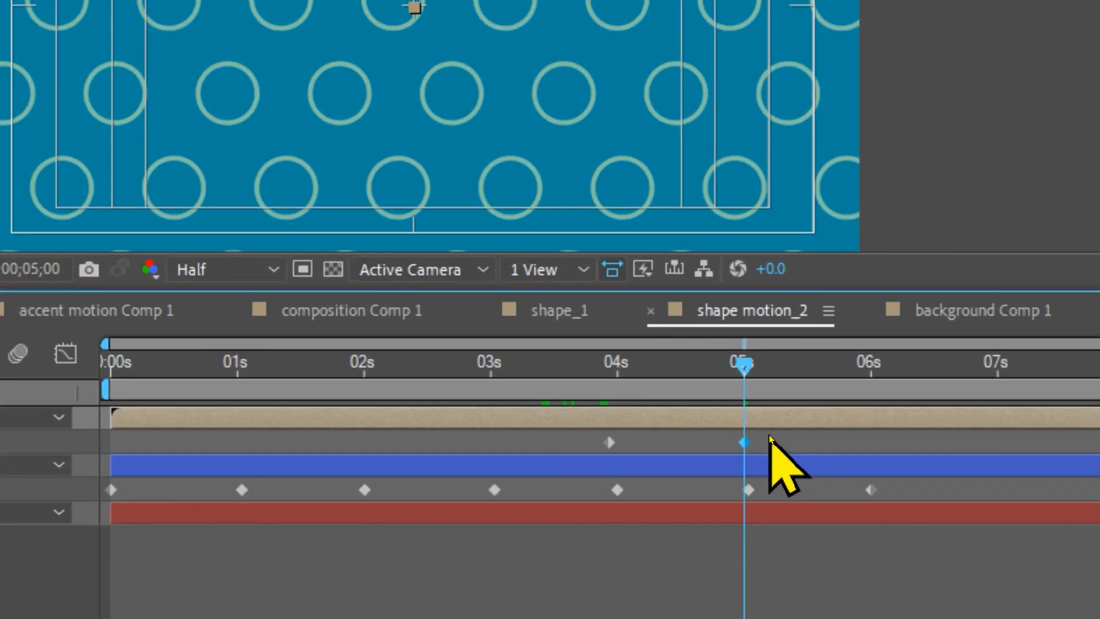
# Step: Apply Easy Ease to Pre-comp 3's Scale keyframes and reshape the speed graph so the shrink is fastest near its start
pyautogui.moveTo(767, 437); pyautogui.dragTo(673, 442)
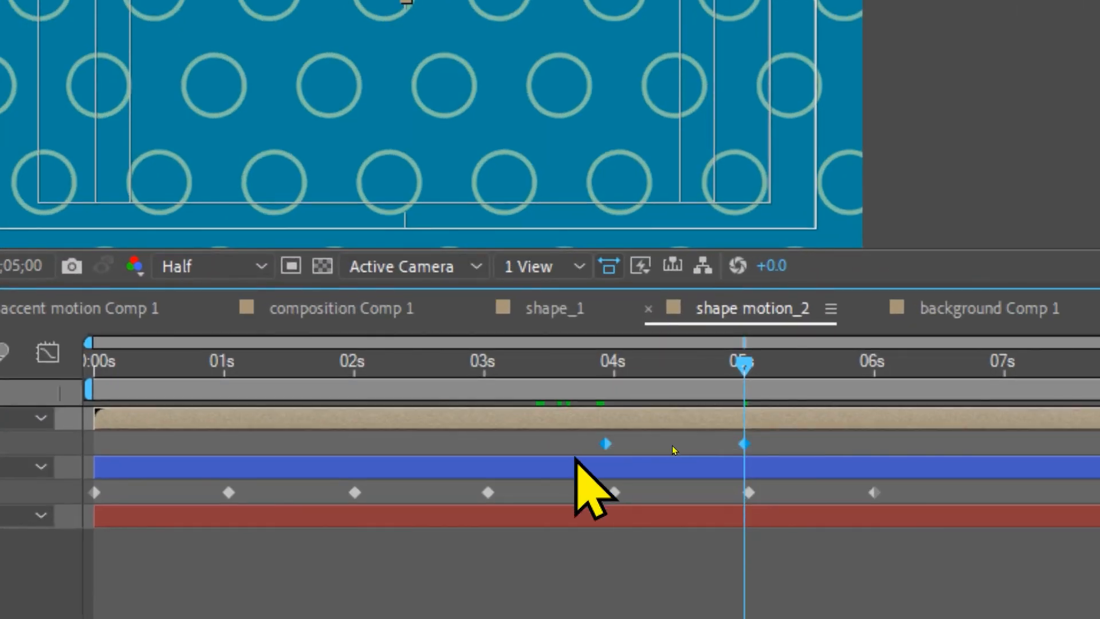
pyautogui.rightClick(747, 443)
pyautogui.press('Escape')
pyautogui.press('F9')
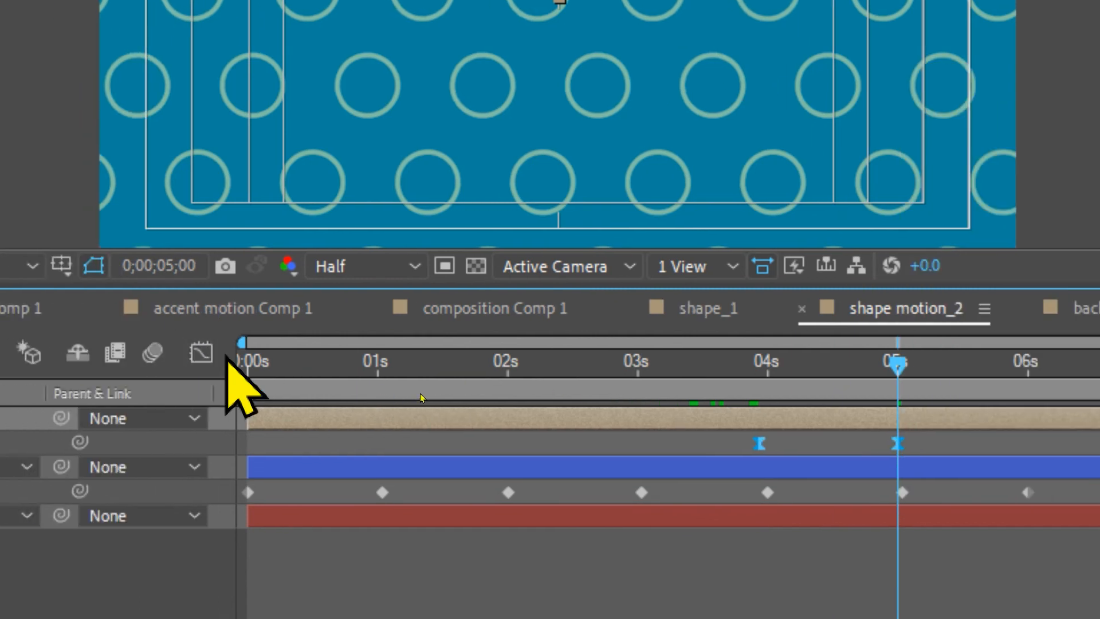
pyautogui.click(48, 352)
pyautogui.moveTo(972, 458)
pyautogui.mouseDown()
pyautogui.moveTo(858, 408)
pyautogui.moveTo(703, 432)
pyautogui.mouseUp()
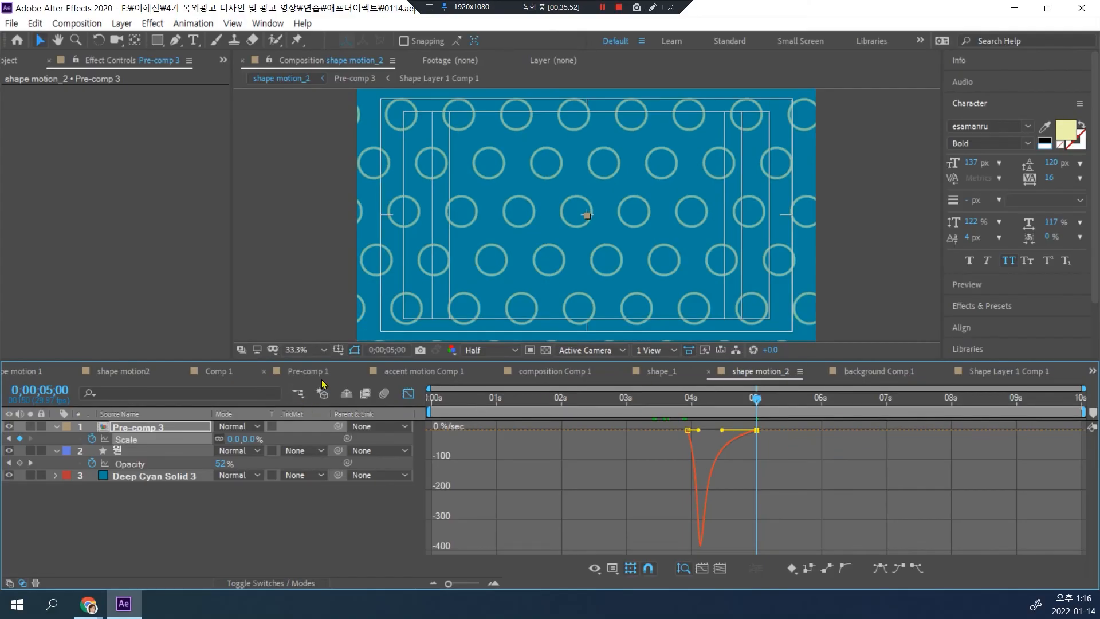
pyautogui.click(408, 394)
# Step: End the work area at 0;00;06;00 and preview the animation from the start
pyautogui.moveTo(759, 405); pyautogui.dragTo(825, 406)
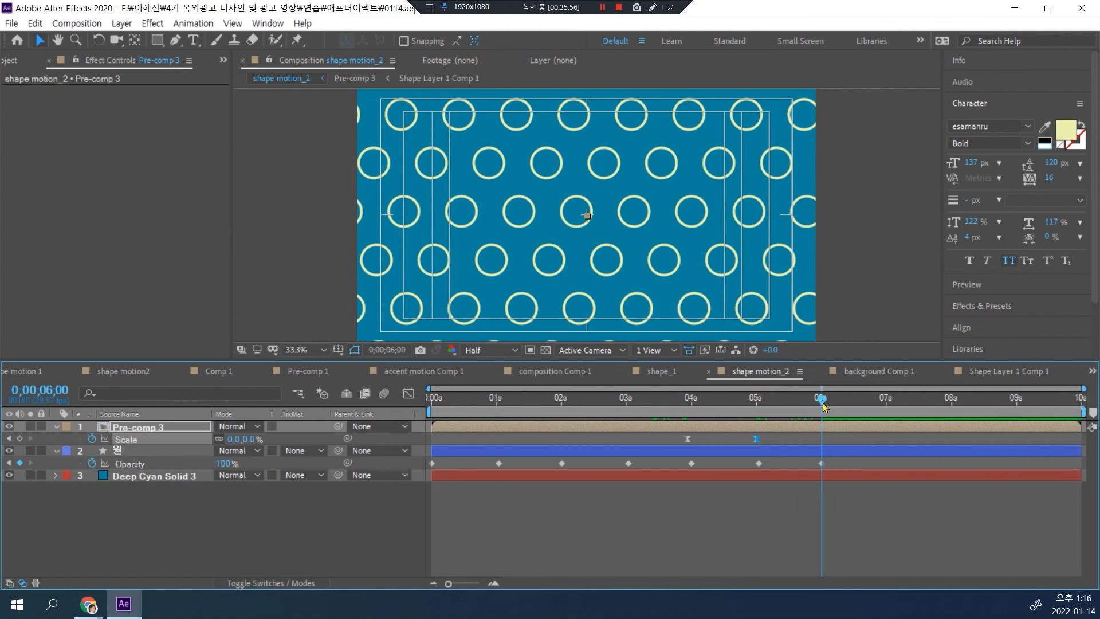
pyautogui.press('n')
pyautogui.moveTo(822, 399); pyautogui.dragTo(584, 422)
pyautogui.press('space')
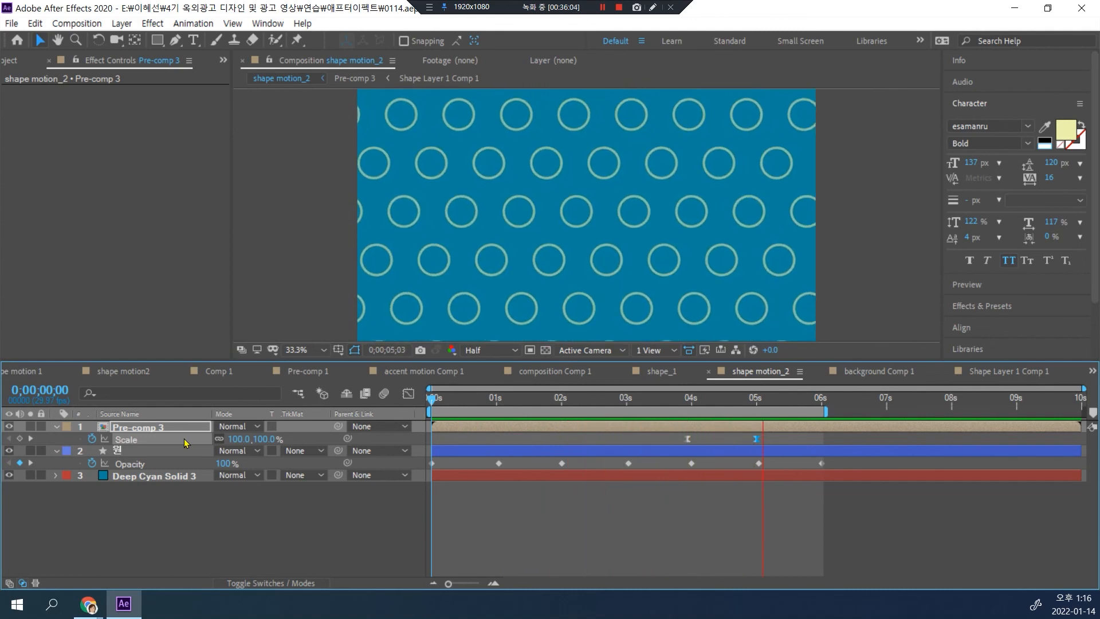
pyautogui.press('space')
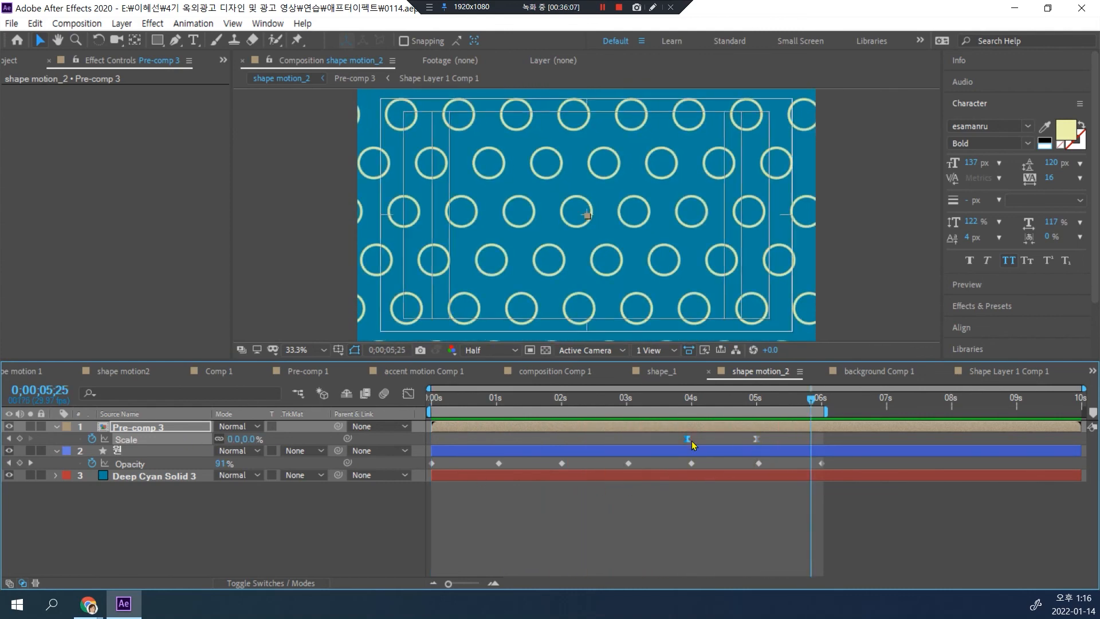
# Step: Move Pre-comp 3's first Scale keyframe to about 4.5 seconds to shorten the shrink, and preview from 0;00;03;19
pyautogui.click(708, 440)
pyautogui.moveTo(687, 440); pyautogui.dragTo(724, 444)
pyautogui.moveTo(808, 396); pyautogui.dragTo(667, 399)
pyautogui.press('space')
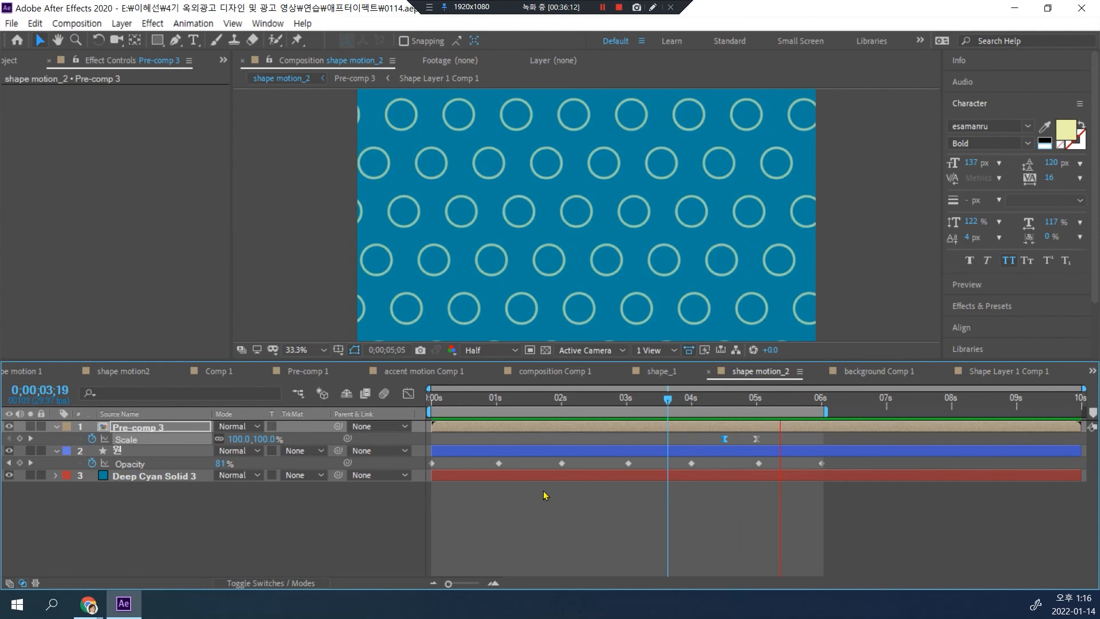
pyautogui.press('space')
# Step: Find the Drop Shadow effect by searching "drop" and apply it to background Comp 1 inside Pre-comp 3, with Distance 23
pyautogui.moveTo(661, 399); pyautogui.dragTo(599, 396)
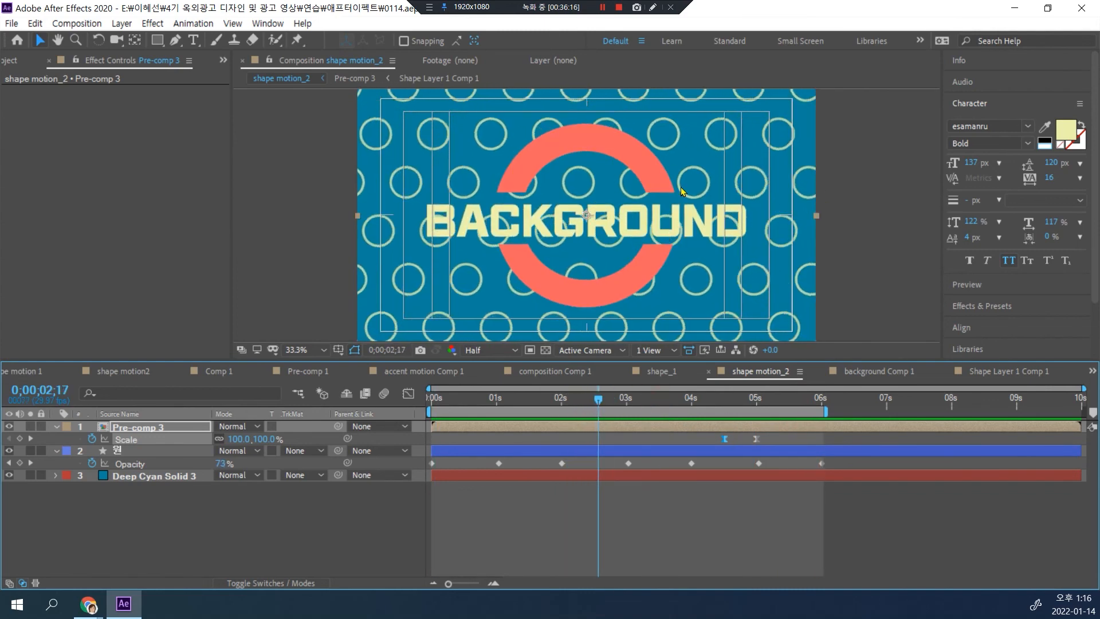
pyautogui.click(977, 308)
pyautogui.moveTo(1033, 343)
pyautogui.mouseDown()
pyautogui.moveTo(680, 228)
pyautogui.moveTo(595, 253)
pyautogui.moveTo(174, 438)
pyautogui.moveTo(531, 377)
pyautogui.moveTo(1048, 366)
pyautogui.moveTo(1023, 339)
pyautogui.mouseUp()
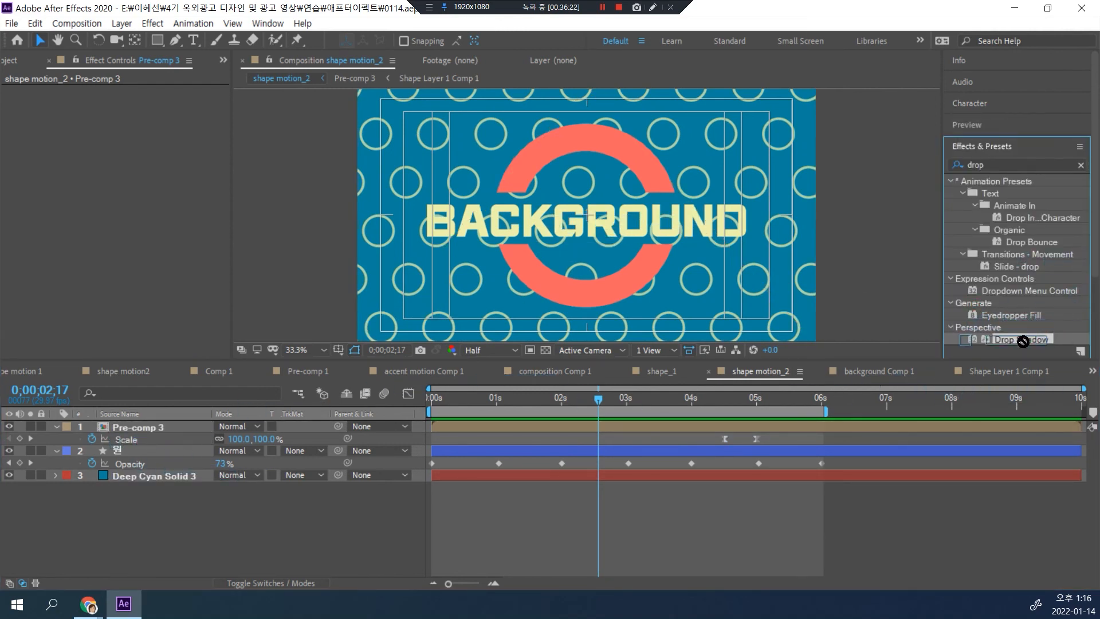
pyautogui.doubleClick(137, 428)
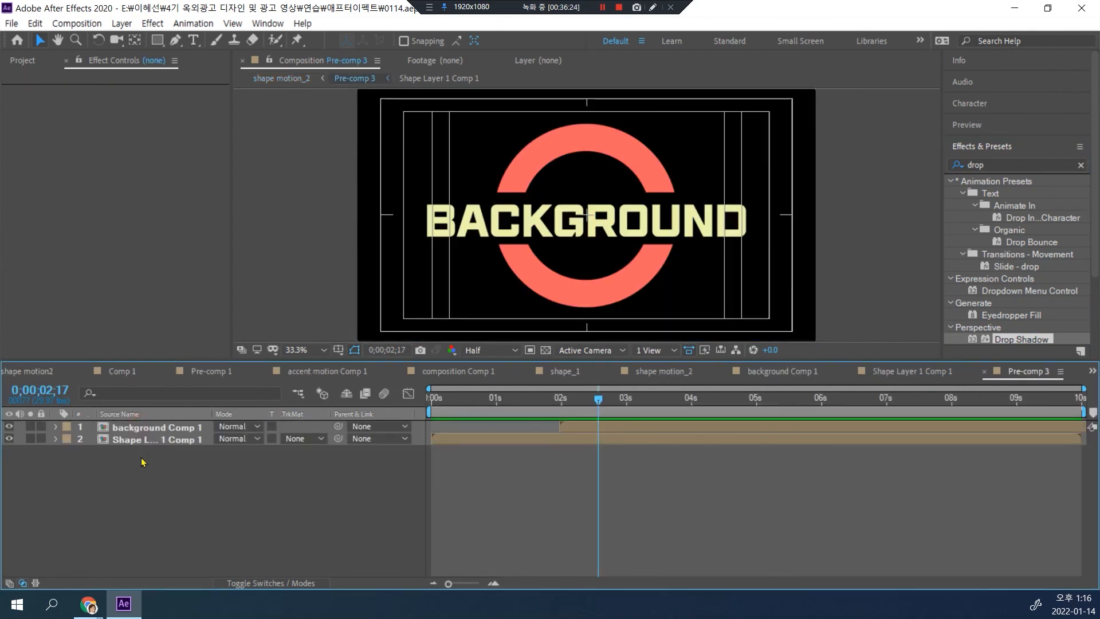
pyautogui.click(141, 429)
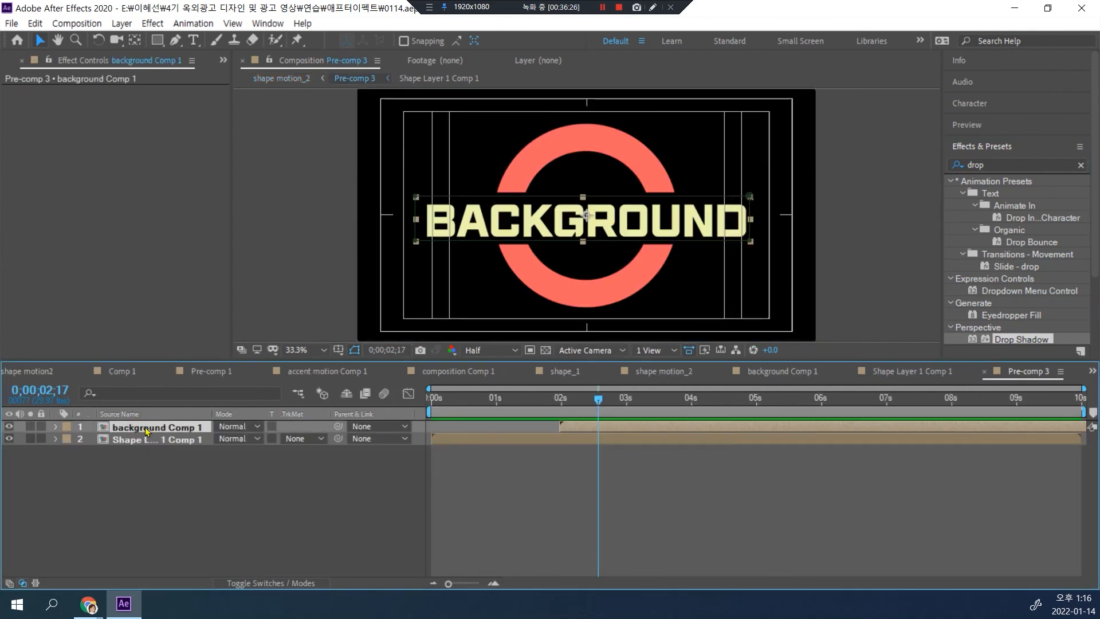
pyautogui.moveTo(1012, 339); pyautogui.dragTo(573, 223)
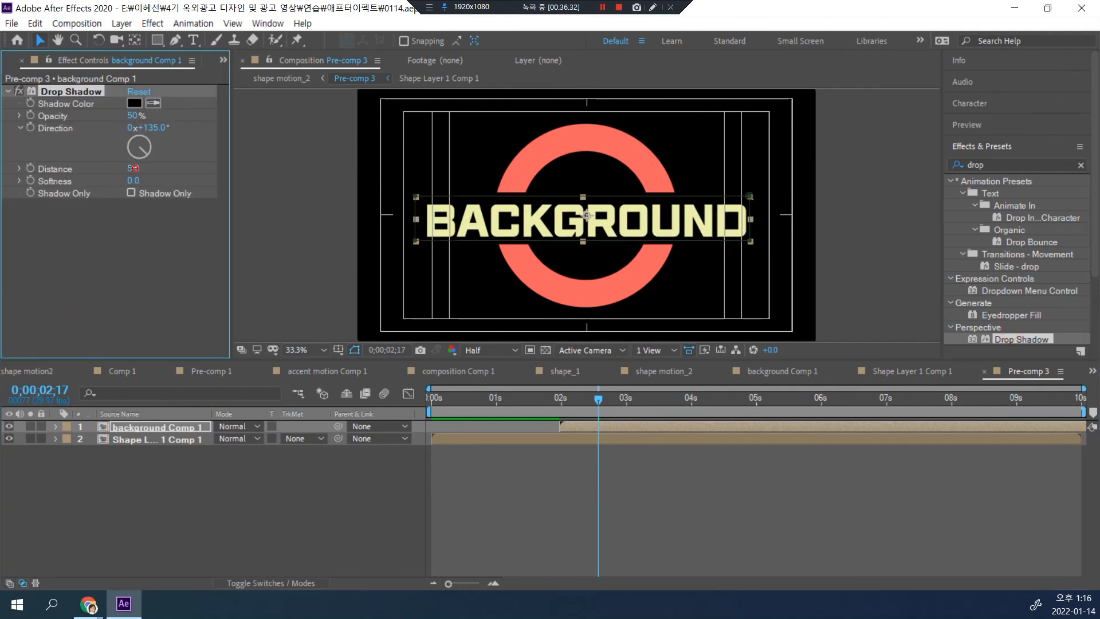
# Step: Show the transparency grid behind Pre-comp 3 and reduce the background title's Drop Shadow Distance to 19
pyautogui.click(546, 350)
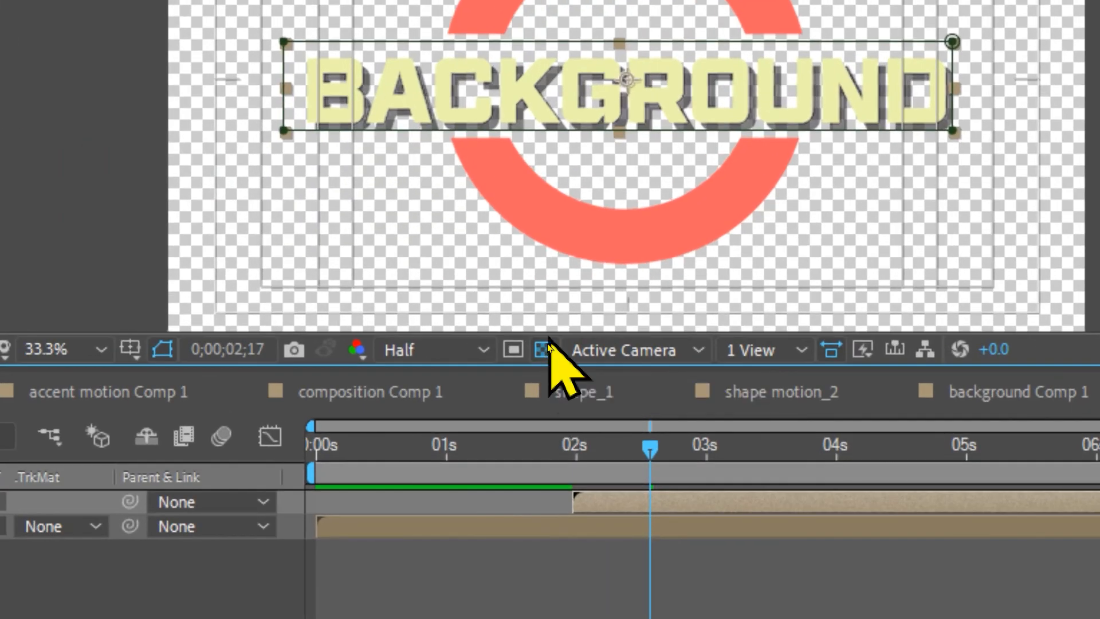
pyautogui.click(546, 351)
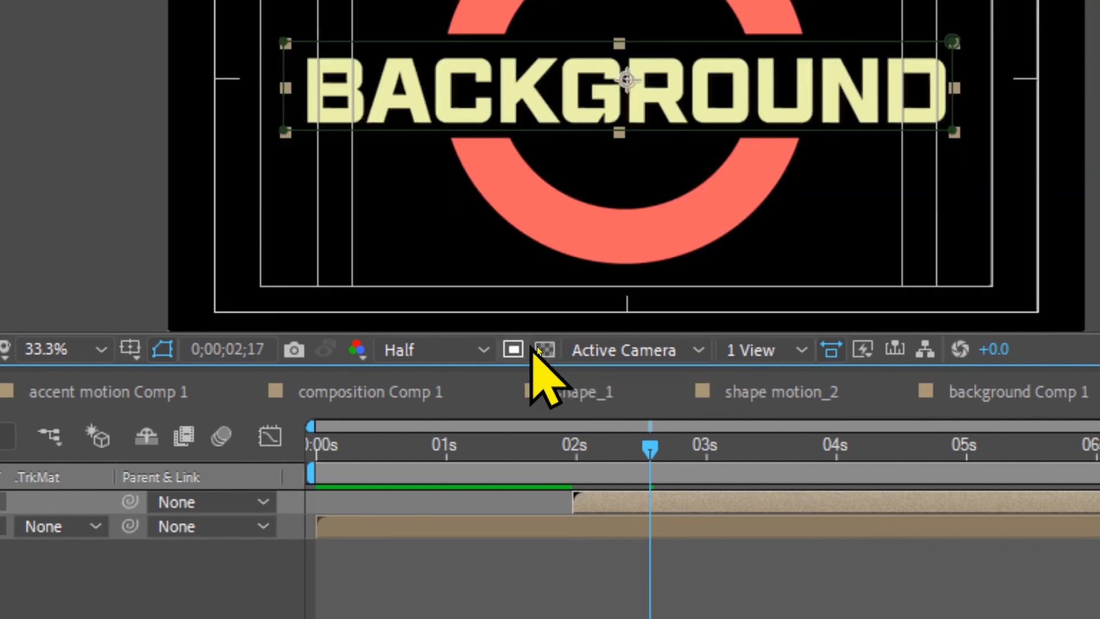
pyautogui.click(549, 352)
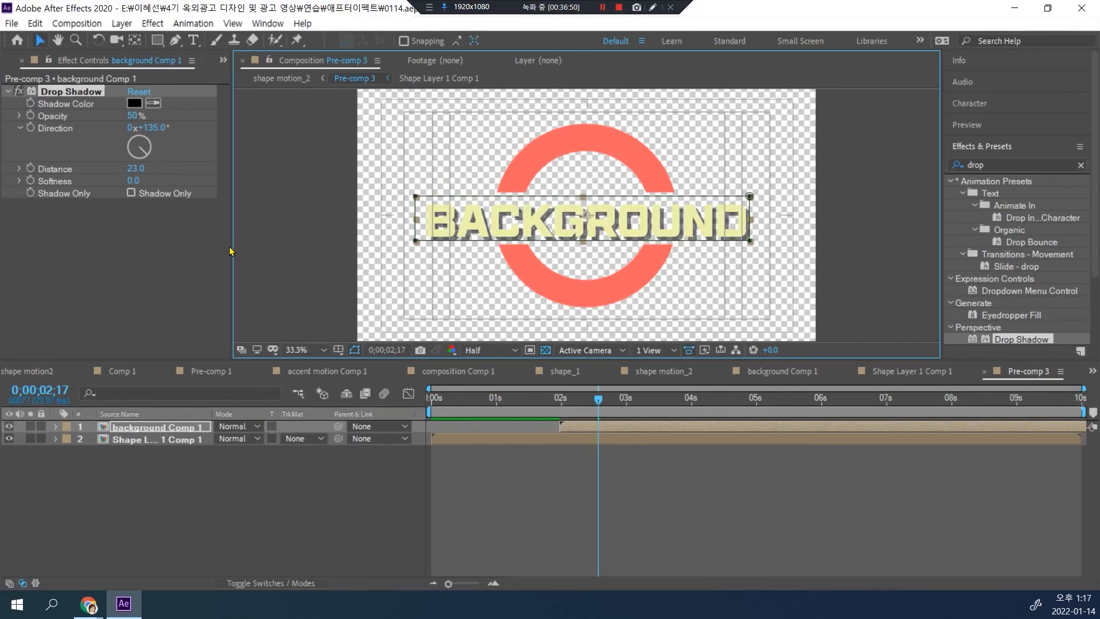
pyautogui.moveTo(135, 168); pyautogui.dragTo(130, 168)
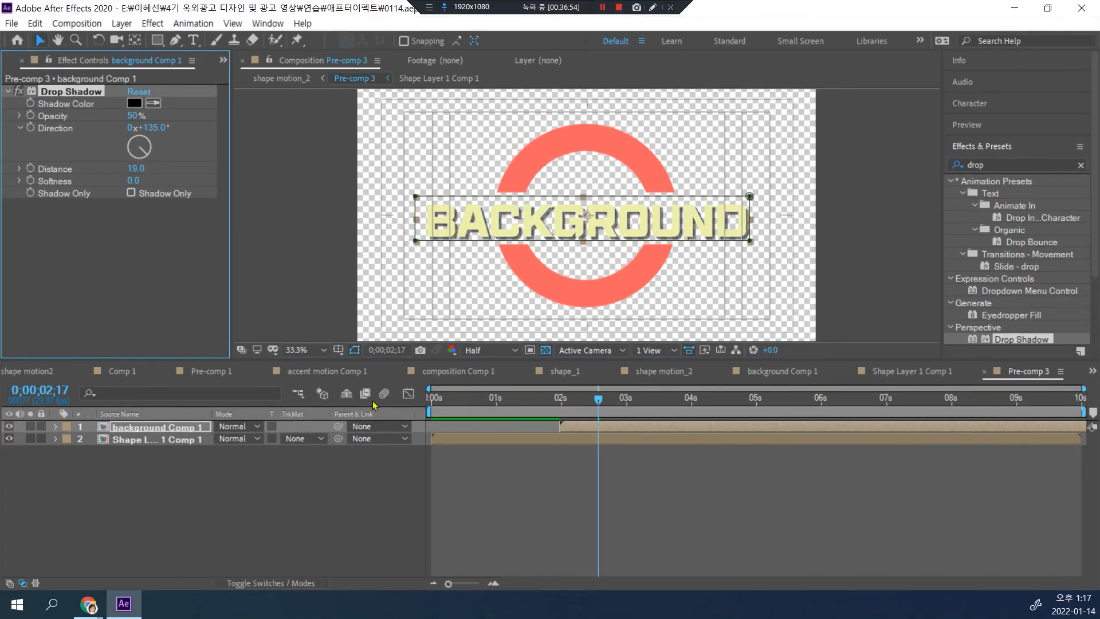
# Step: Return to the shape motion_2 composition and preview the animation from 0;00;00;00
pyautogui.click(659, 373)
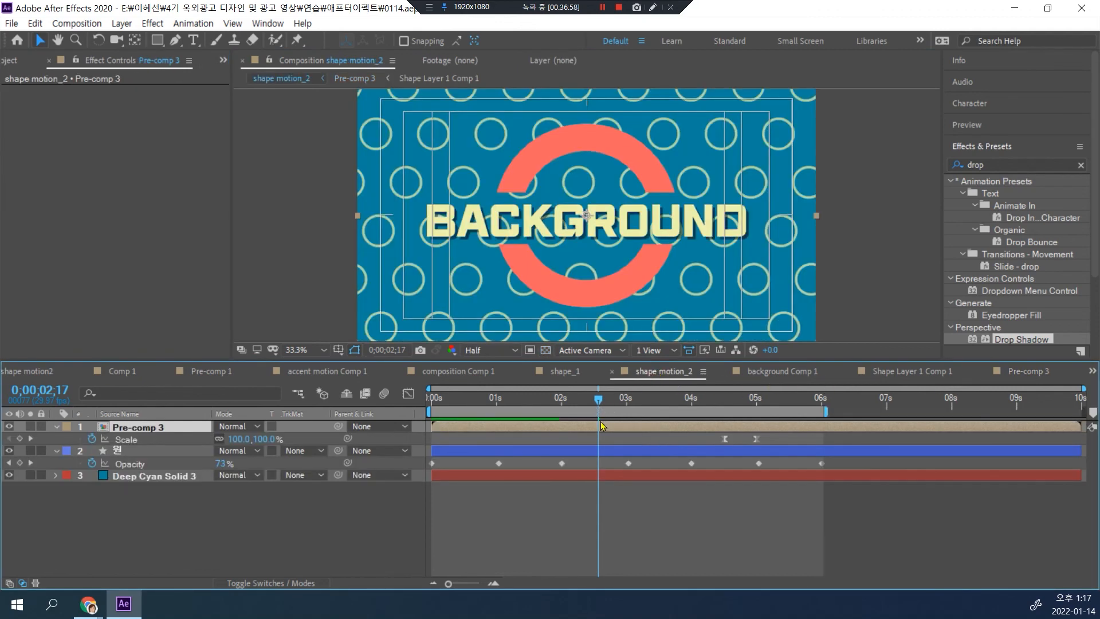
pyautogui.moveTo(598, 399); pyautogui.dragTo(131, 408)
pyautogui.press('space')
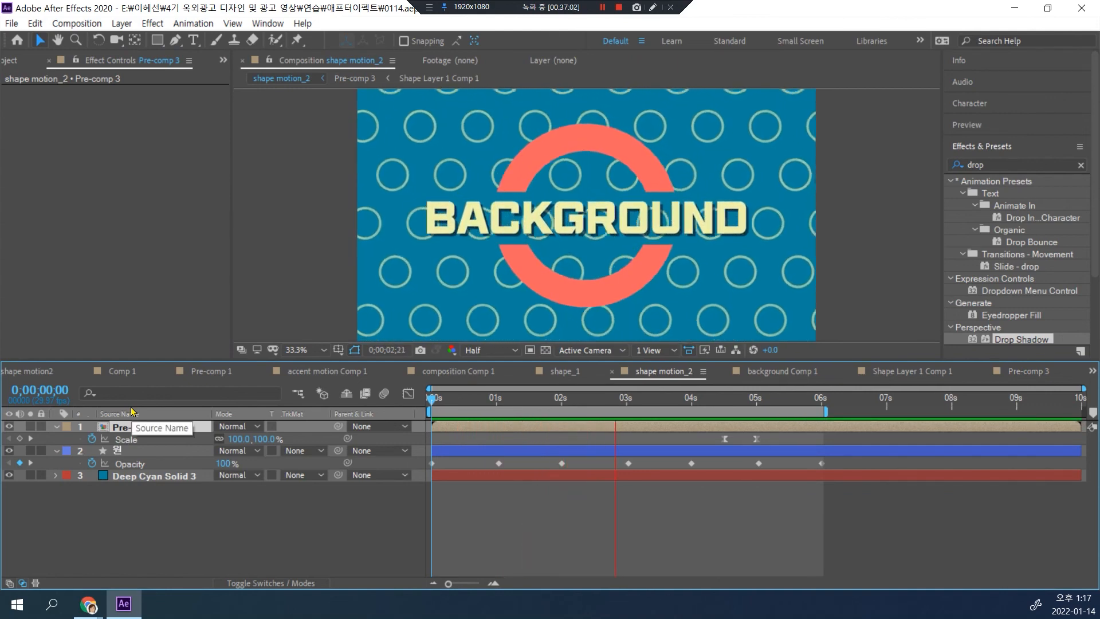
pyautogui.click(404, 106)
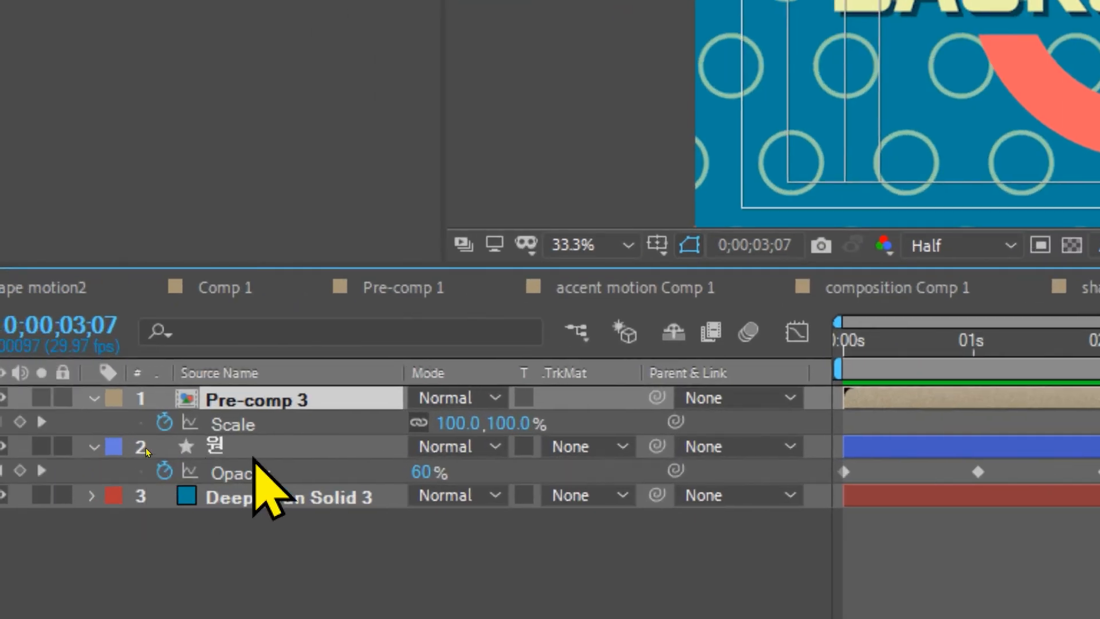
# Step: Set the Stroke Width of Ellipse 1 in the 원 layer to 5 and preview the animation
pyautogui.click(145, 448)
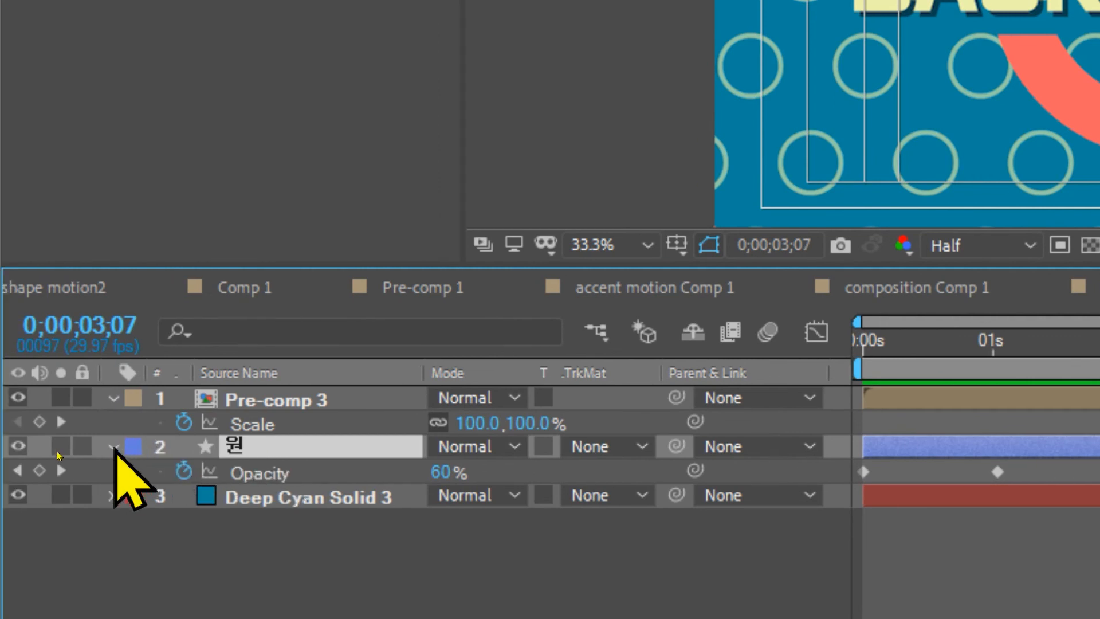
pyautogui.click(114, 447)
pyautogui.click(113, 447)
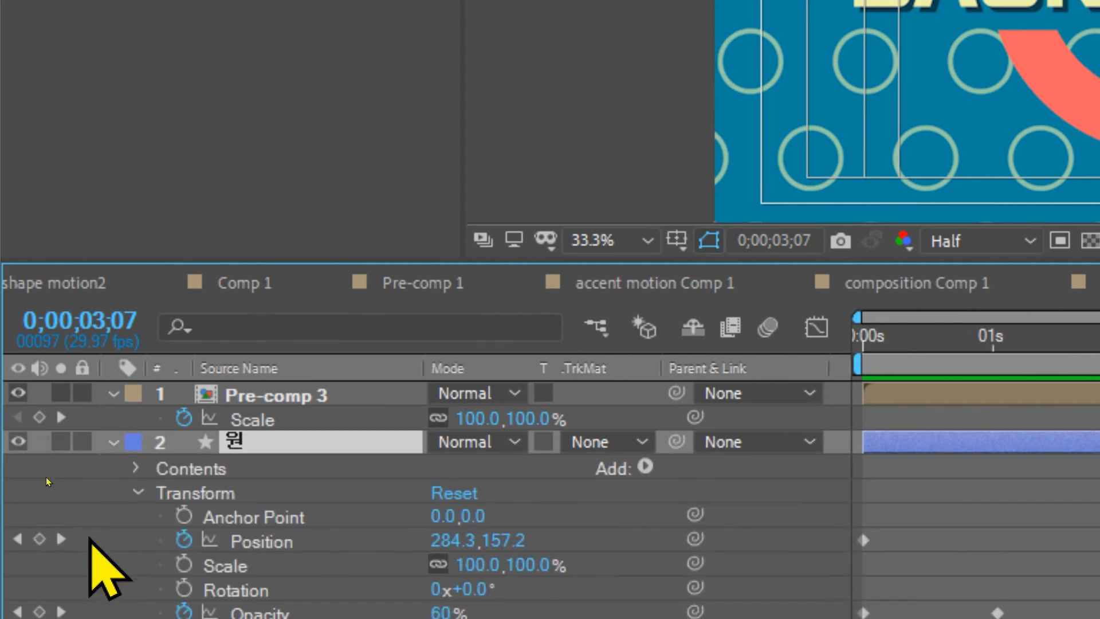
pyautogui.click(138, 493)
pyautogui.click(135, 468)
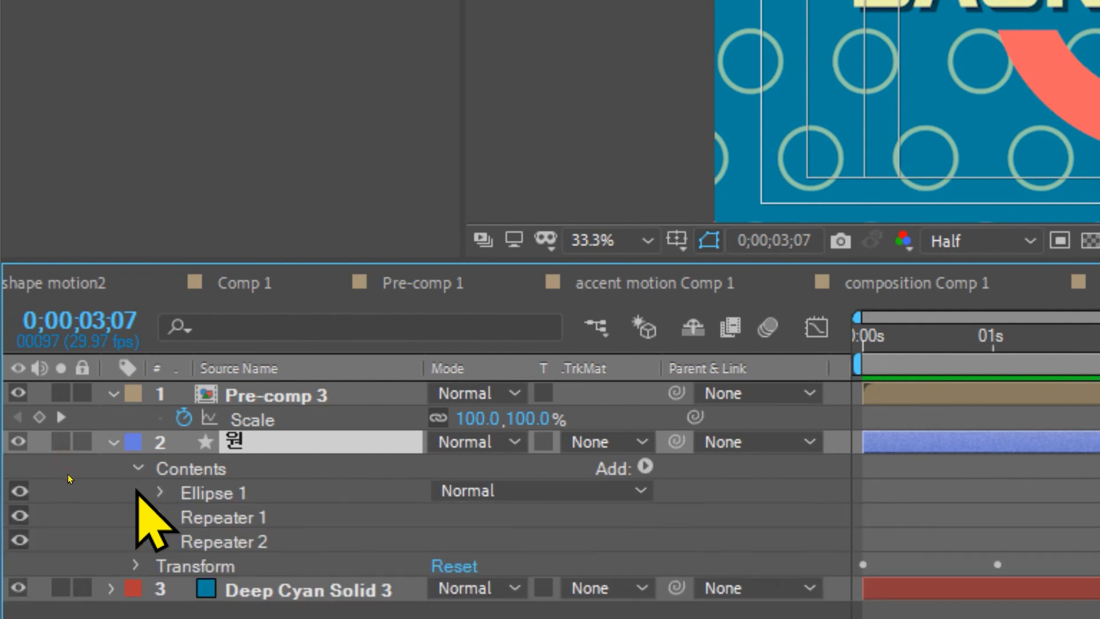
pyautogui.click(160, 492)
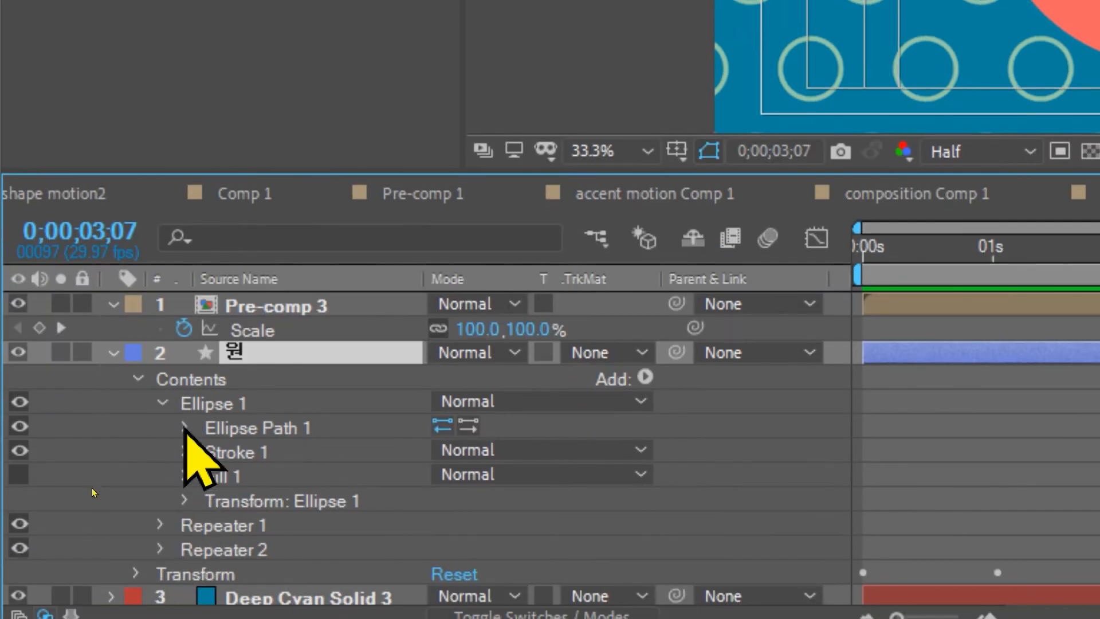
pyautogui.click(185, 452)
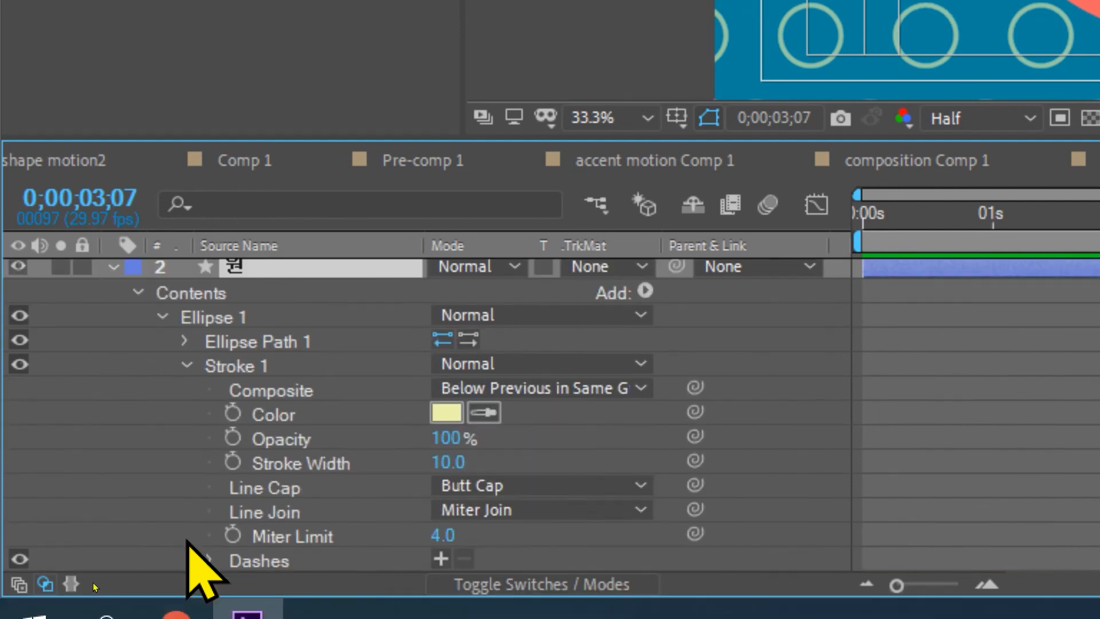
pyautogui.scroll(-3, 315, 503)
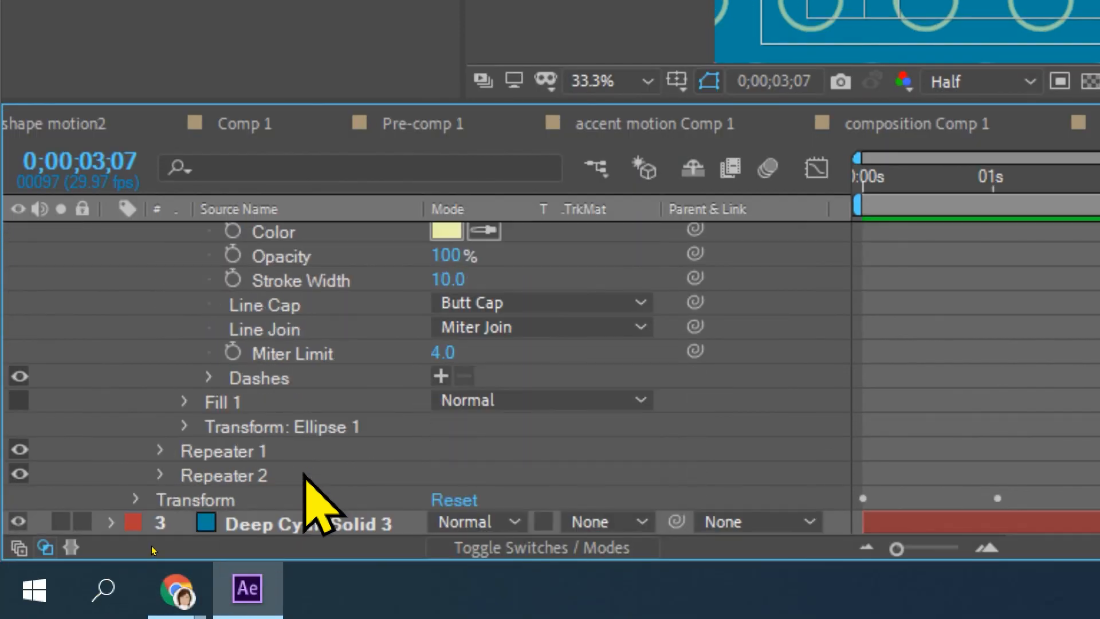
pyautogui.click(447, 276)
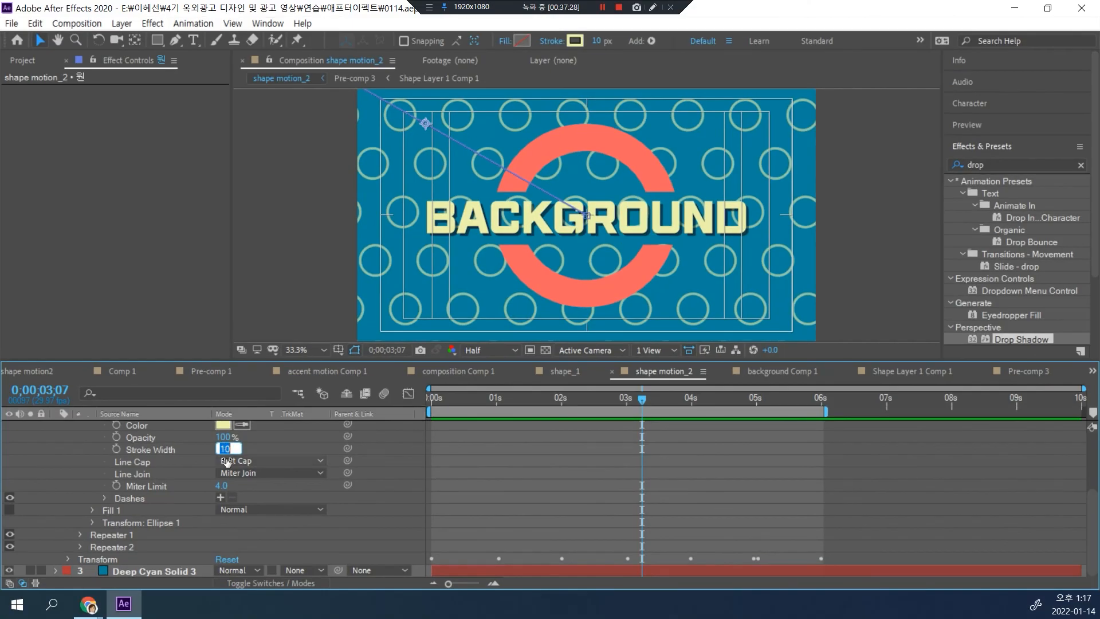
pyautogui.write('5')
pyautogui.press('Return')
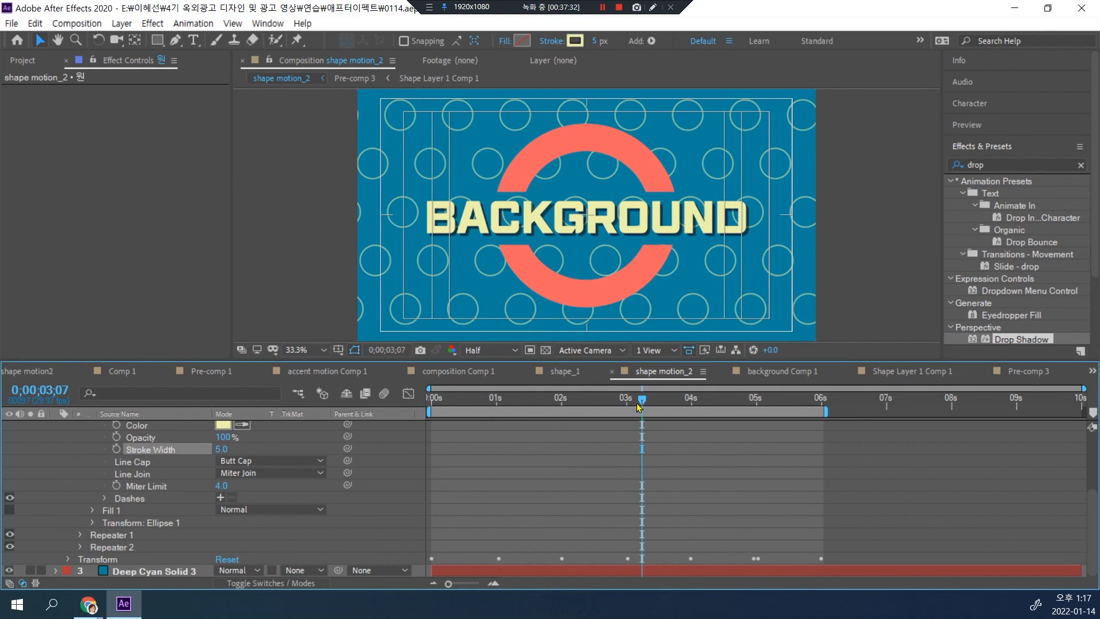
pyautogui.press('space')
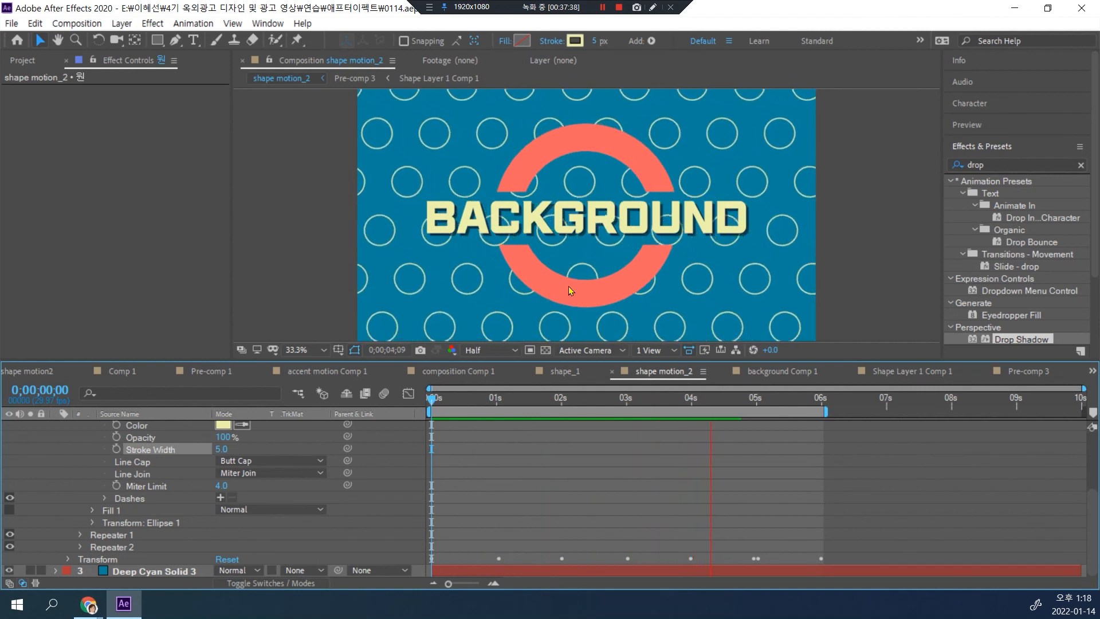
pyautogui.press('space')
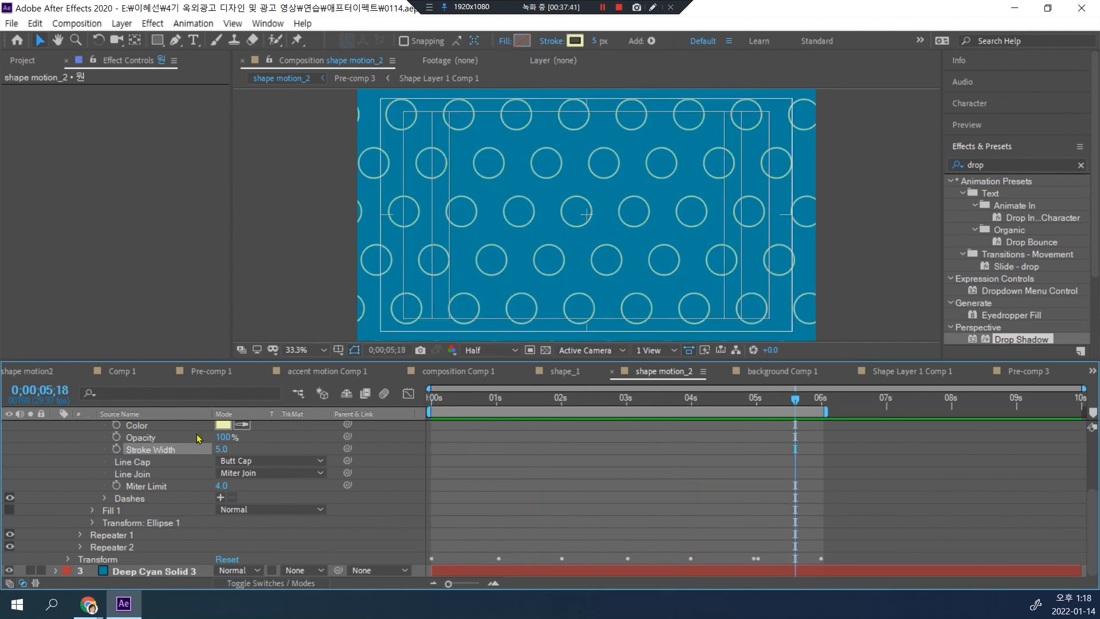
# Step: Try recolouring the circles' stroke to a muted lighter blue based on the sampled background colour, and preview from the start
pyautogui.click(222, 426)
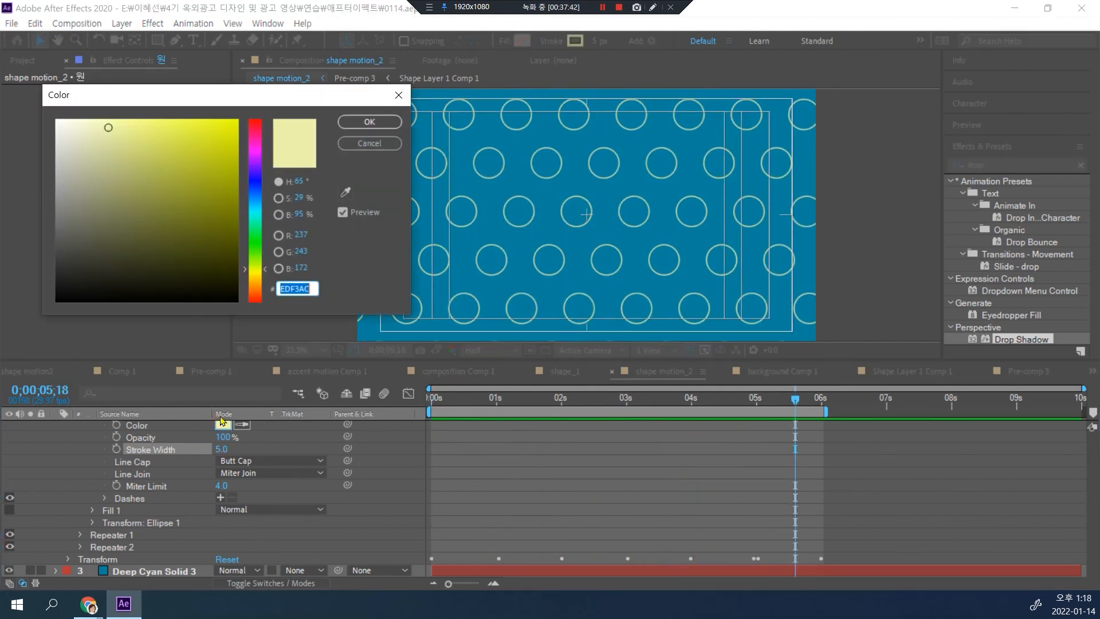
pyautogui.click(345, 192)
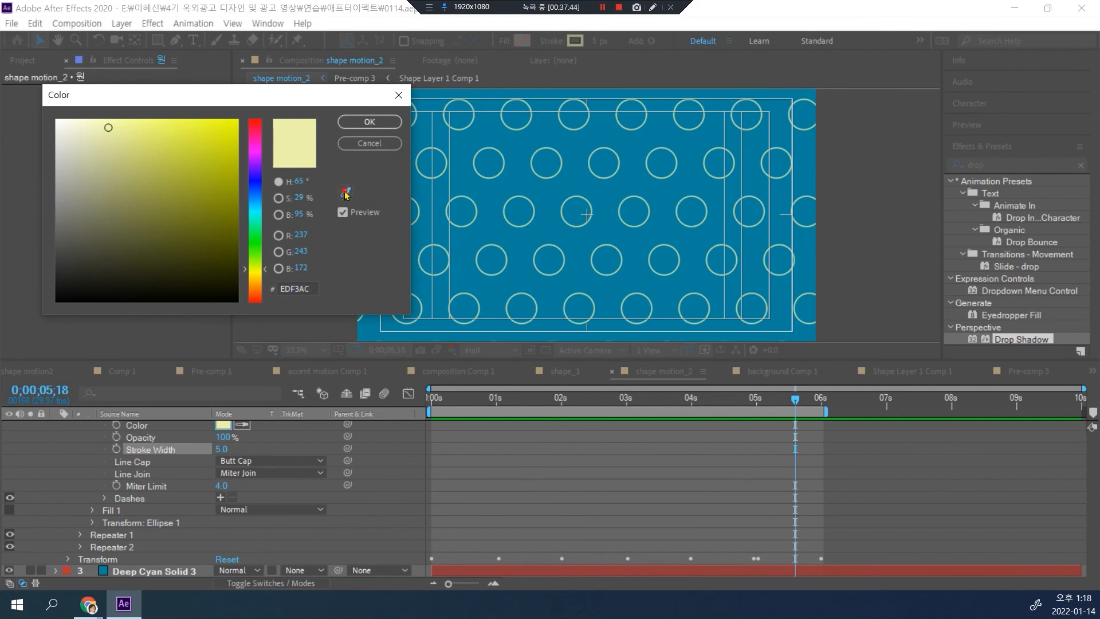
pyautogui.click(461, 179)
pyautogui.click(166, 121)
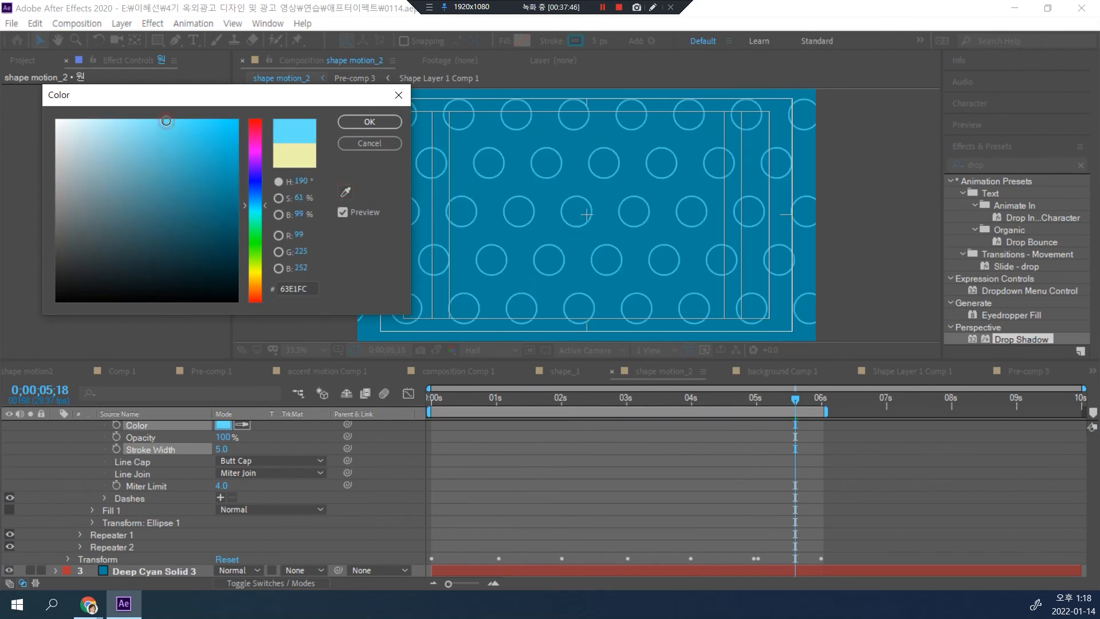
pyautogui.click(138, 120)
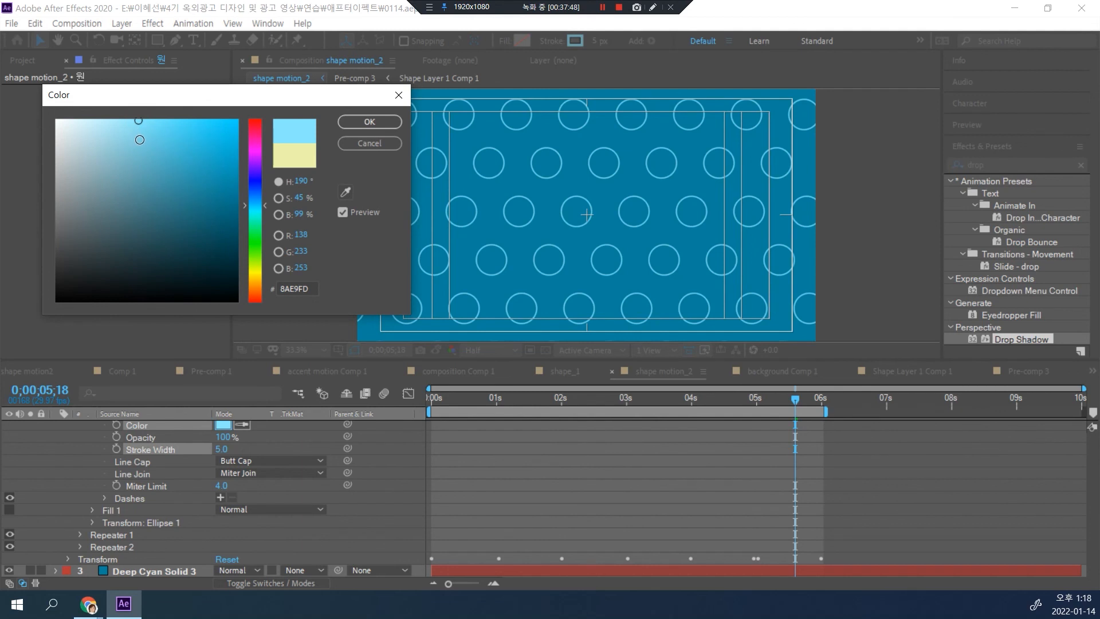
pyautogui.click(155, 153)
pyautogui.click(161, 169)
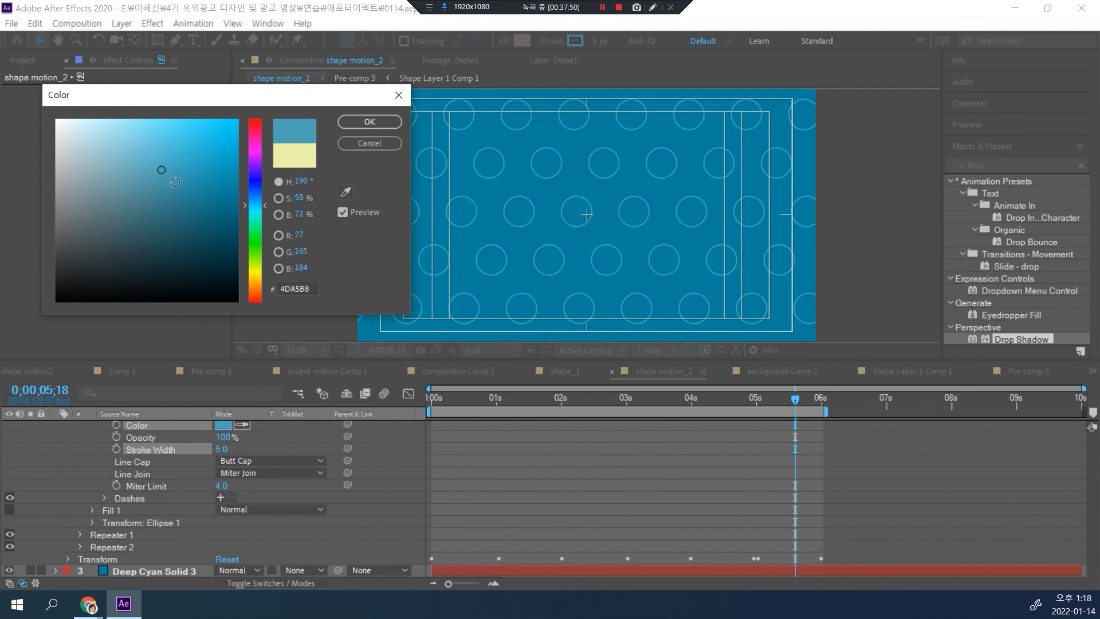
pyautogui.click(174, 155)
pyautogui.click(369, 121)
pyautogui.press('Home')
pyautogui.press('space')
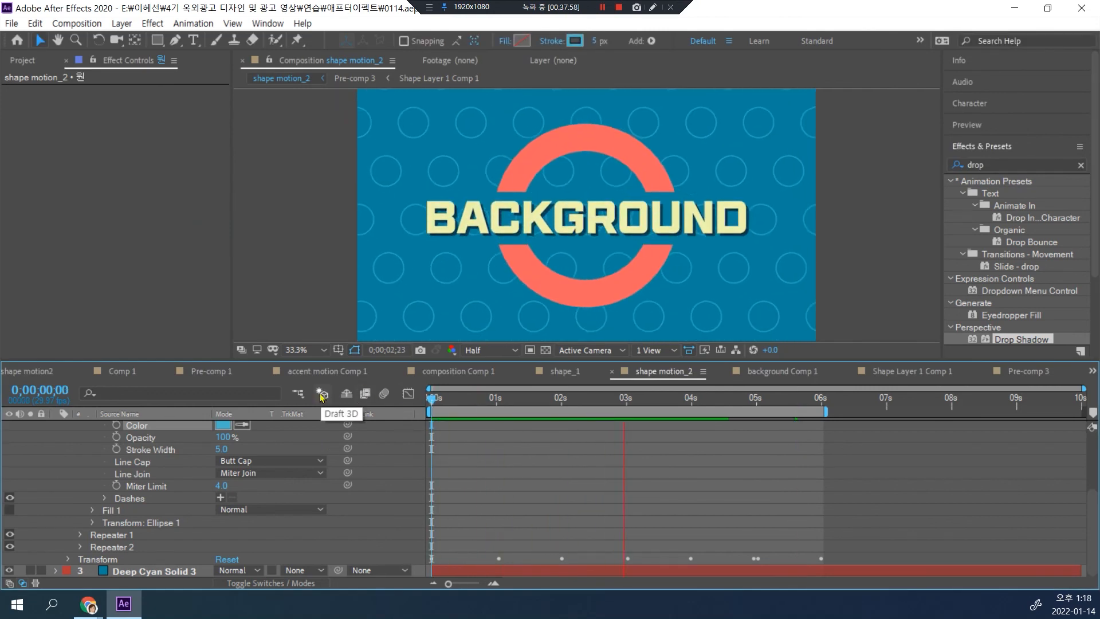
pyautogui.press('space')
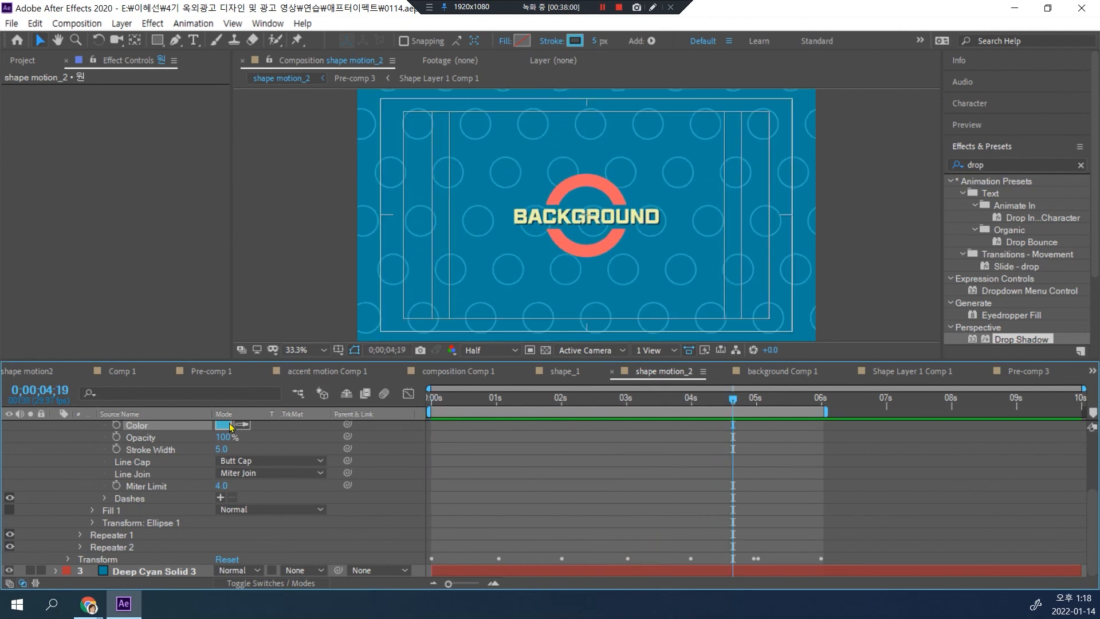
# Step: Undo the circles' blue stroke colour while keeping their Stroke Width at 5
pyautogui.hotkey('ctrl', 'z')
pyautogui.hotkey('ctrl', 'z')
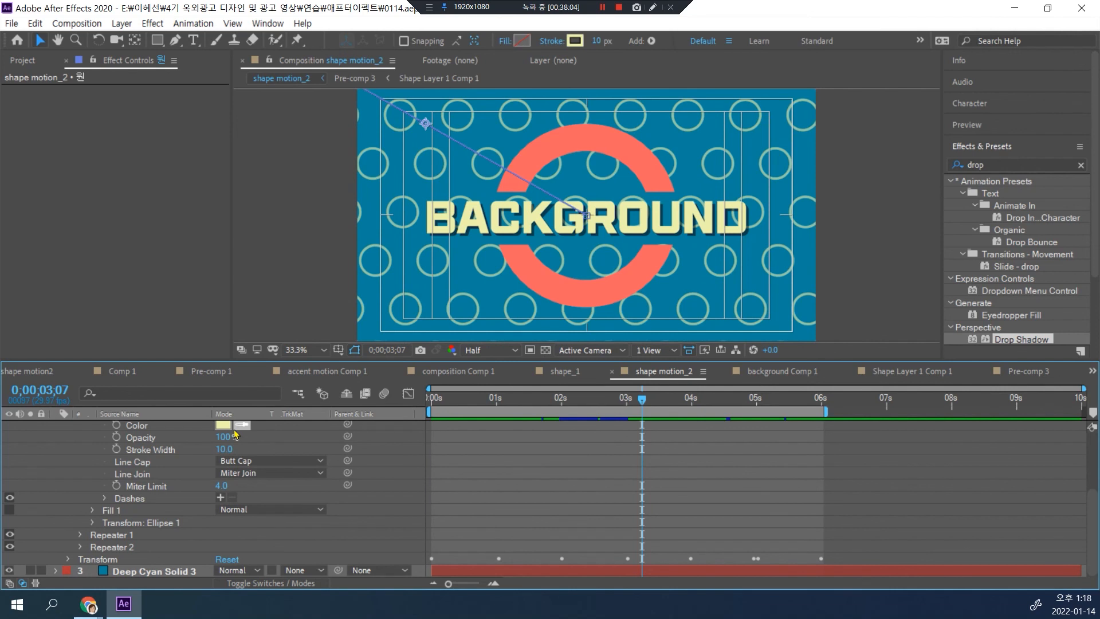
pyautogui.hotkey('ctrl', 'shift', 'z')
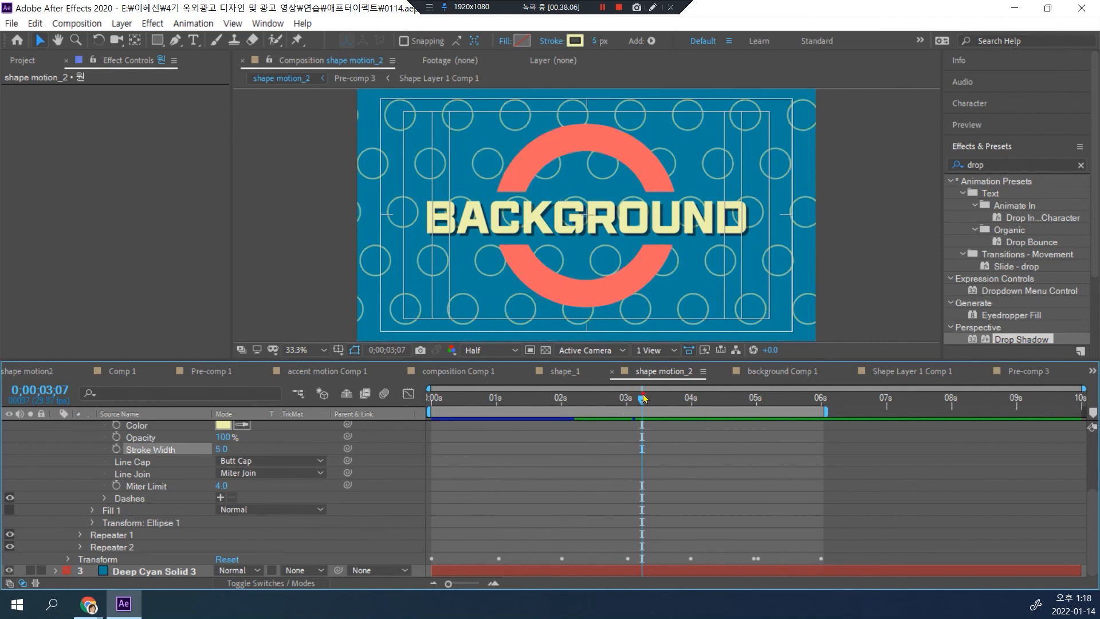
# Step: Preview the animation with the thin pale-yellow circles and return the playhead to 0;00;00;00
pyautogui.press('space')
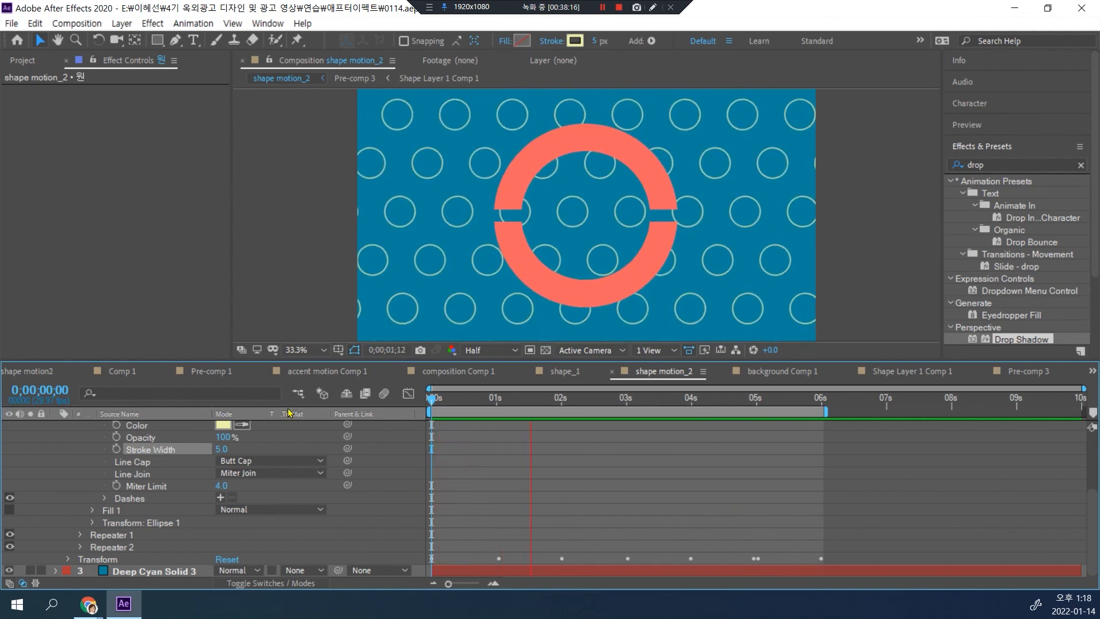
pyautogui.press('space')
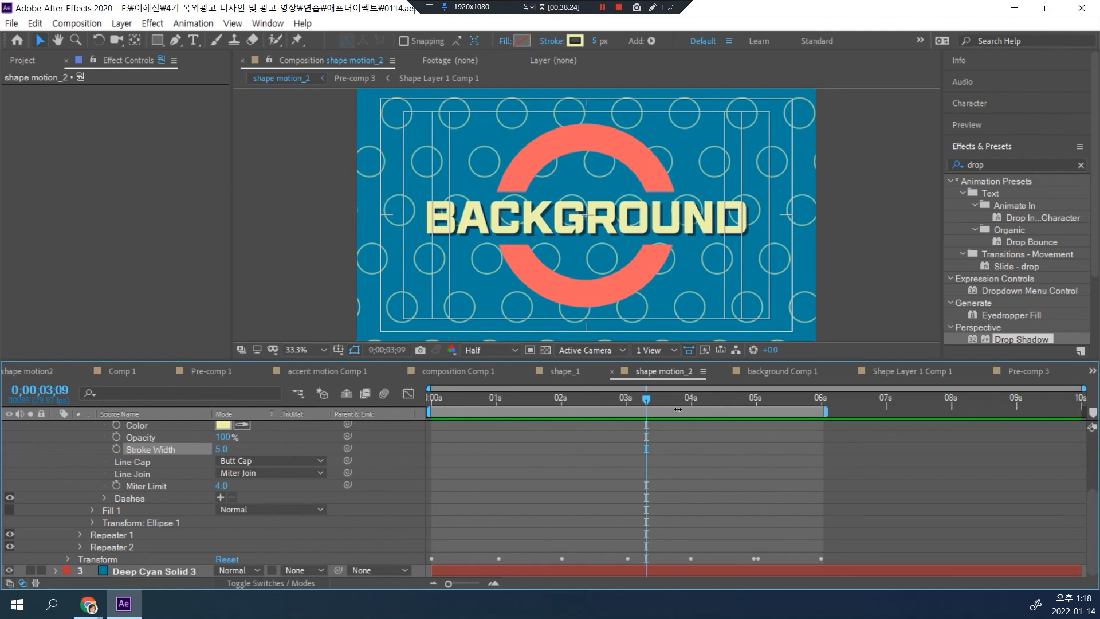
pyautogui.moveTo(652, 399); pyautogui.dragTo(344, 411)
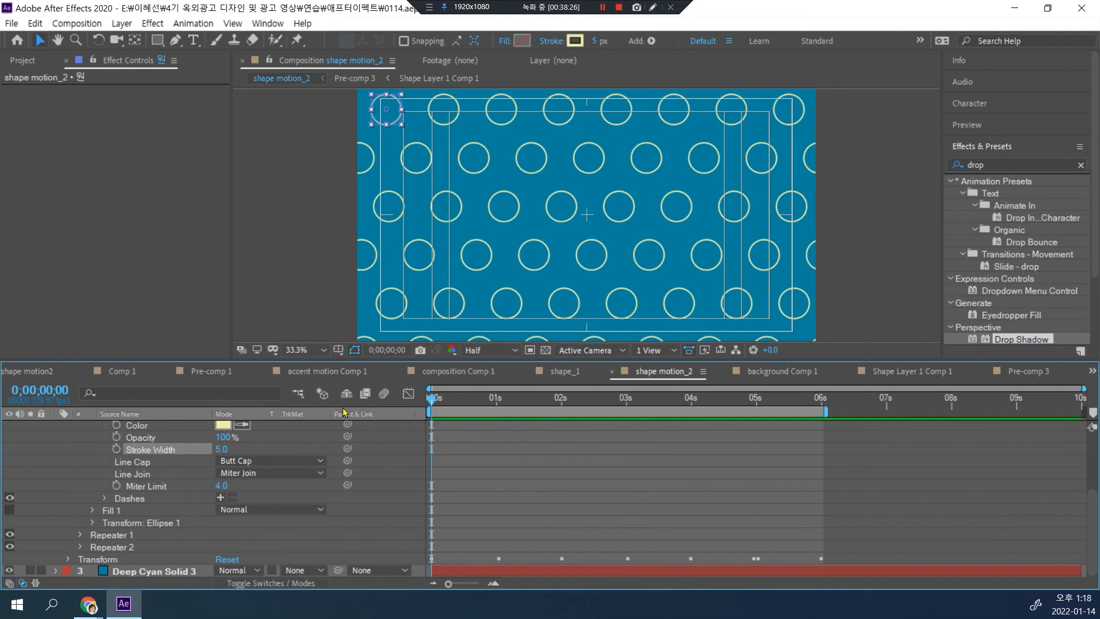